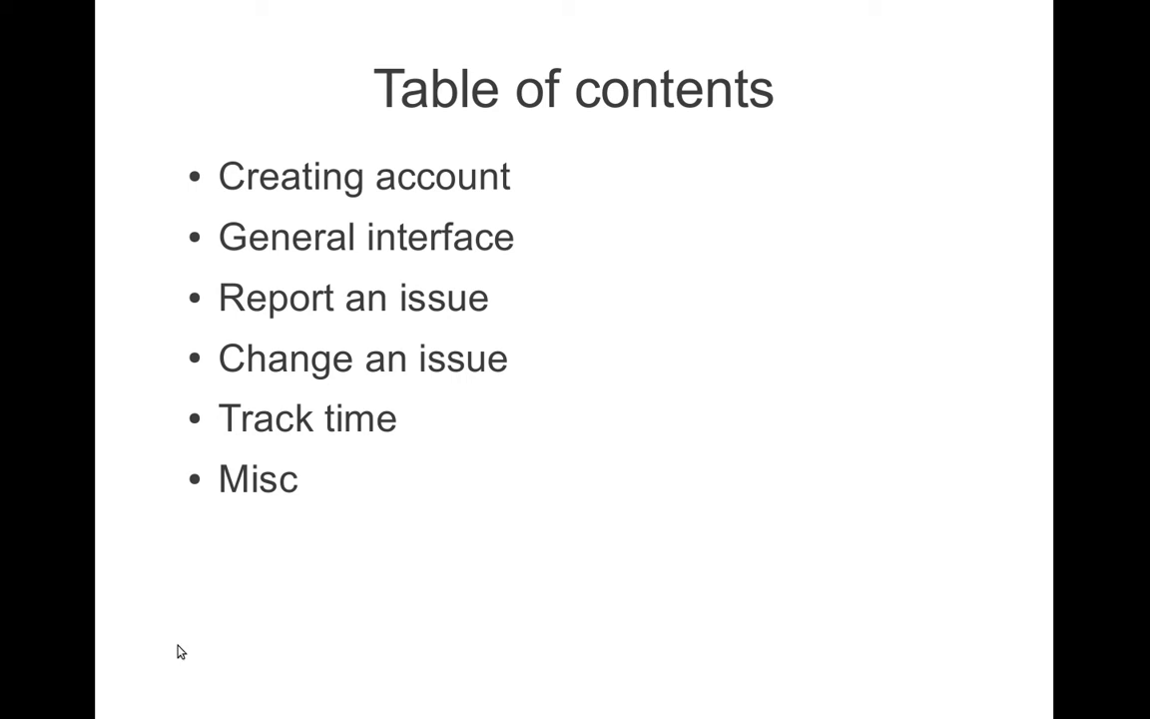
# Switch to Firefox and open the Chamilo LMS project from the latest news in a new tab
pyautogui.hotkey('alt', 'Tab')
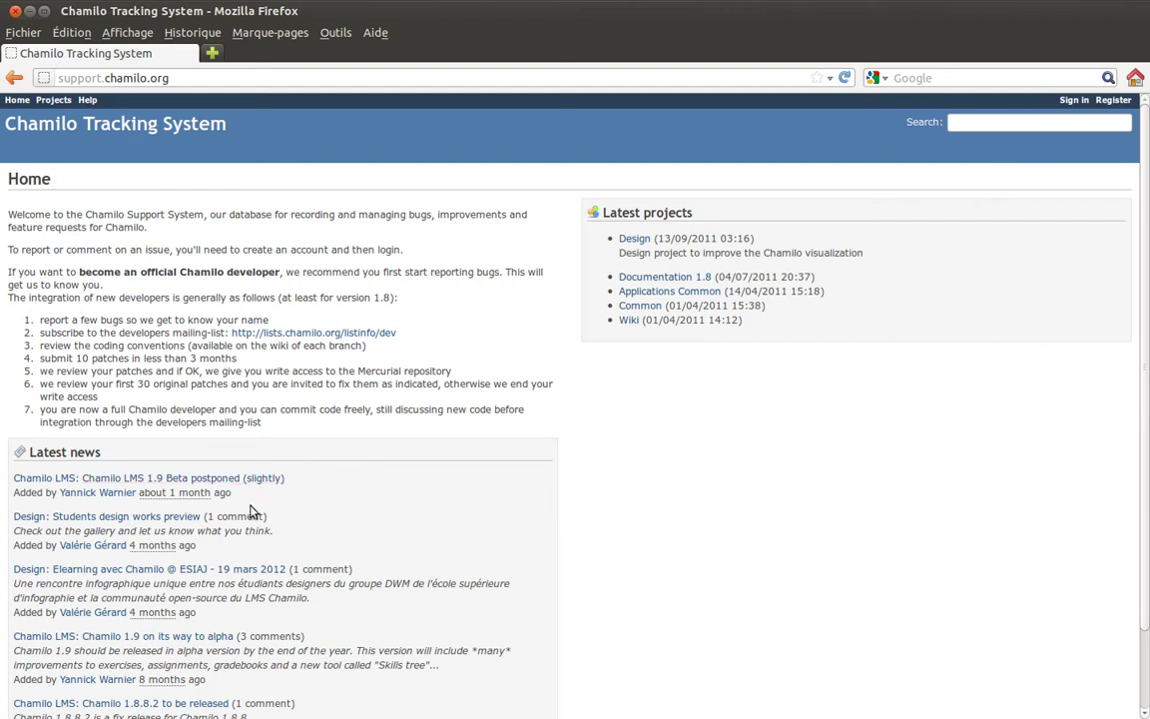
pyautogui.middleClick(47, 481)
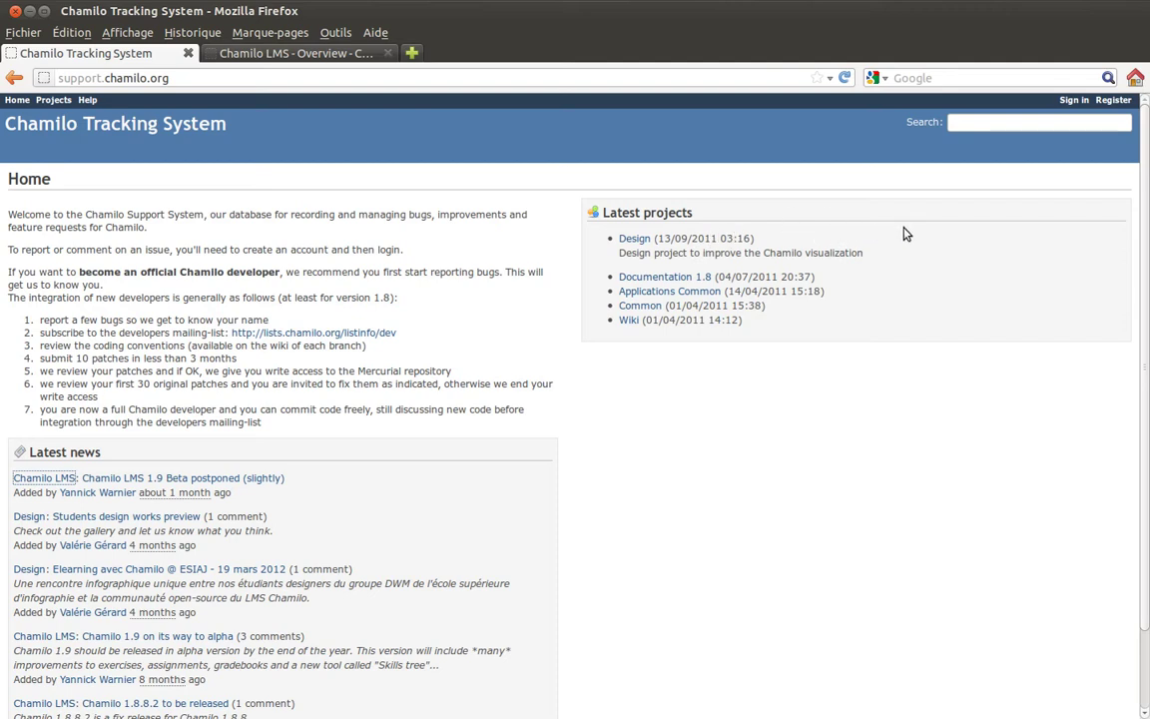
# Open the account registration form and fill in the password confirmation field
pyautogui.click(1114, 101)
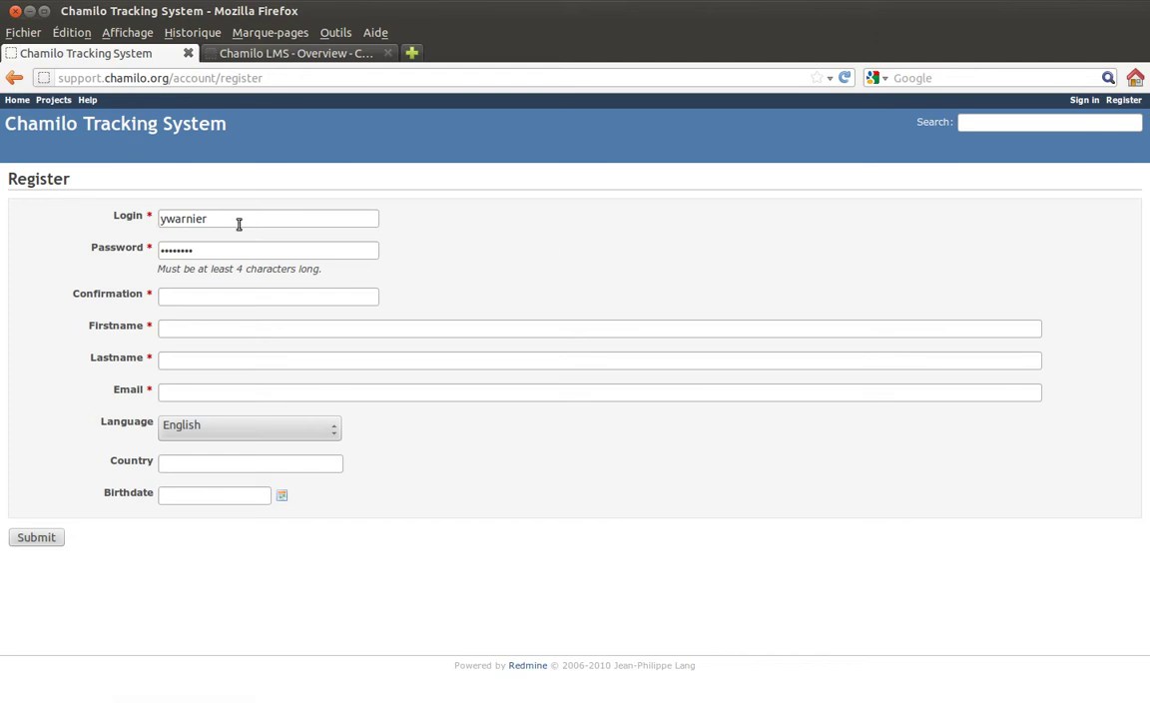
pyautogui.moveTo(231, 219); pyautogui.dragTo(101, 217)
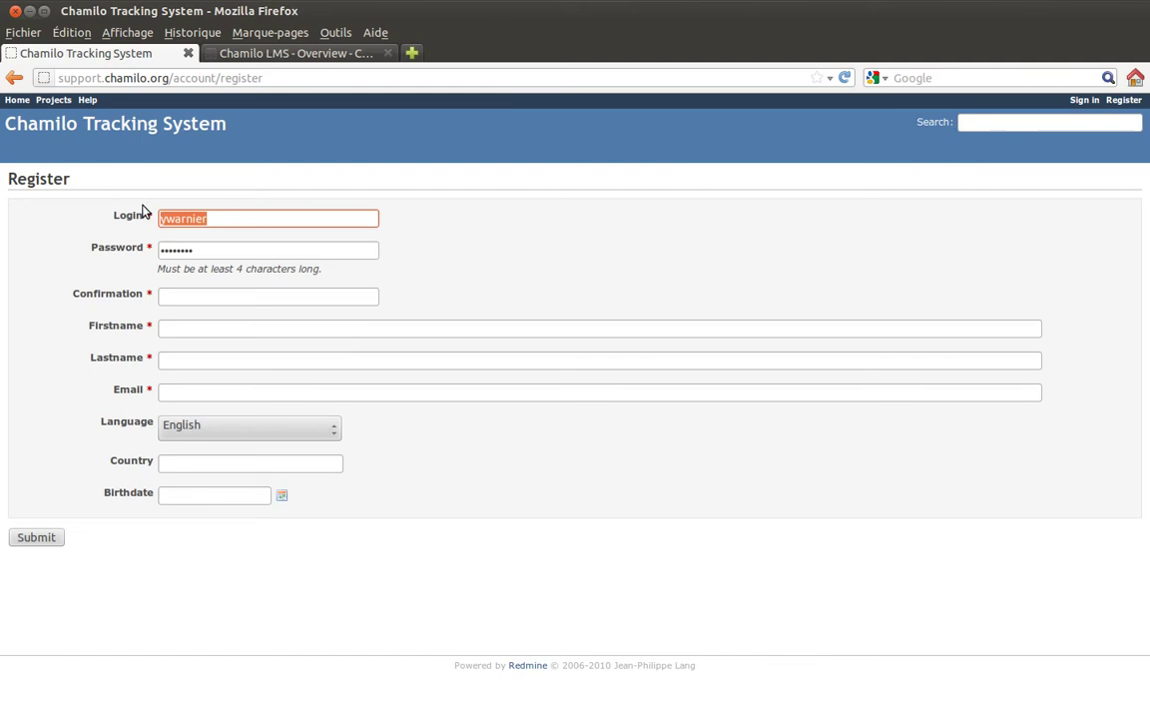
pyautogui.press('Tab')
pyautogui.press('Tab')
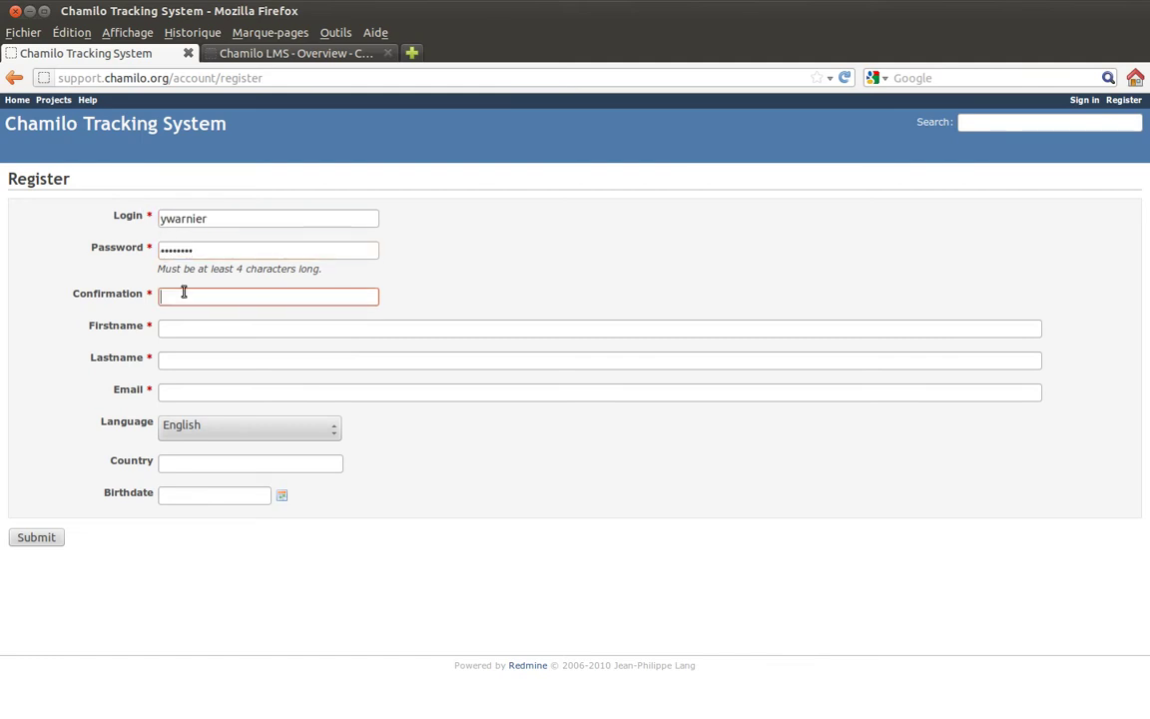
pyautogui.write('••••••••')
pyautogui.press('Tab')
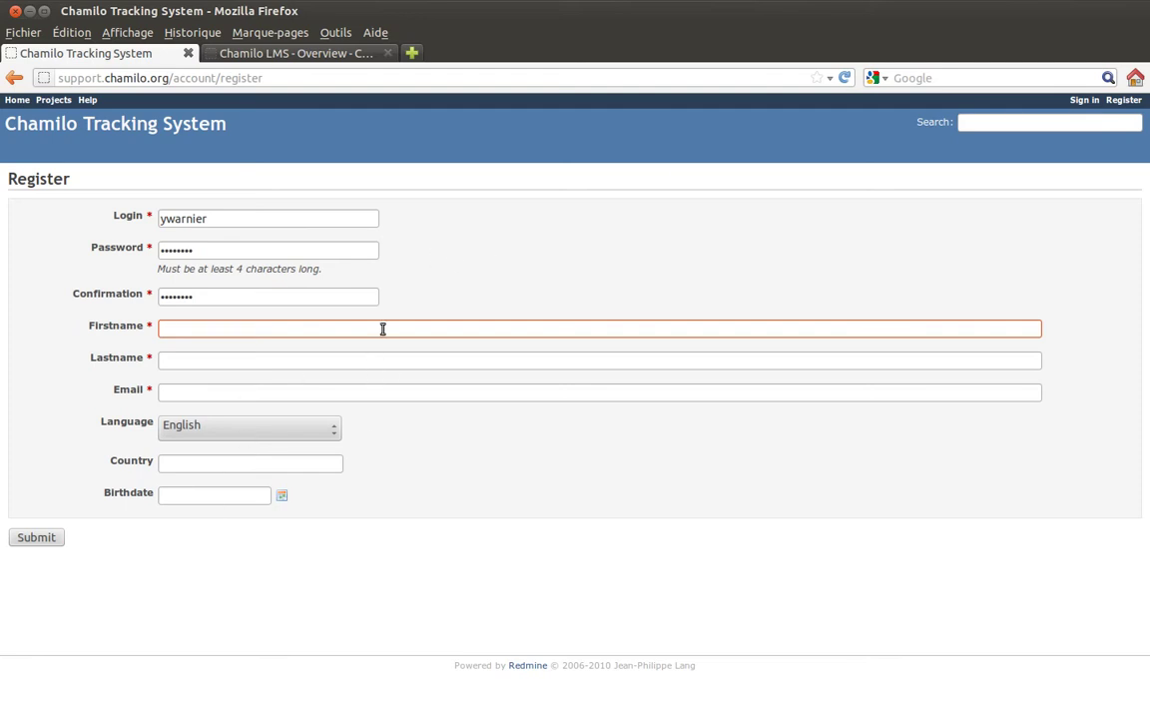
pyautogui.moveTo(58, 78); pyautogui.dragTo(165, 76)
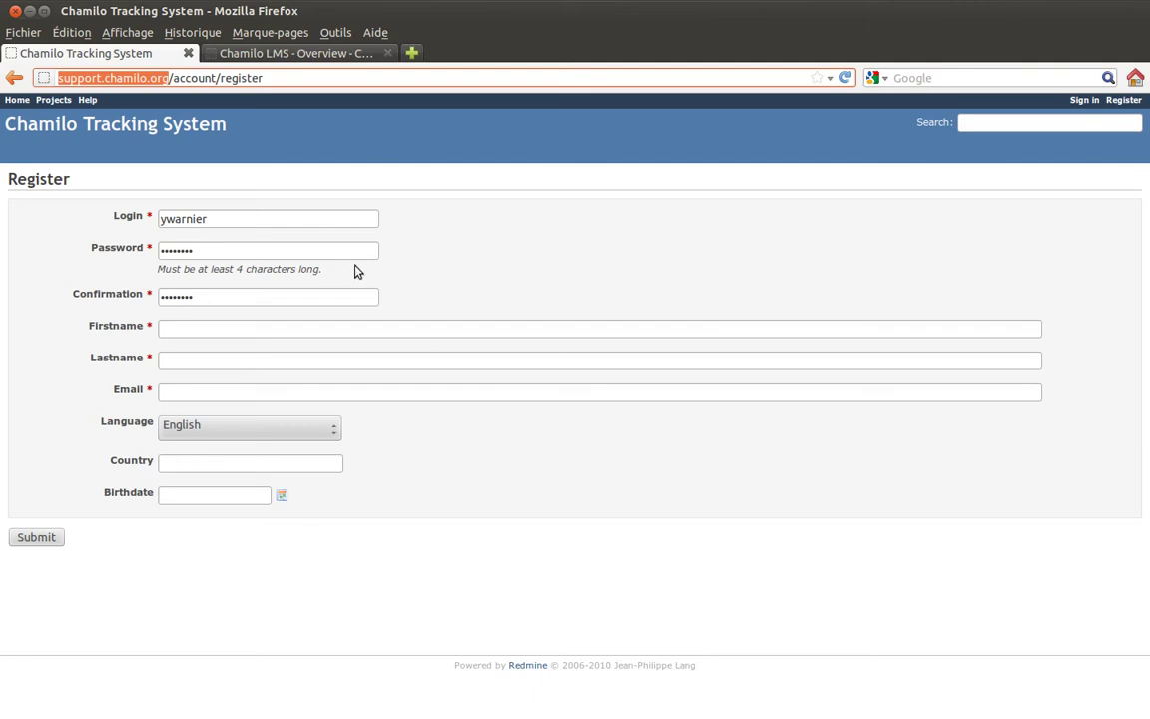
# Sign in to the tracking system with the prefilled credentials and the "Stay logged in" option enabled
pyautogui.click(1083, 101)
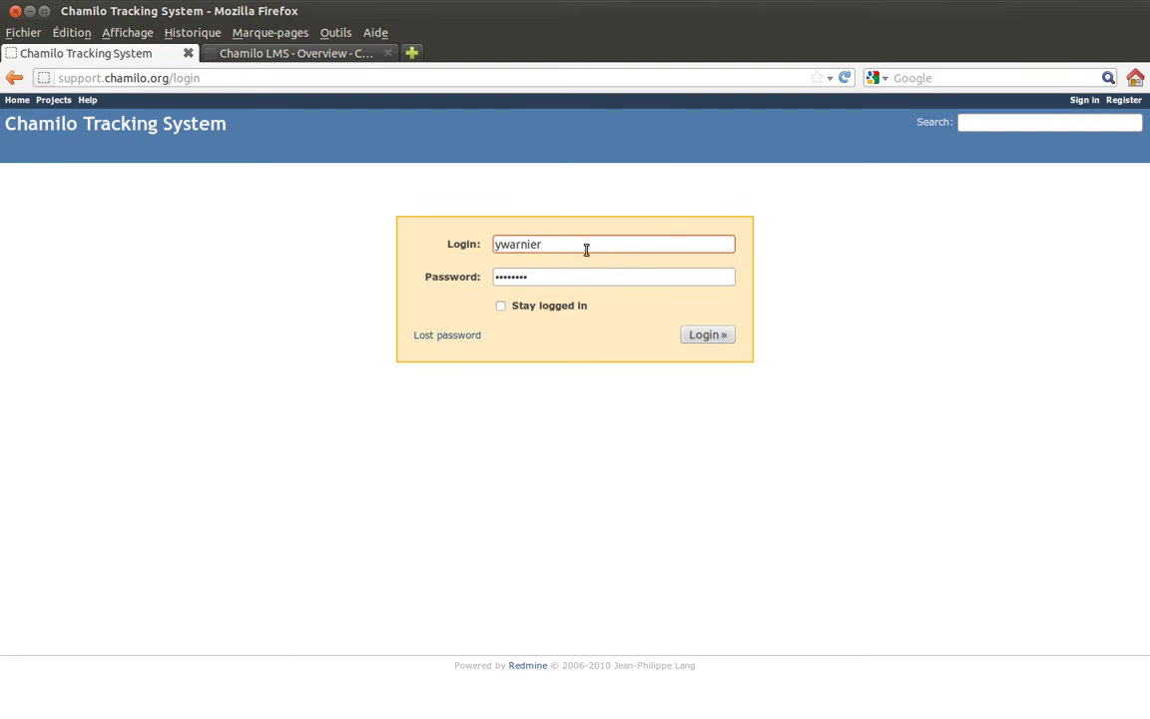
pyautogui.click(503, 307)
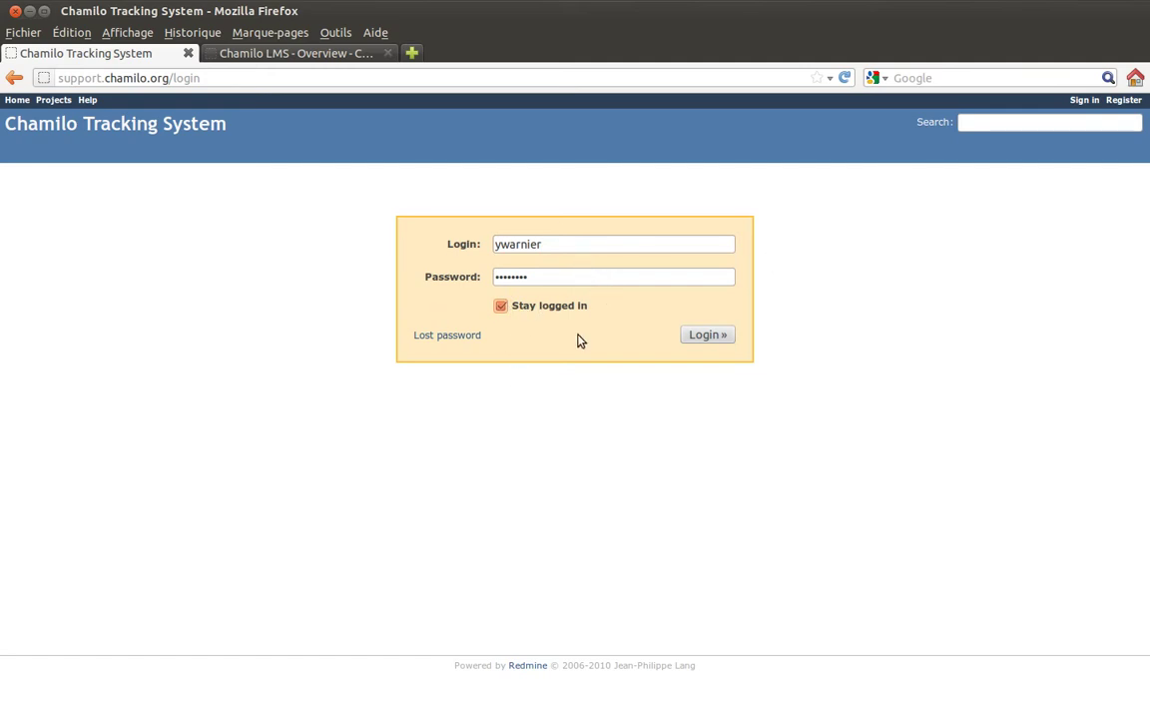
pyautogui.click(700, 337)
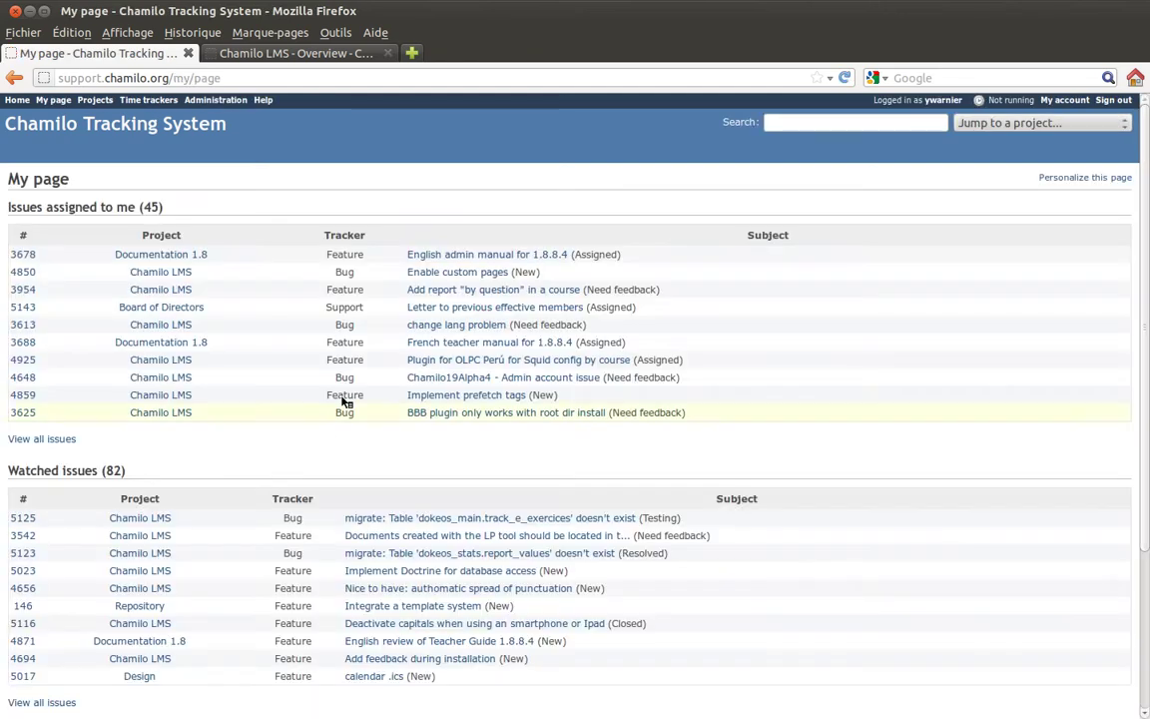
# Examine the assigned issues, watched issues and spent time on My page, with a brief visit to the home page
pyautogui.click(218, 78)
pyautogui.moveTo(221, 78); pyautogui.dragTo(169, 78)
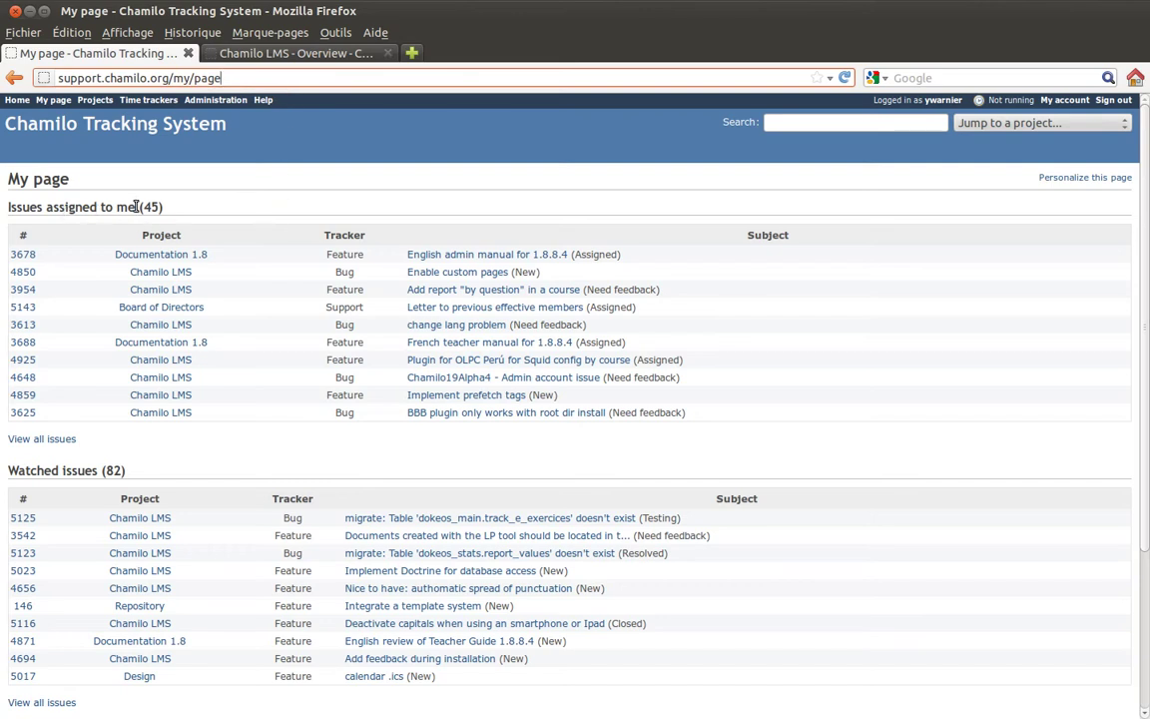
pyautogui.scroll(-3, 284, 215)
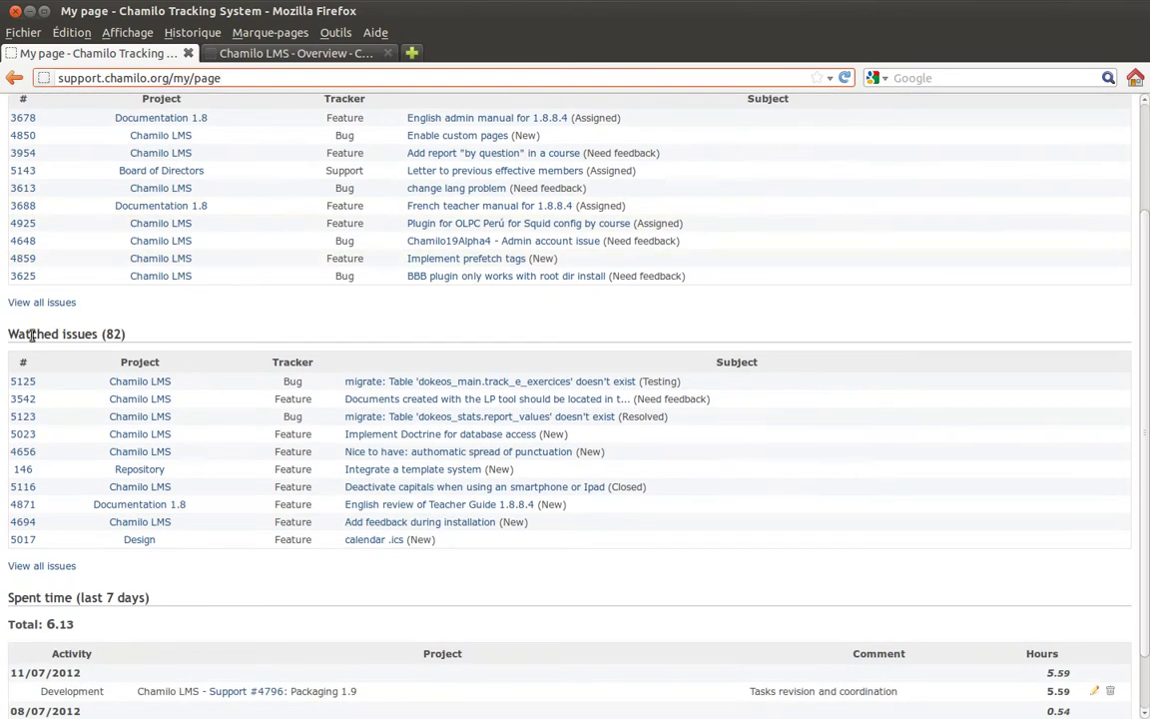
pyautogui.scroll(-2, 244, 336)
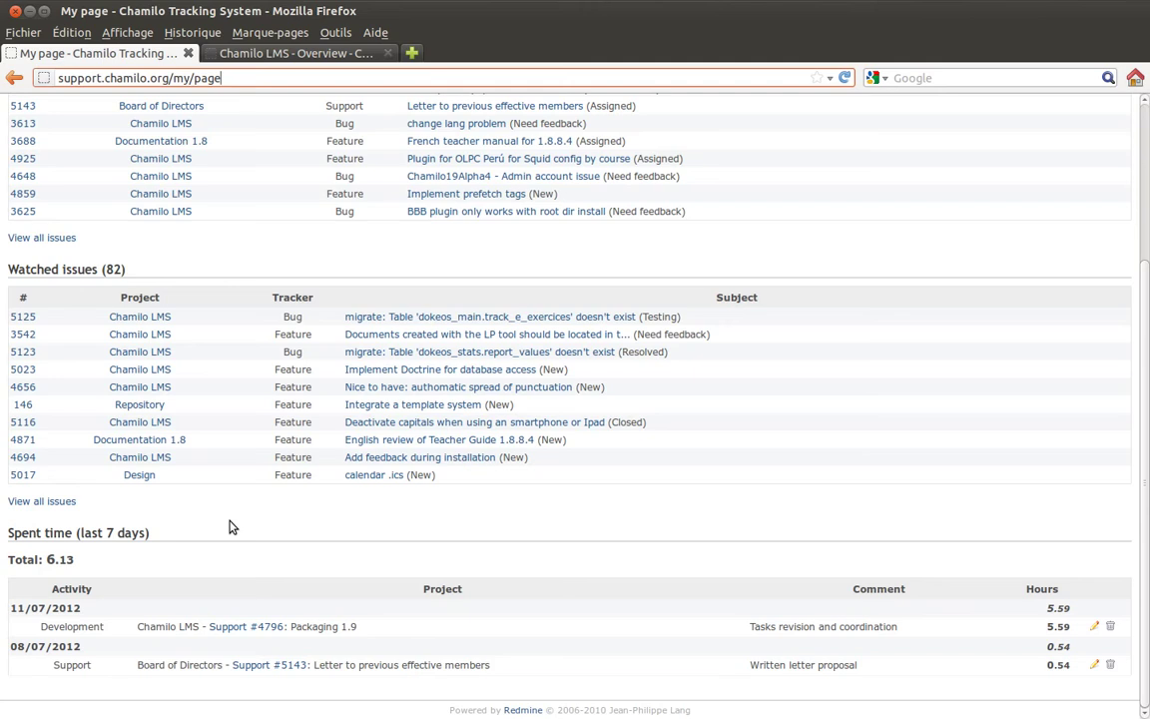
pyautogui.scroll(4, 229, 526)
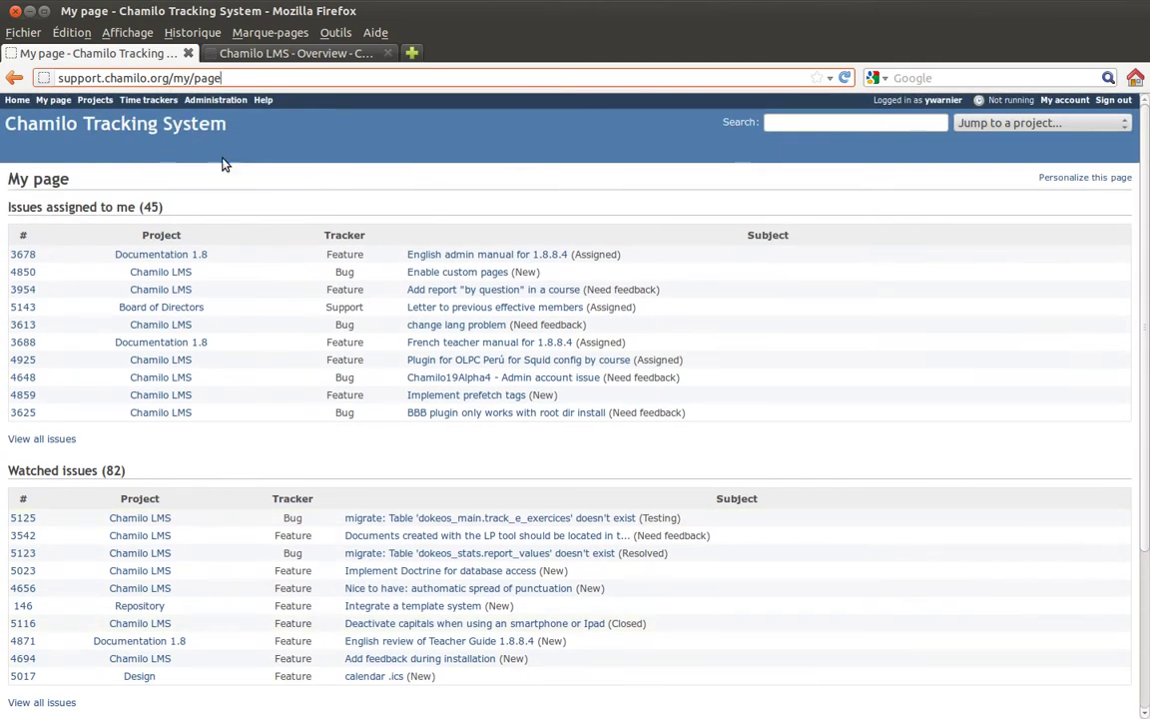
pyautogui.click(16, 101)
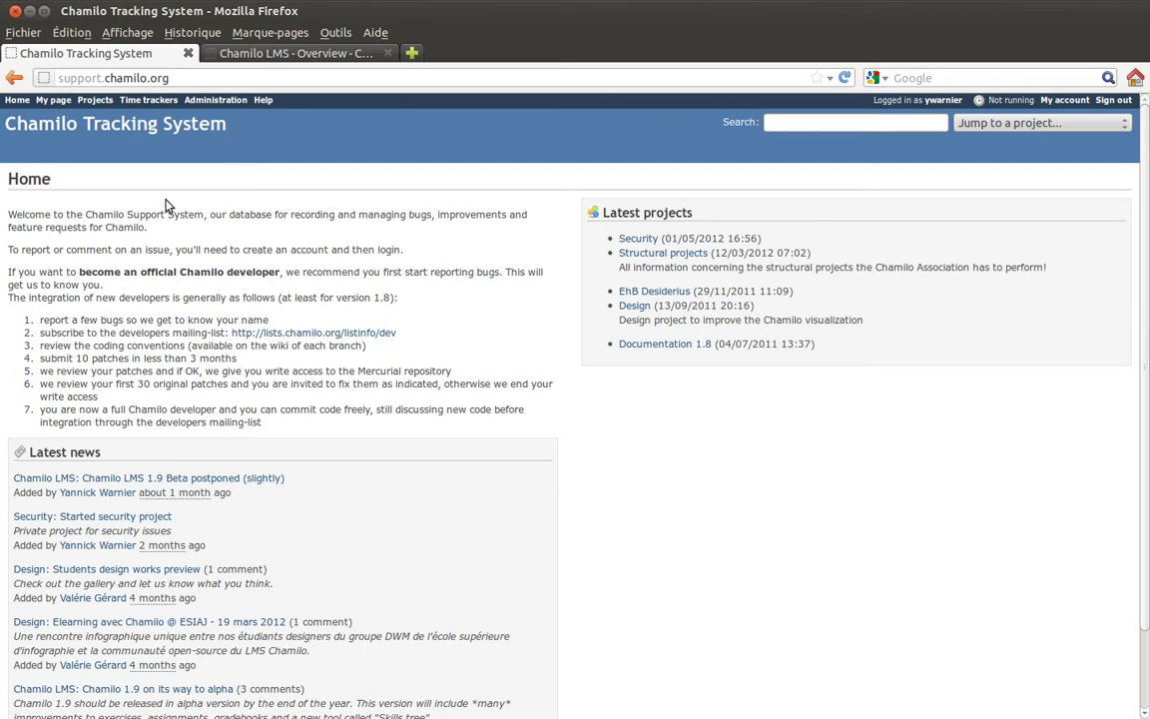
pyautogui.click(53, 100)
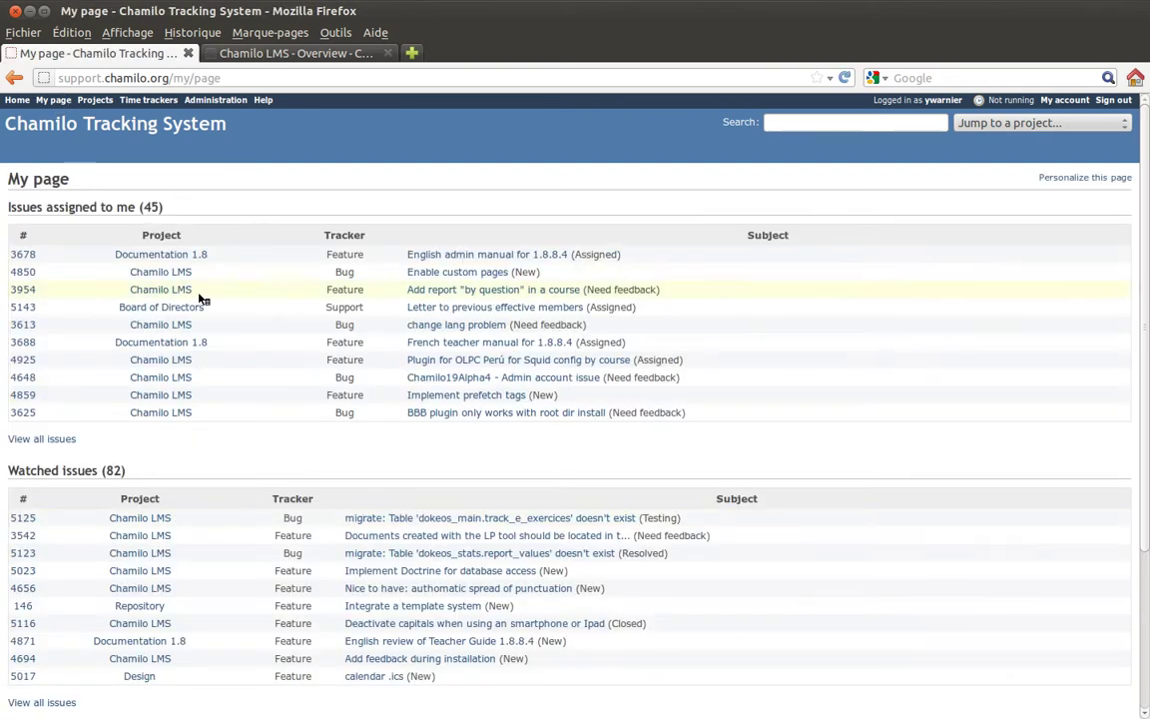
# Open the list of all projects and look through its projects and subprojects
pyautogui.click(95, 100)
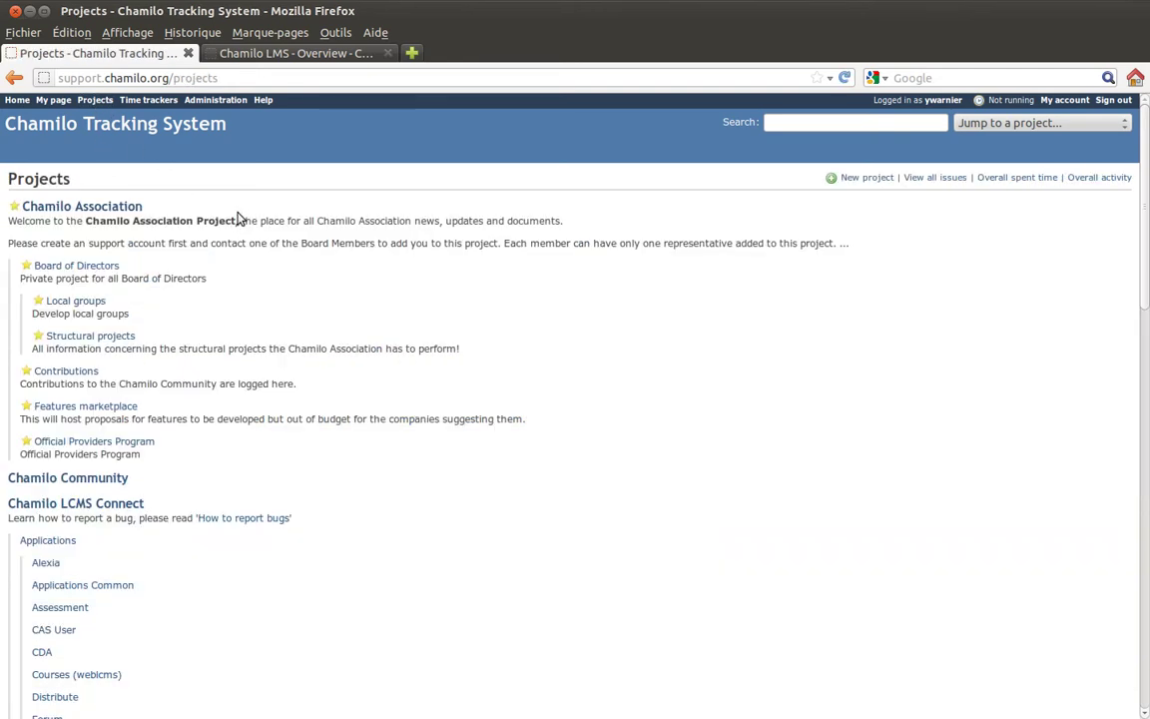
pyautogui.scroll(-10, 301, 310)
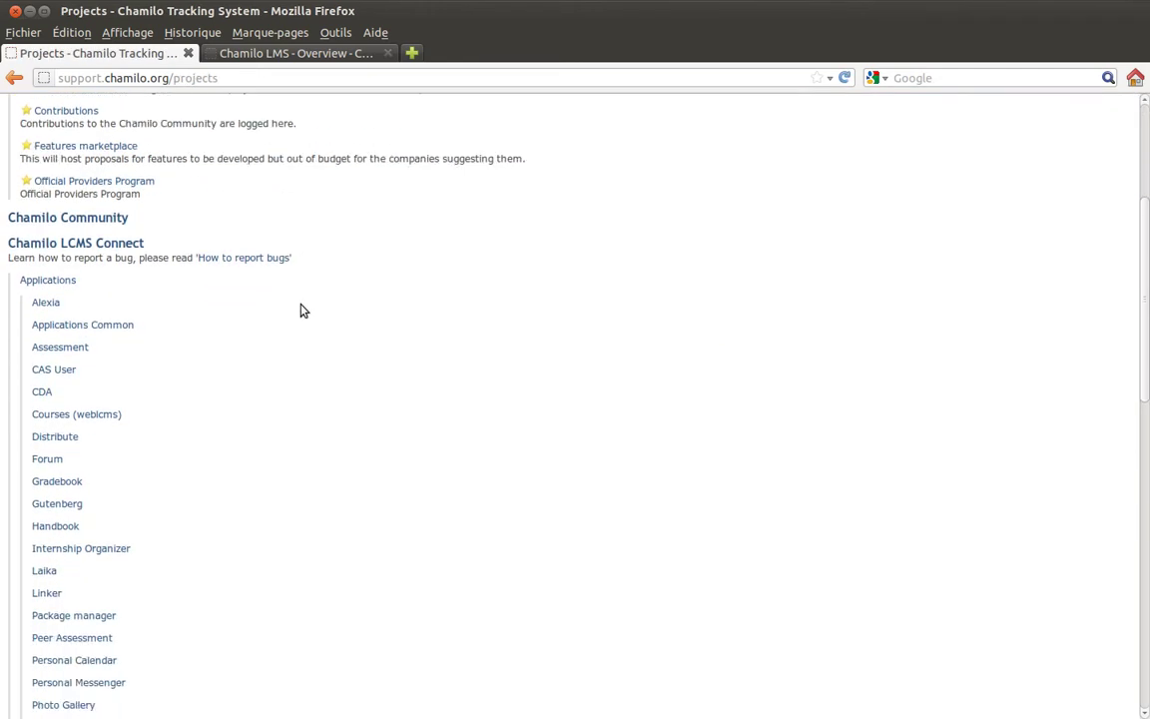
pyautogui.scroll(-8, 304, 306)
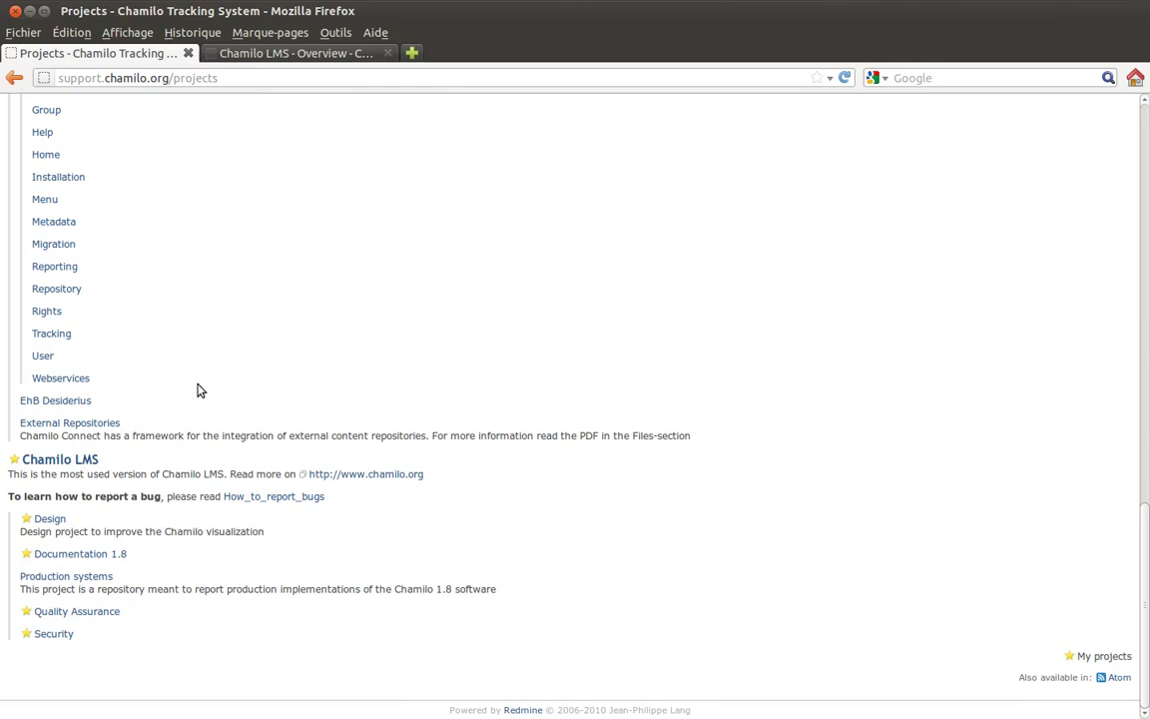
pyautogui.scroll(12, 321, 255)
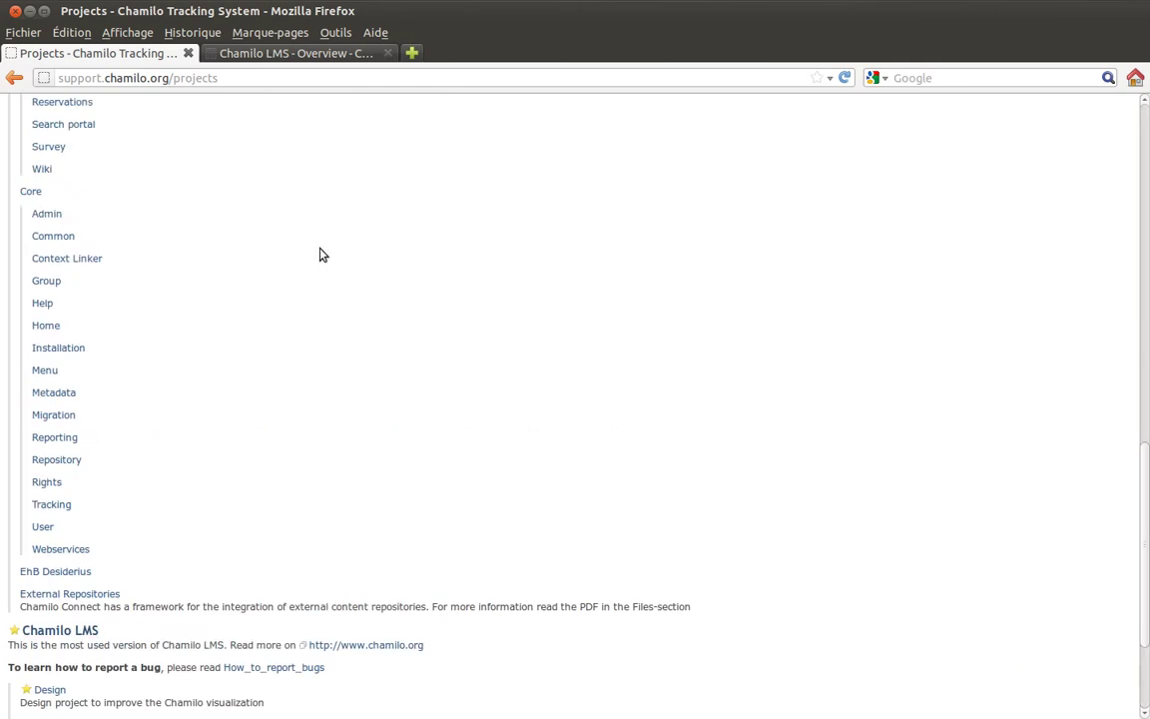
pyautogui.scroll(4, 321, 254)
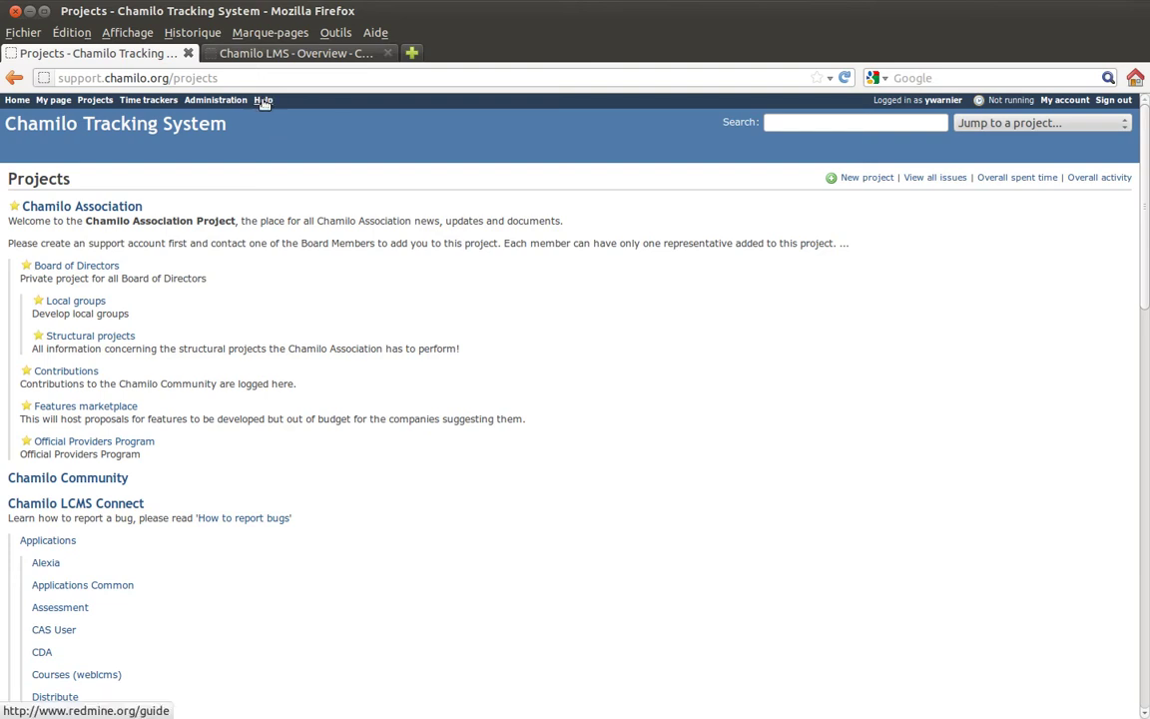
# View the signed-in user's profile and examine the email notification options and time zone preference in the account settings
pyautogui.click(936, 102)
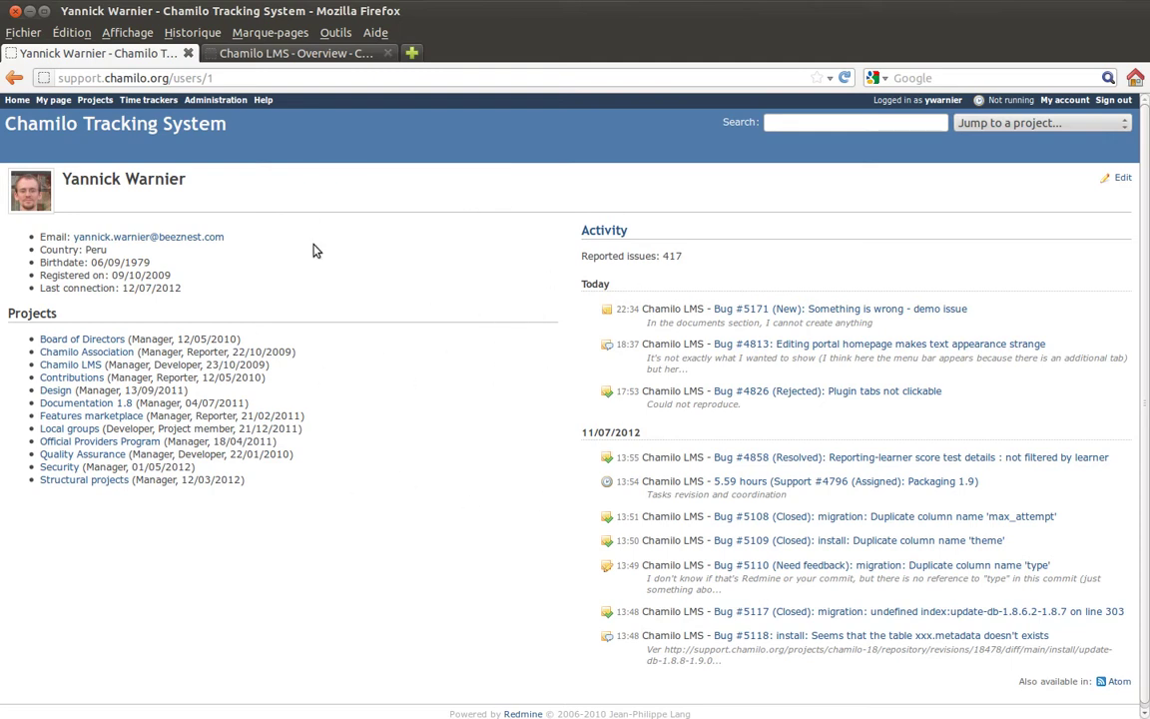
pyautogui.click(13, 78)
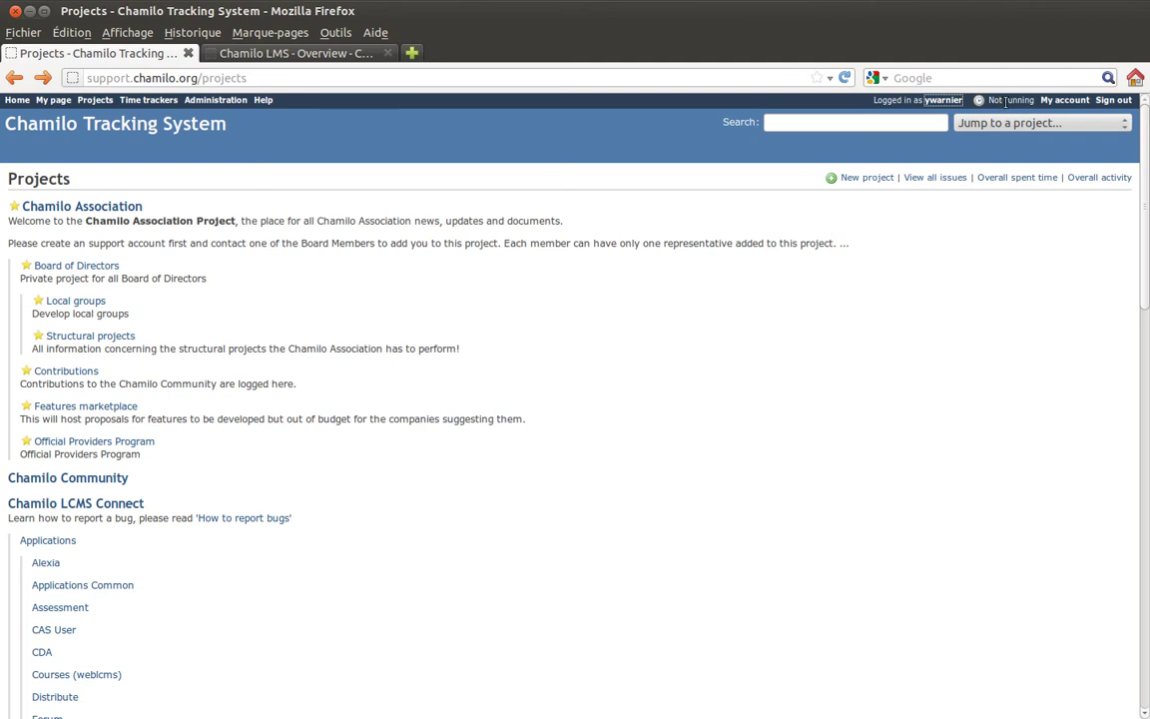
pyautogui.click(1056, 102)
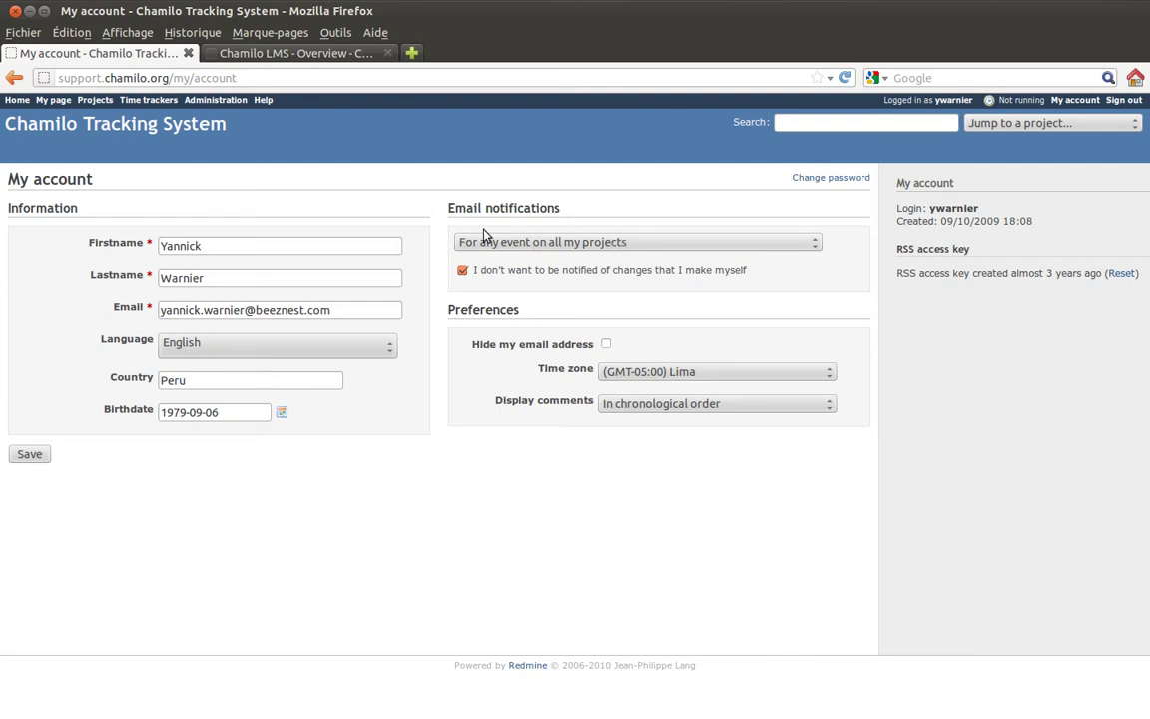
pyautogui.click(544, 243)
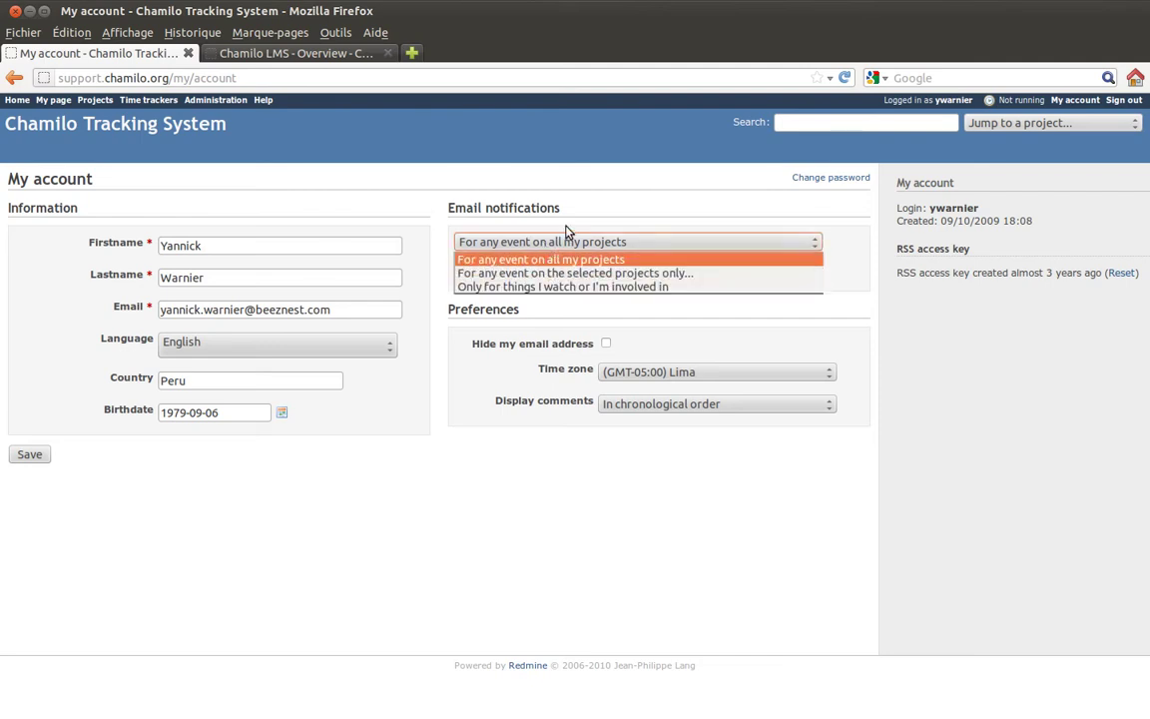
pyautogui.click(566, 233)
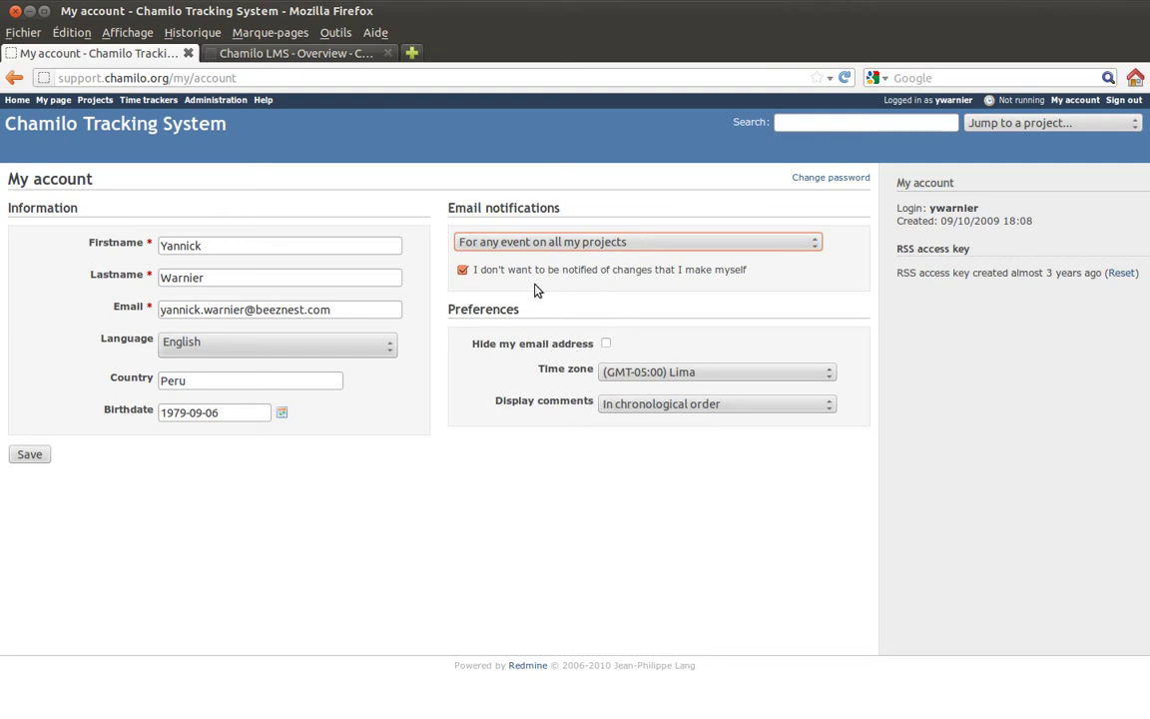
pyautogui.moveTo(509, 373); pyautogui.dragTo(587, 366)
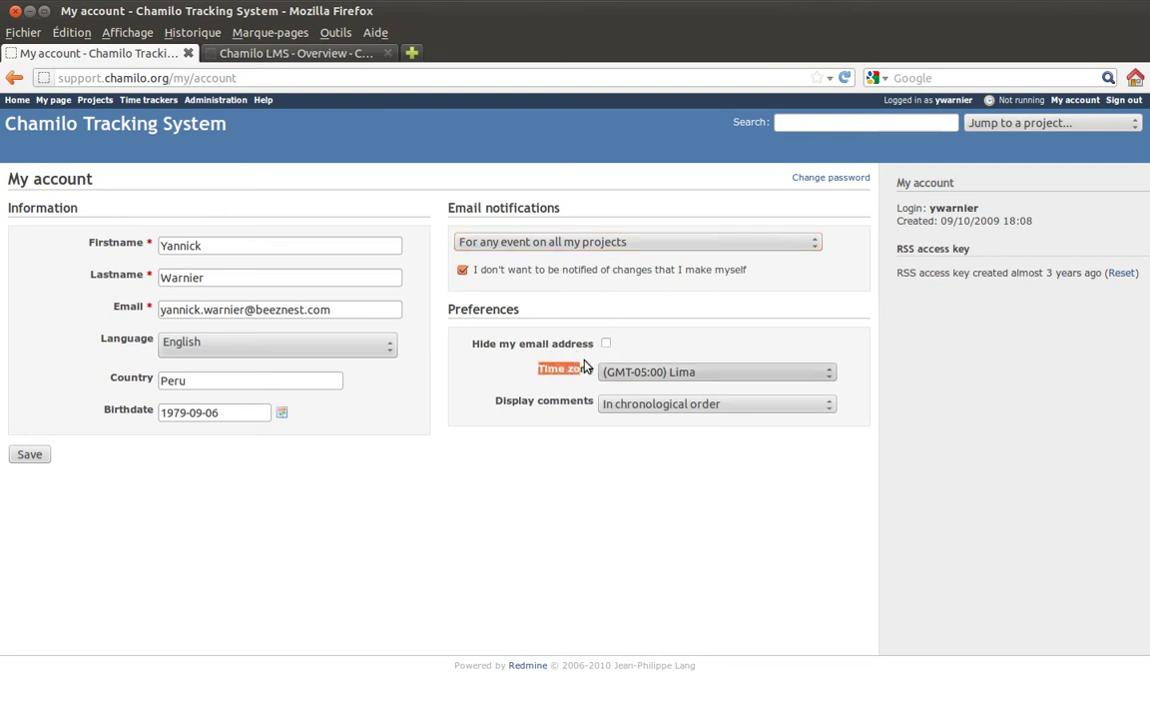
pyautogui.tripleClick(591, 367)
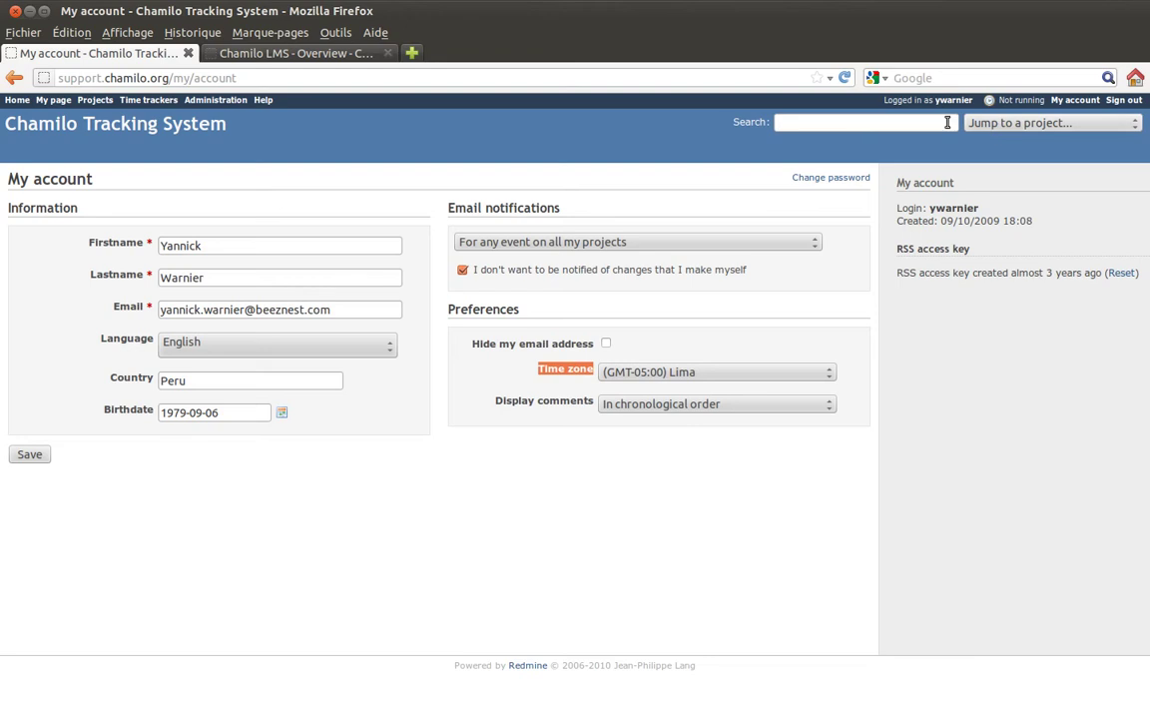
# Jump to the Chamilo LMS project overview
pyautogui.click(845, 117)
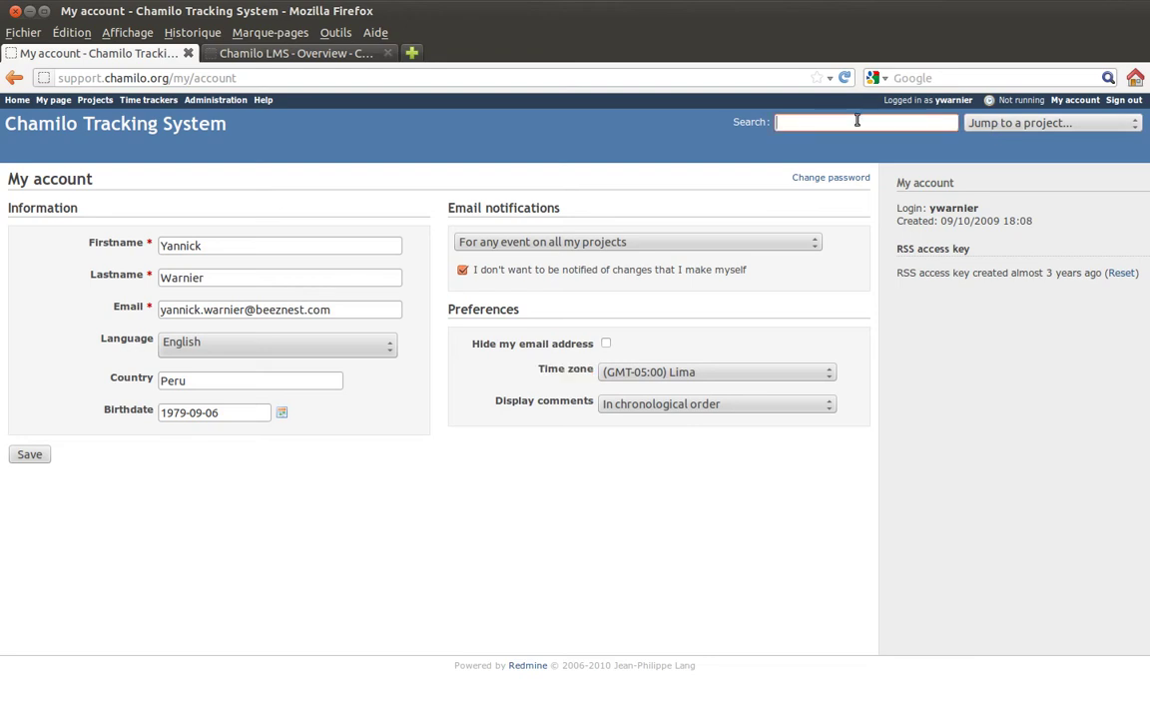
pyautogui.click(1006, 127)
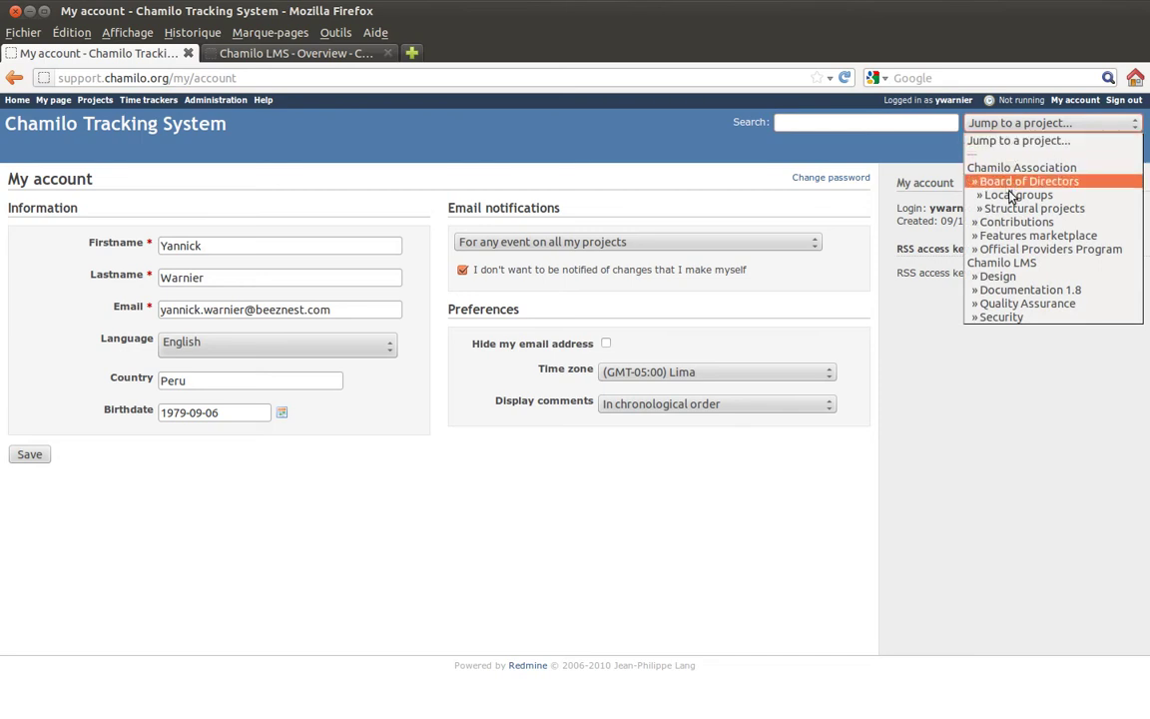
pyautogui.click(1003, 266)
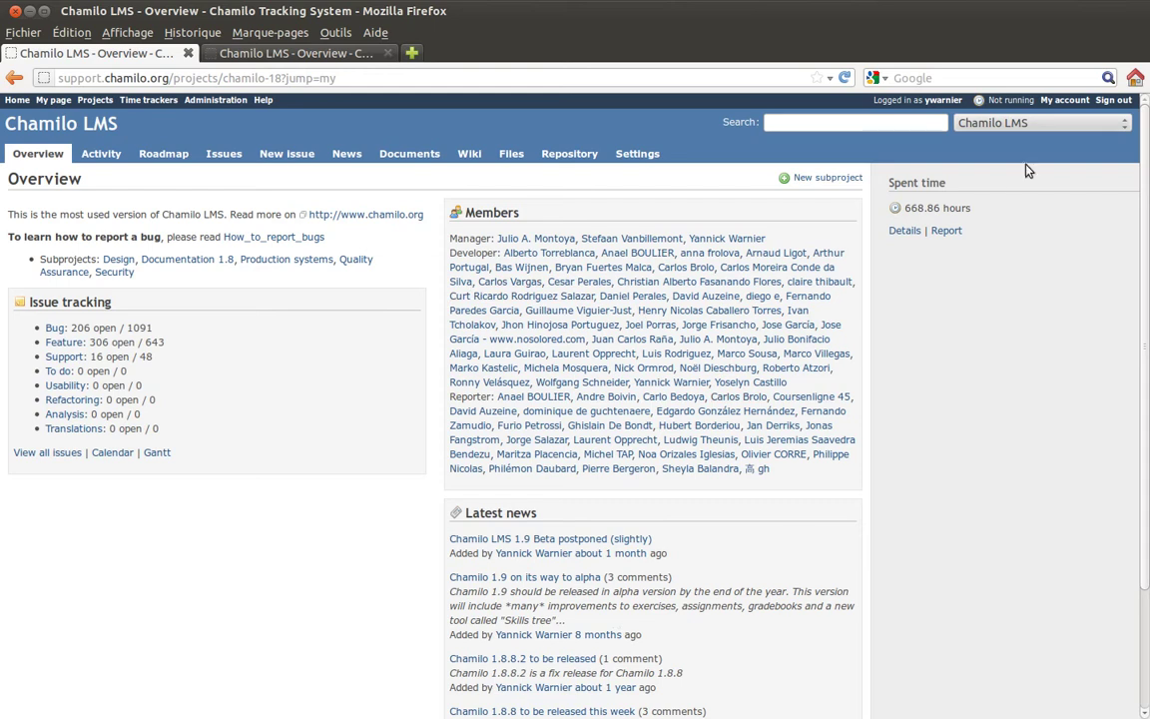
# Switch to the Chamilo Association project and return to the Chamilo LMS project
pyautogui.click(1020, 124)
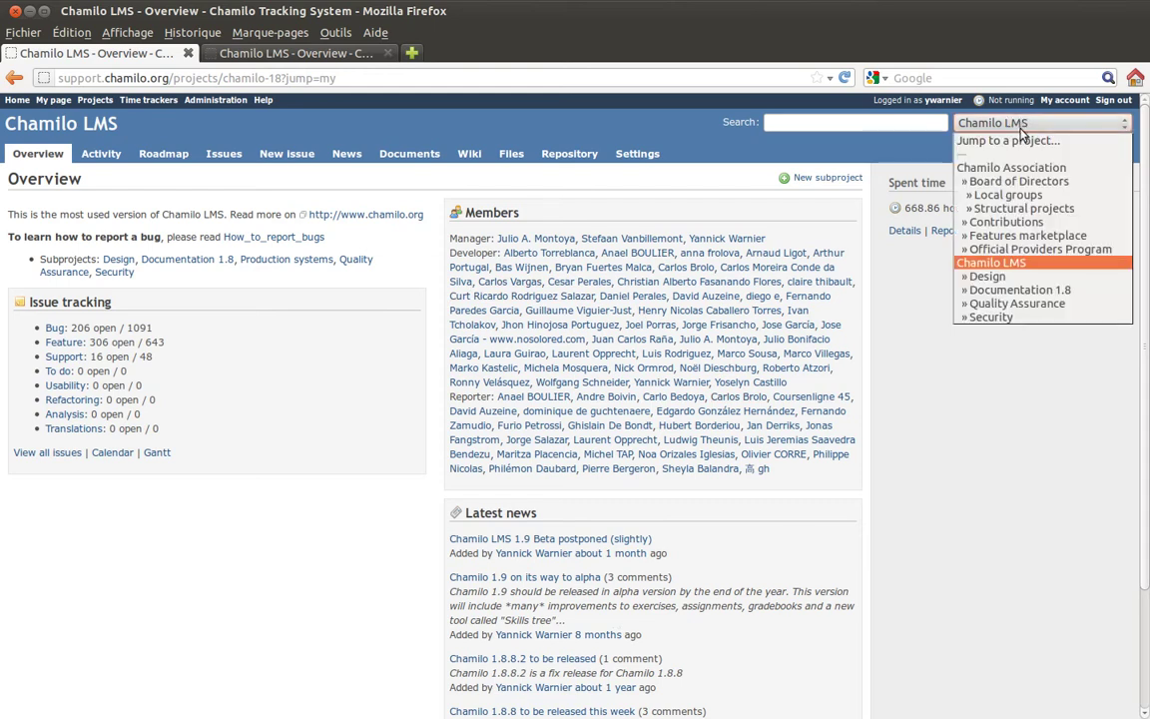
pyautogui.click(1023, 169)
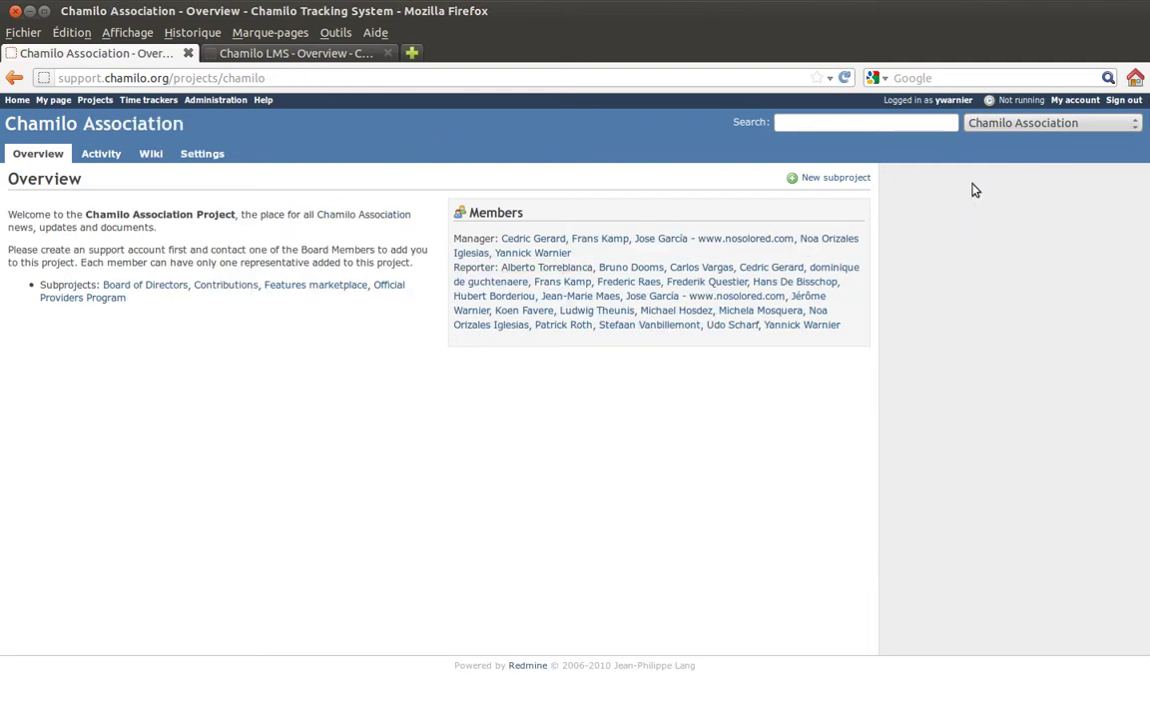
pyautogui.click(1003, 123)
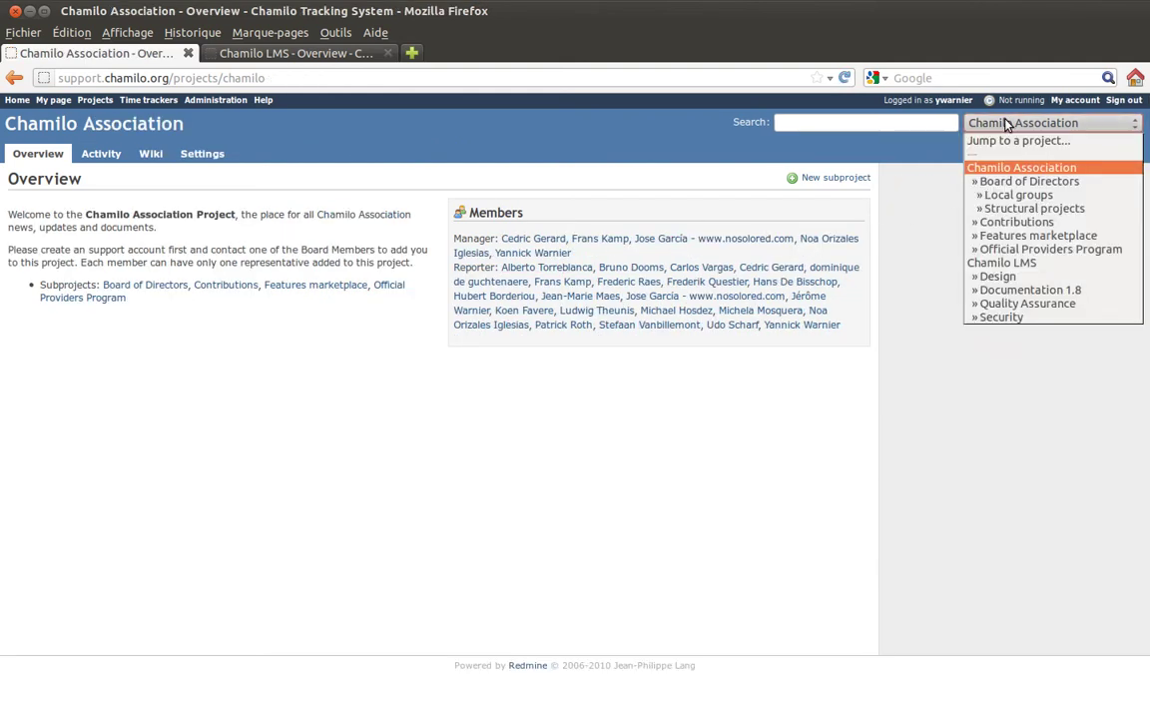
pyautogui.click(1018, 262)
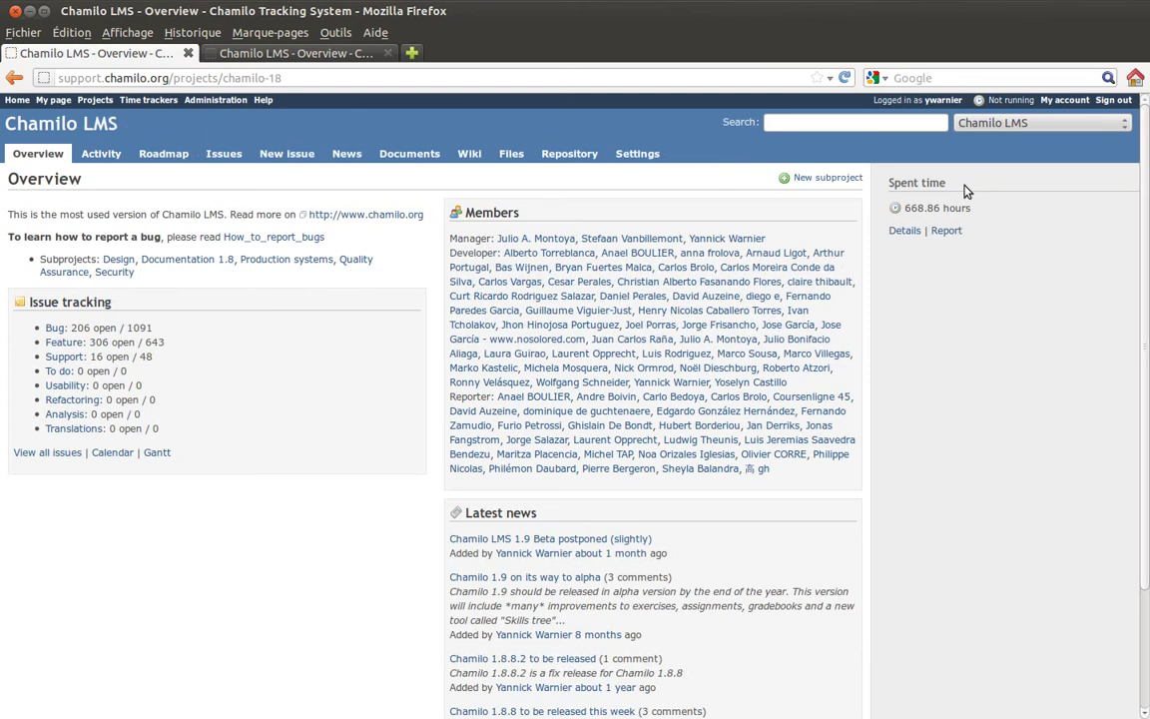
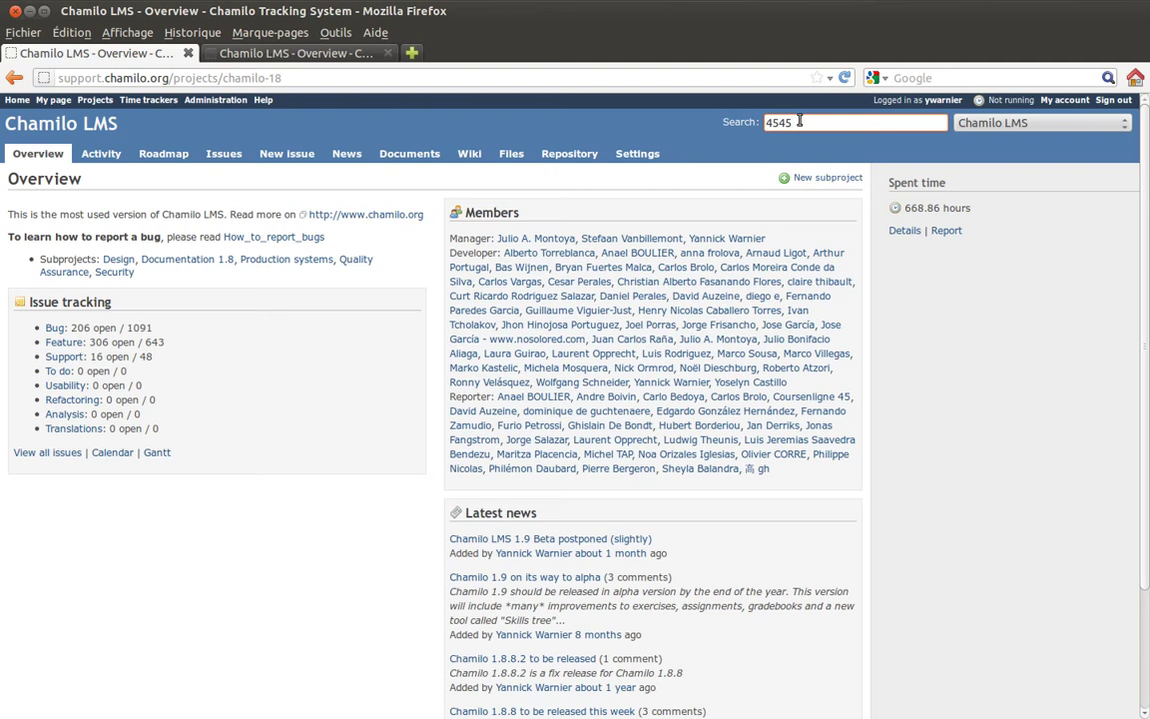
# Search the Chamilo LMS project for issue 4545 and highlight the issue number in its heading
pyautogui.press('Return')
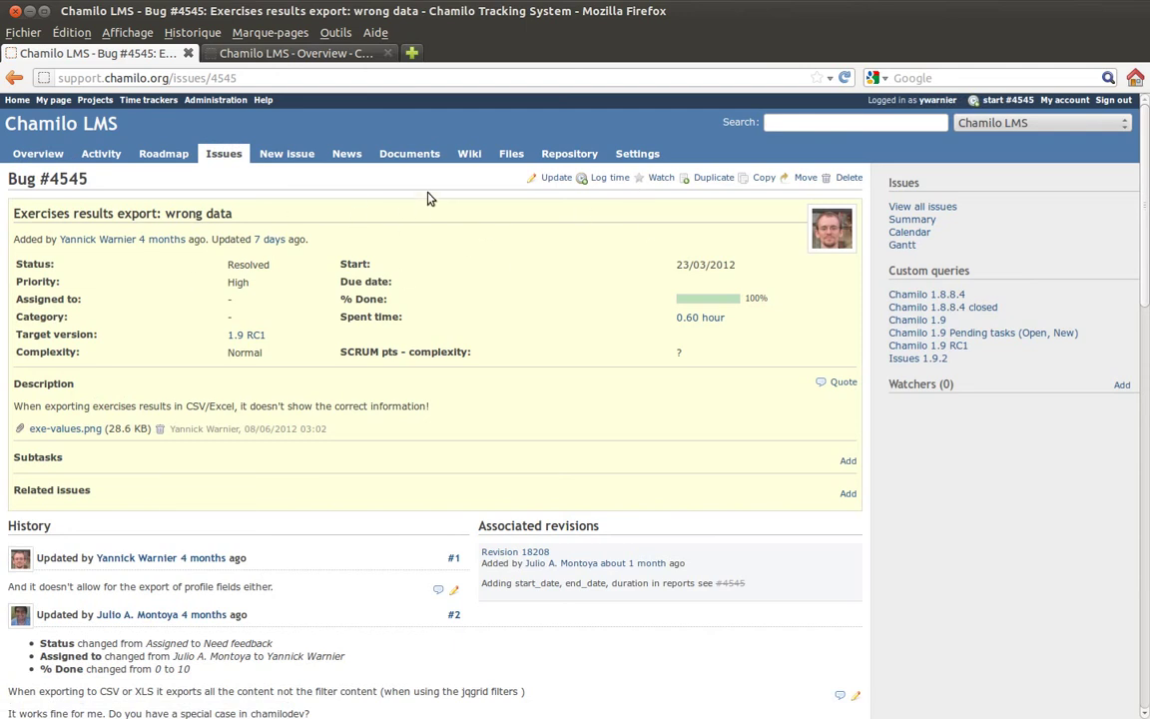
pyautogui.moveTo(5, 180); pyautogui.dragTo(85, 180)
pyautogui.click(90, 182)
# Open google.com in a new browser tab, go to Google Maps, and return to the Bug #4545 page
pyautogui.click(412, 52)
pyautogui.write('www.l')
pyautogui.press('BackSpace')
pyautogui.write('google.com')
pyautogui.press('Return')
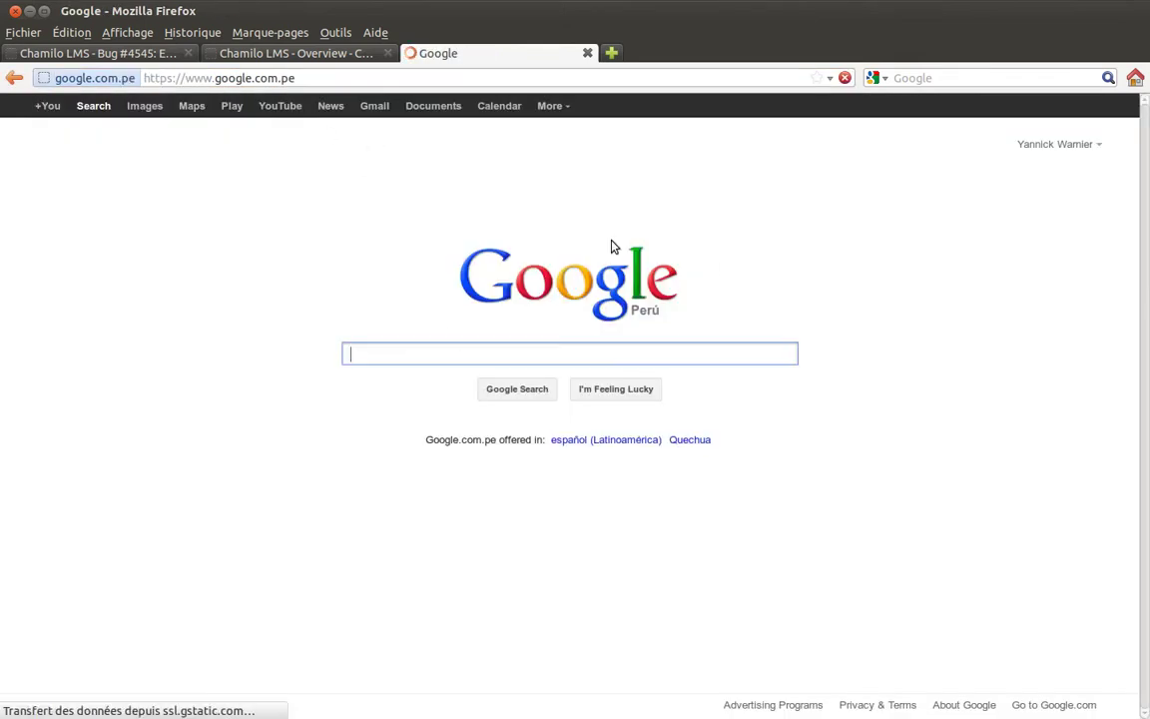
pyautogui.click(185, 109)
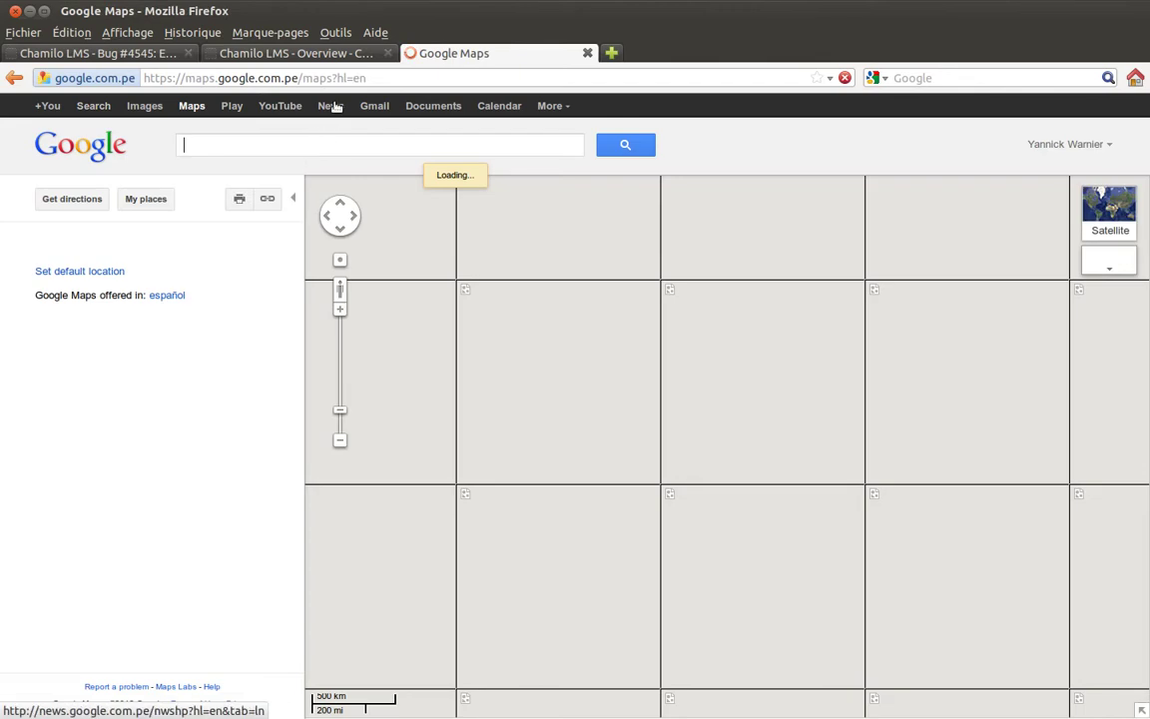
pyautogui.doubleClick(383, 78)
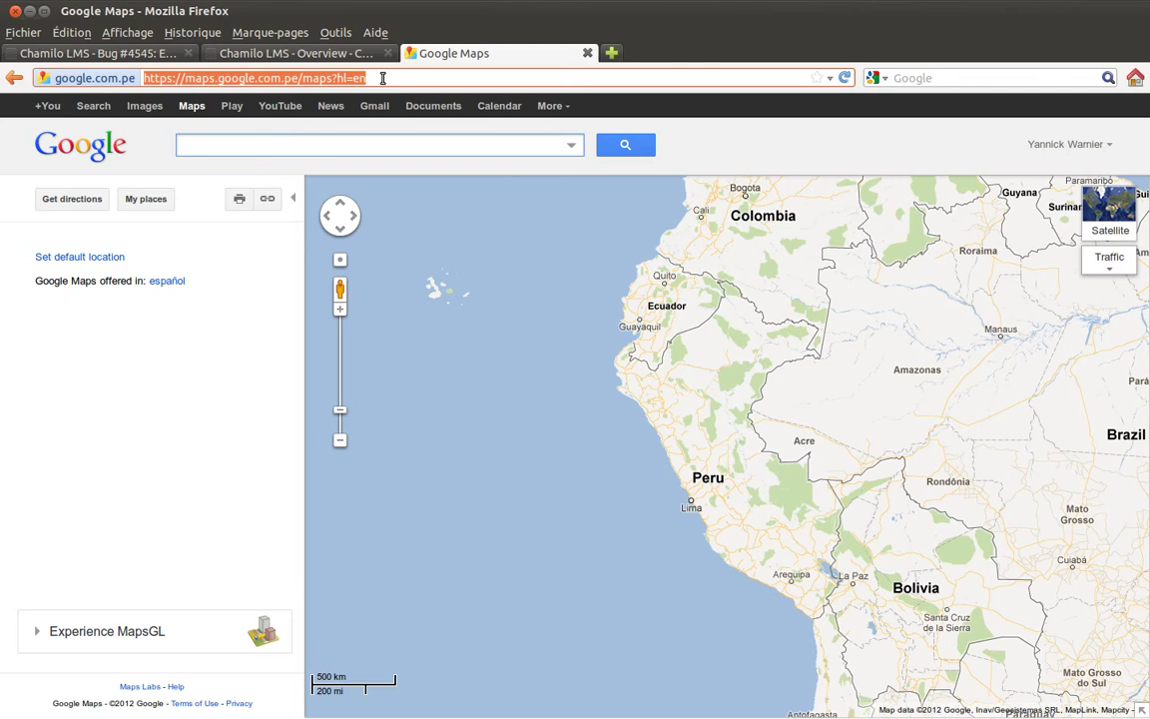
pyautogui.click(147, 53)
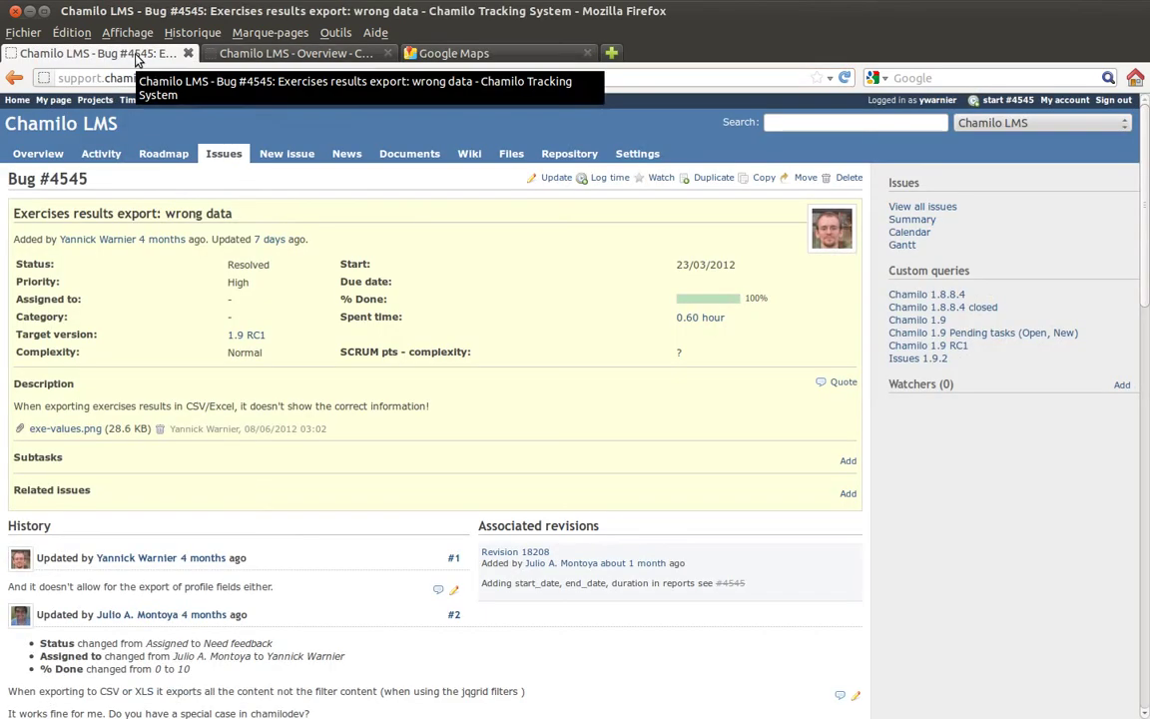
pyautogui.click(803, 123)
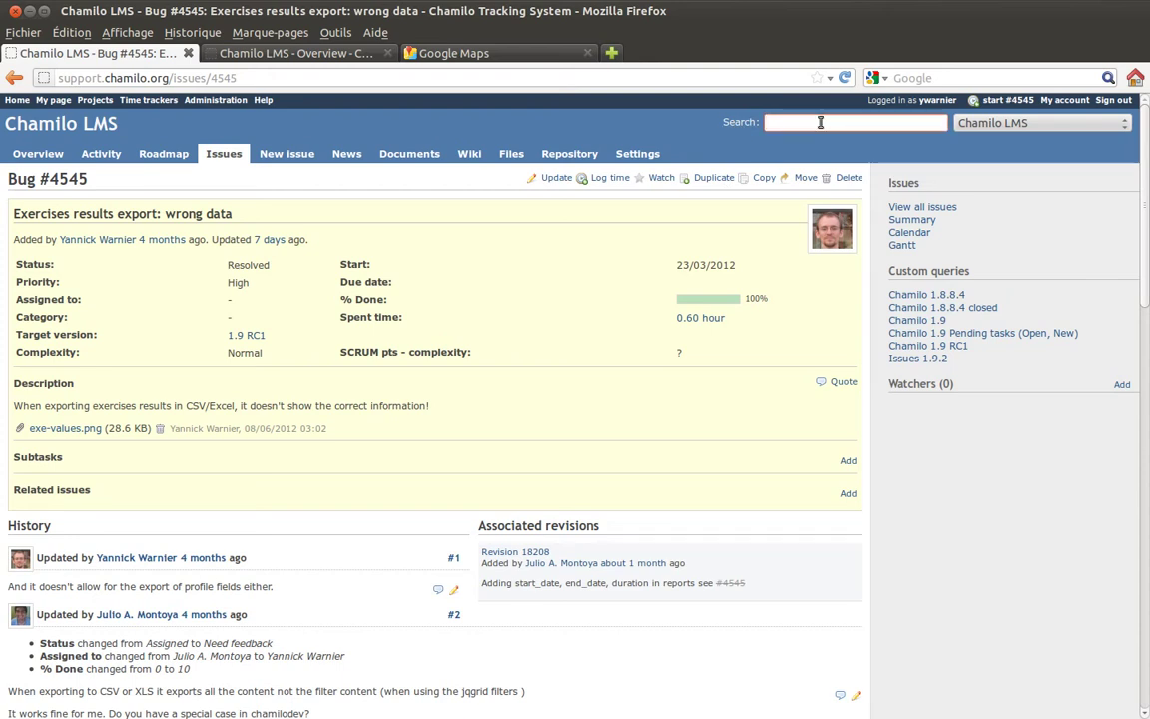
pyautogui.write('454')
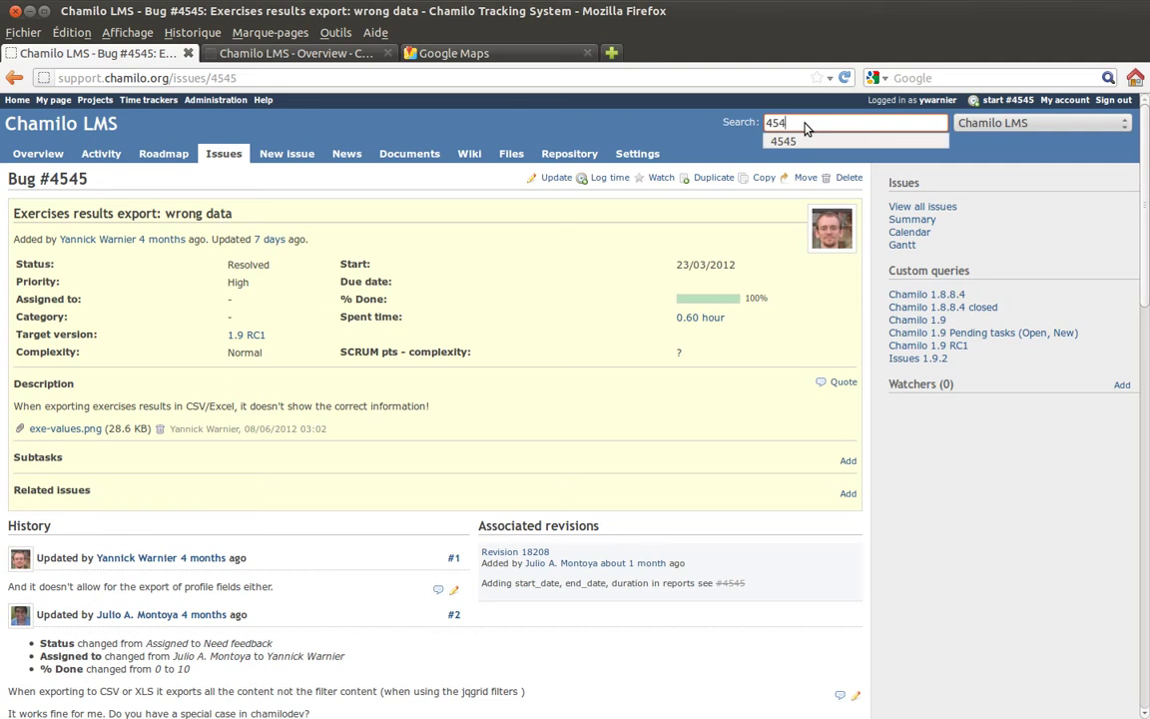
pyautogui.press('BackSpace')
pyautogui.press('BackSpace')
pyautogui.press('BackSpace')
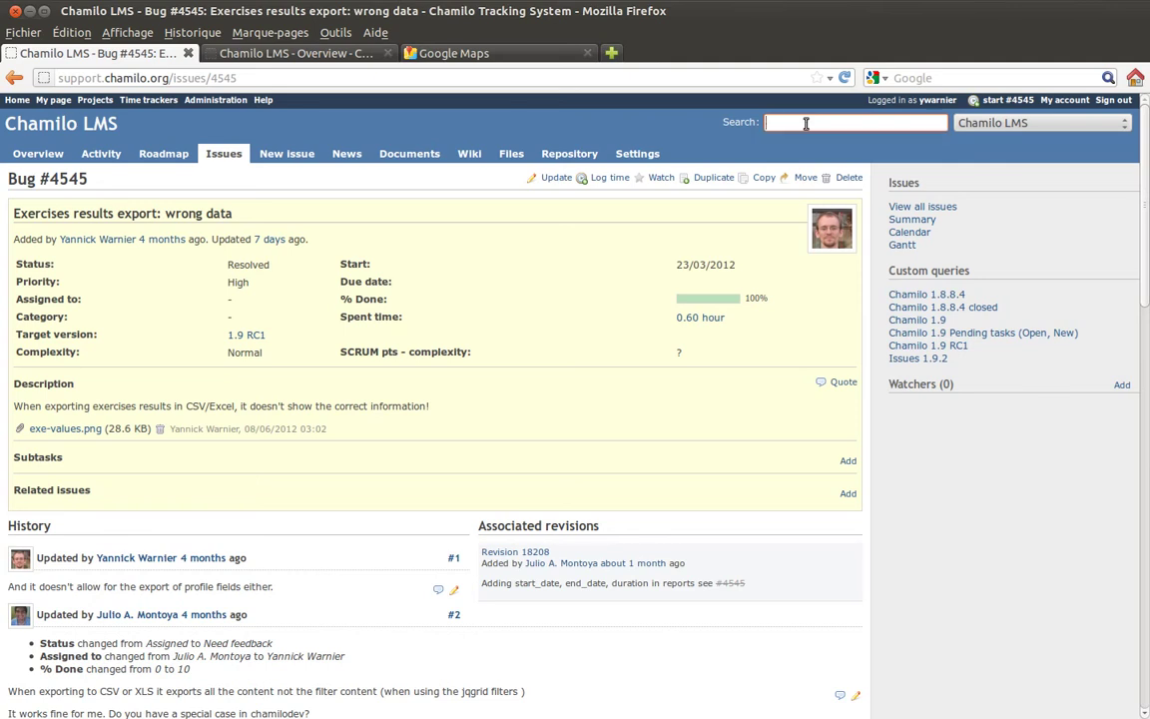
# Save a keyword bookmark for the tracking system's search box, named Support.chamilo.org with the keyword sco
pyautogui.rightClick(802, 128)
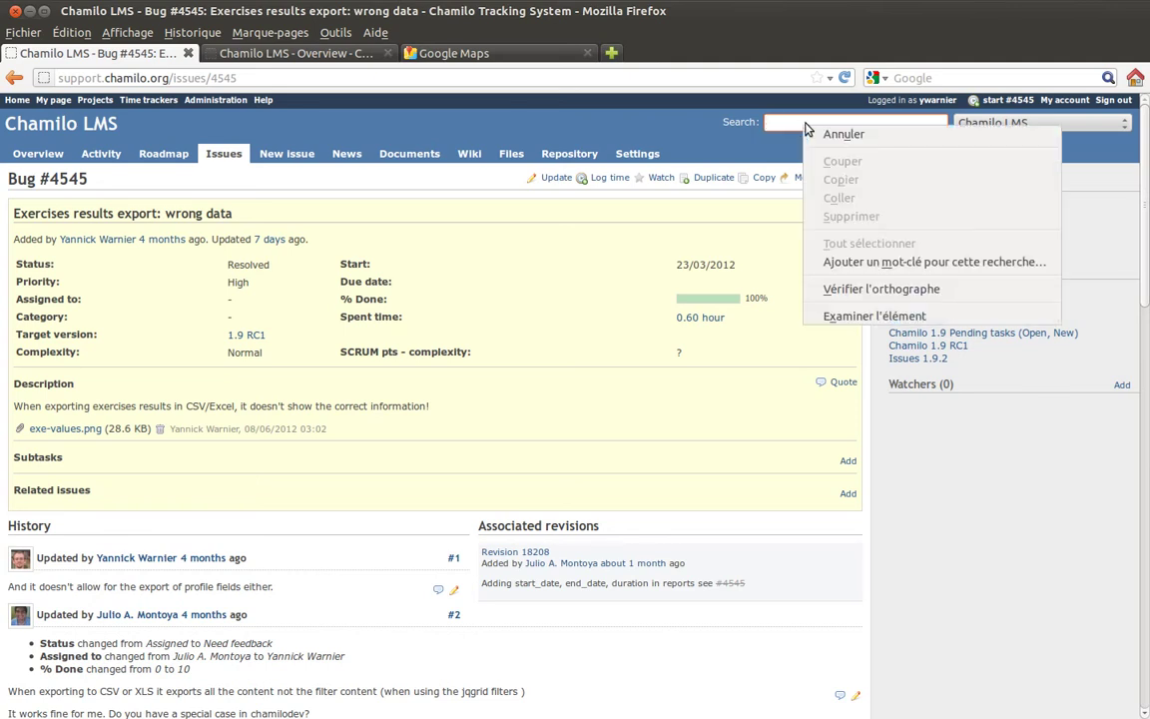
pyautogui.click(849, 265)
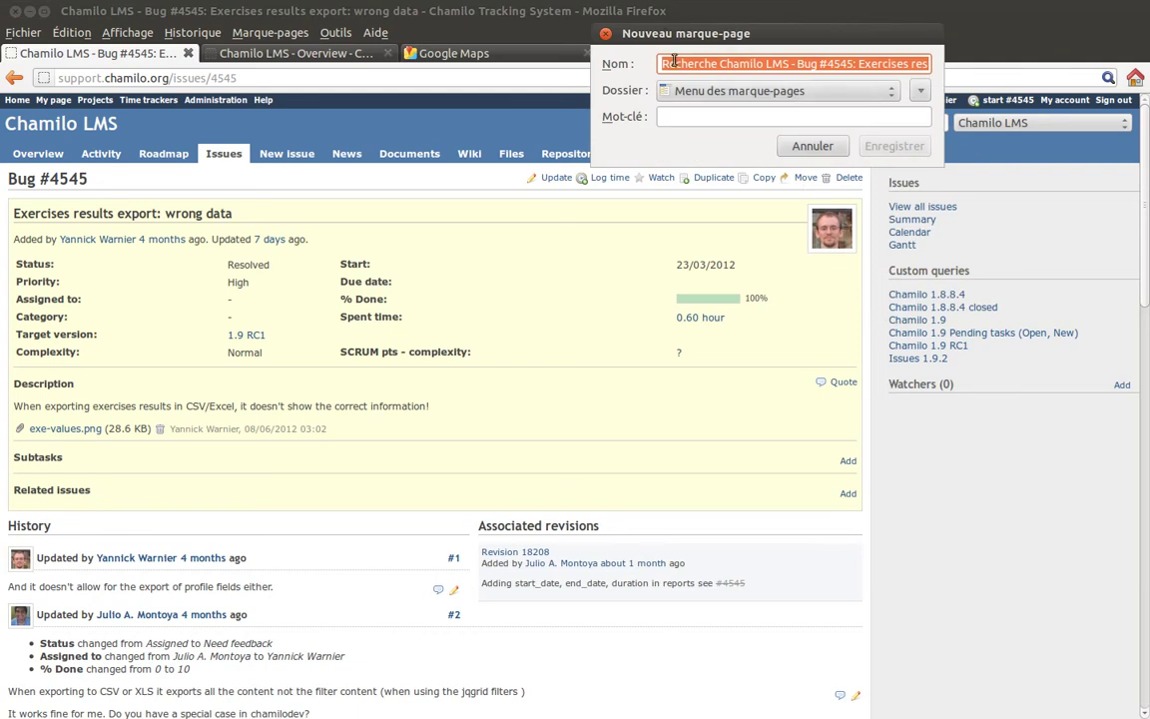
pyautogui.moveTo(698, 36); pyautogui.dragTo(506, 205)
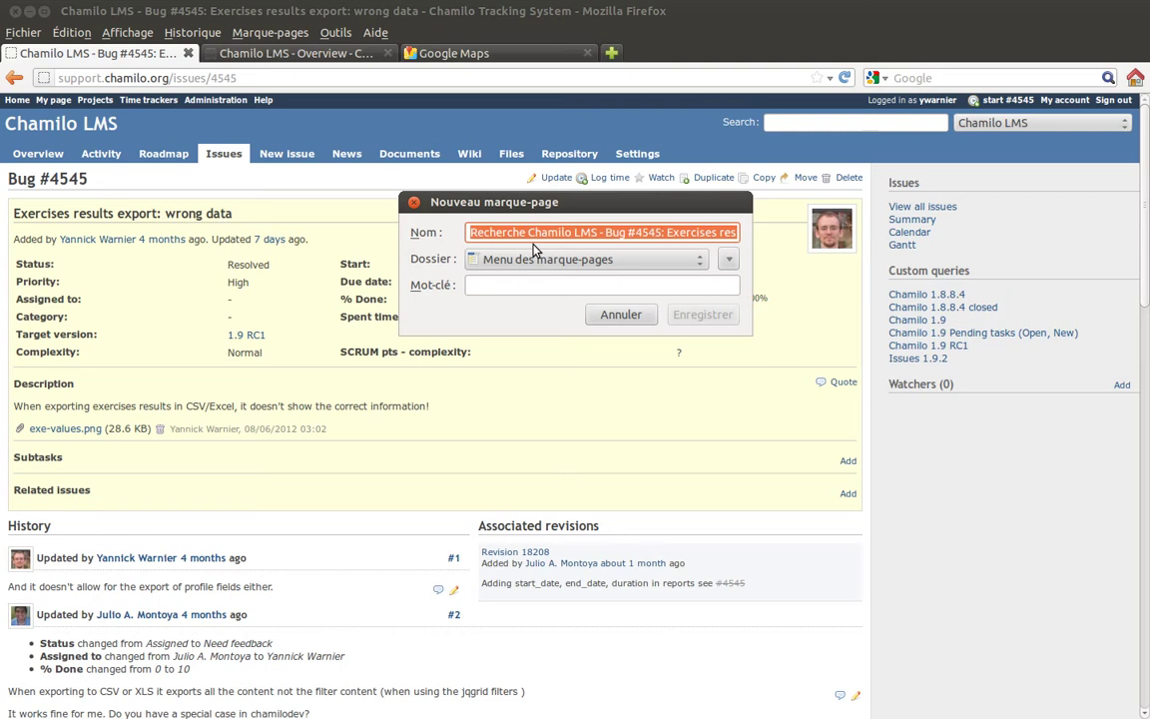
pyautogui.write('Suppor')
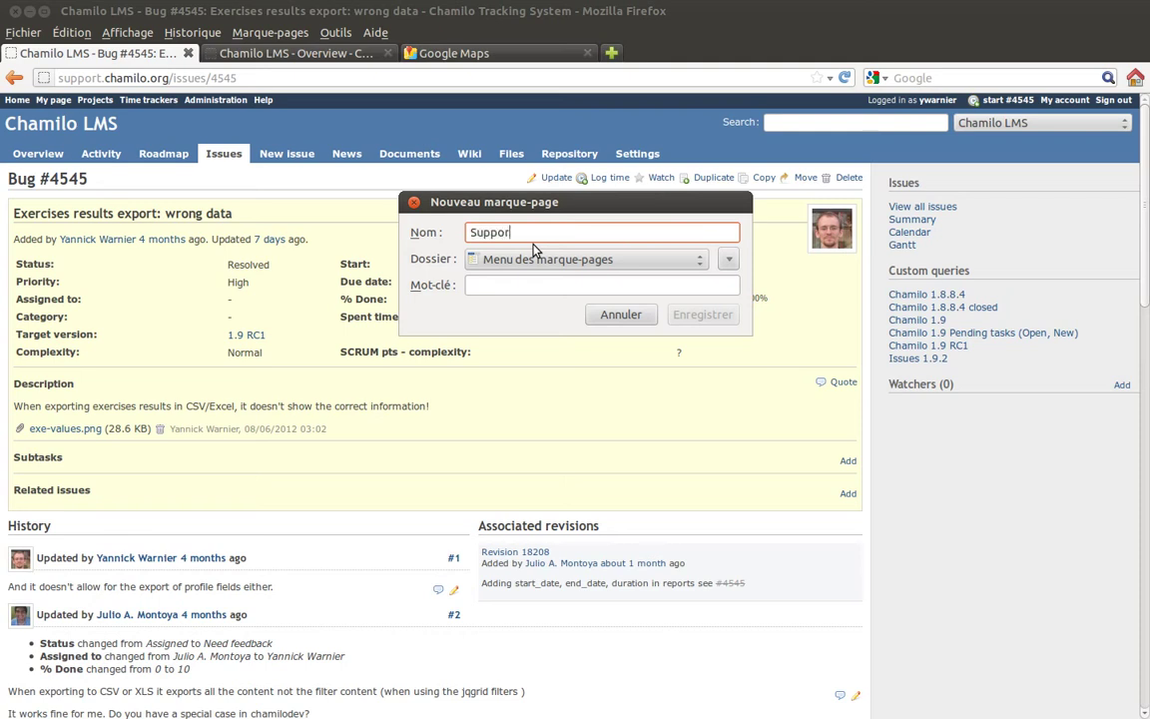
pyautogui.write('t.chamilo.org')
pyautogui.click(533, 281)
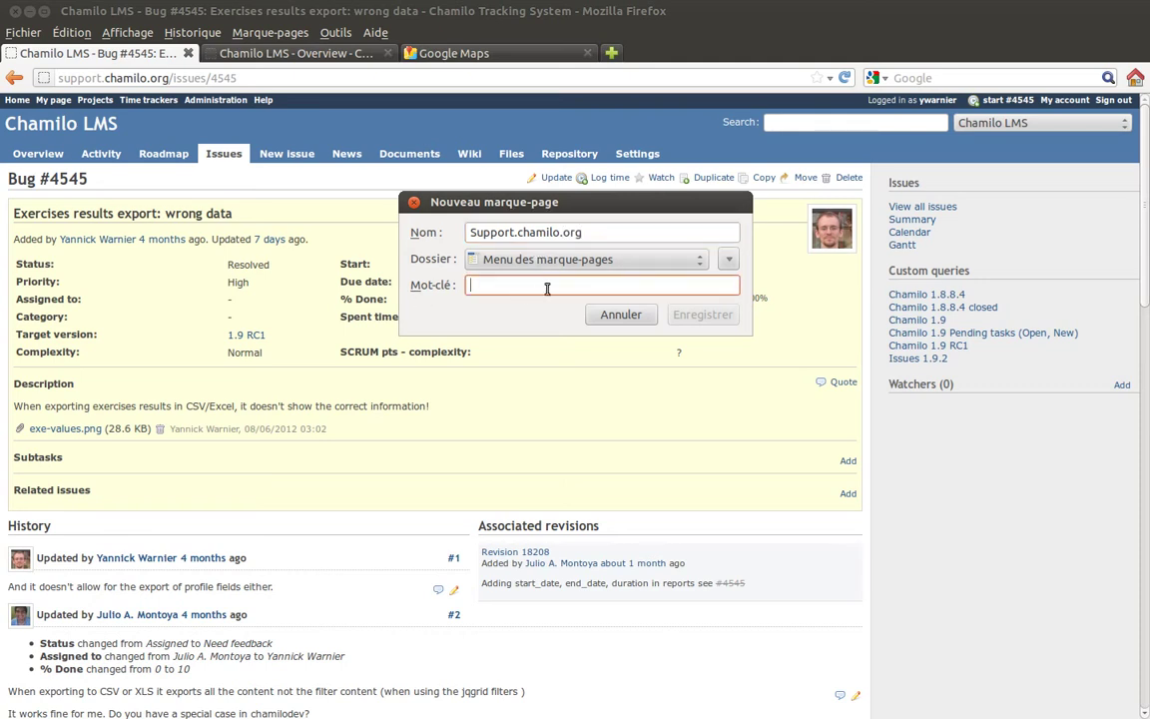
pyautogui.write('sco')
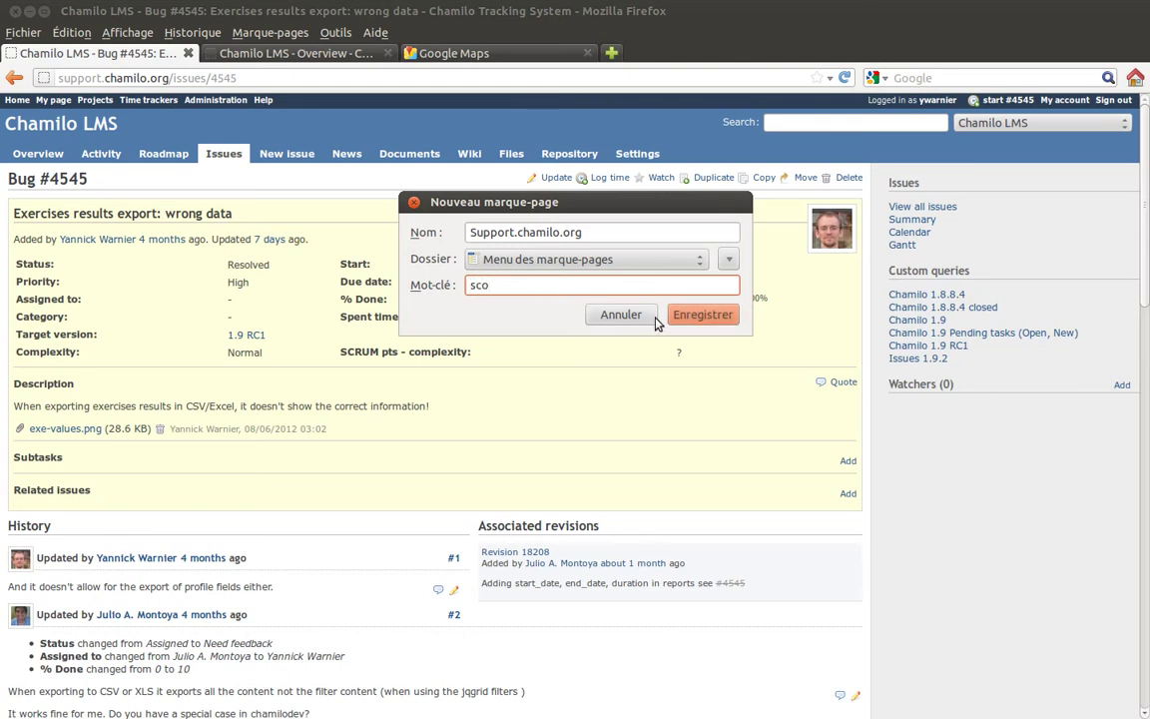
pyautogui.click(702, 315)
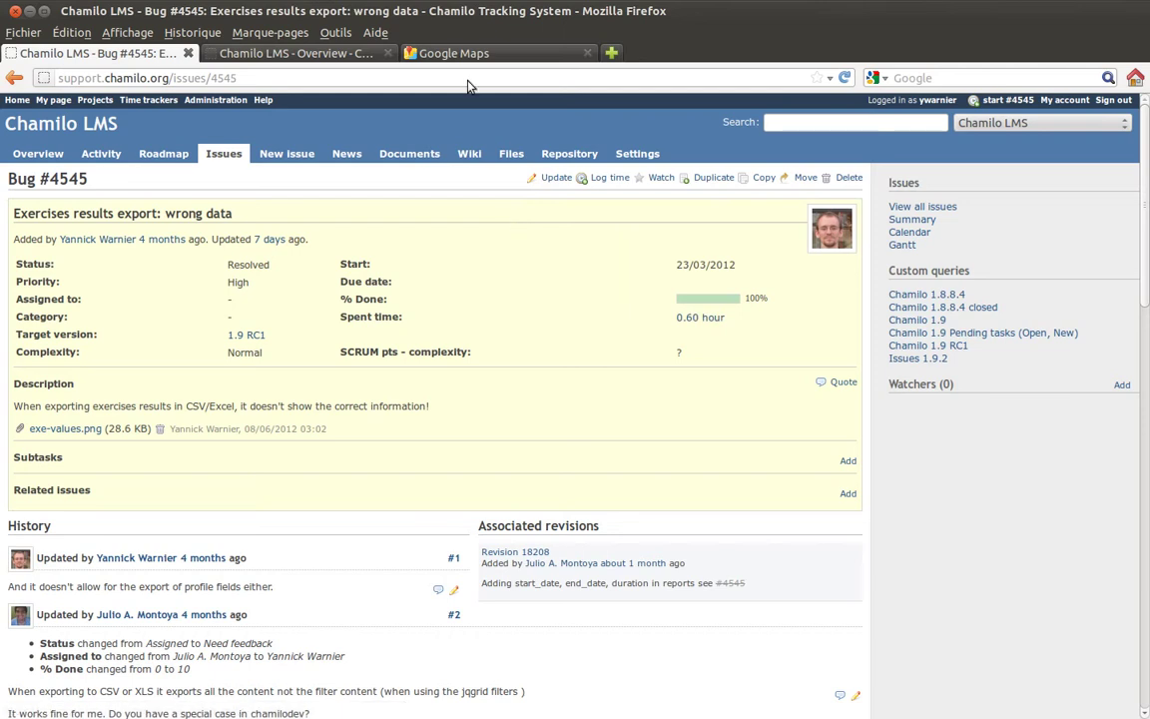
# Open issue 4545 from the Google Maps page using the sco search keyword
pyautogui.click(451, 55)
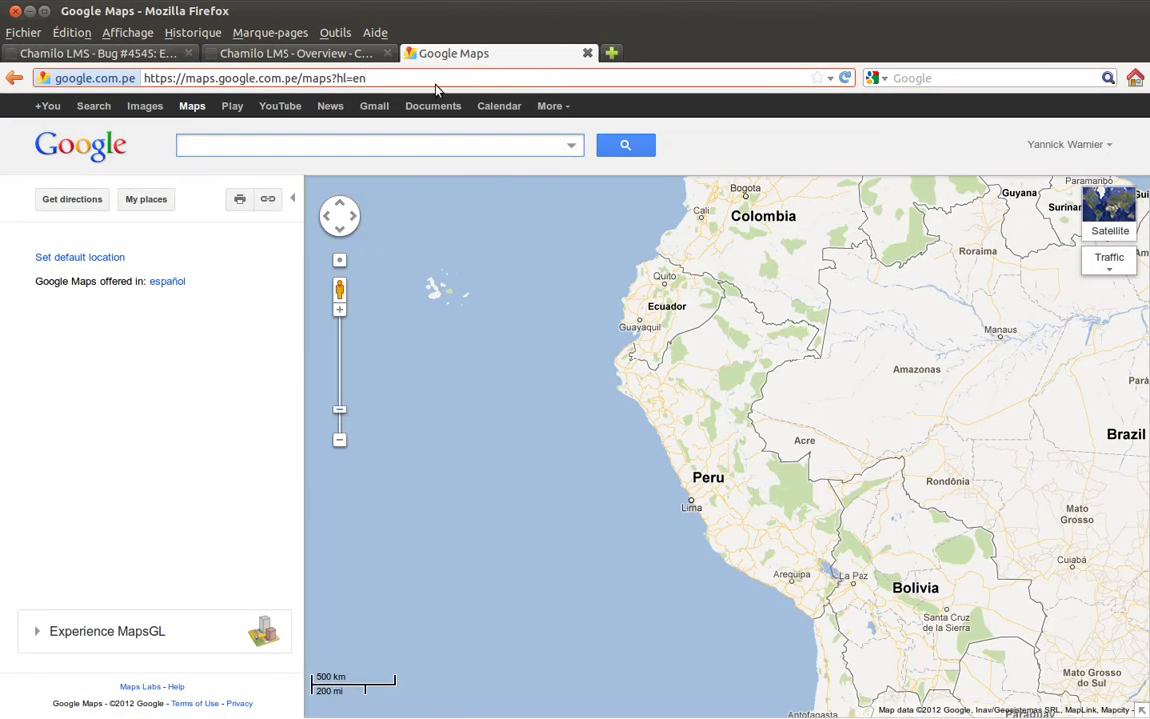
pyautogui.click(436, 83)
pyautogui.write('sco')
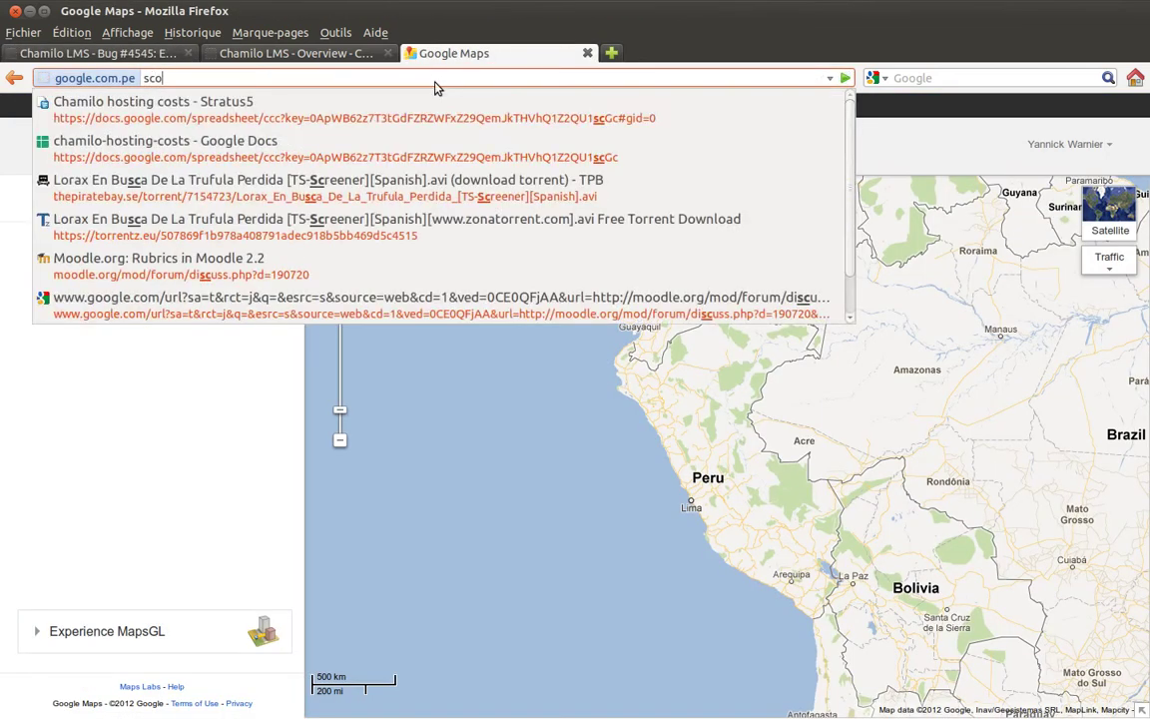
pyautogui.write(' 4545')
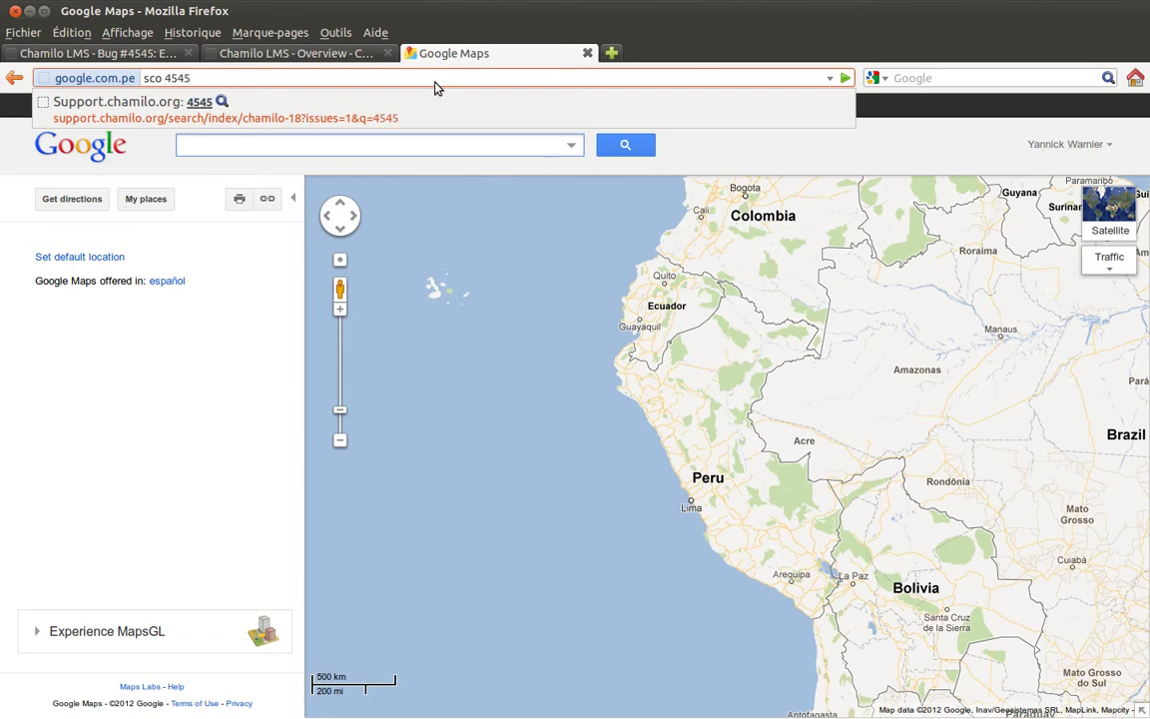
pyautogui.press('Return')
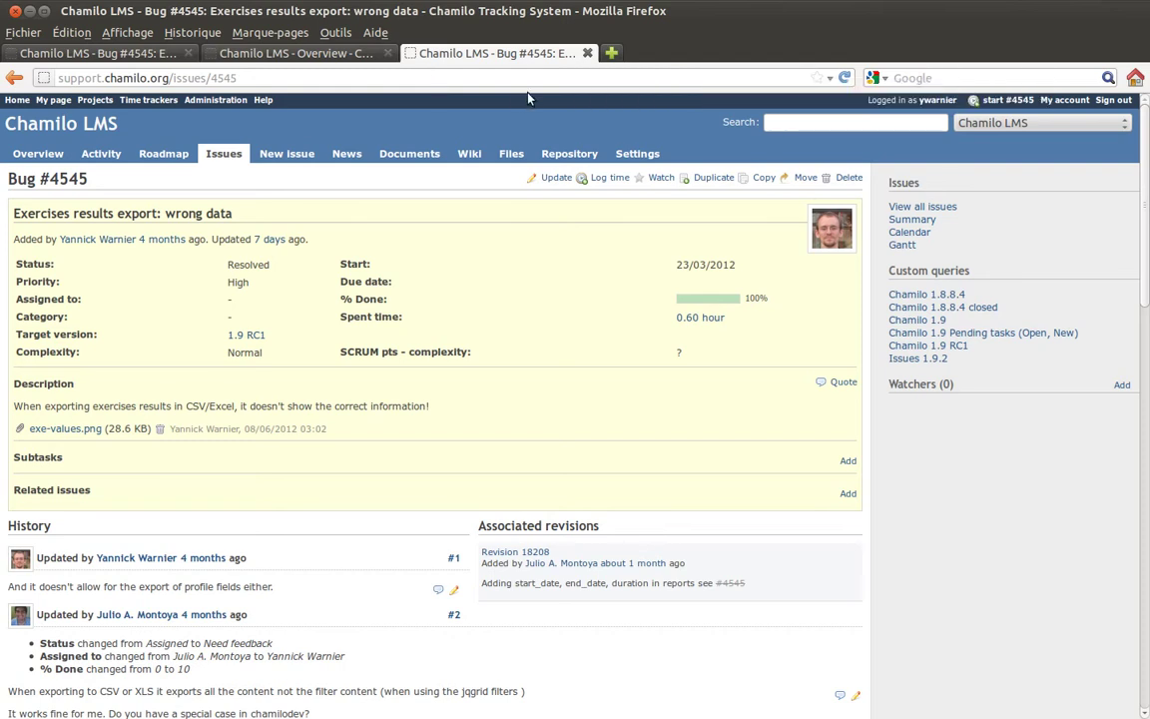
# Close the two extra browser tabs and return to the Chamilo LMS project overview
pyautogui.click(588, 52)
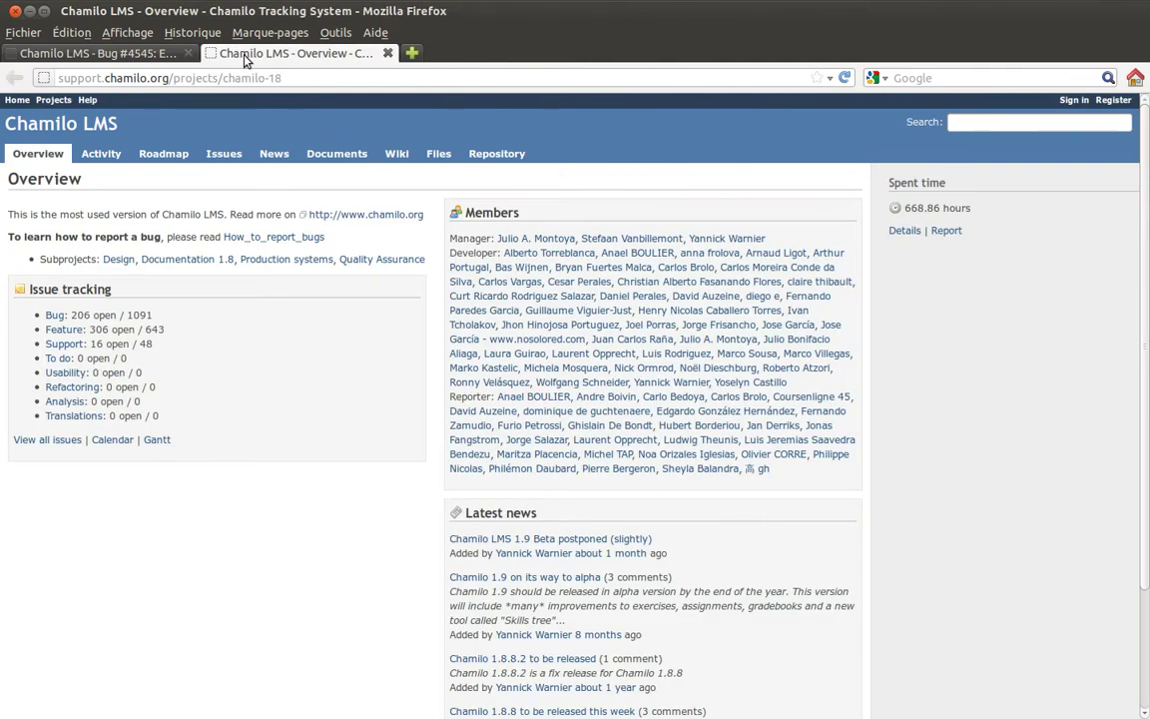
pyautogui.click(387, 53)
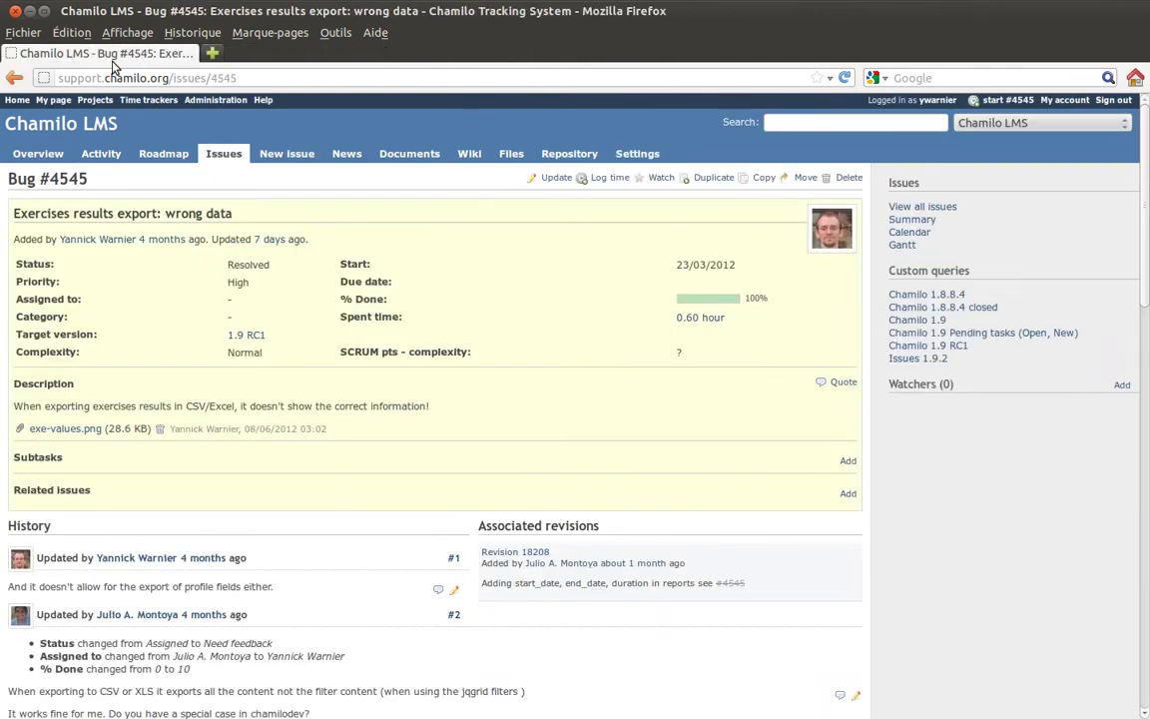
pyautogui.click(46, 154)
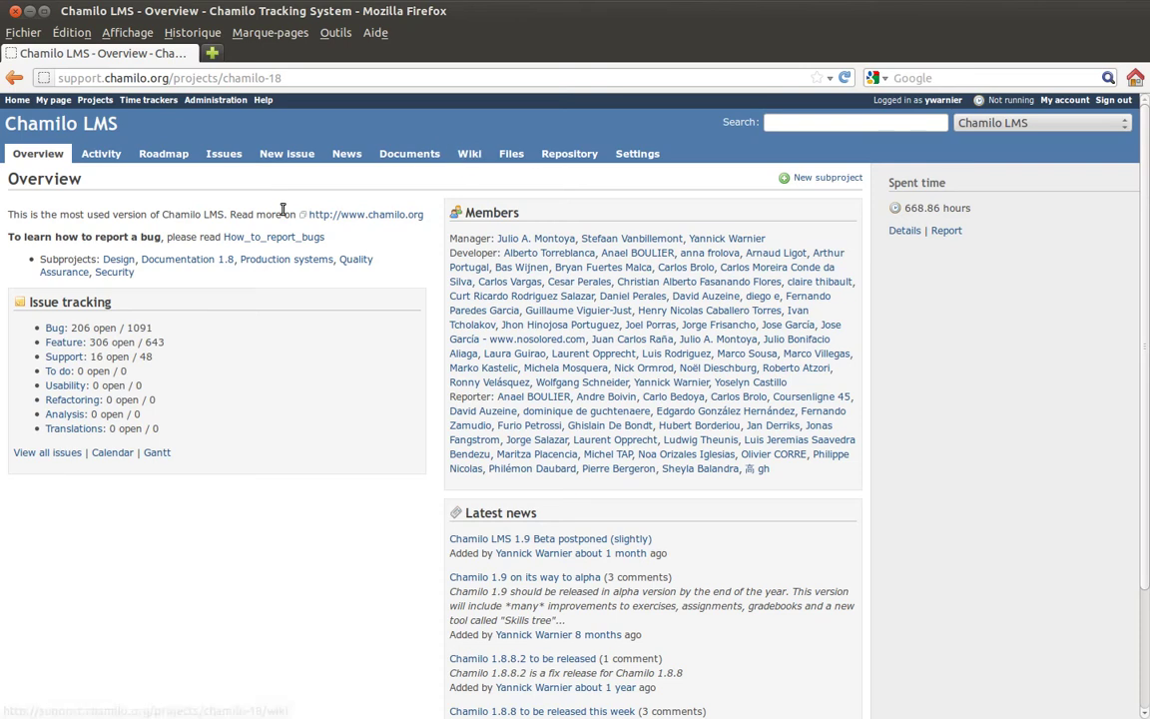
# Open the Chamilo LMS wiki and look through its start page, including the bug reporting and developer resources
pyautogui.click(470, 156)
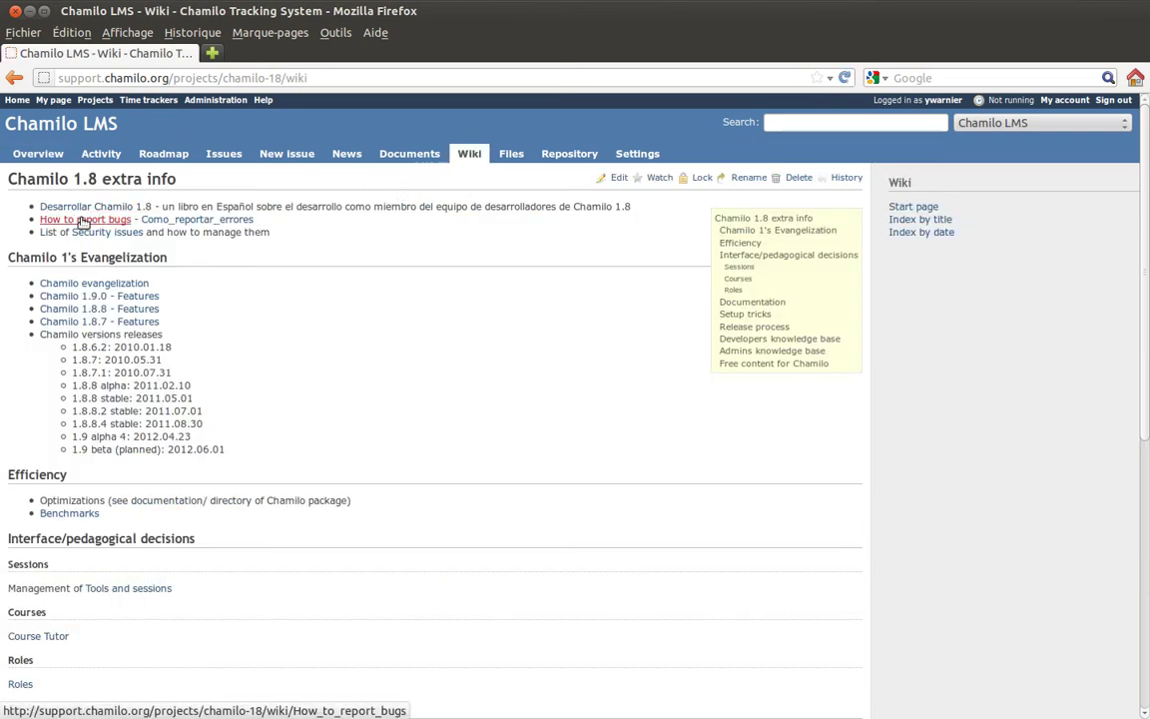
pyautogui.scroll(-8, 344, 250)
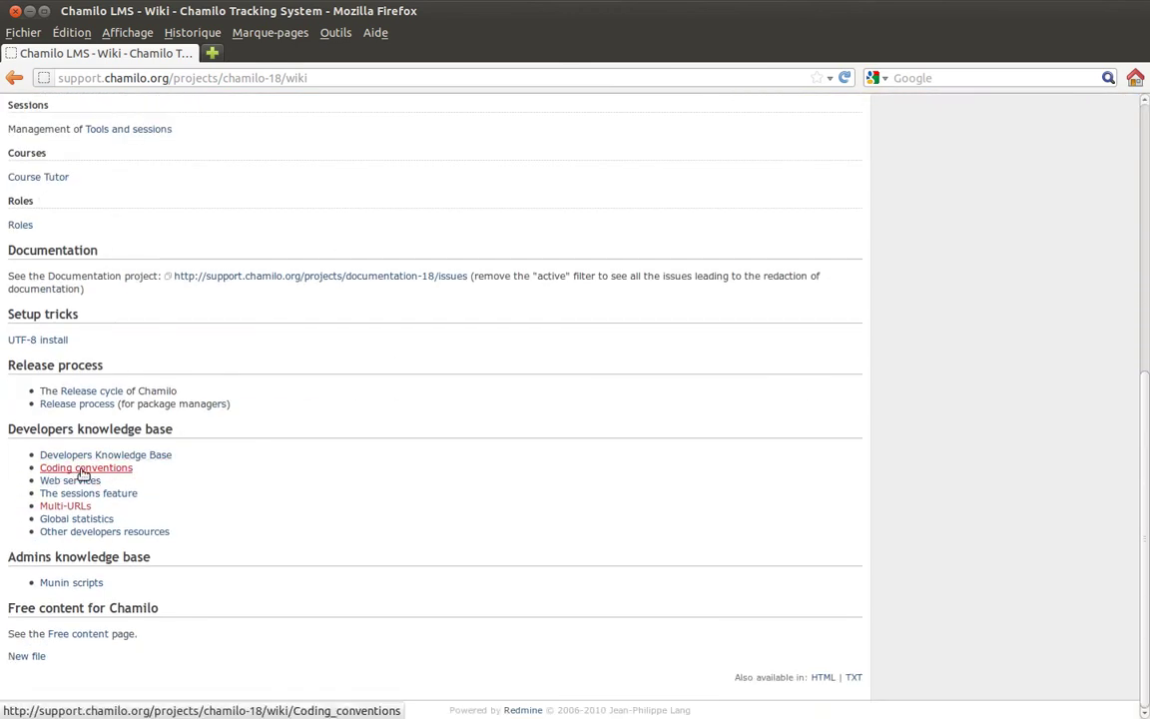
pyautogui.scroll(8, 356, 464)
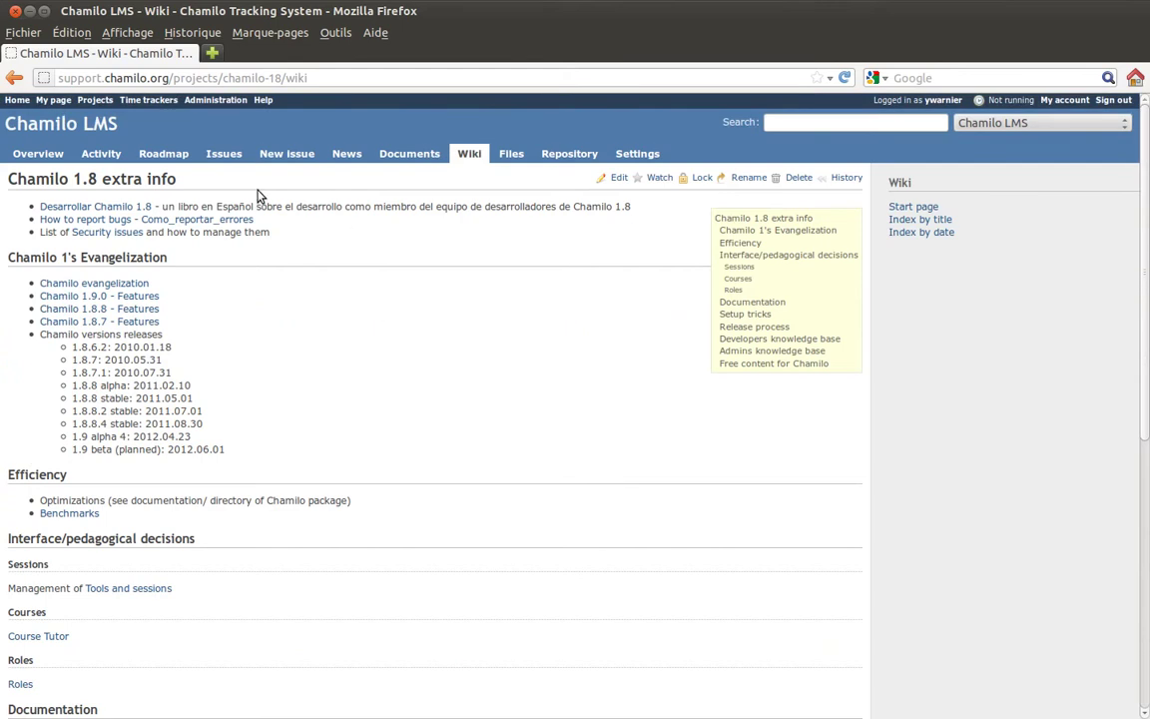
# Return to the project overview and examine its issue tracking summary by issue type
pyautogui.click(38, 154)
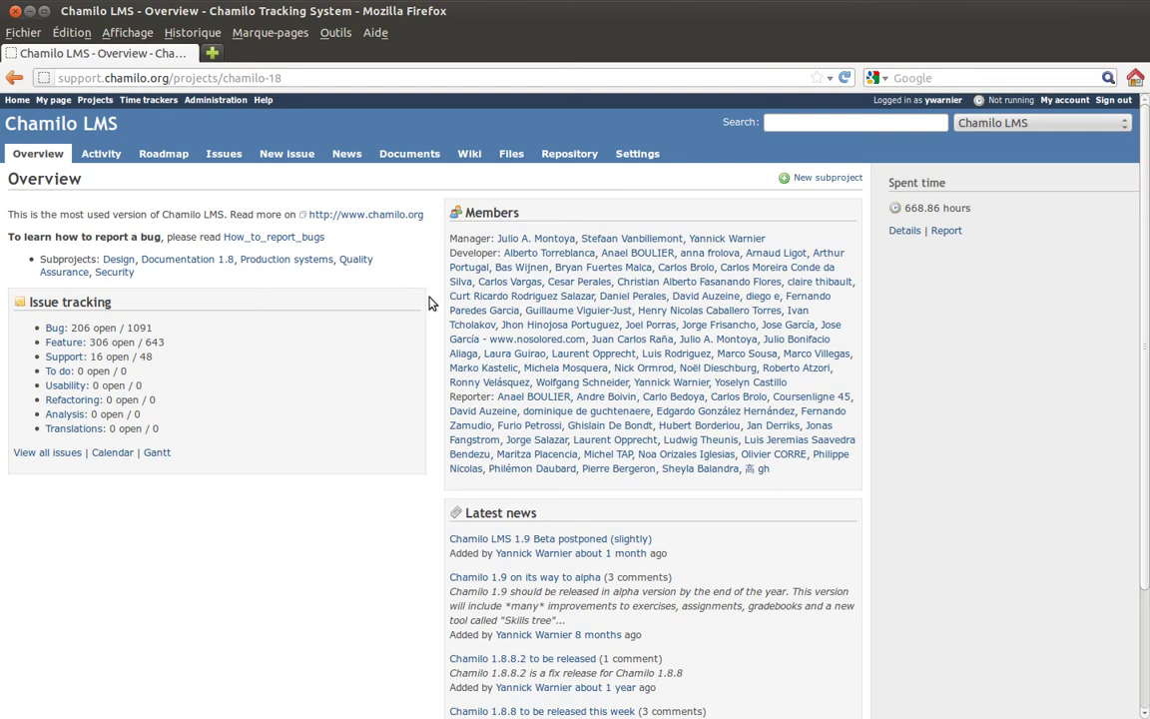
pyautogui.scroll(-3, 430, 301)
pyautogui.scroll(3, 431, 301)
pyautogui.moveTo(157, 358); pyautogui.dragTo(35, 339)
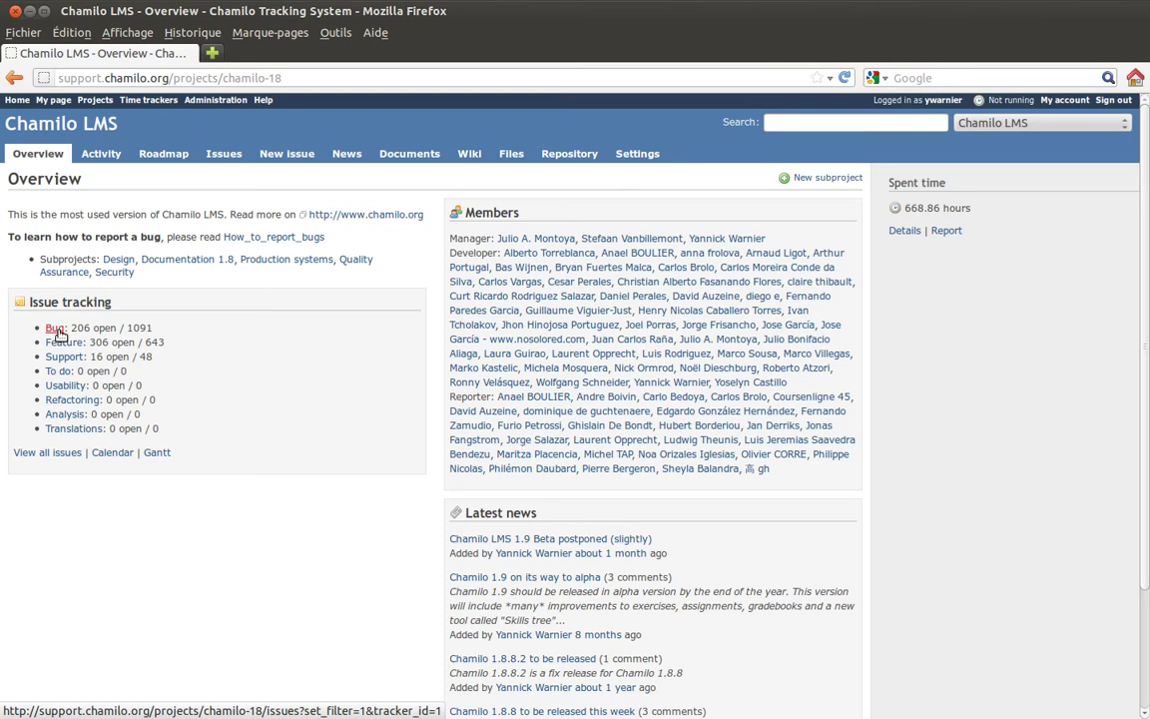
# Open the project's issue calendar in a new browser tab and examine the July 2012 tasks and version releases
pyautogui.middleClick(112, 455)
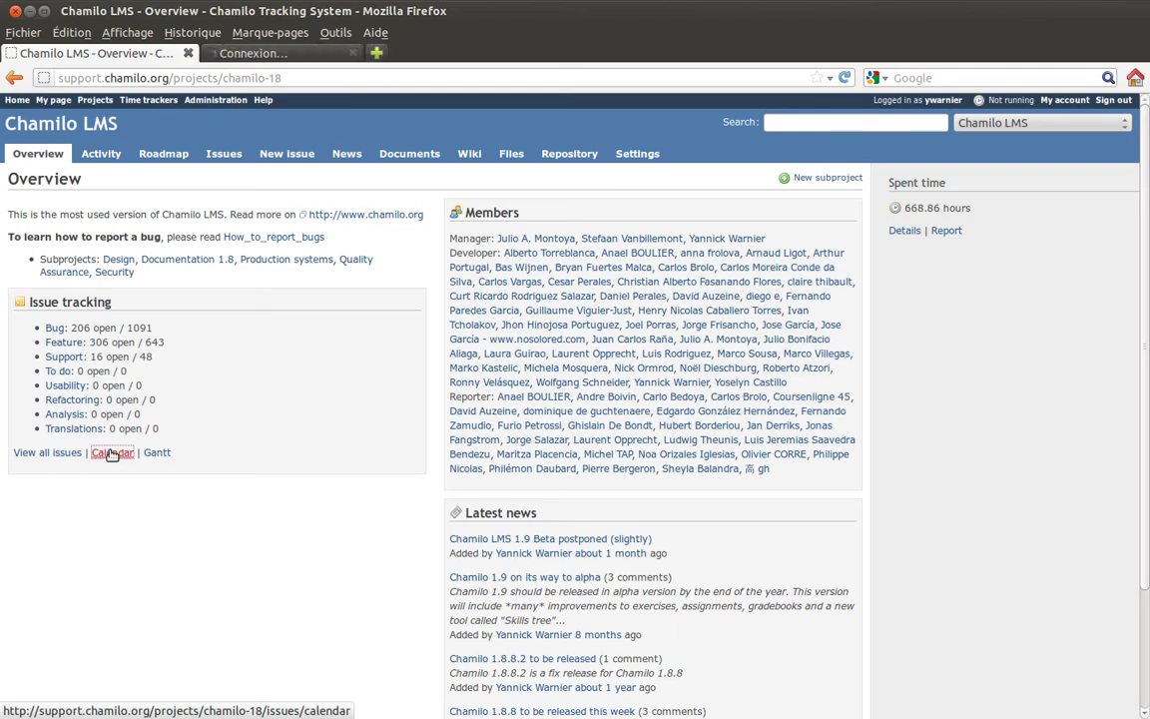
pyautogui.click(285, 55)
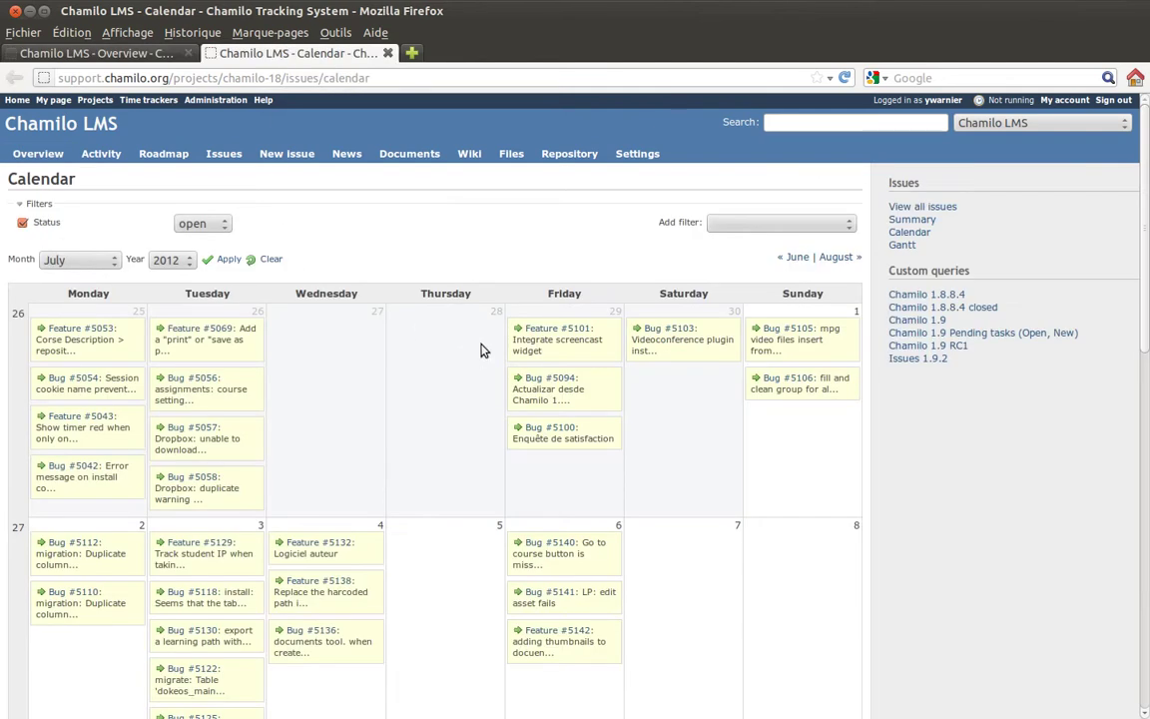
pyautogui.scroll(-3, 488, 343)
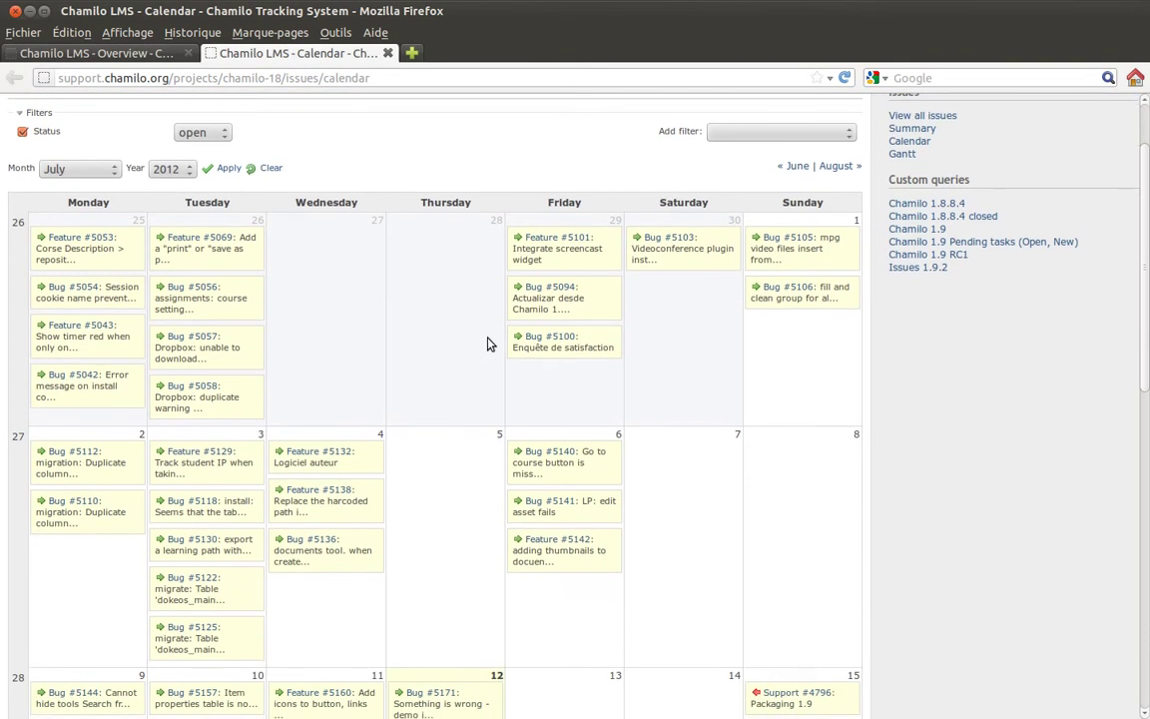
pyautogui.scroll(-5, 488, 344)
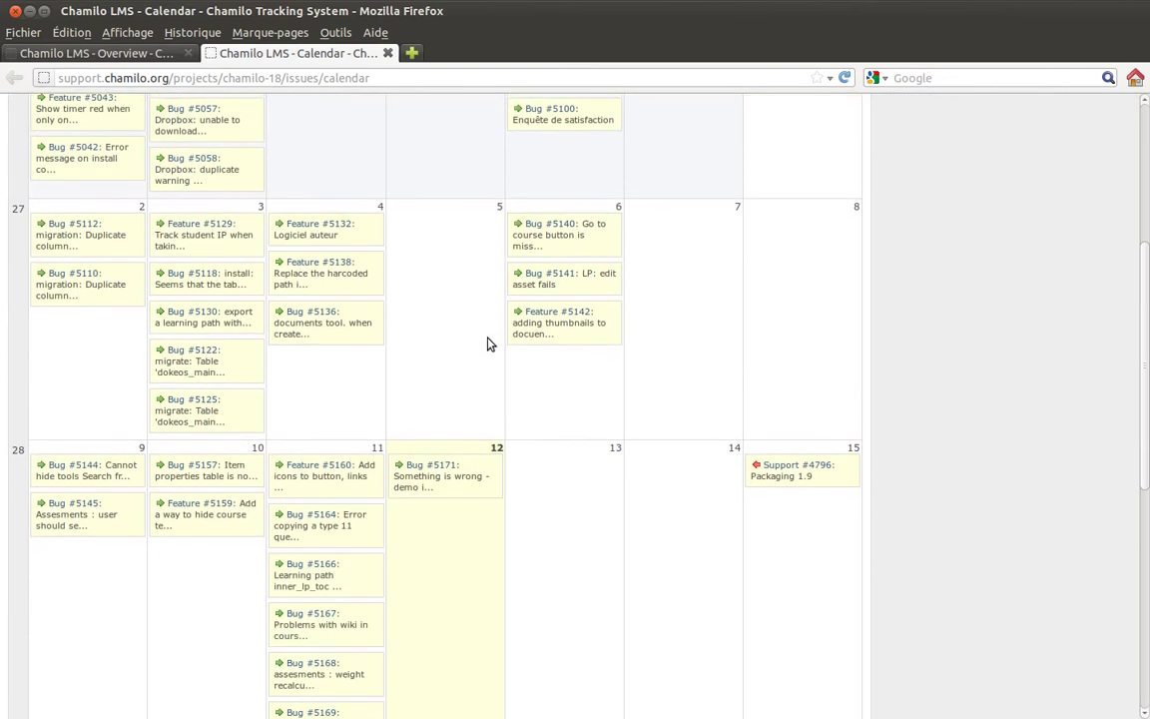
pyautogui.scroll(-3, 487, 343)
pyautogui.scroll(2, 487, 343)
pyautogui.scroll(4, 487, 344)
pyautogui.moveTo(279, 419)
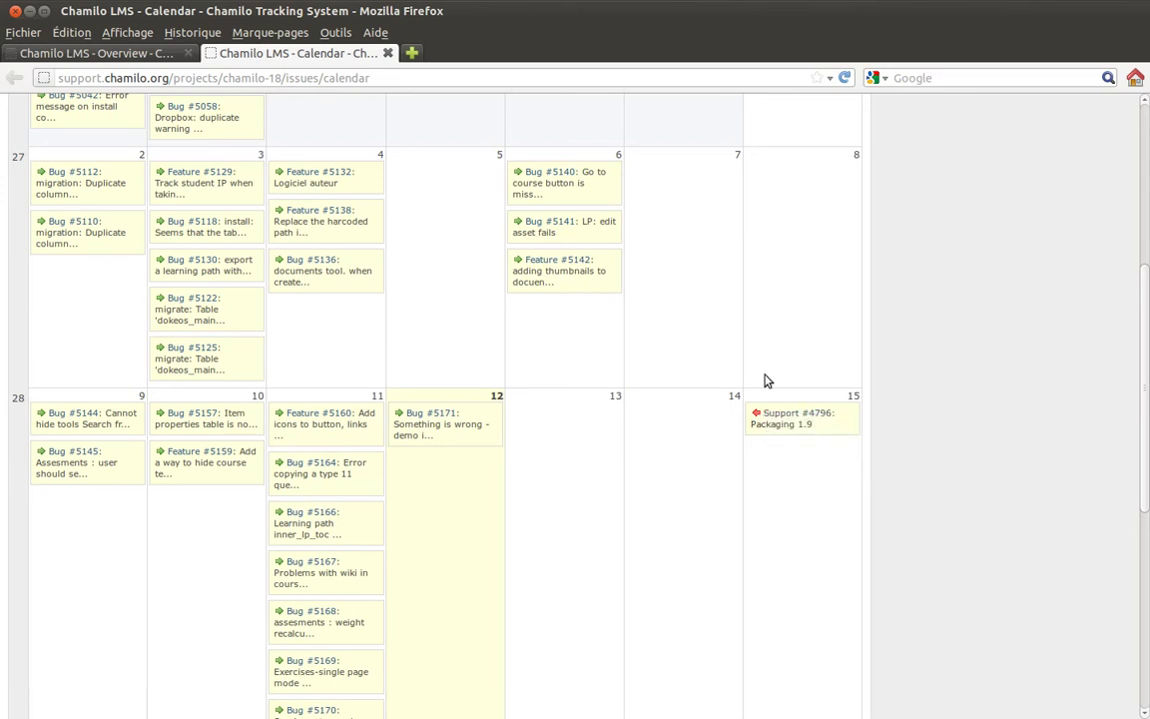
pyautogui.scroll(-5, 470, 507)
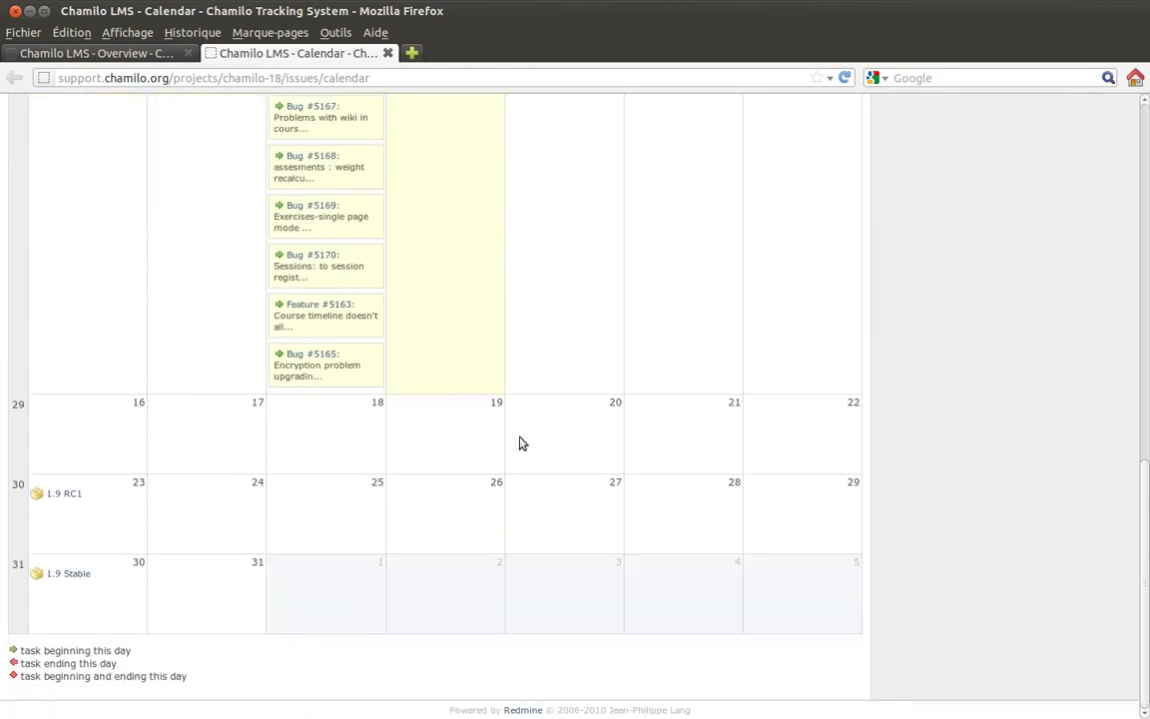
pyautogui.scroll(3, 523, 436)
pyautogui.scroll(5, 524, 434)
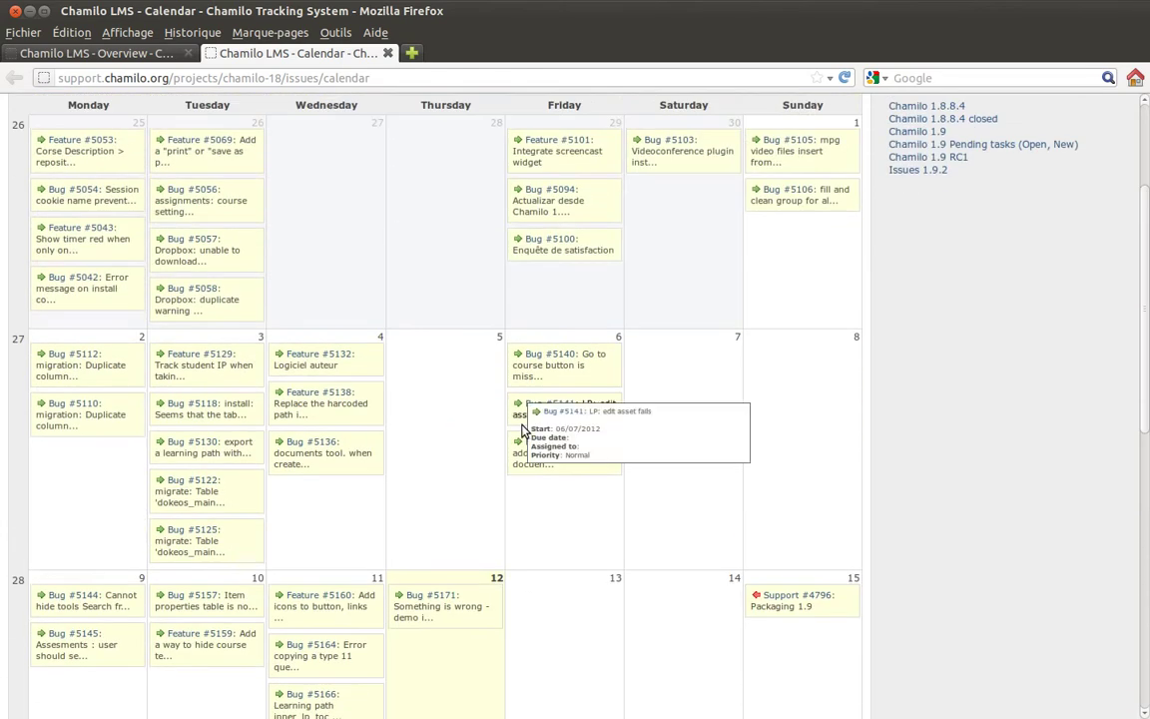
# Look over the July 2012 issue calendar once more and close its browser tab to return to the project overview
pyautogui.scroll(1, 464, 391)
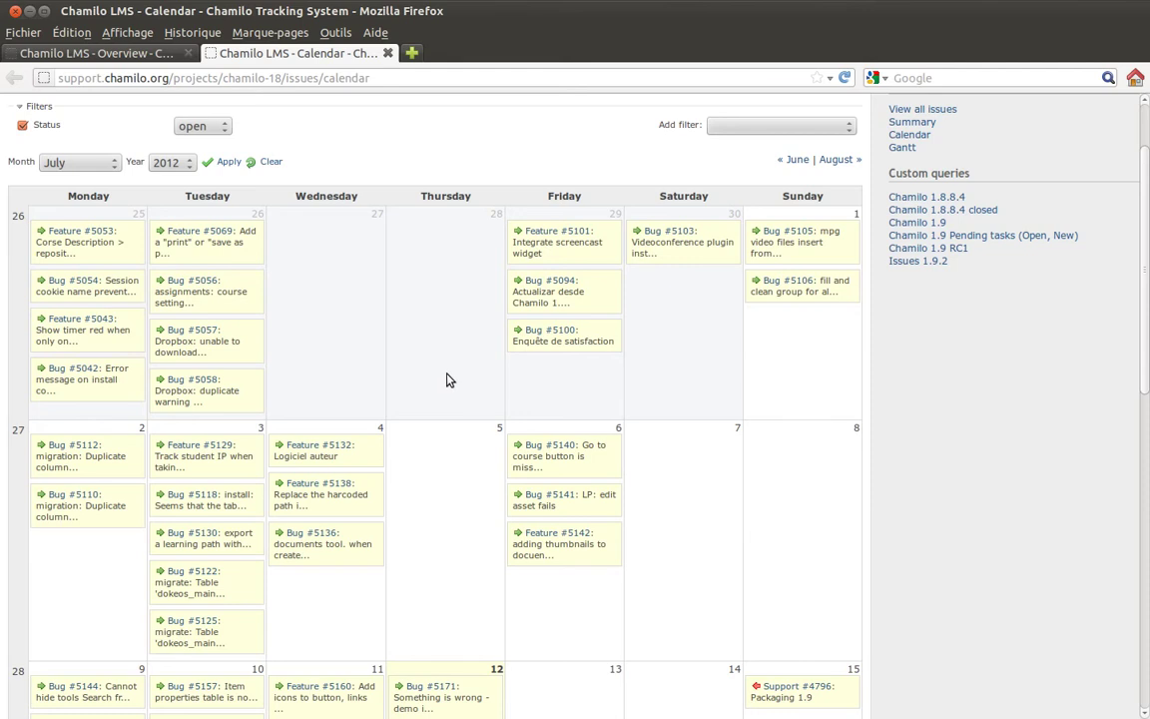
pyautogui.scroll(-3, 447, 379)
pyautogui.scroll(2, 449, 379)
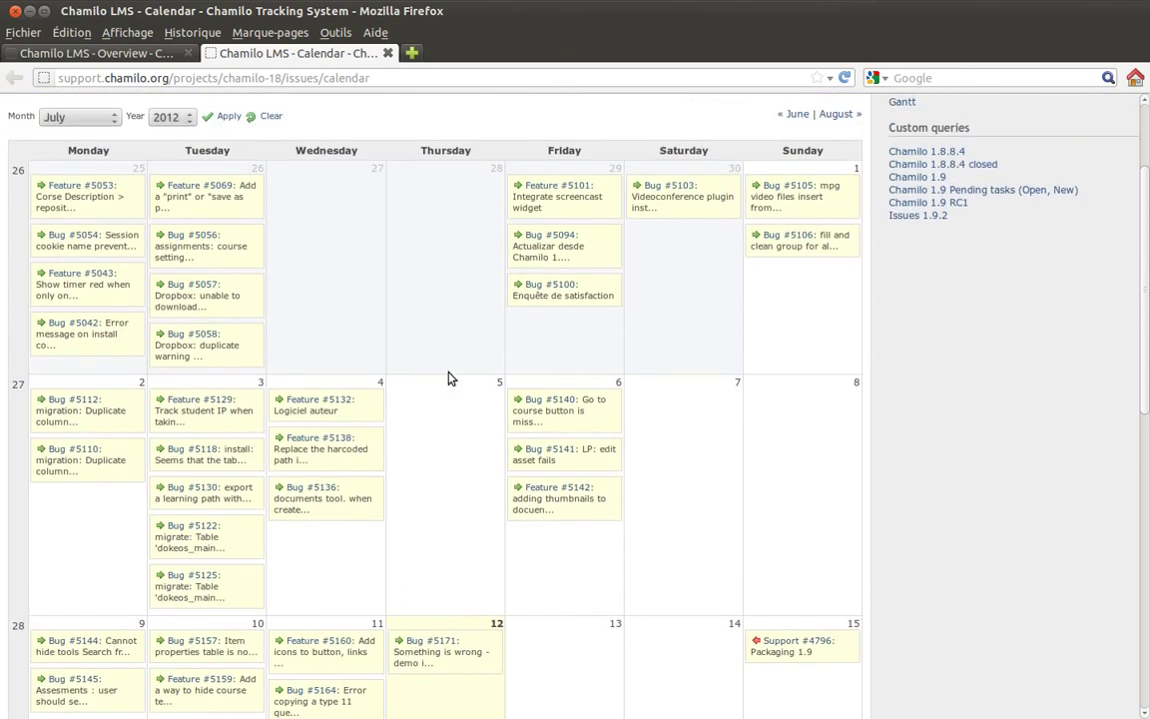
pyautogui.scroll(2, 447, 378)
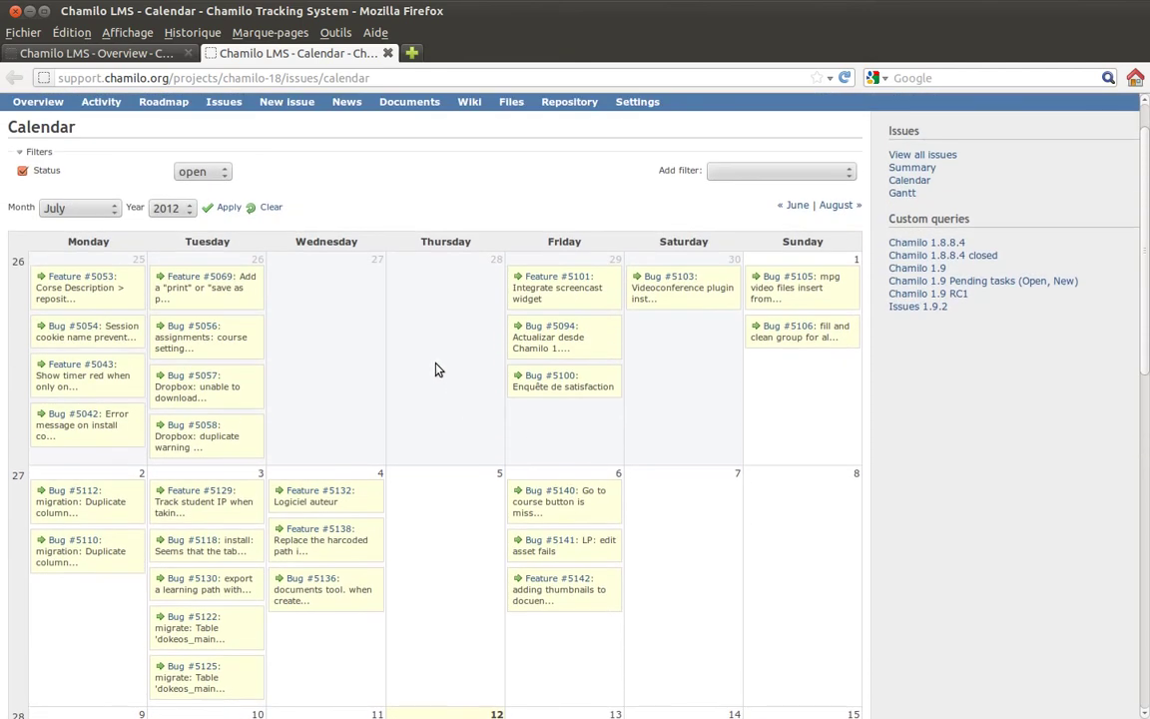
pyautogui.scroll(1, 229, 134)
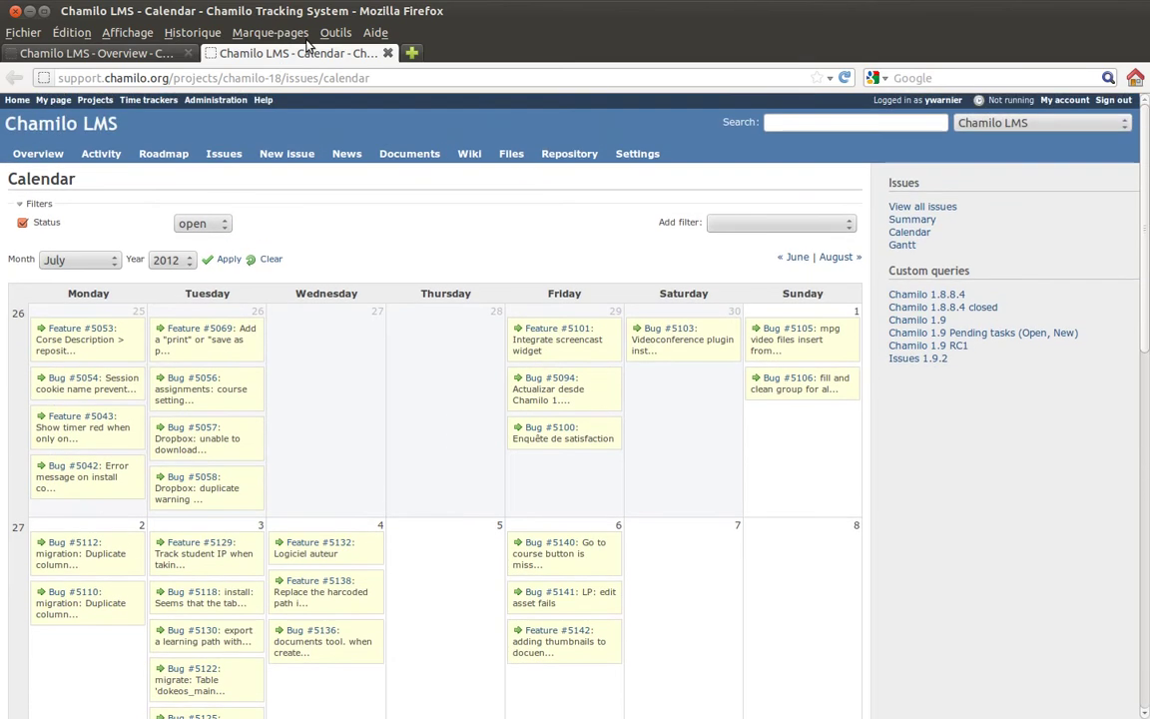
pyautogui.click(387, 53)
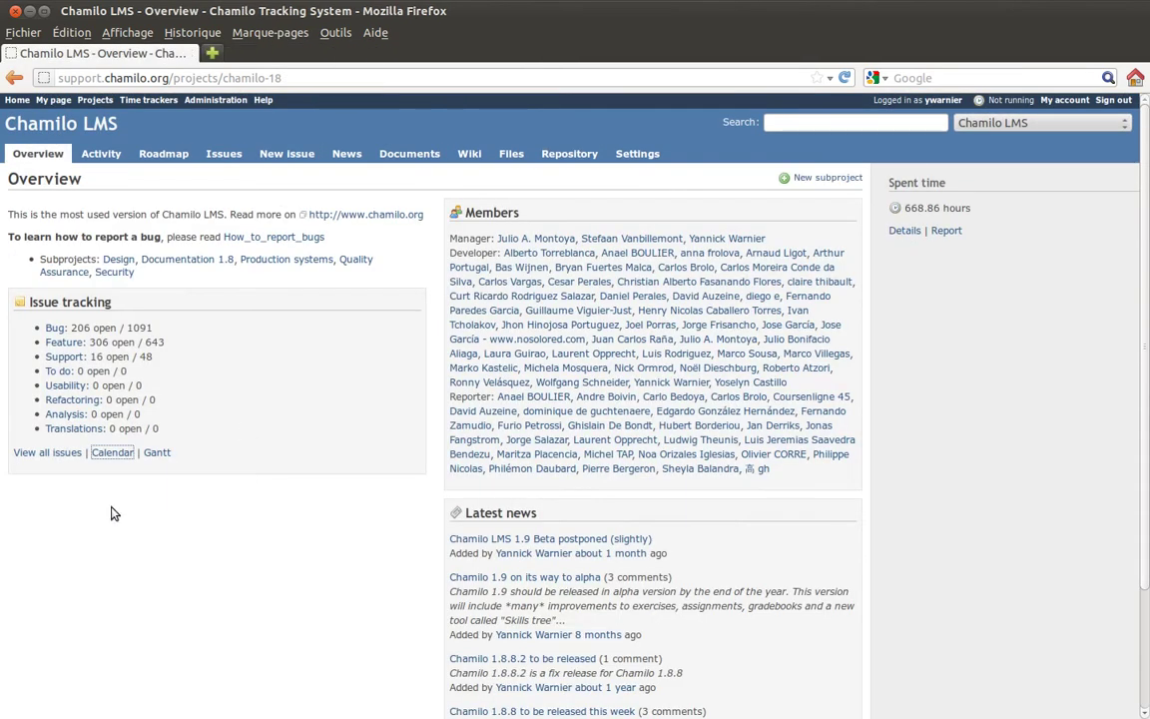
# Open the project's Gantt chart and examine the timelines and completion of the open issues through the whole list
pyautogui.click(161, 455)
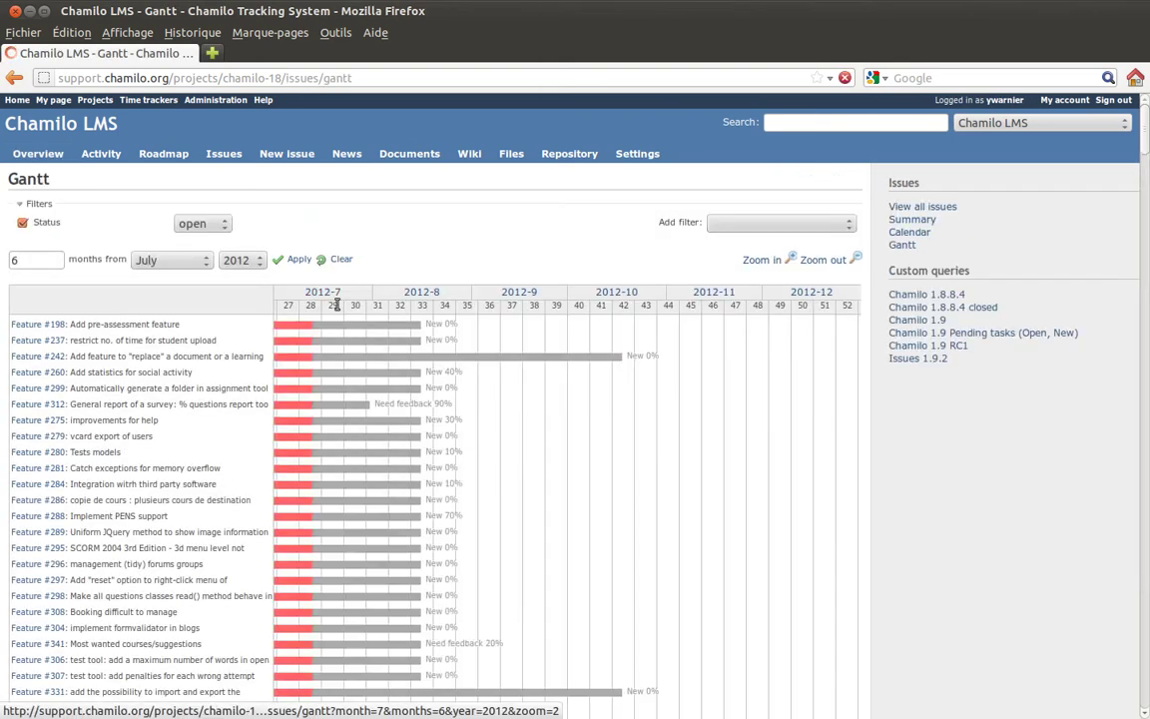
pyautogui.scroll(-1, 548, 403)
pyautogui.scroll(-12, 548, 403)
pyautogui.scroll(-20, 547, 399)
pyautogui.scroll(-20, 547, 399)
pyautogui.scroll(-20, 547, 392)
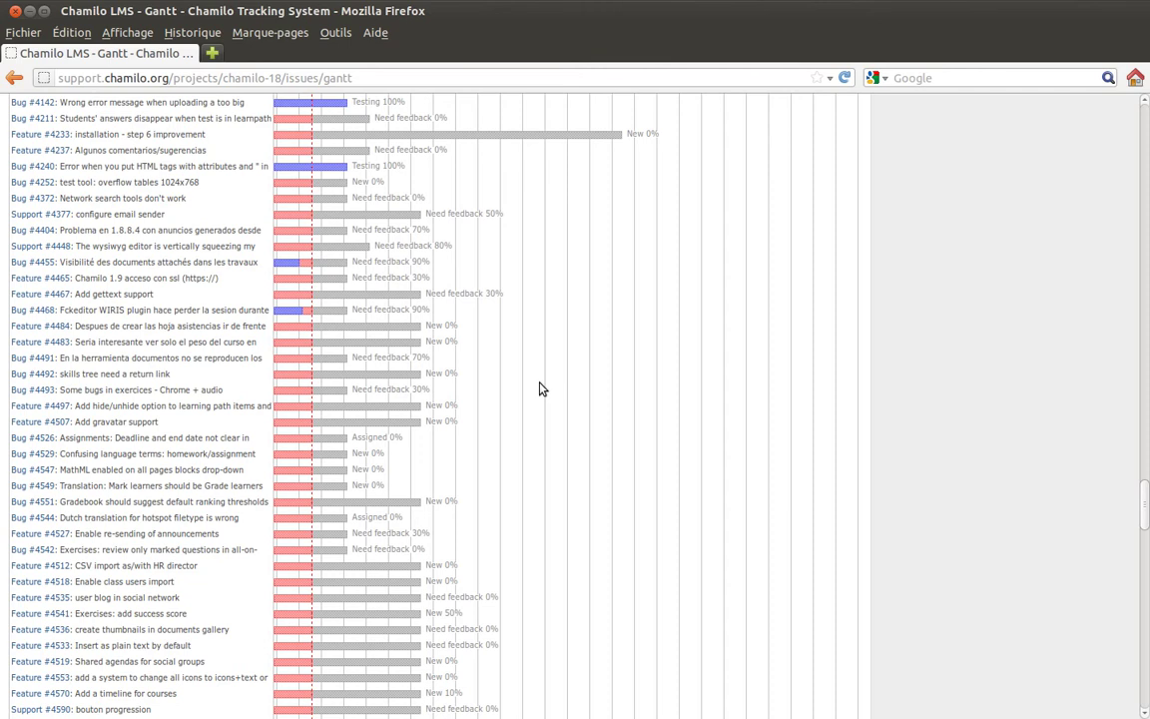
pyautogui.scroll(-2, 539, 388)
pyautogui.scroll(3, 539, 386)
pyautogui.scroll(2, 539, 385)
pyautogui.scroll(-5, 539, 385)
pyautogui.scroll(-15, 539, 384)
pyautogui.scroll(-16, 539, 385)
pyautogui.scroll(-8, 539, 385)
pyautogui.scroll(4, 540, 384)
pyautogui.scroll(4, 539, 384)
pyautogui.scroll(4, 539, 384)
pyautogui.scroll(4, 539, 384)
pyautogui.scroll(8, 540, 385)
pyautogui.scroll(7, 539, 384)
pyautogui.scroll(20, 539, 384)
pyautogui.scroll(20, 539, 385)
pyautogui.scroll(20, 539, 384)
pyautogui.scroll(20, 539, 384)
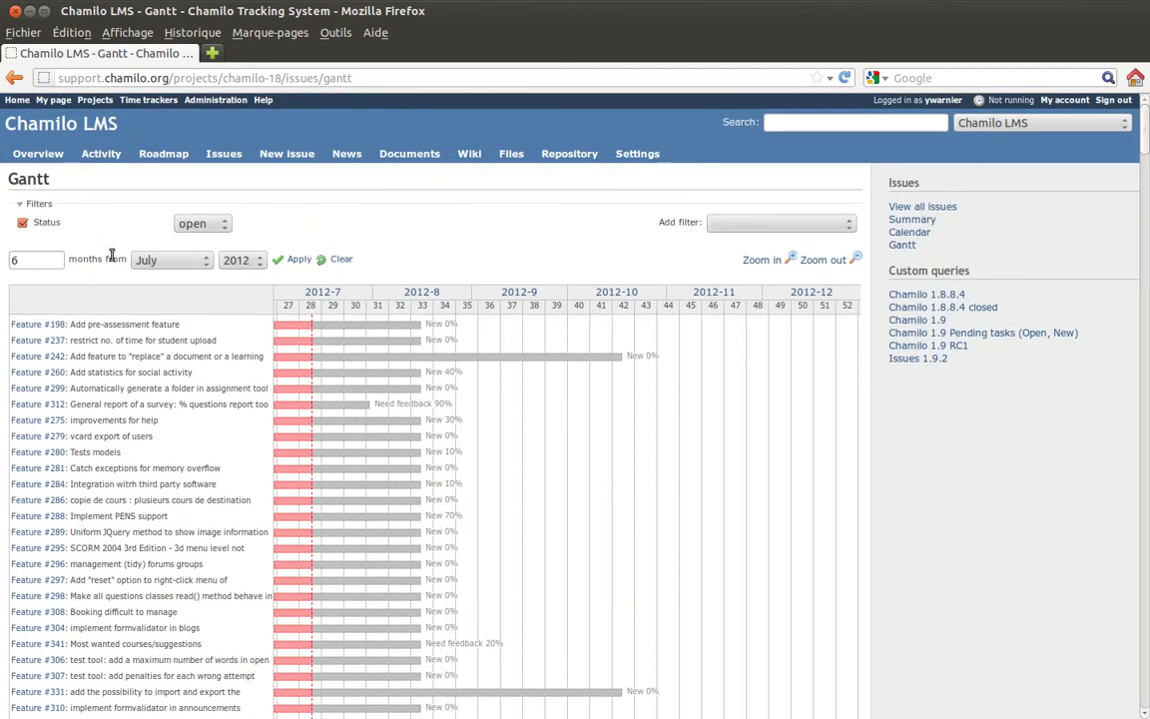
# Return to the project overview and examine the members grouped by Manager, Developer and Reporter roles
pyautogui.click(42, 160)
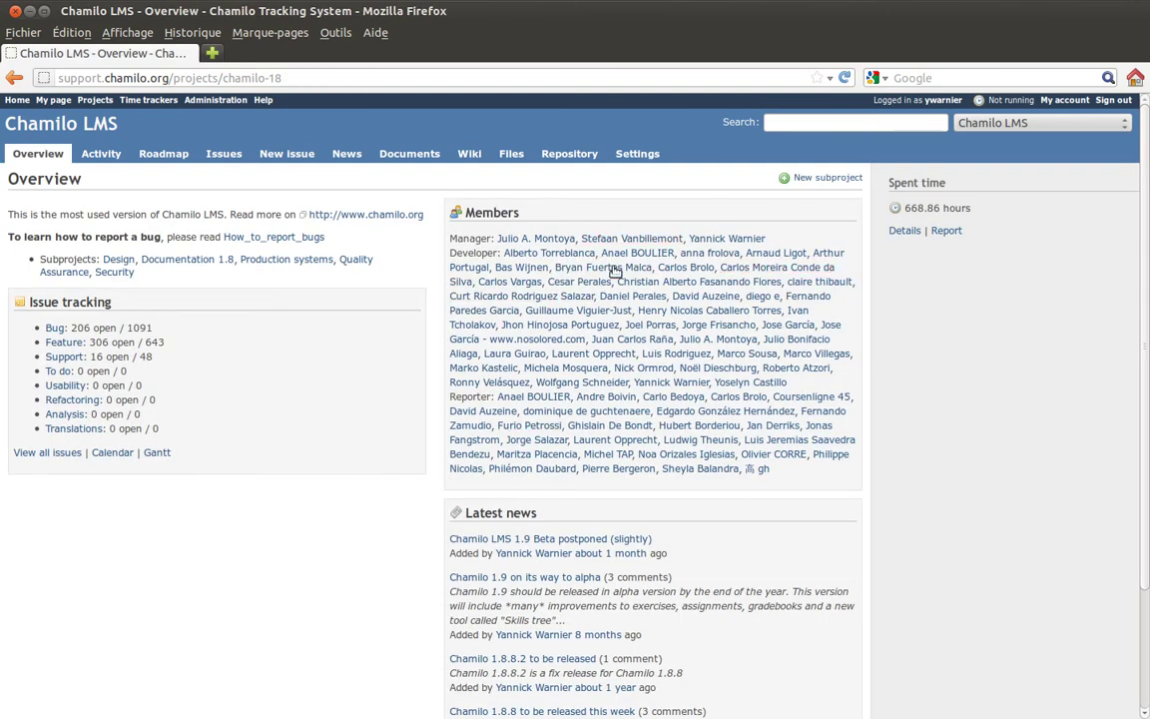
pyautogui.doubleClick(468, 239)
pyautogui.doubleClick(472, 253)
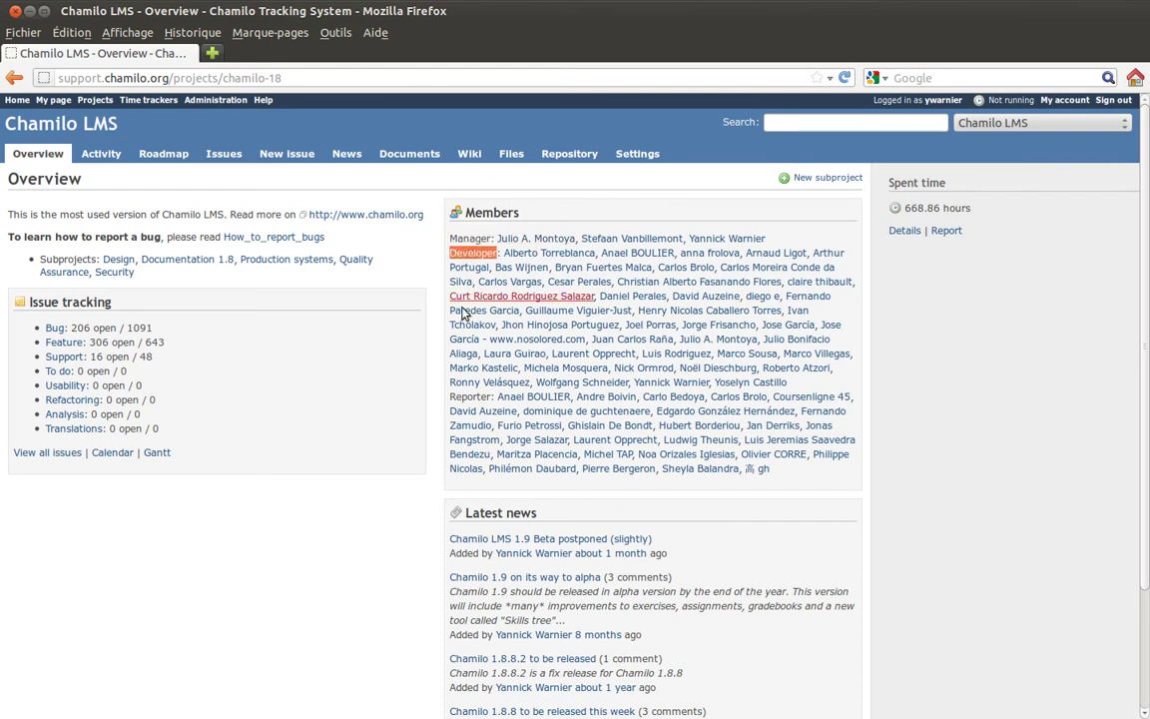
pyautogui.doubleClick(469, 396)
pyautogui.scroll(-3, 429, 394)
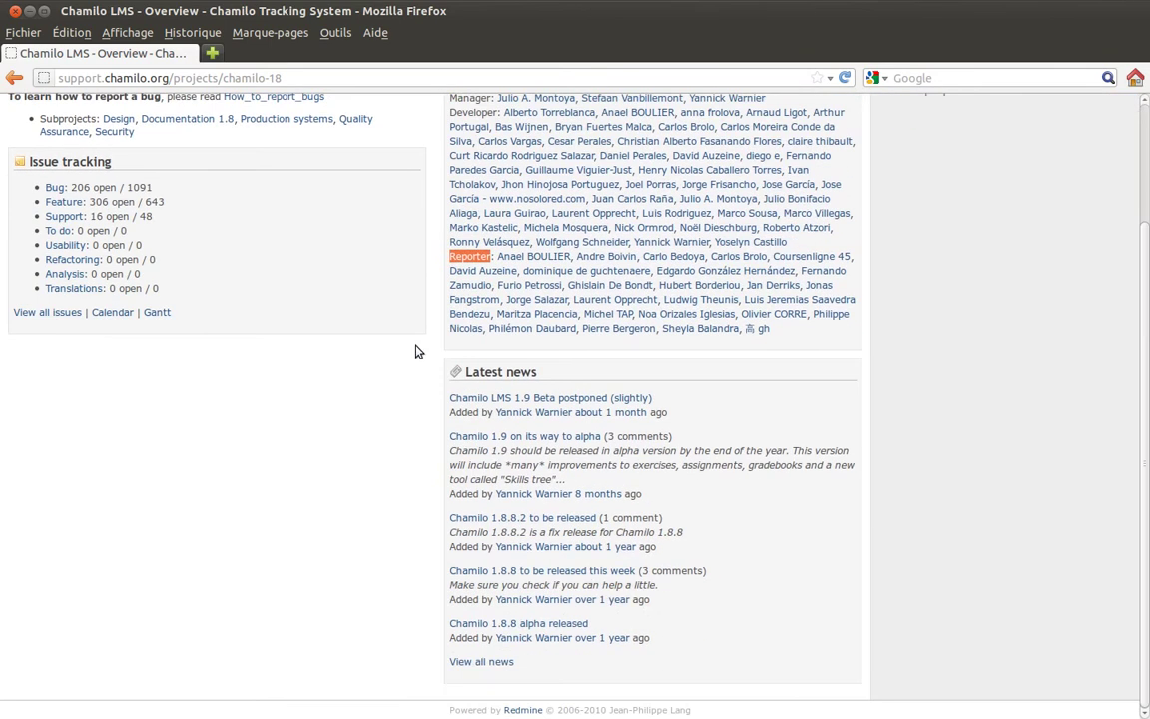
pyautogui.scroll(2, 421, 287)
pyautogui.click(463, 346)
pyautogui.moveTo(450, 346)
pyautogui.mouseDown()
pyautogui.moveTo(491, 346)
pyautogui.moveTo(463, 349)
pyautogui.mouseUp()
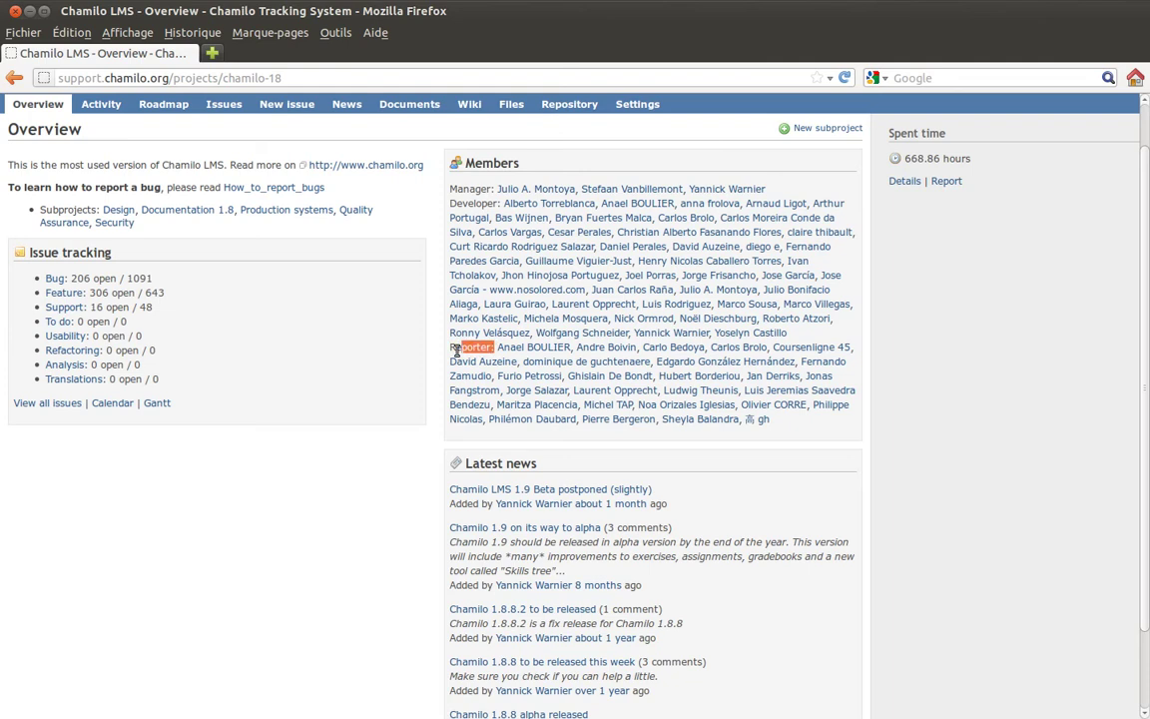
pyautogui.click(467, 345)
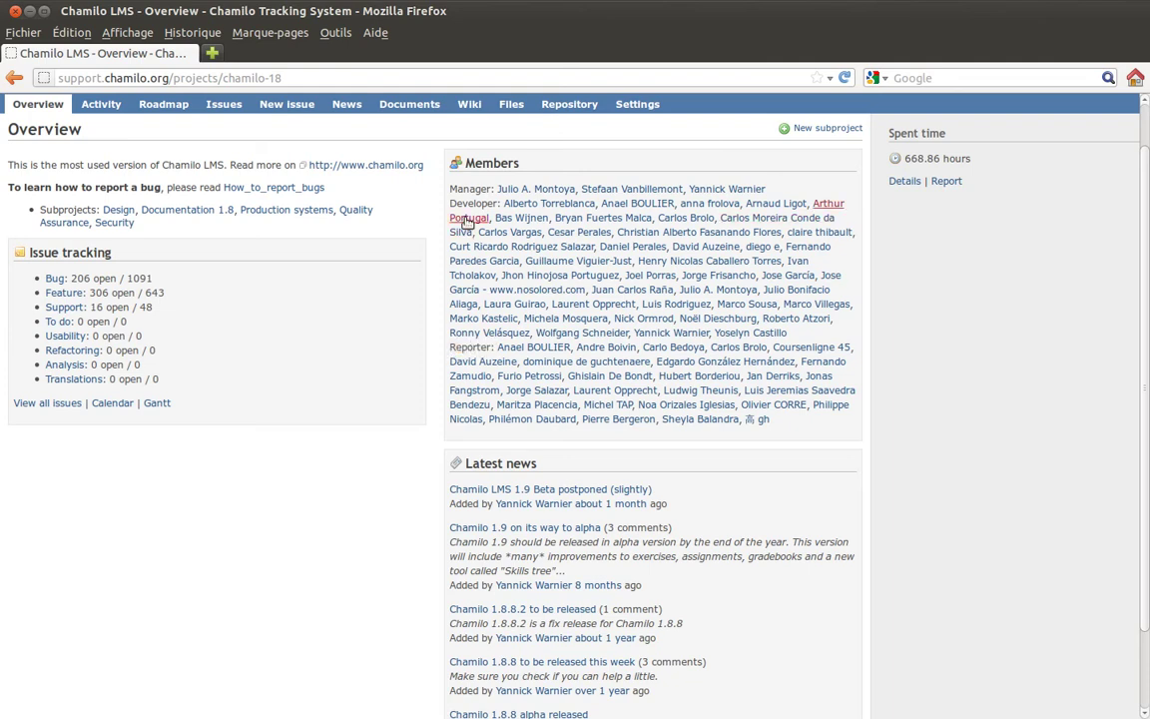
pyautogui.doubleClick(467, 346)
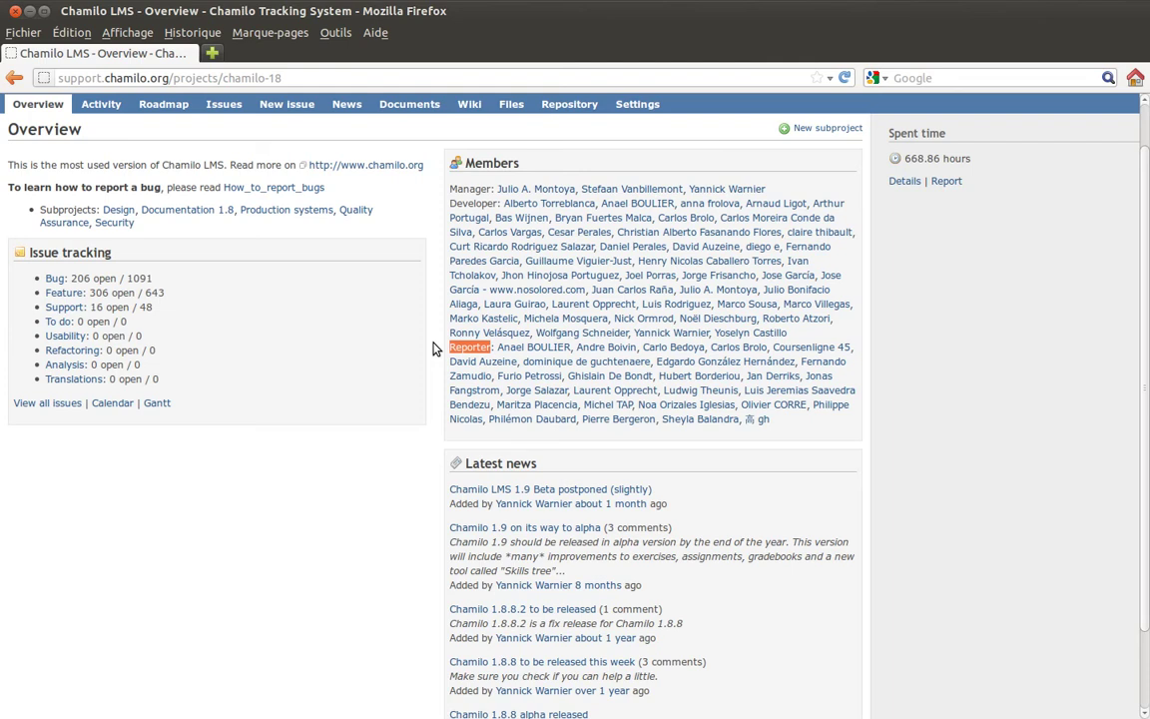
pyautogui.click(432, 347)
# Look through the latest news entries on the project overview
pyautogui.scroll(1, 433, 347)
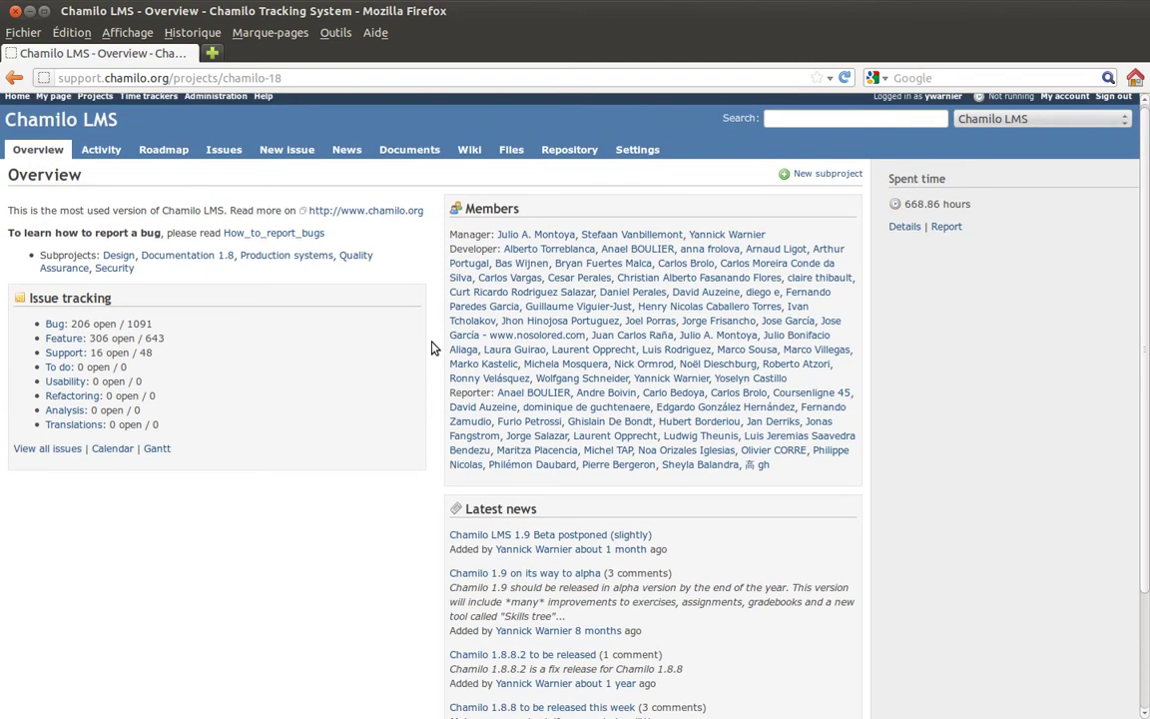
pyautogui.scroll(-3, 432, 347)
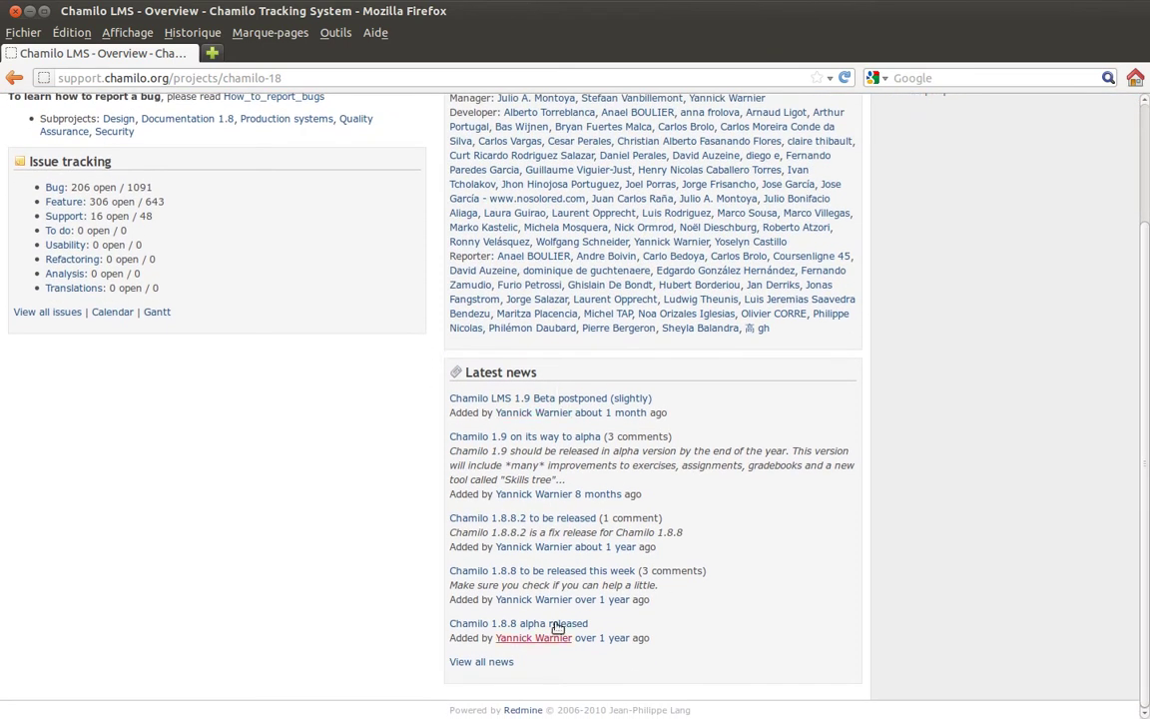
pyautogui.scroll(3, 385, 425)
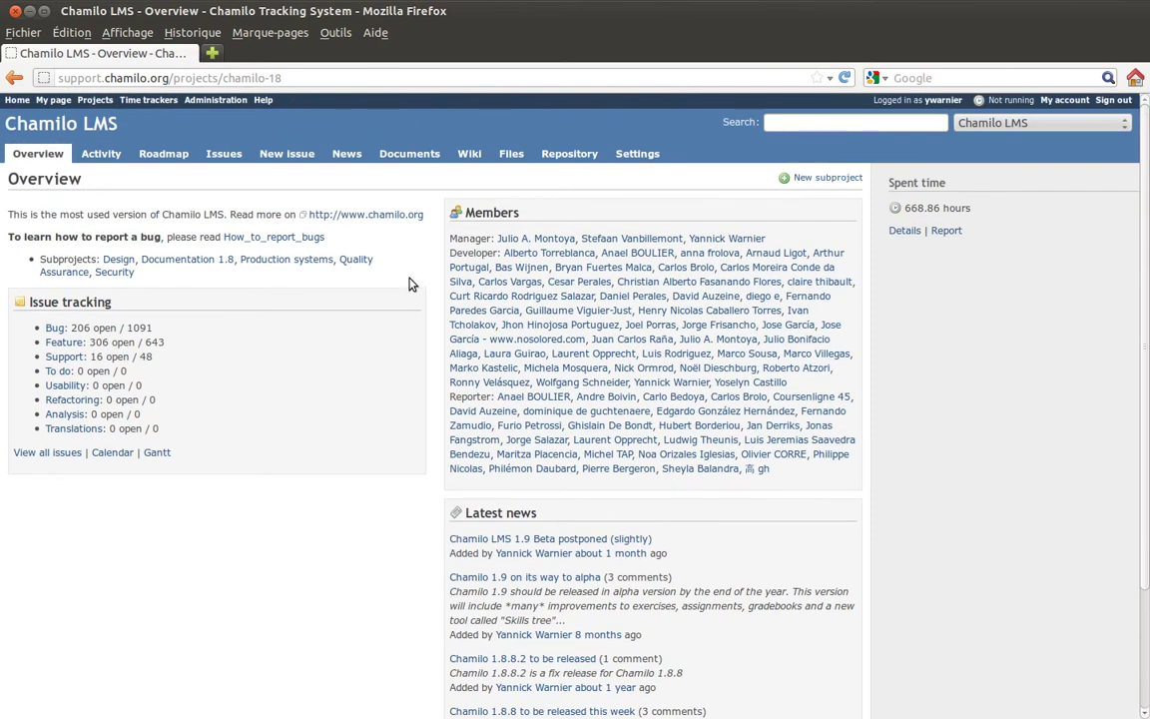
# Open the project's activity page and examine the recent issue updates, status changes and code revisions
pyautogui.click(112, 149)
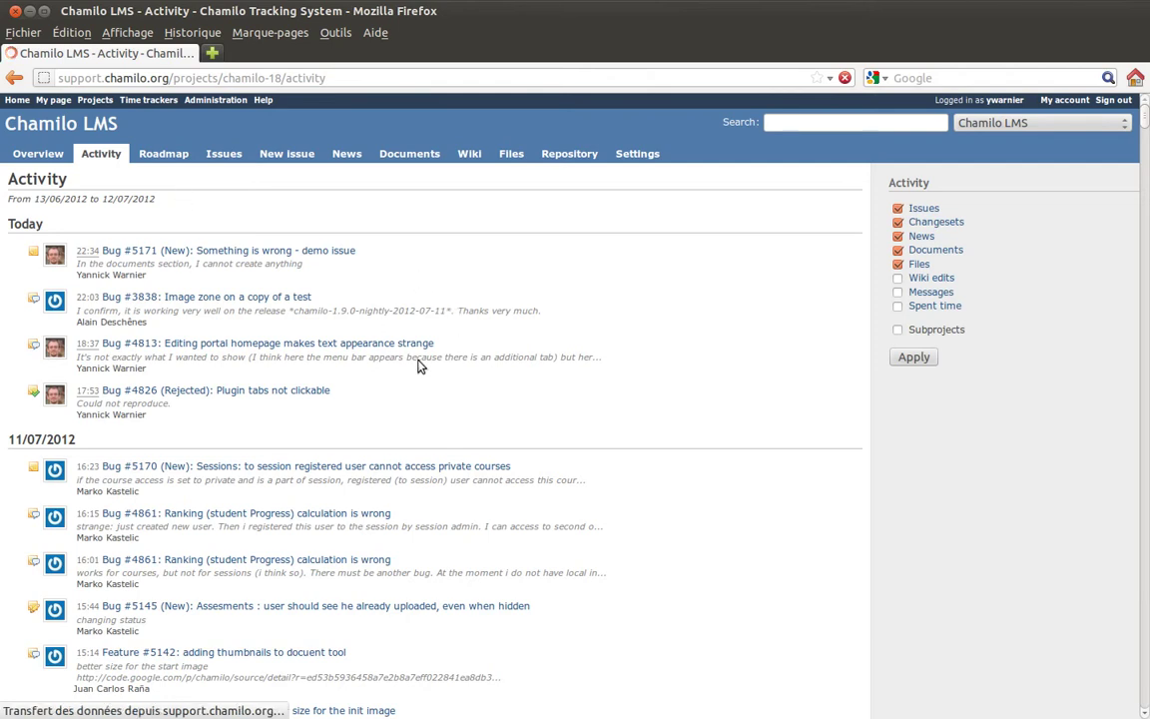
pyautogui.scroll(-20, 611, 411)
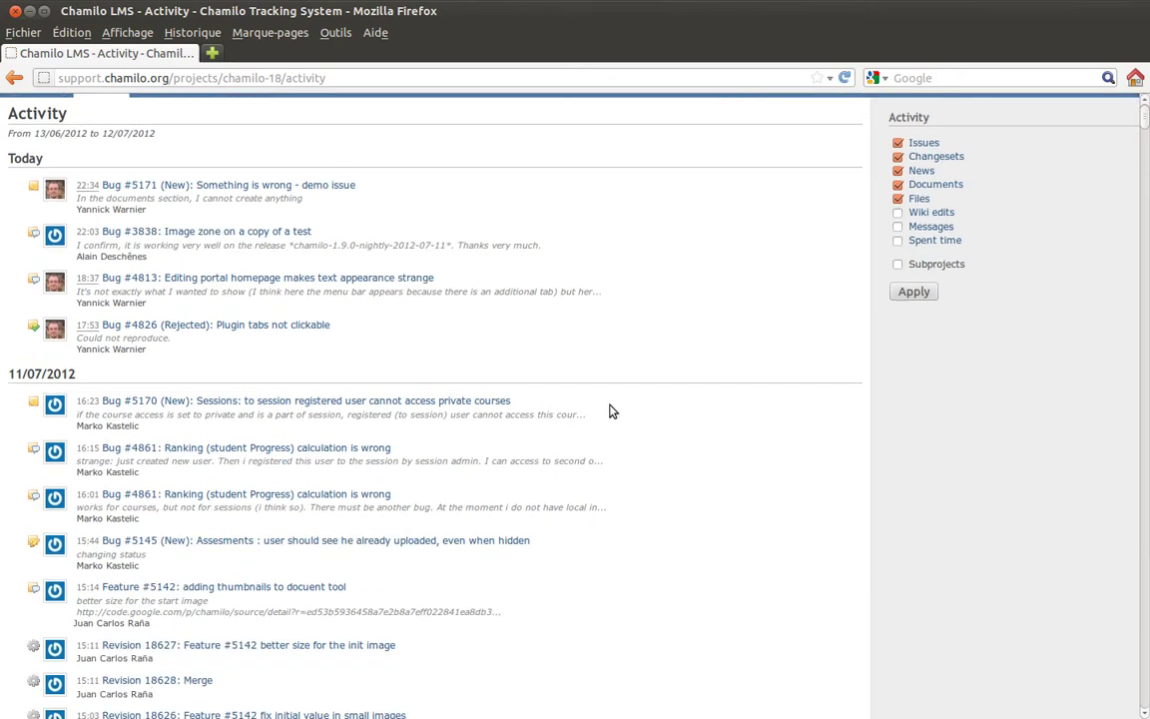
pyautogui.scroll(-20, 612, 392)
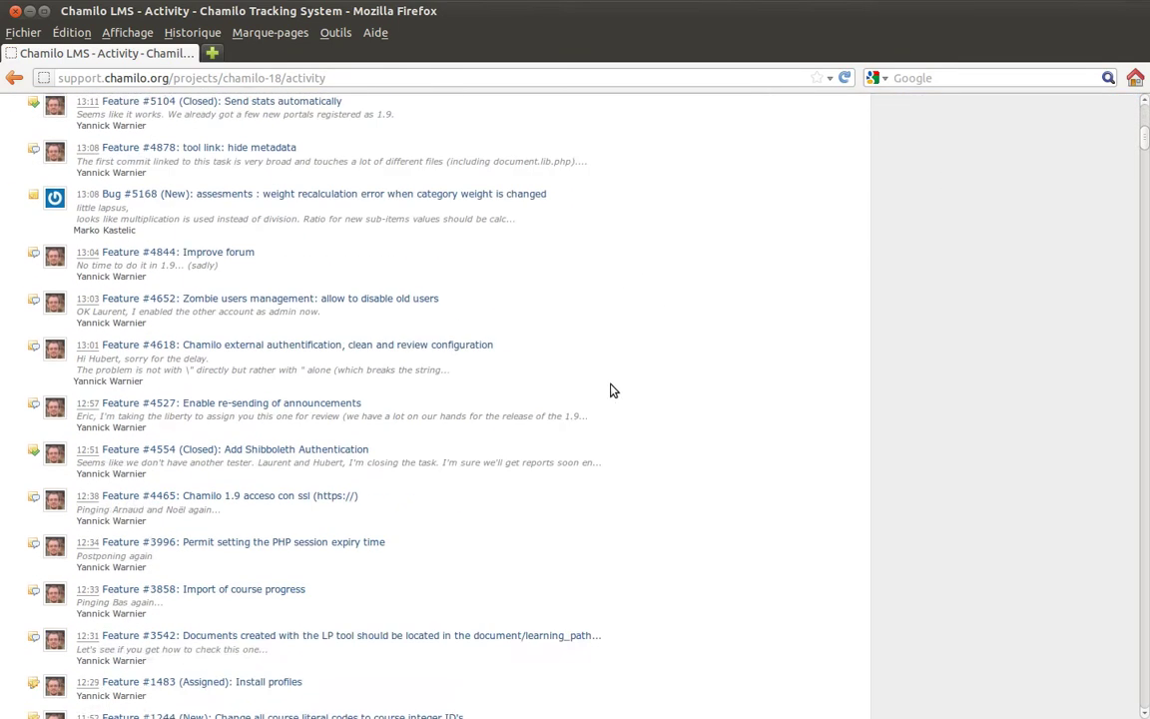
pyautogui.scroll(-20, 616, 371)
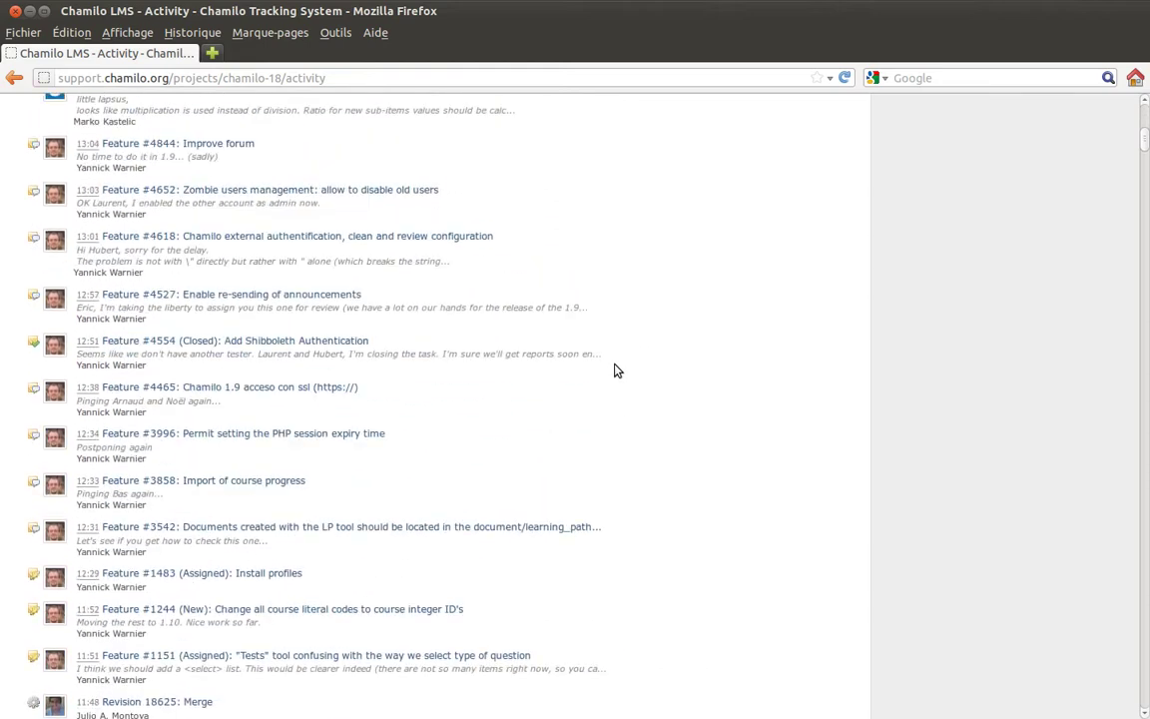
pyautogui.scroll(4, 616, 370)
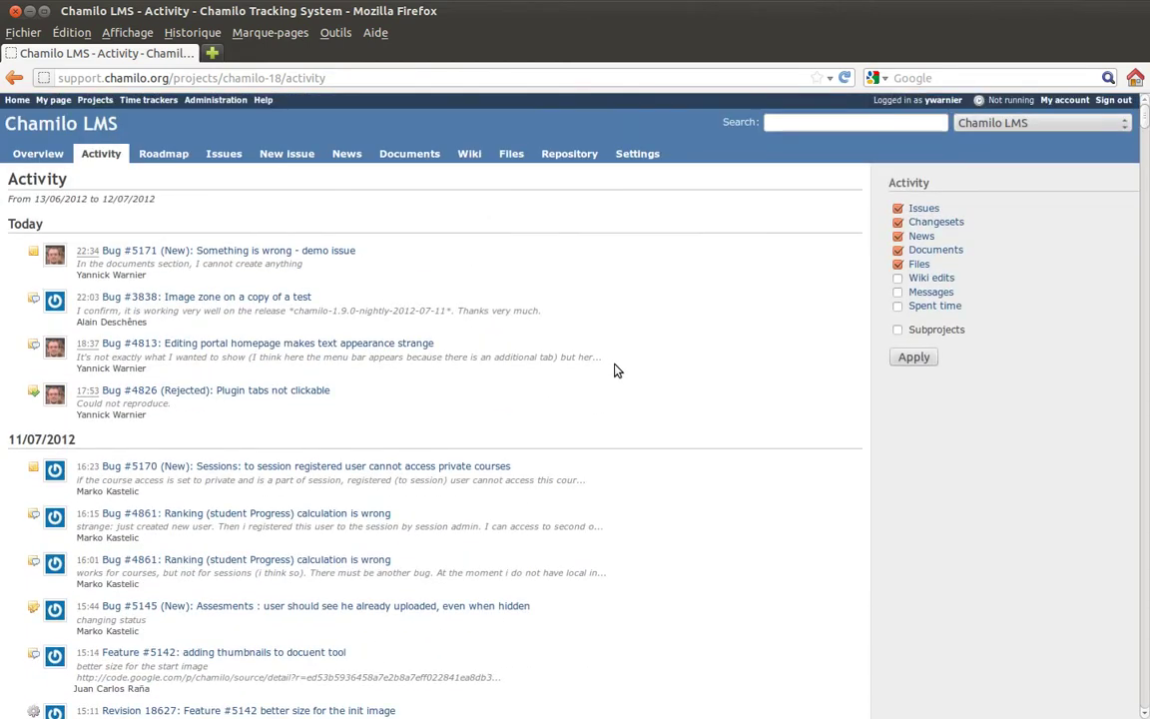
pyautogui.scroll(-3, 616, 371)
pyautogui.scroll(2, 280, 259)
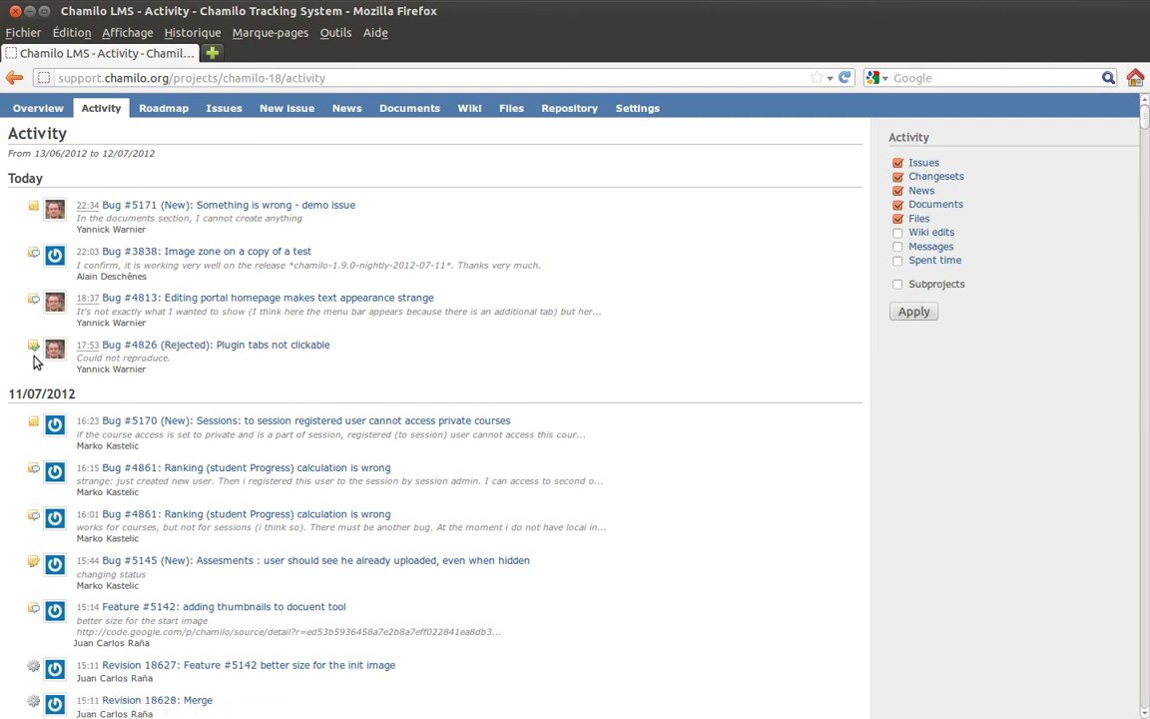
pyautogui.scroll(-1, 106, 375)
pyautogui.scroll(-2, 106, 375)
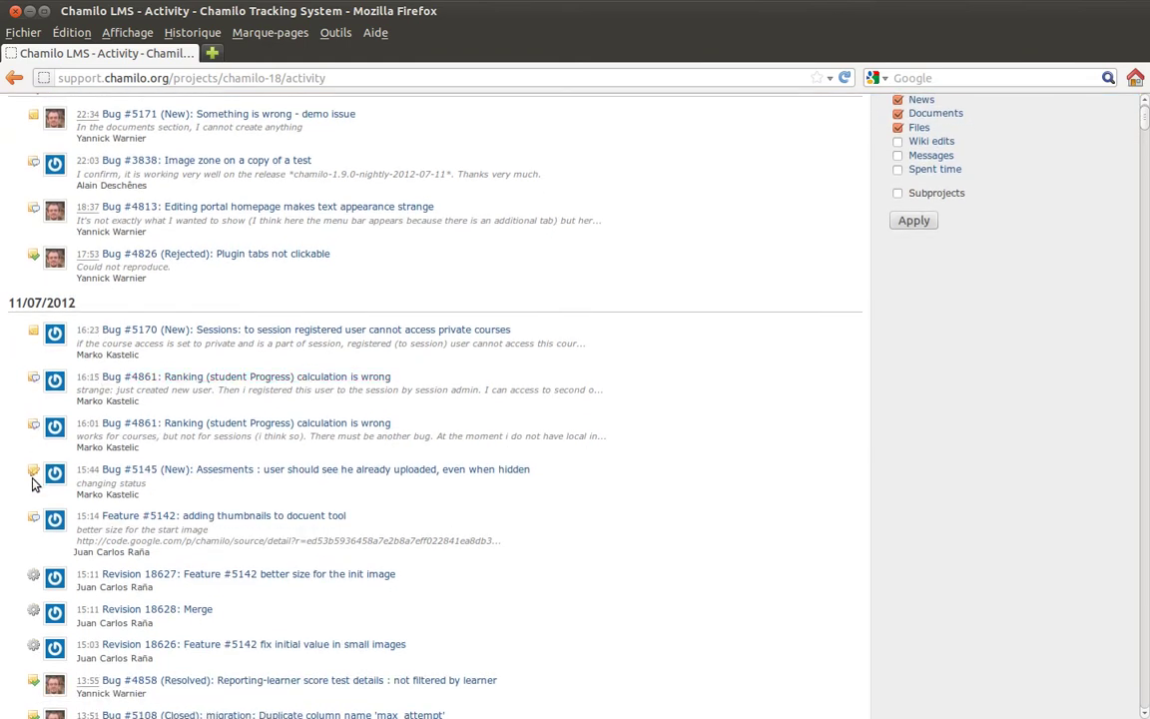
pyautogui.scroll(-2, 30, 475)
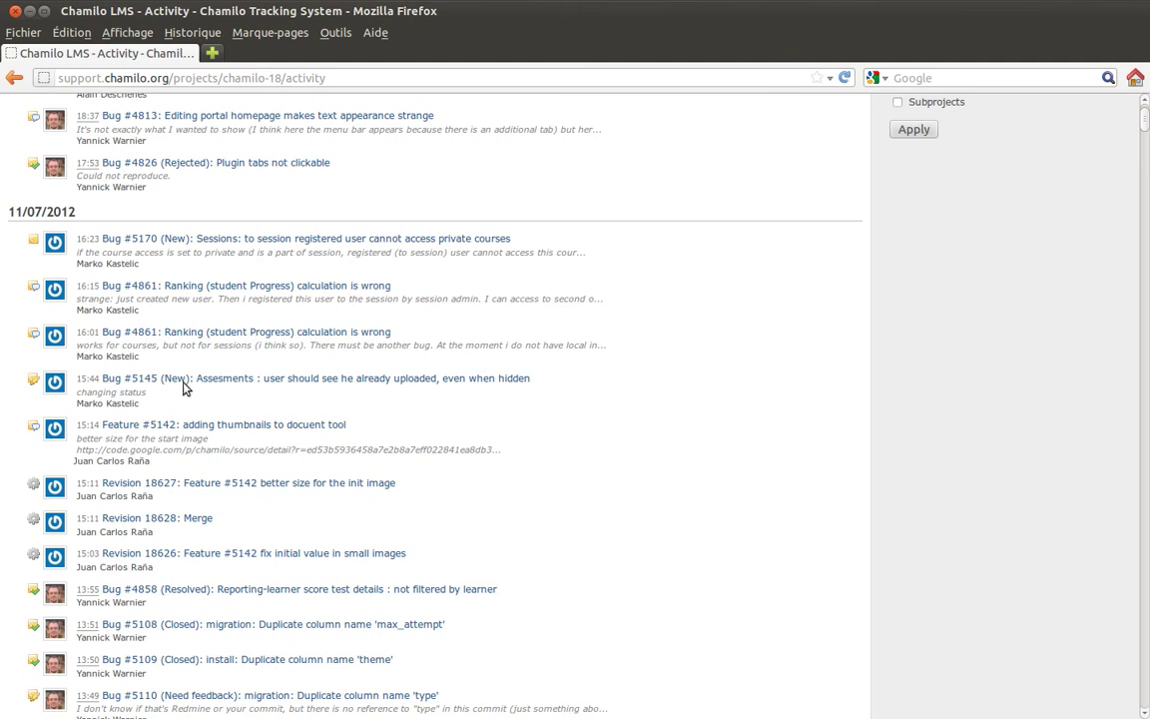
pyautogui.scroll(5, 180, 398)
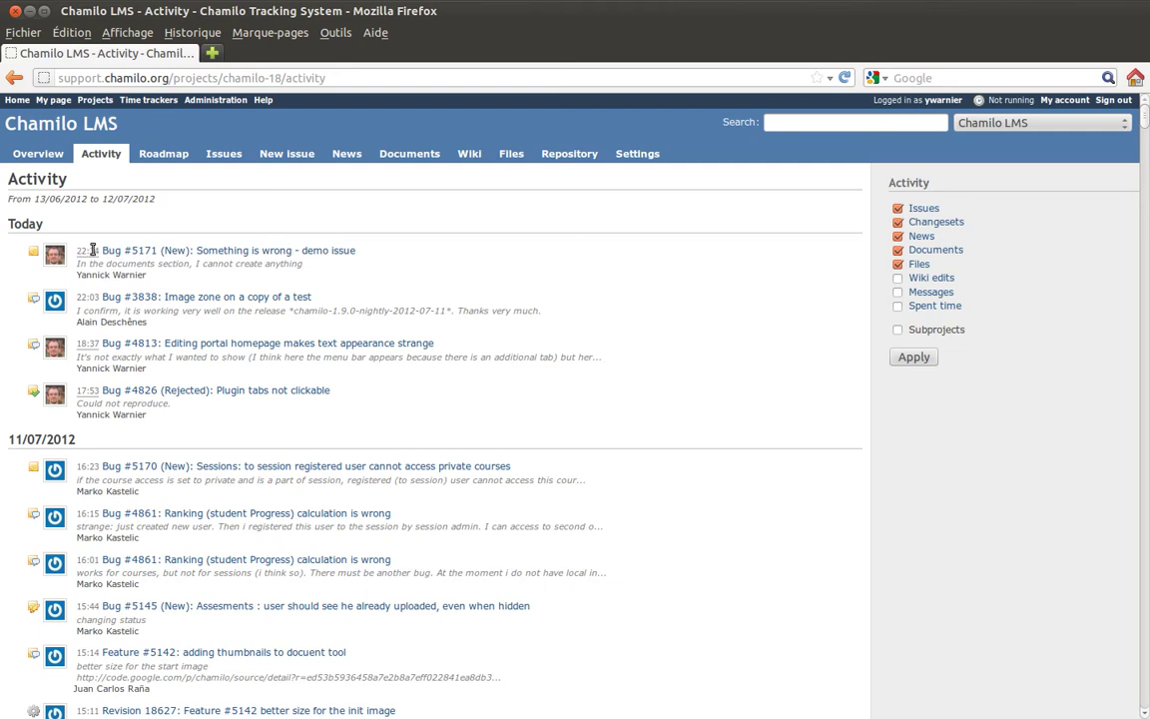
# Open Bug #5171 "Something is wrong - demo issue" in a new browser tab, view it and return to the activity page
pyautogui.middleClick(163, 252)
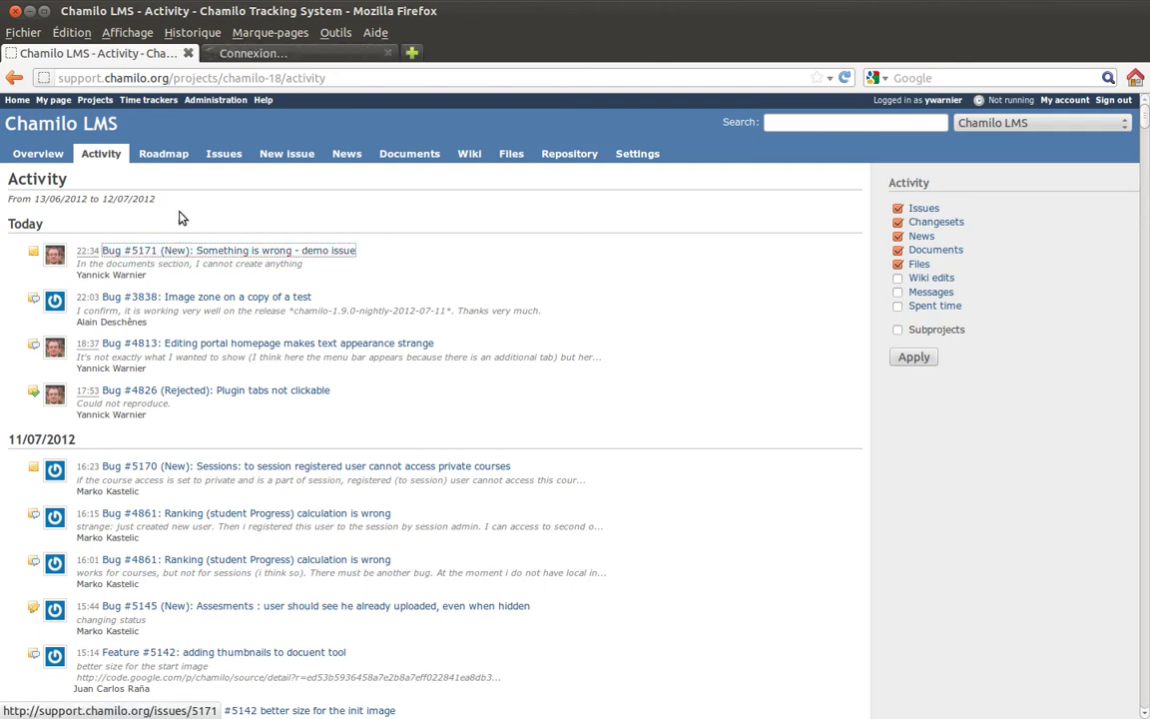
pyautogui.click(290, 53)
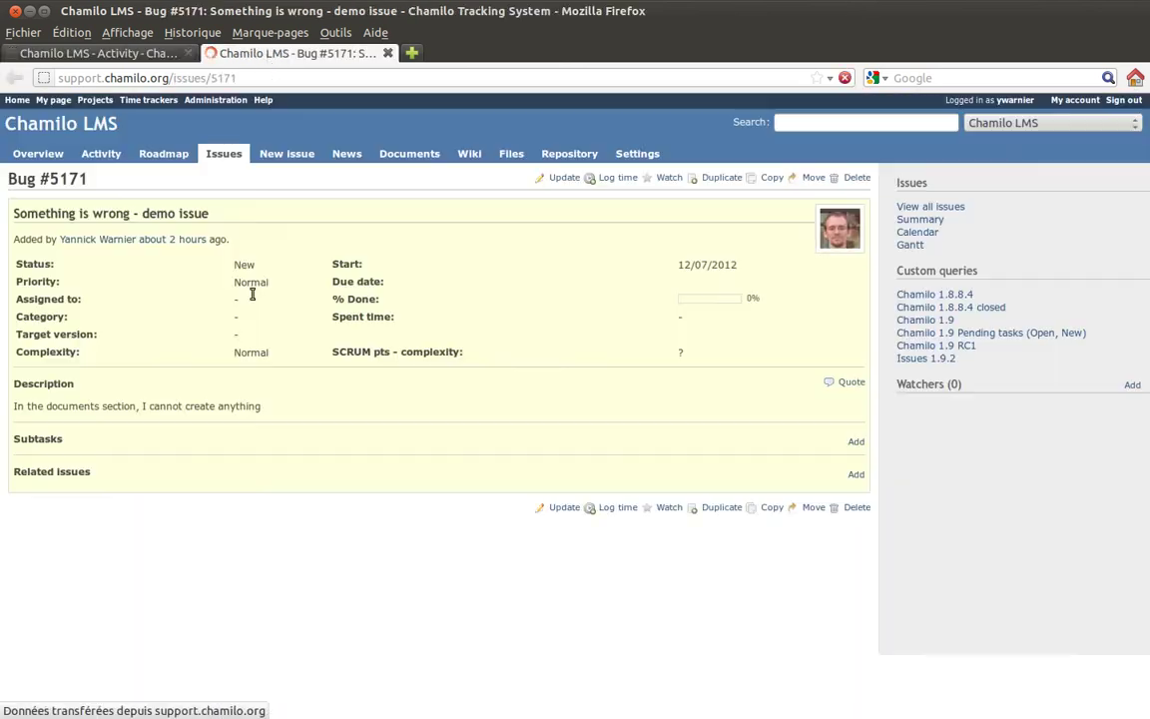
pyautogui.click(165, 52)
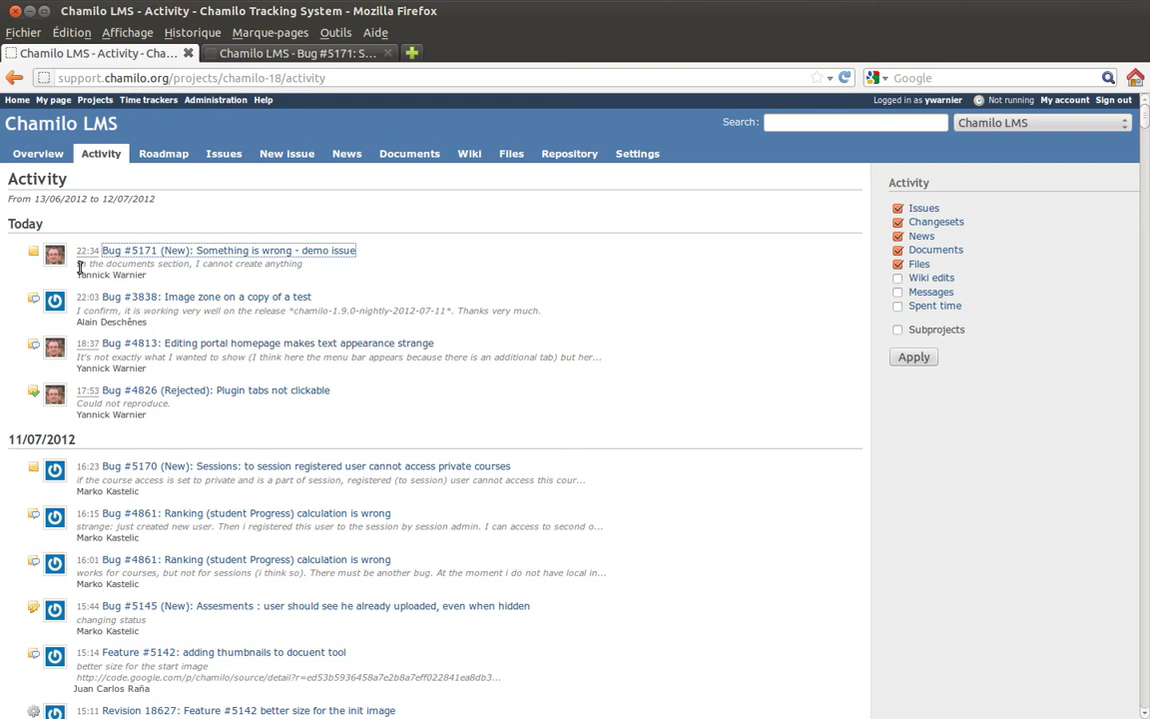
# Examine the description excerpt and the author shown for Bug #5171 in today's activity
pyautogui.moveTo(78, 263); pyautogui.dragTo(308, 267)
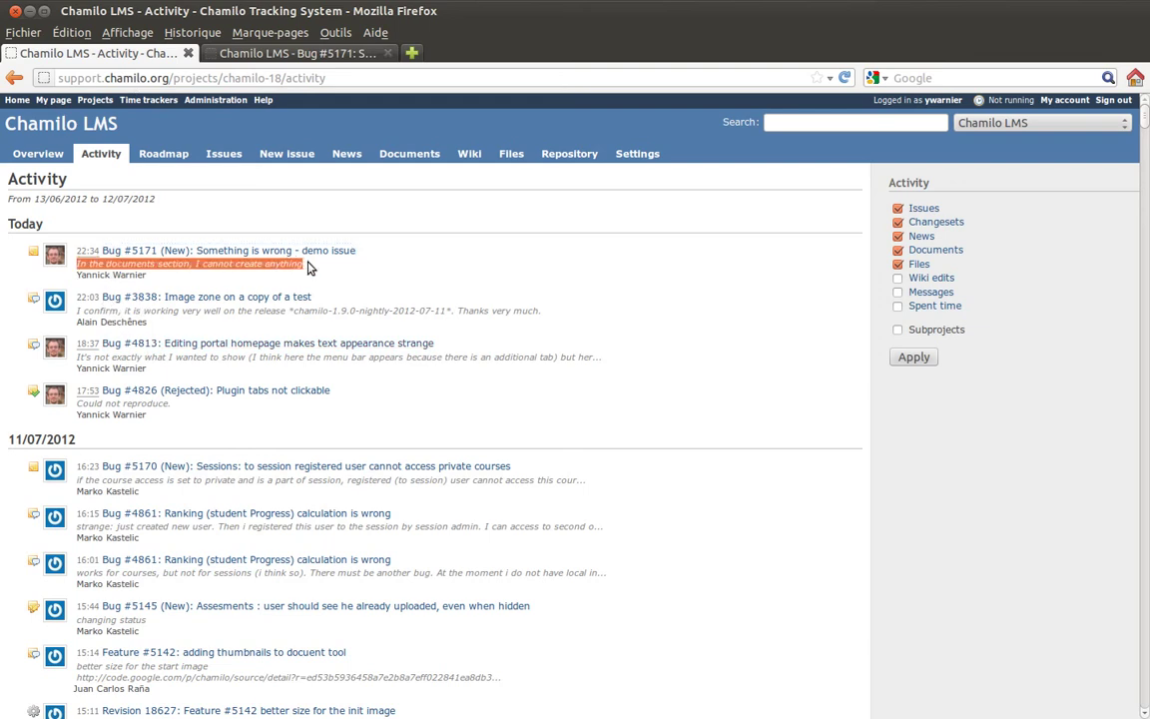
pyautogui.click(147, 263)
pyautogui.moveTo(78, 275); pyautogui.dragTo(185, 279)
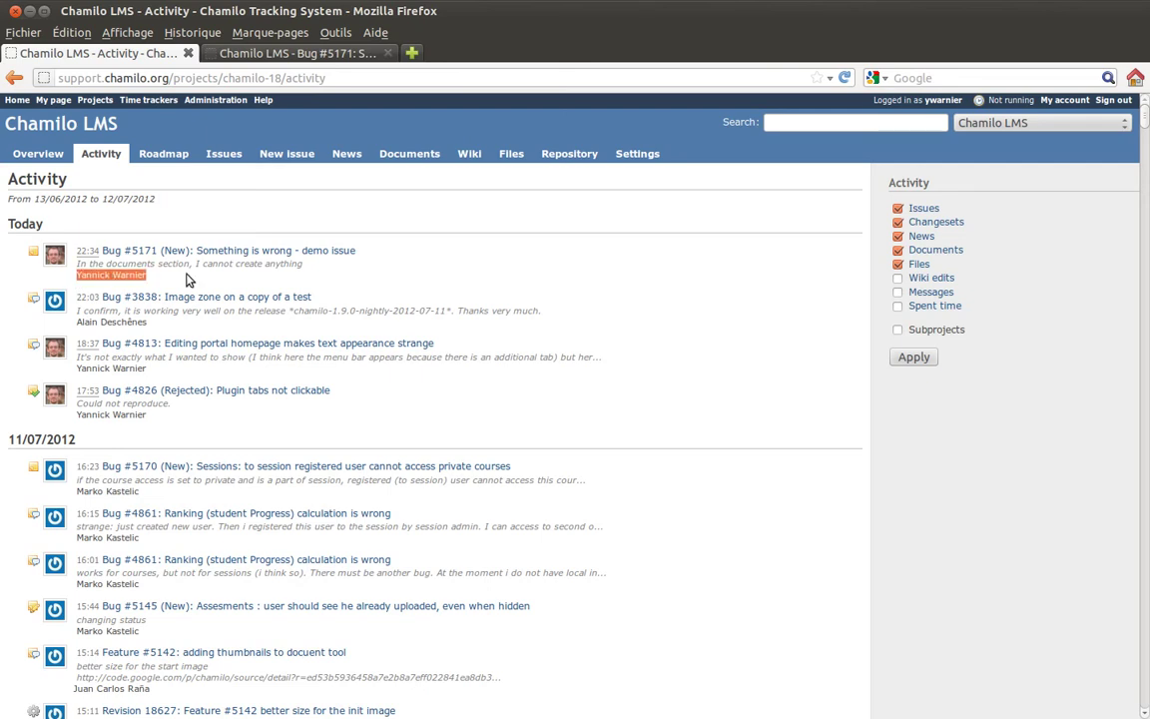
pyautogui.click(186, 281)
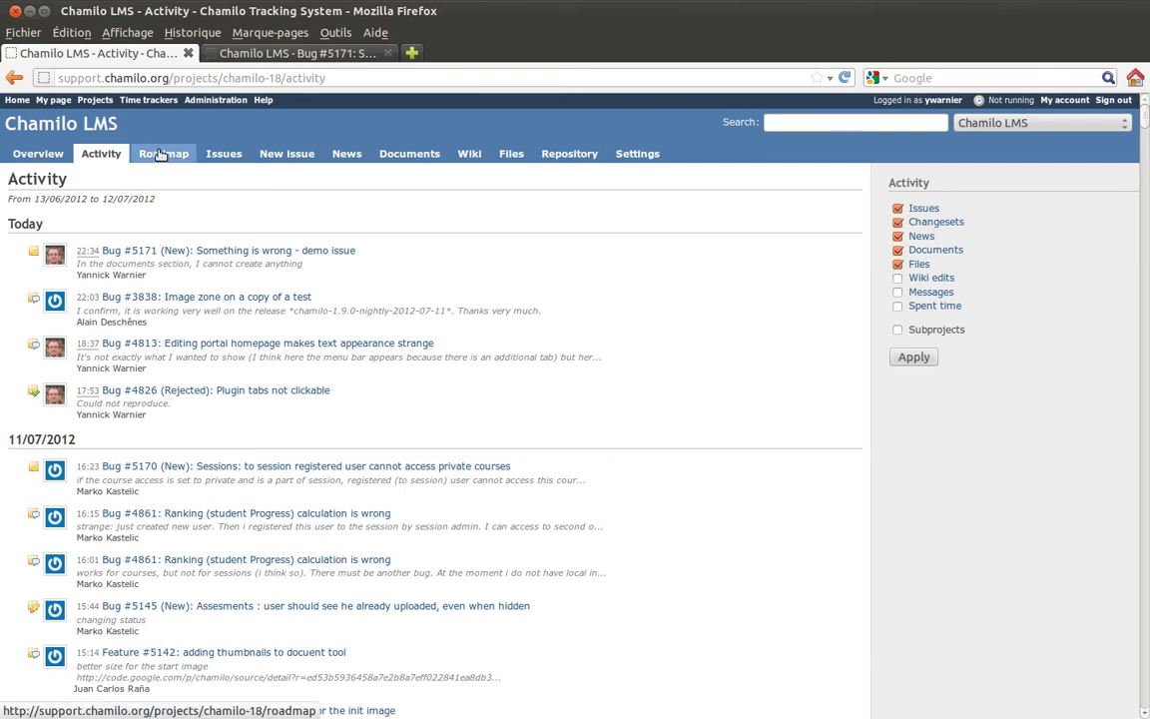
# Open the project's roadmap and examine the closed and open issue percentages of version 1.9 RC1
pyautogui.click(159, 155)
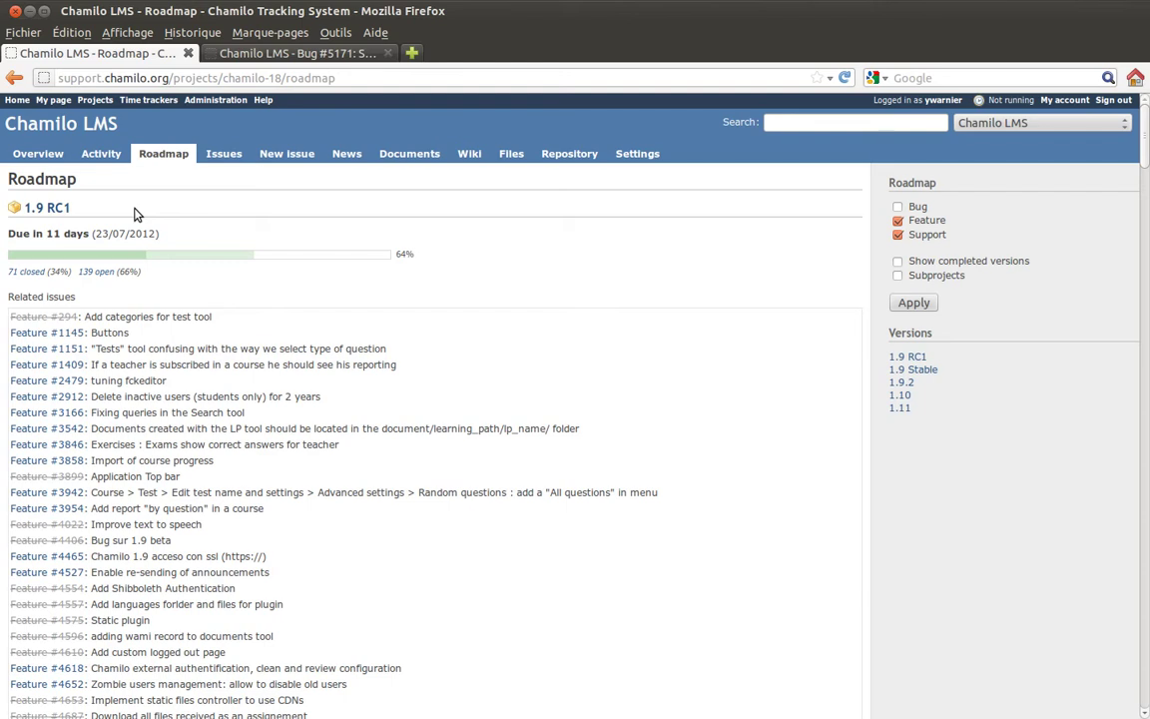
pyautogui.click(101, 276)
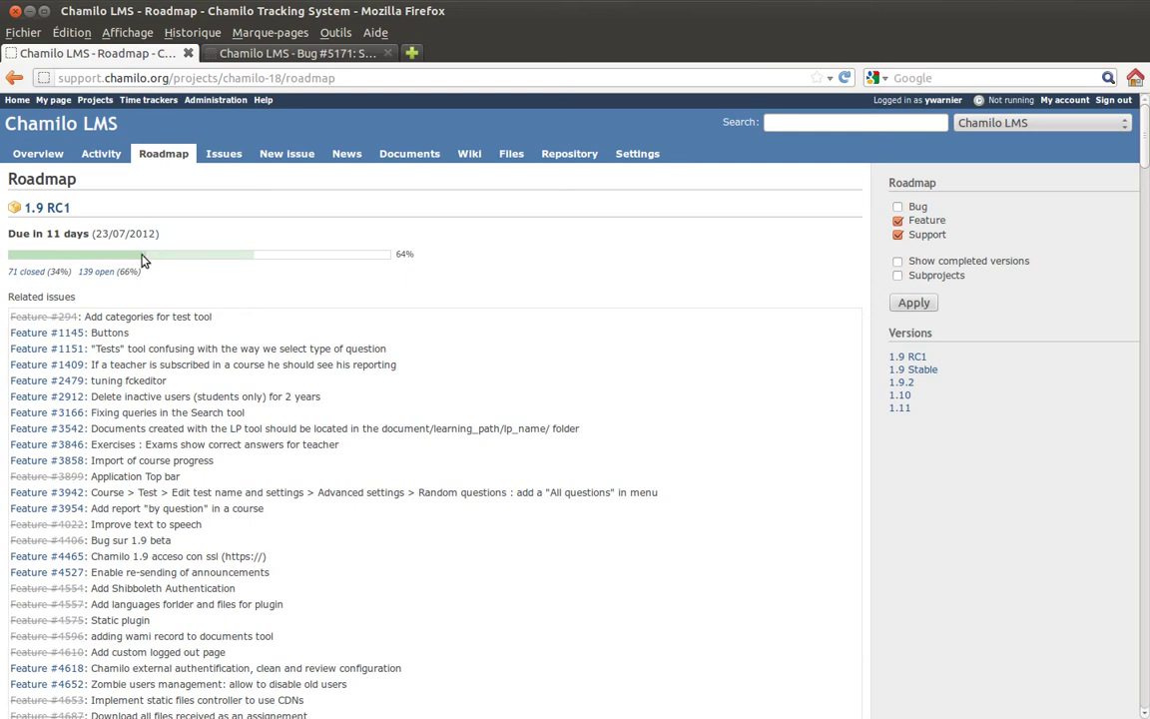
pyautogui.moveTo(68, 278); pyautogui.dragTo(53, 273)
pyautogui.click(54, 273)
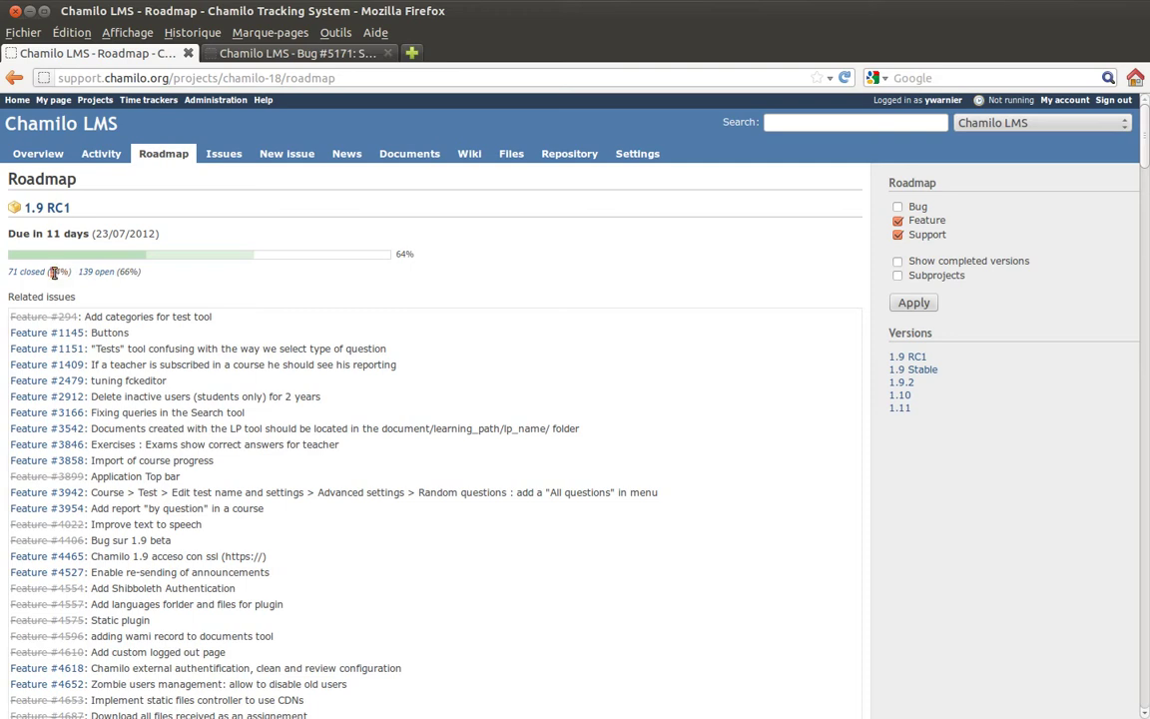
pyautogui.click(138, 272)
pyautogui.moveTo(121, 271); pyautogui.dragTo(140, 271)
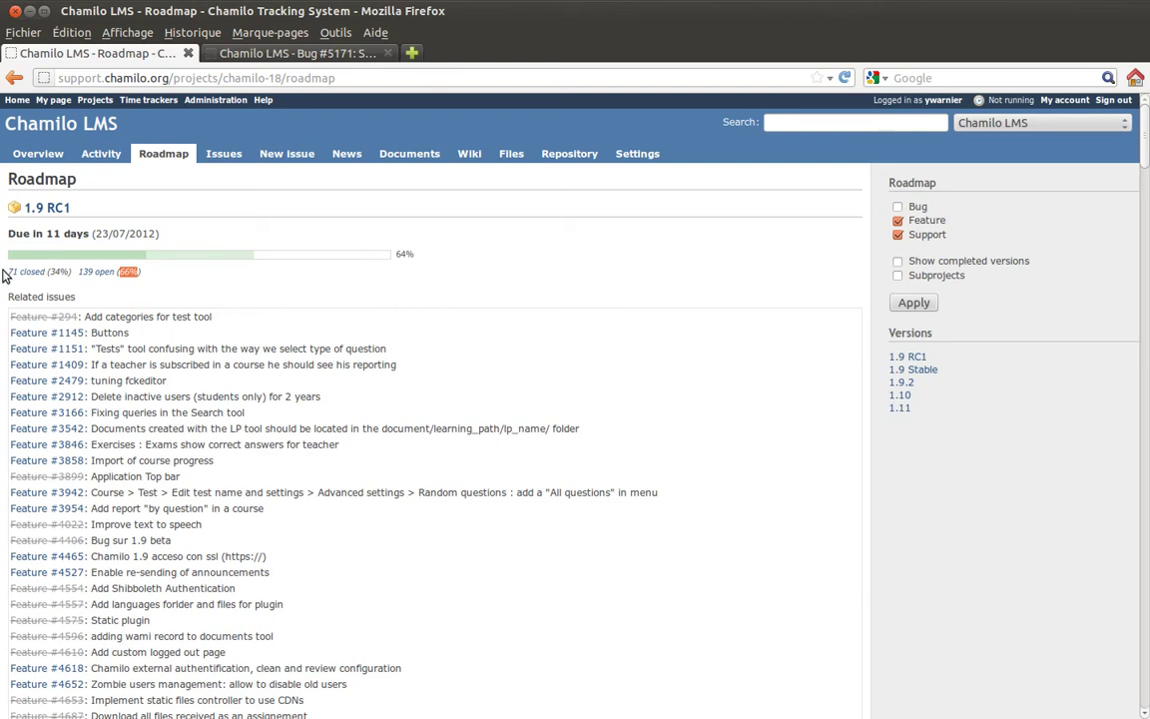
# Open the open issues of version 1.9 RC1 in a new browser tab, view them and return to the roadmap
pyautogui.middleClick(95, 277)
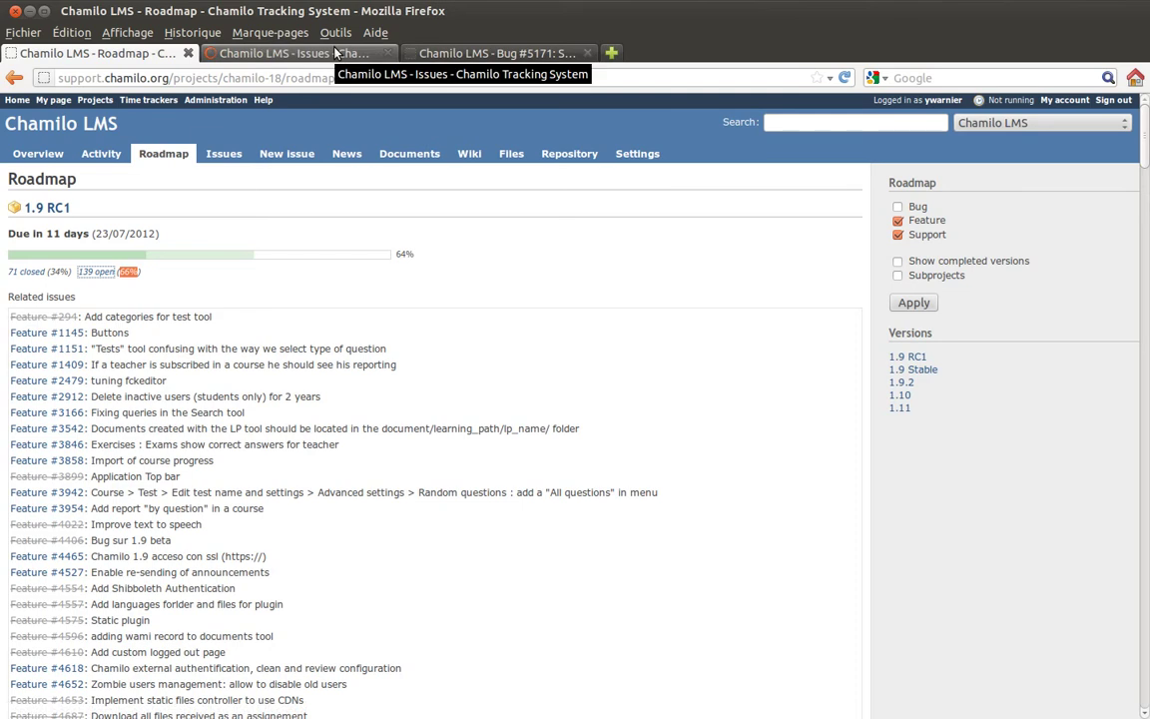
pyautogui.click(334, 55)
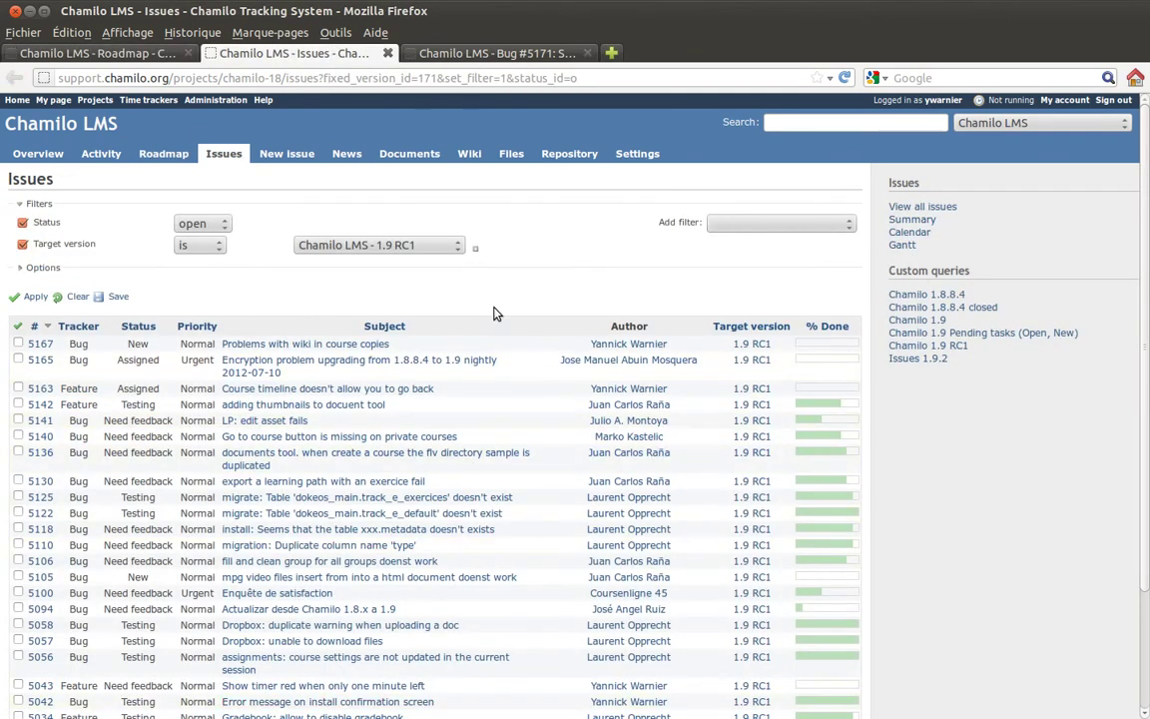
pyautogui.click(150, 53)
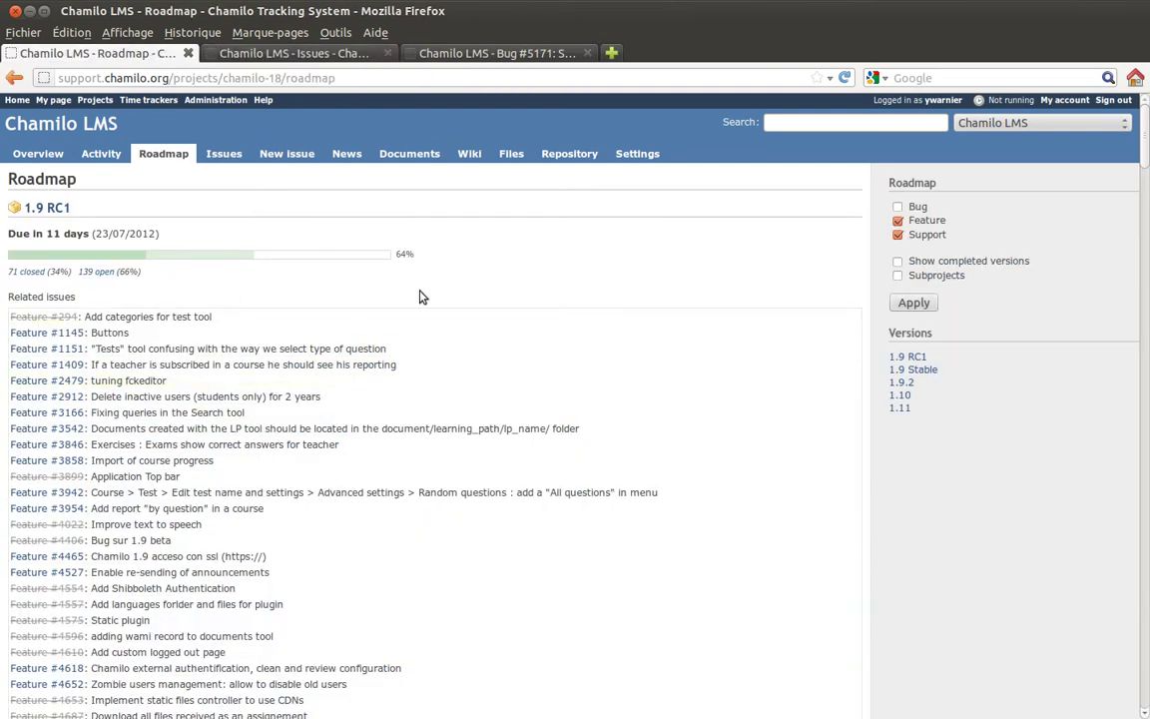
# Look through the roadmap's 1.9 Stable and 1.9.2 sections and return to the 1.9 RC1 section
pyautogui.scroll(-10, 524, 356)
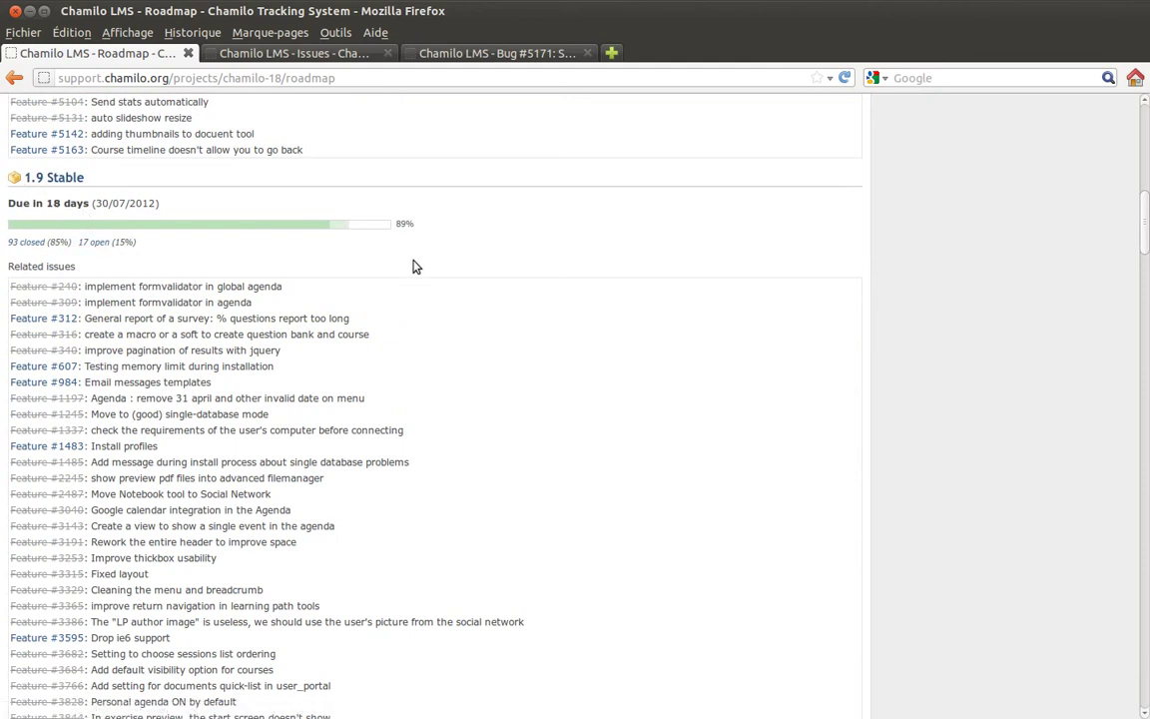
pyautogui.scroll(-12, 474, 271)
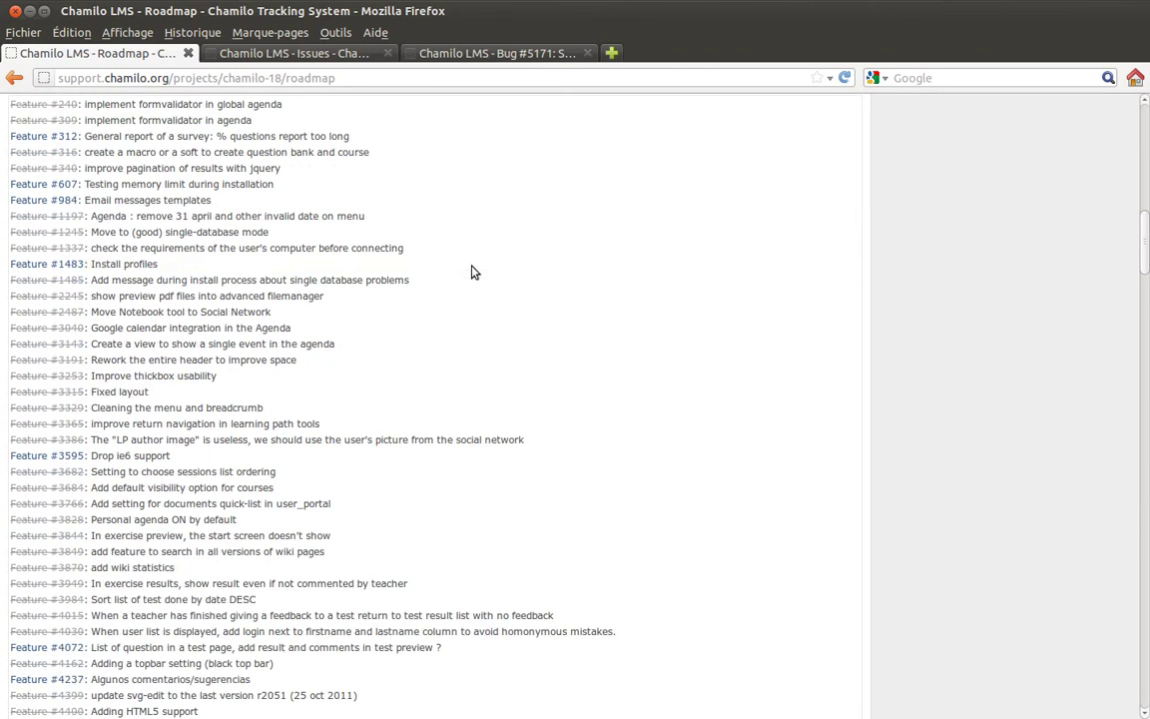
pyautogui.scroll(-4, 476, 272)
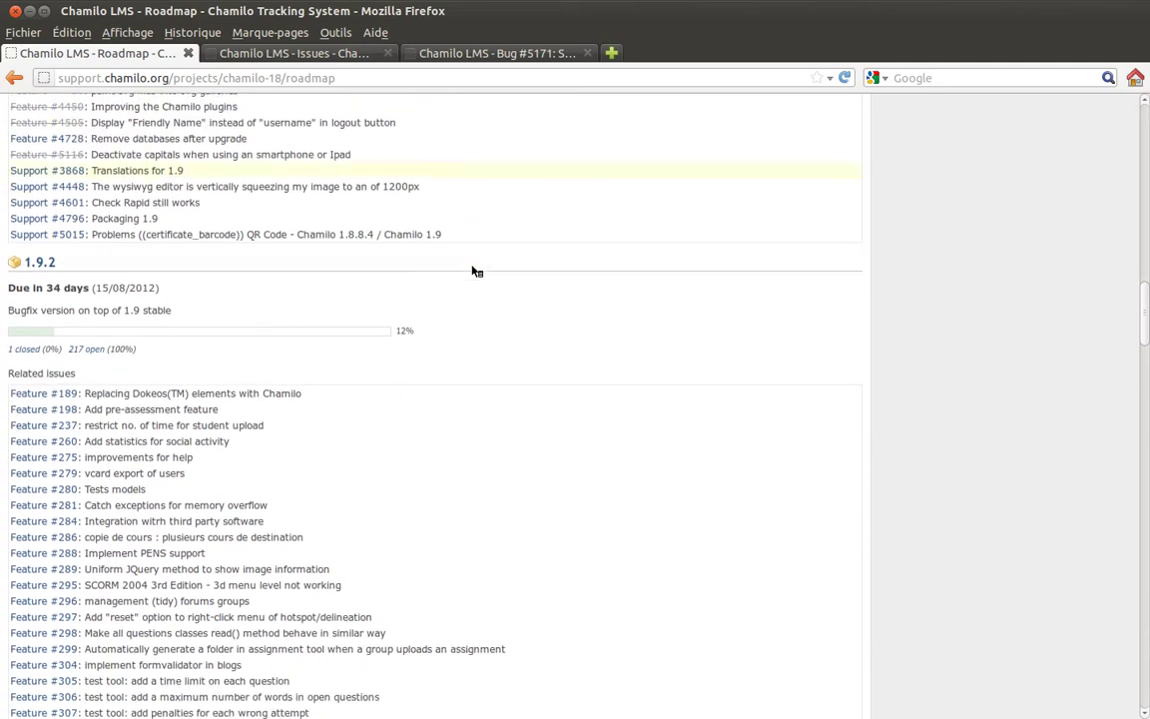
pyautogui.scroll(-12, 475, 272)
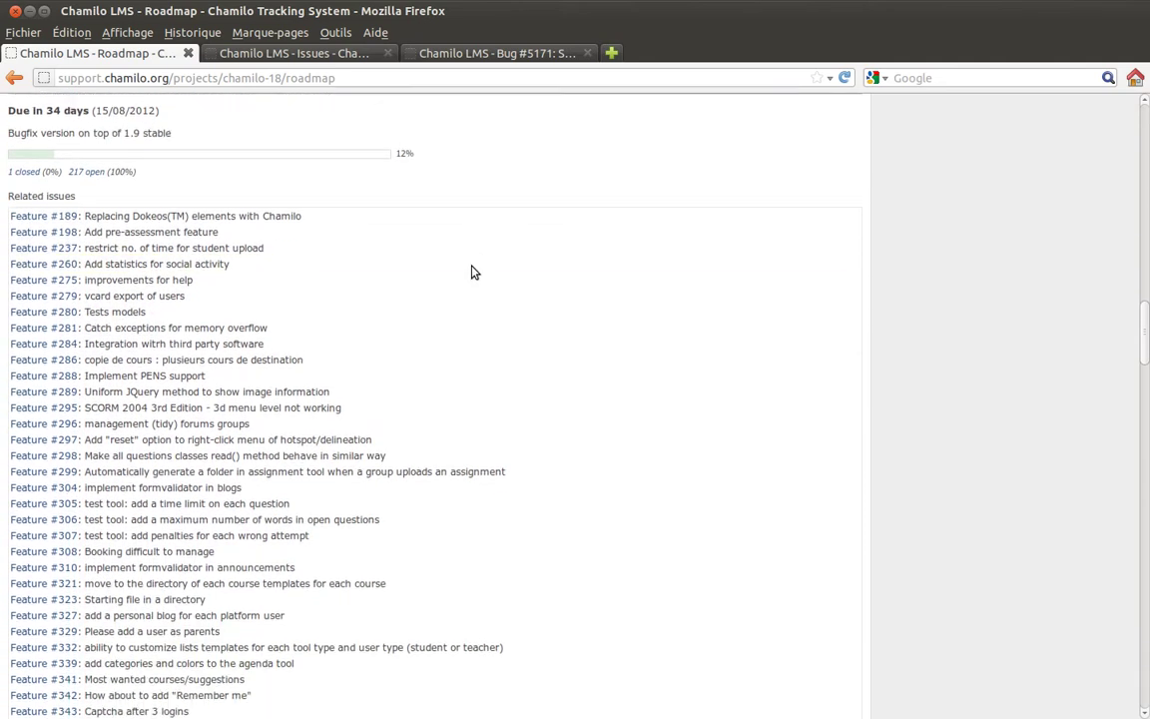
pyautogui.scroll(-20, 475, 272)
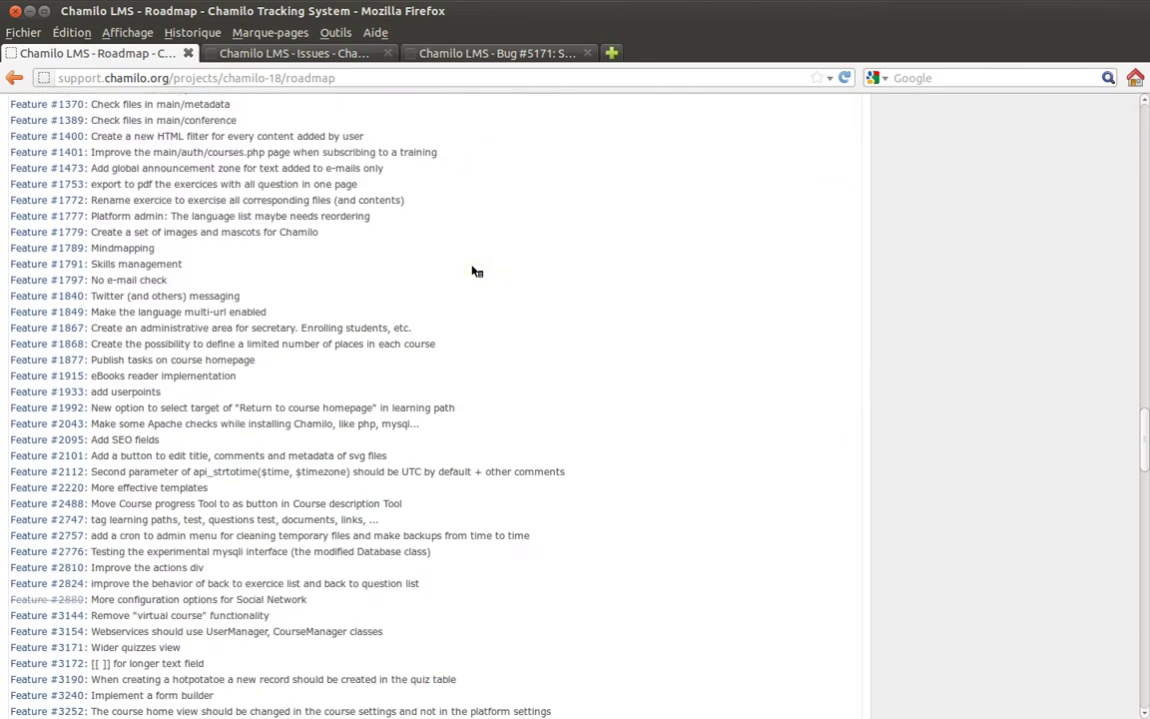
pyautogui.scroll(13, 474, 250)
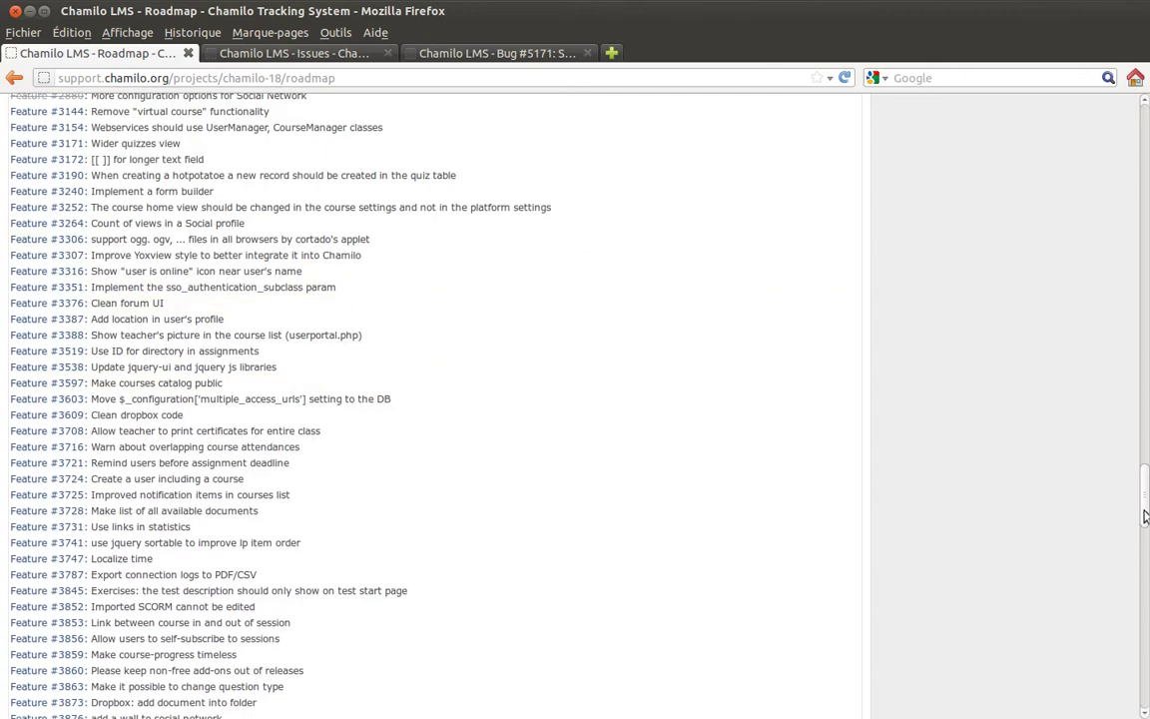
pyautogui.moveTo(1144, 489); pyautogui.dragTo(1144, 110)
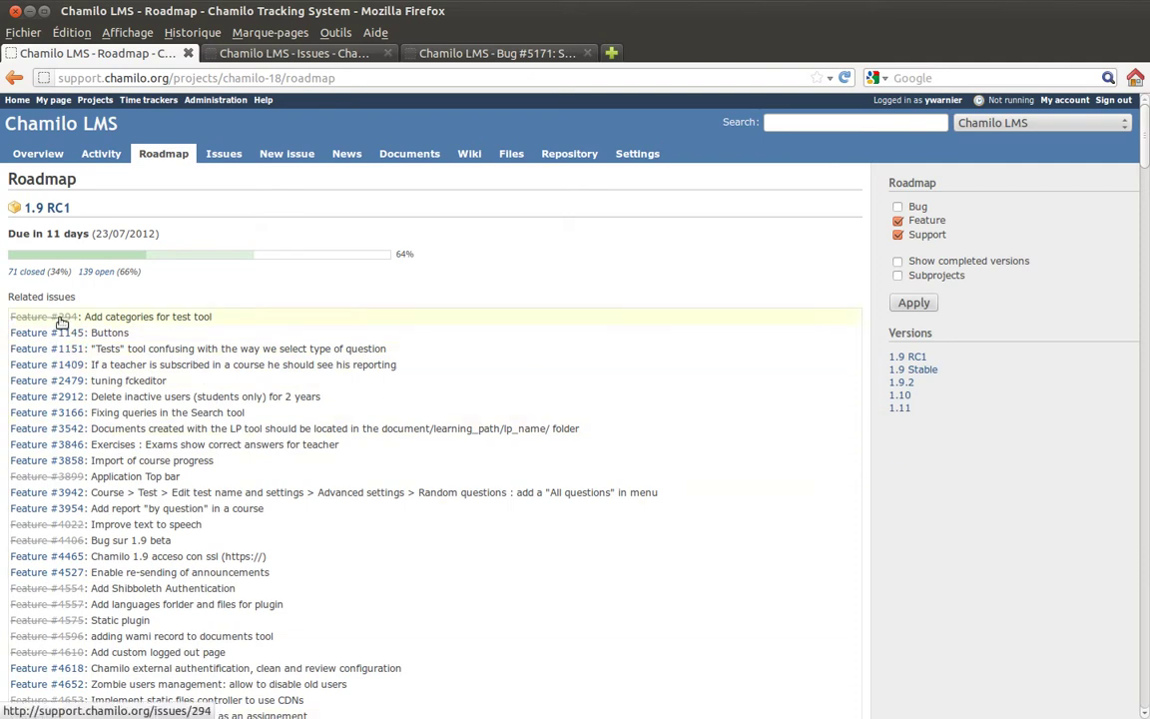
# Include bugs in the roadmap and look through the issues listed for version 1.9 RC1
pyautogui.click(897, 206)
pyautogui.click(912, 301)
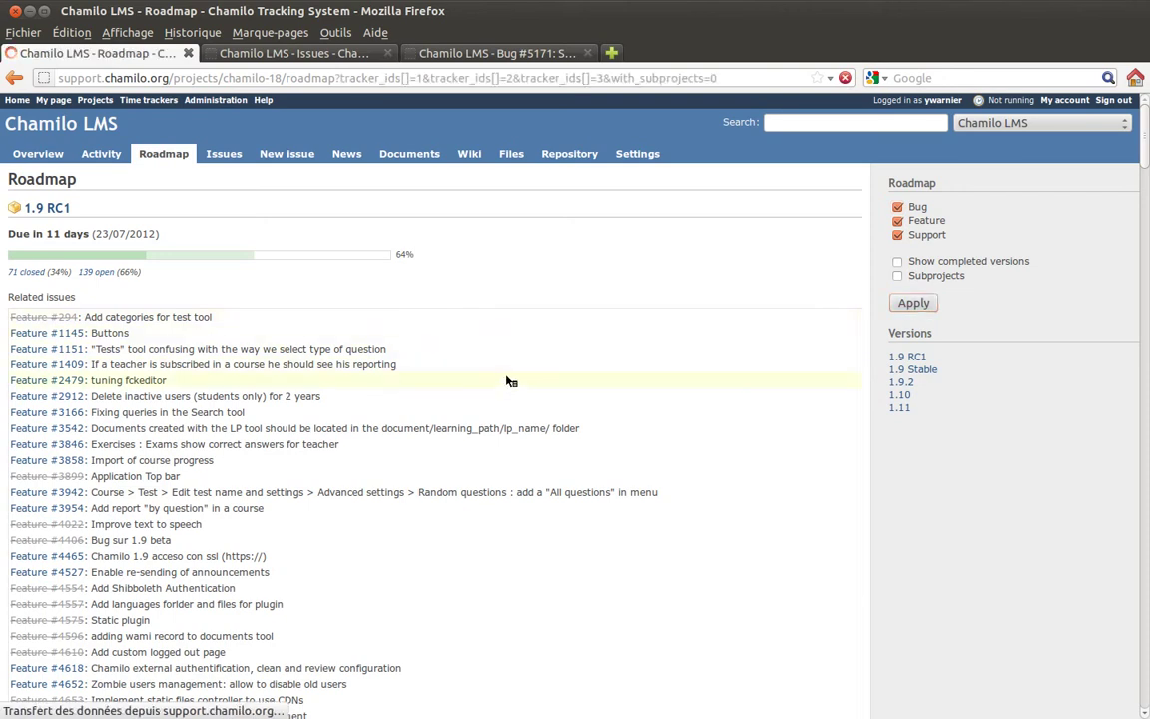
pyautogui.scroll(-20, 423, 321)
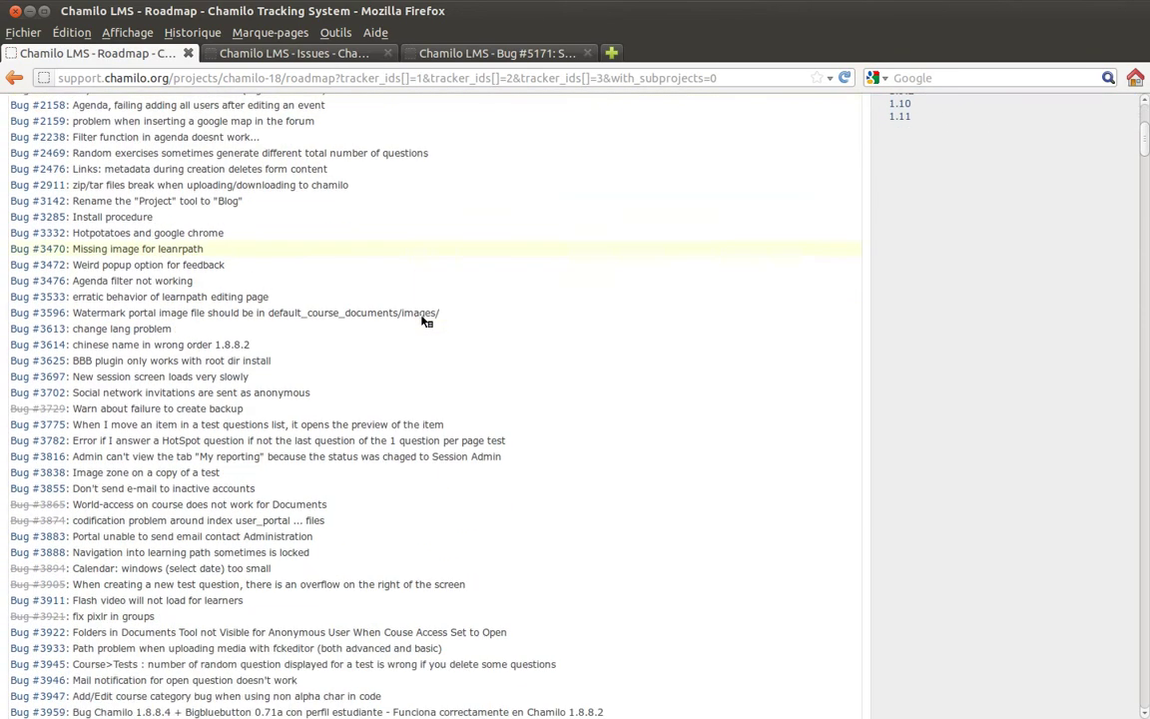
pyautogui.scroll(-20, 427, 317)
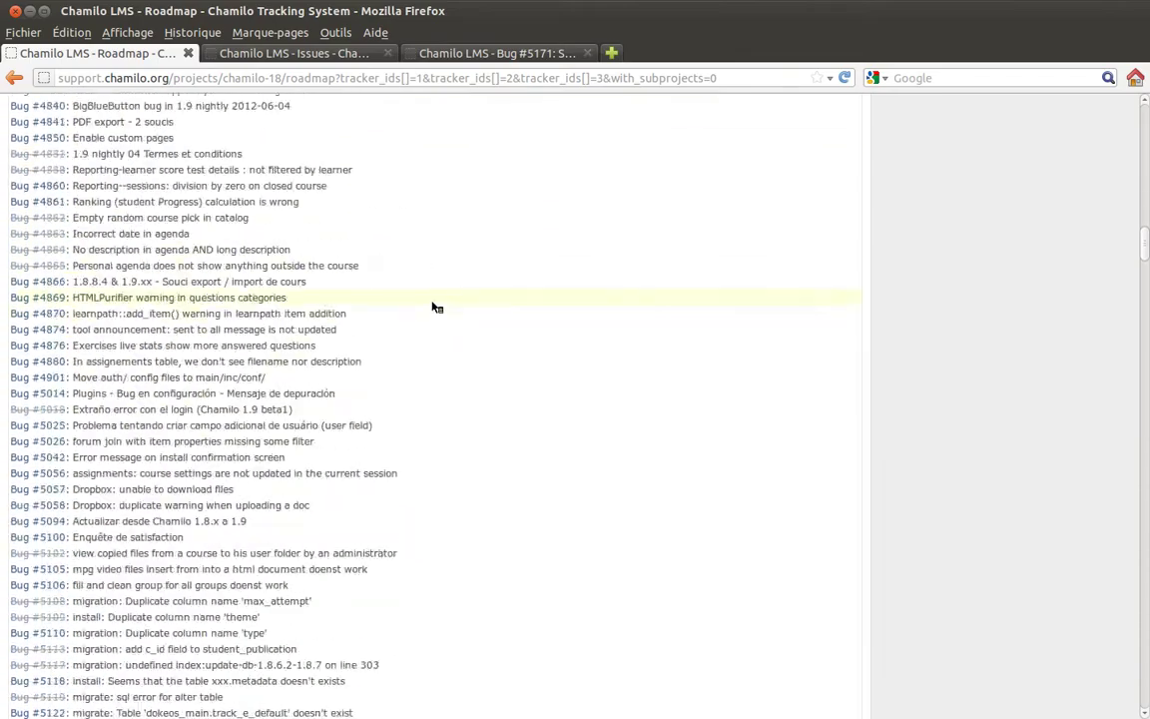
pyautogui.scroll(-7, 436, 304)
pyautogui.scroll(20, 434, 306)
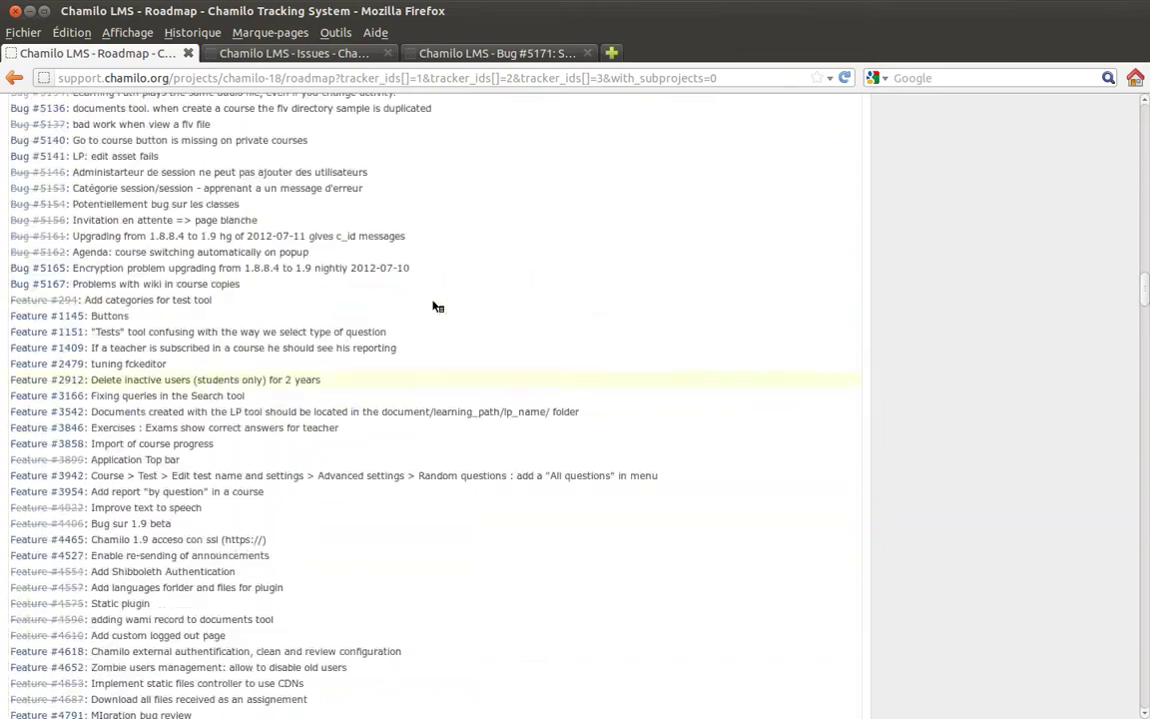
pyautogui.scroll(20, 436, 306)
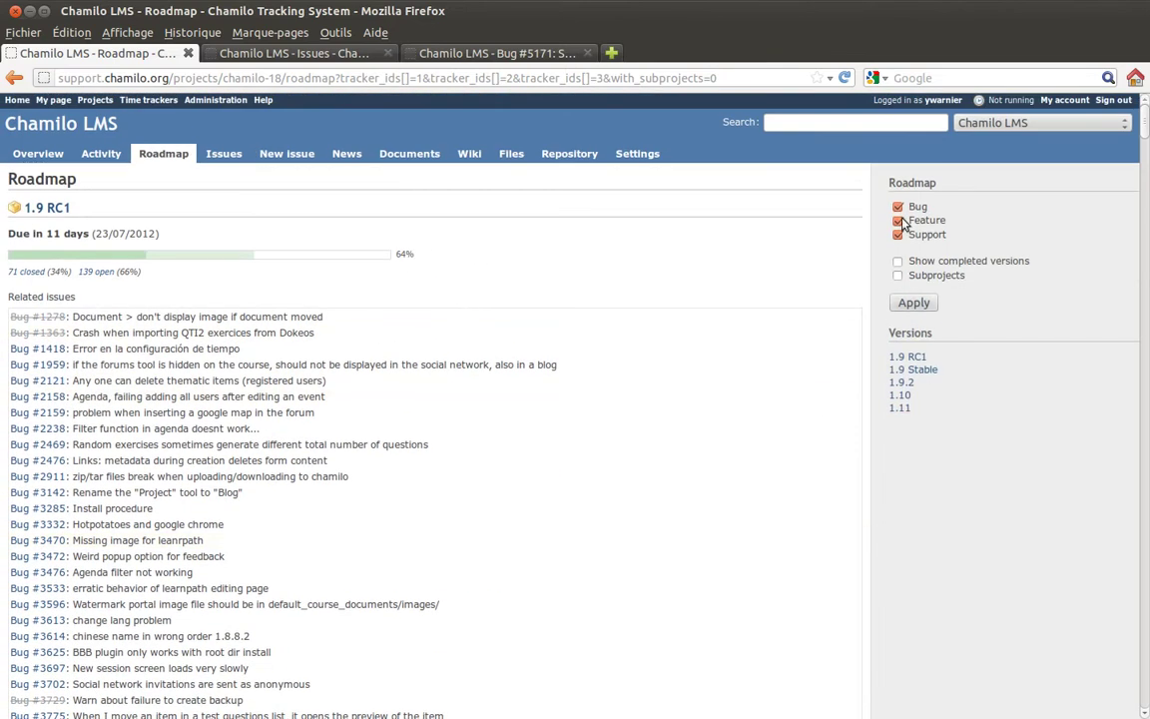
# Exclude bugs from the roadmap again, leaving the Feature and Support trackers selected
pyautogui.click(897, 206)
pyautogui.click(910, 303)
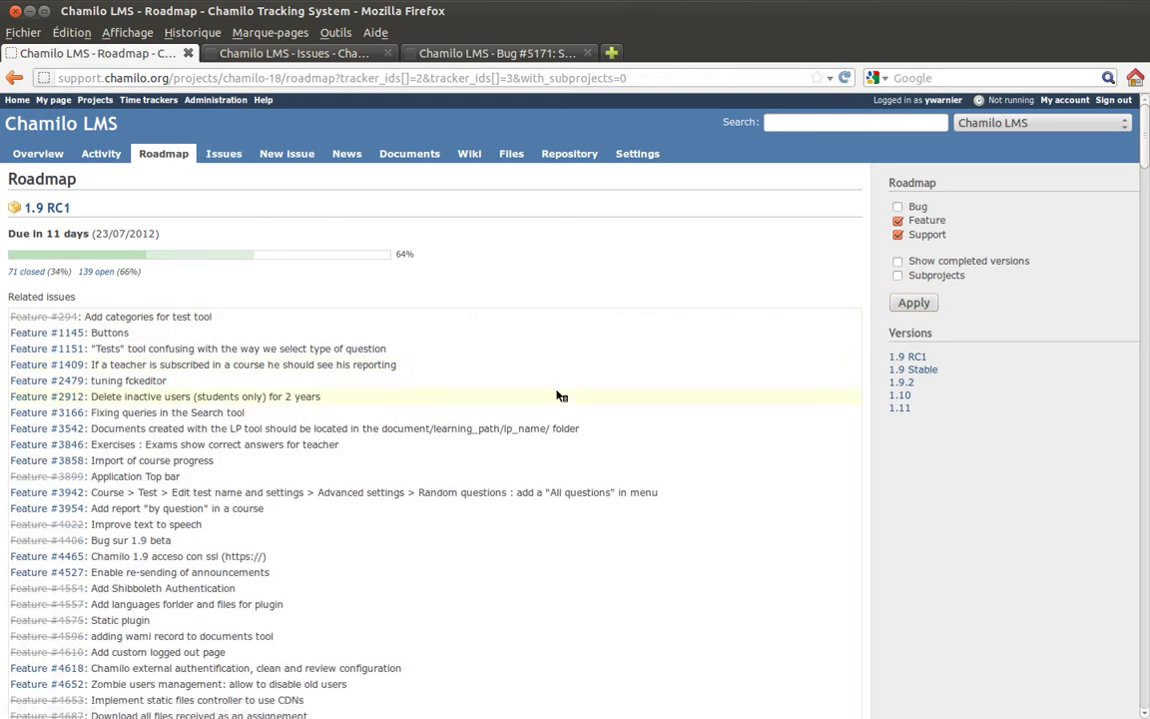
# Open the project's issue list and examine the status filter and the additional filters on offer
pyautogui.click(214, 160)
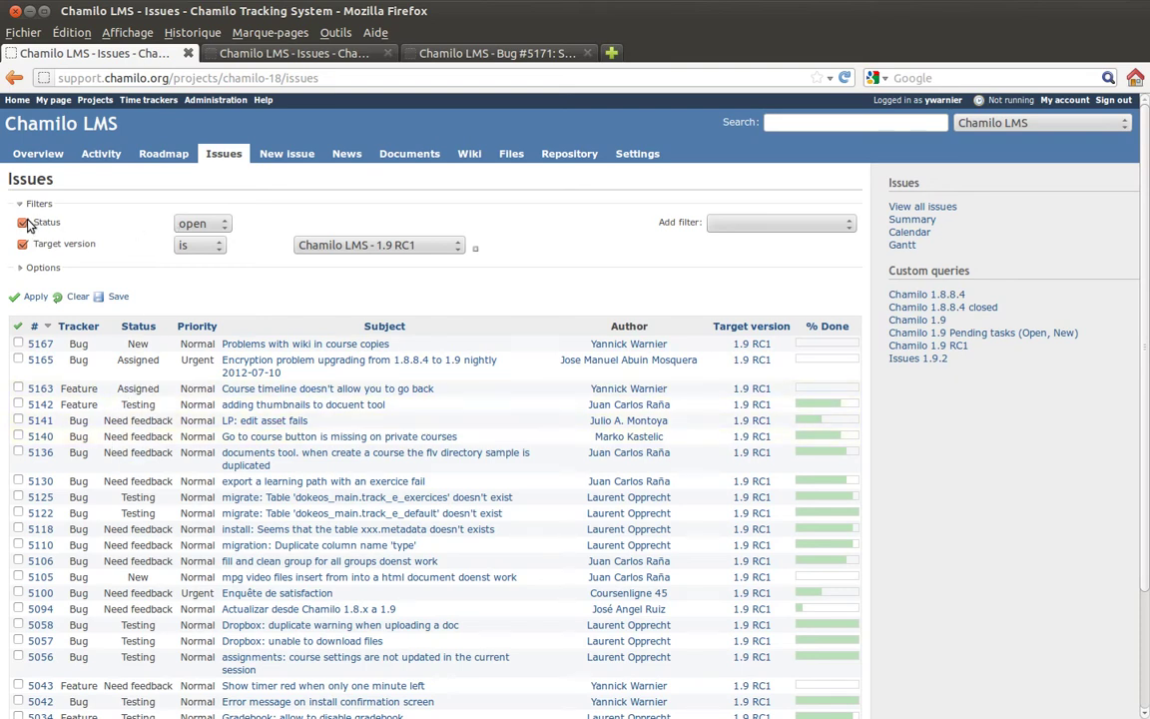
pyautogui.moveTo(33, 224); pyautogui.dragTo(268, 235)
pyautogui.click(267, 220)
pyautogui.click(747, 224)
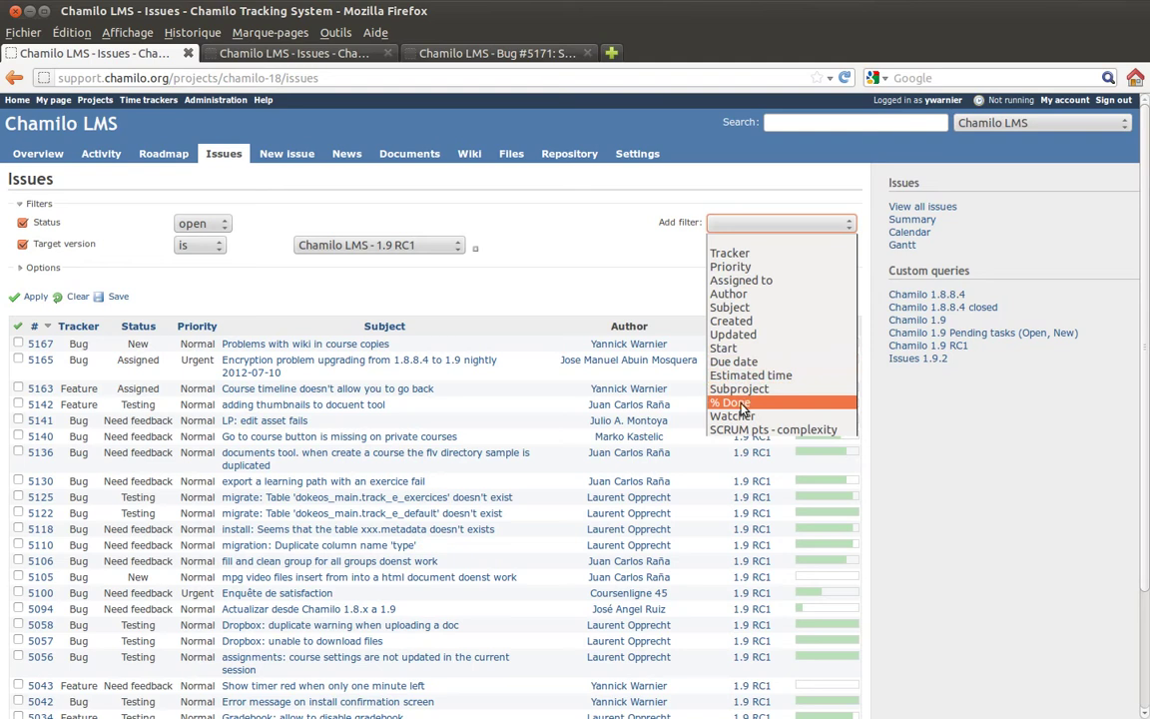
pyautogui.click(584, 259)
# Examine the page links and the per-page options below the issue list
pyautogui.scroll(-3, 539, 249)
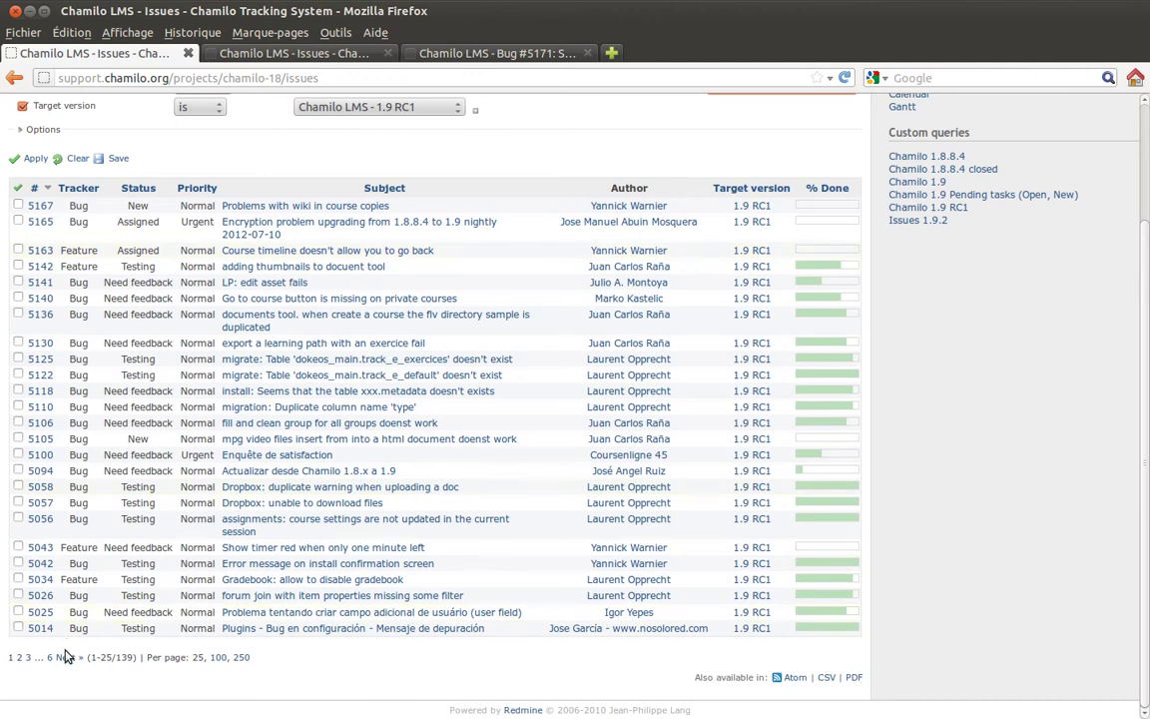
pyautogui.moveTo(181, 658); pyautogui.dragTo(197, 659)
pyautogui.click(199, 658)
pyautogui.scroll(3, 462, 379)
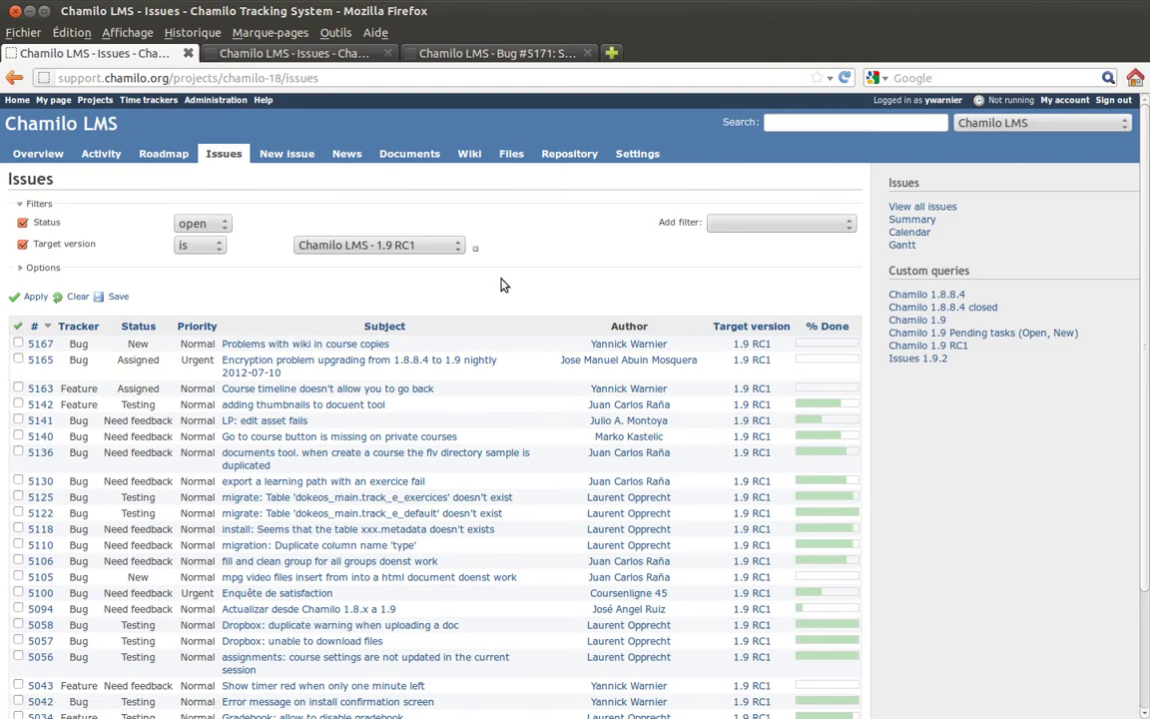
# Start a new issue and check the available tracker types, keeping Bug
pyautogui.click(288, 157)
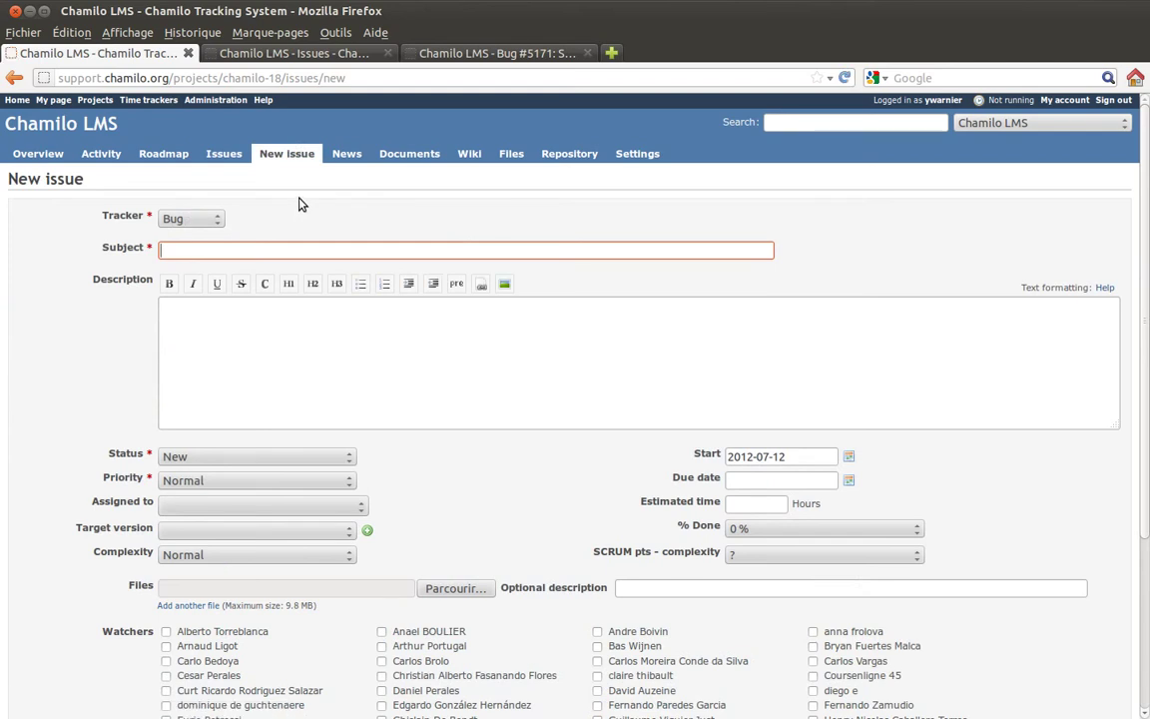
pyautogui.click(205, 219)
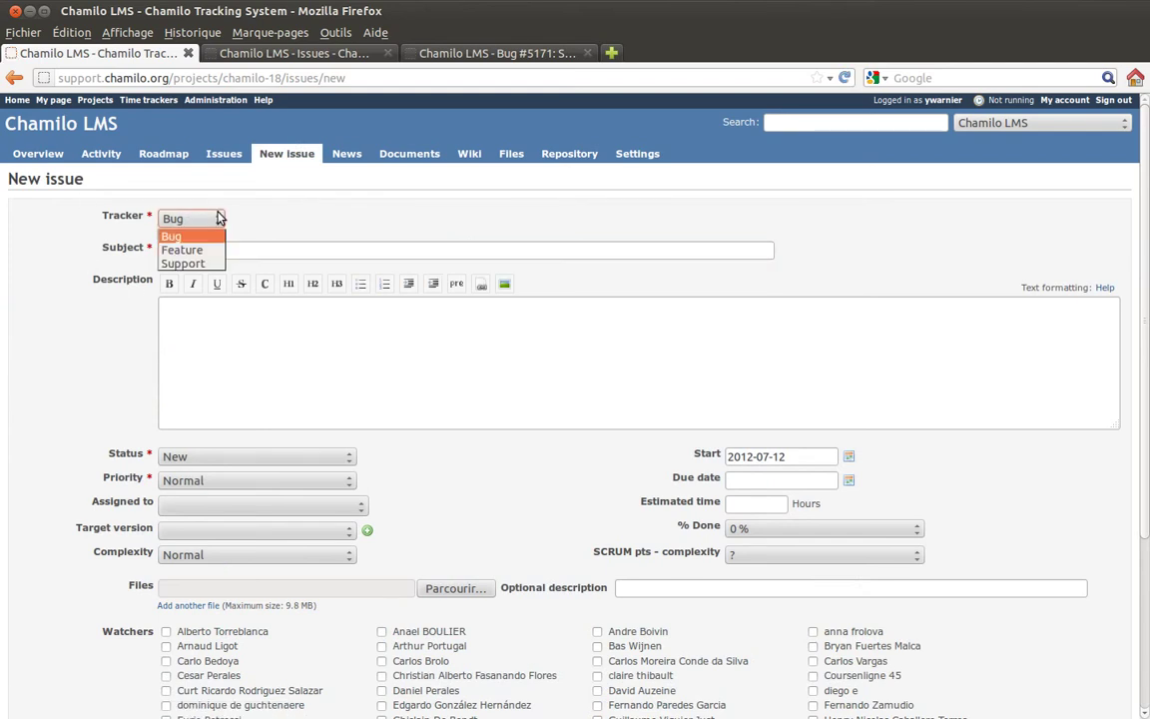
pyautogui.click(309, 228)
# Set the new issue's subject to "Something is wrong - demo issue2", reusing the earlier suggested subject
pyautogui.click(221, 251)
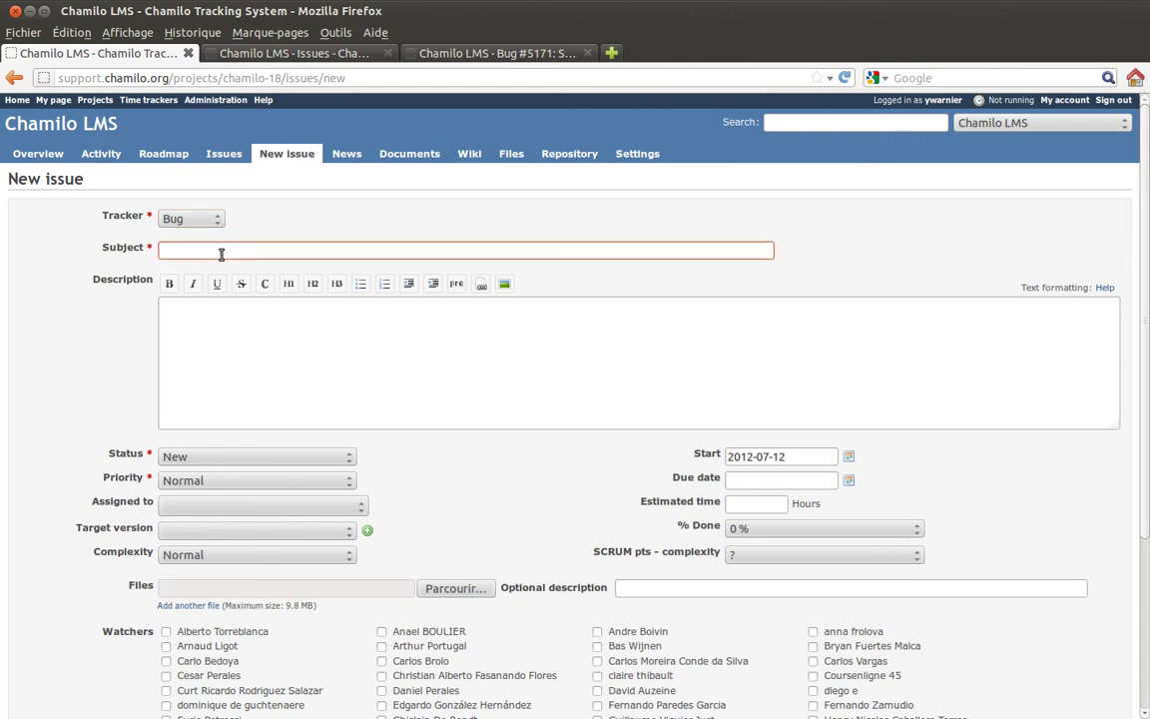
pyautogui.write('Demo issue')
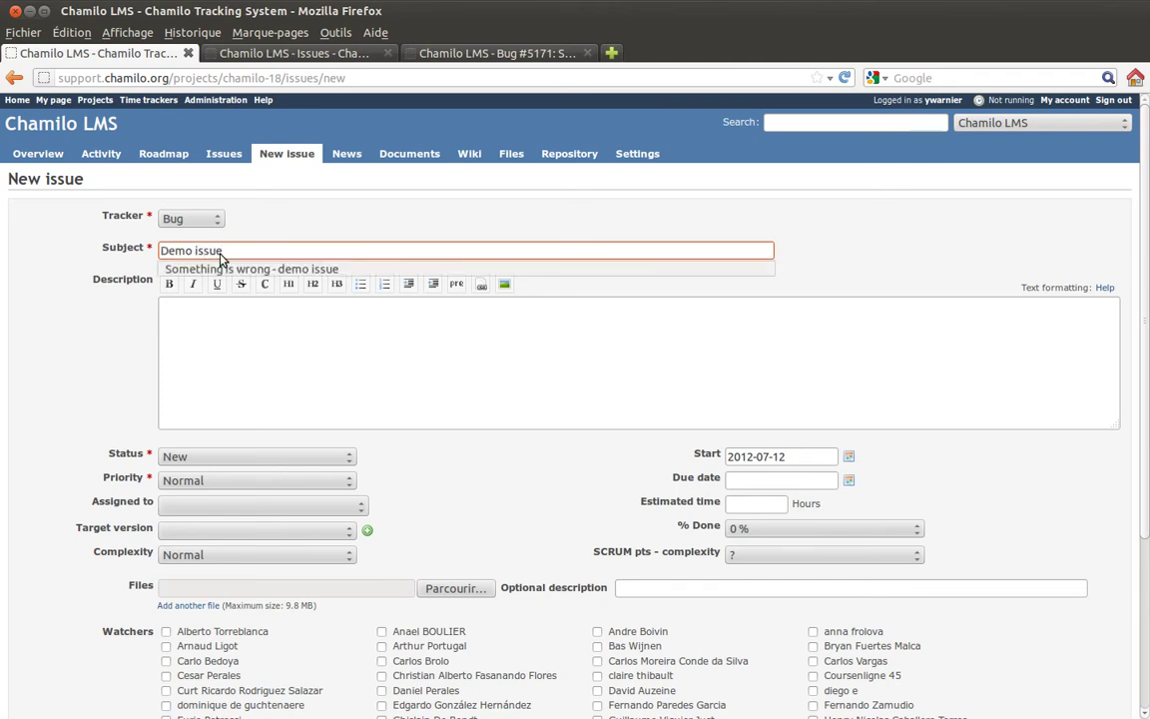
pyautogui.click(230, 269)
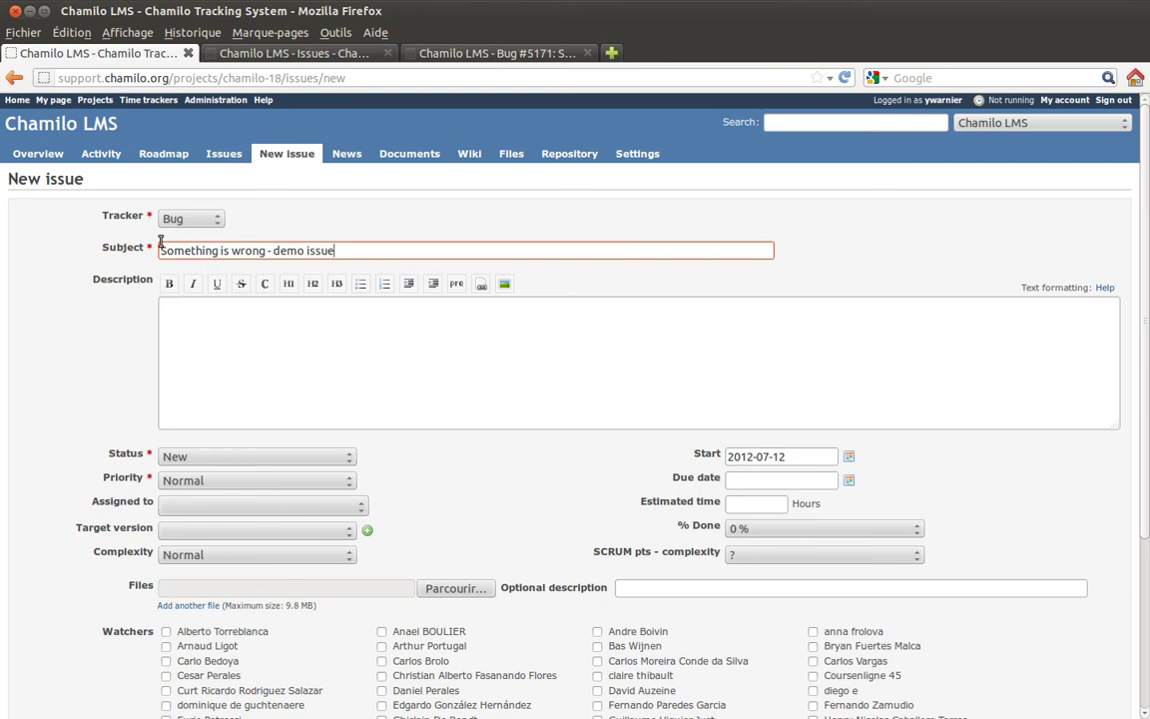
pyautogui.click(359, 250)
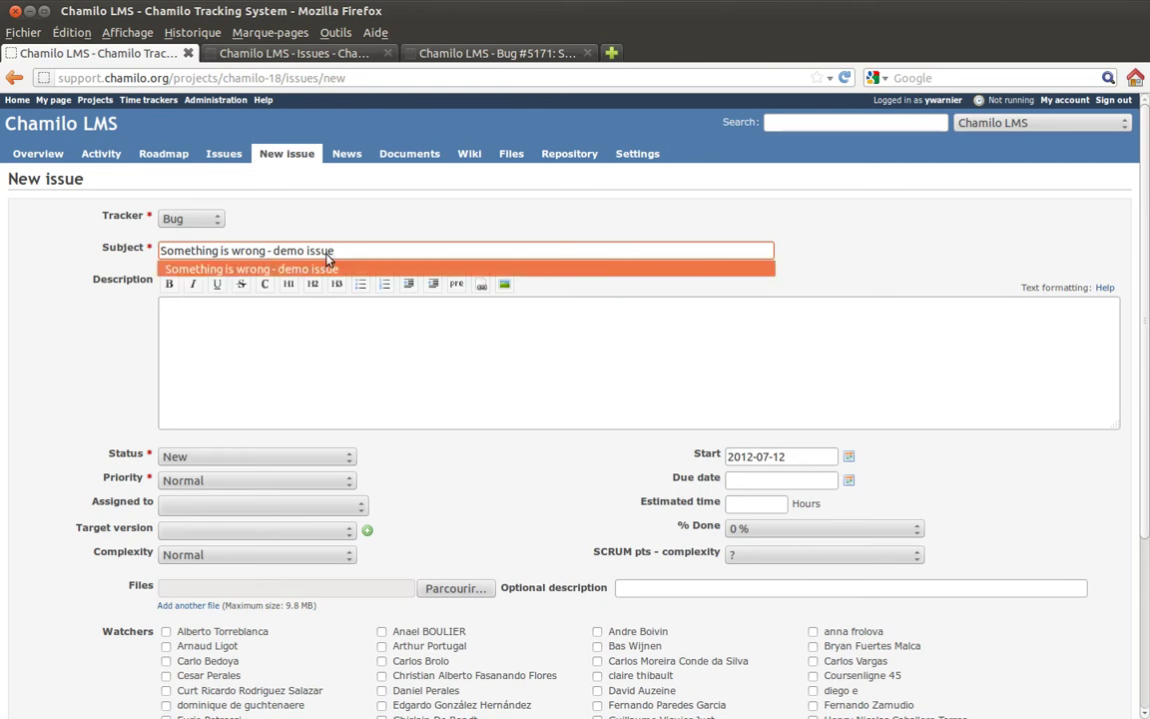
pyautogui.write('2')
# Fill the issue description with the dummy text "sznvfksjdnvkjcs sd vsv sd sdvs dvsz efzef zef z"
pyautogui.click(322, 333)
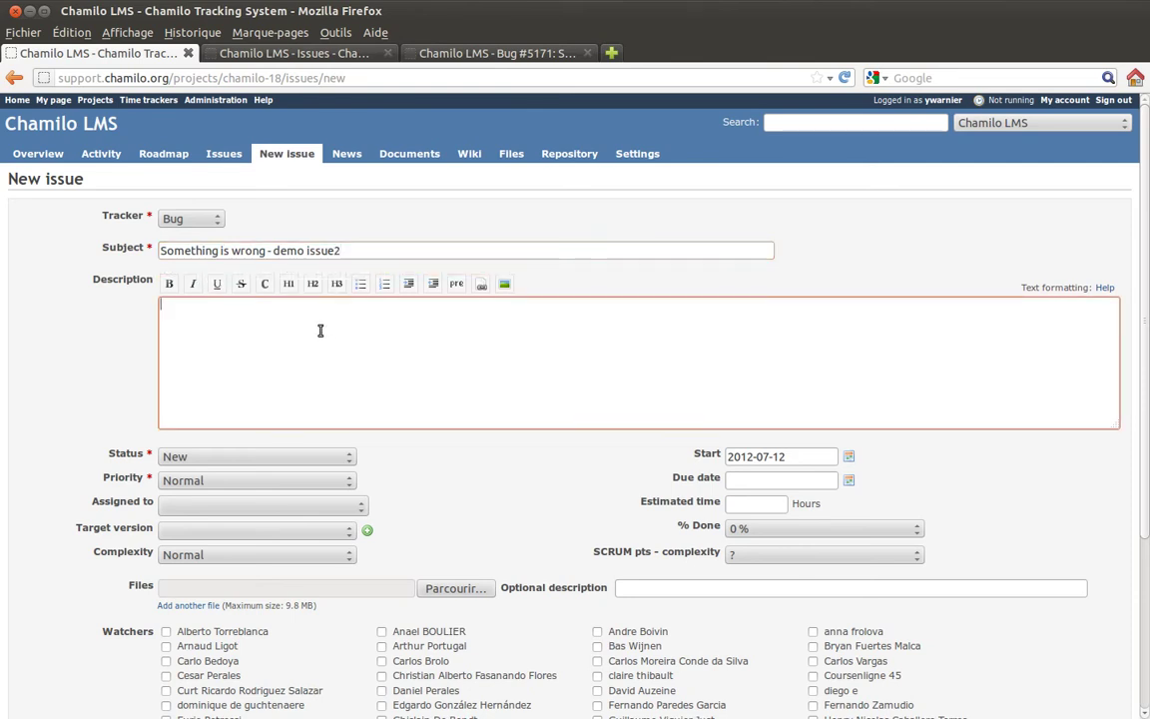
pyautogui.write('sznvfksjdnvkjcs  sd vs')
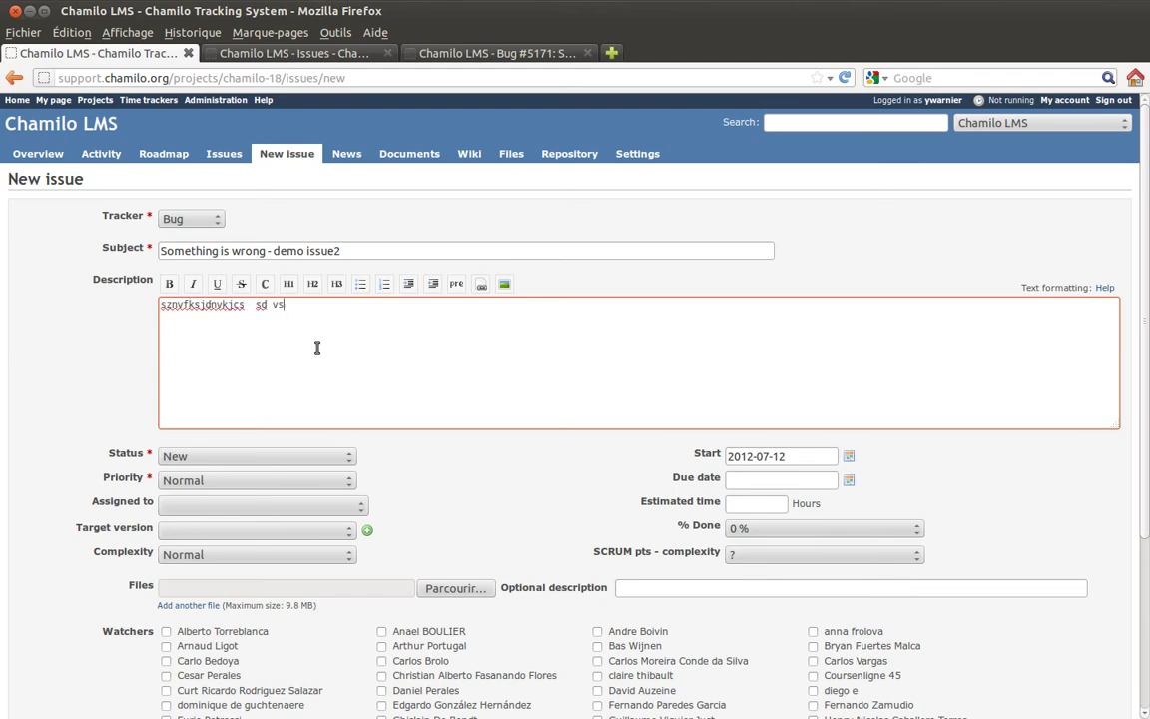
pyautogui.write('v sd sdvs dvsz efzef zef z')
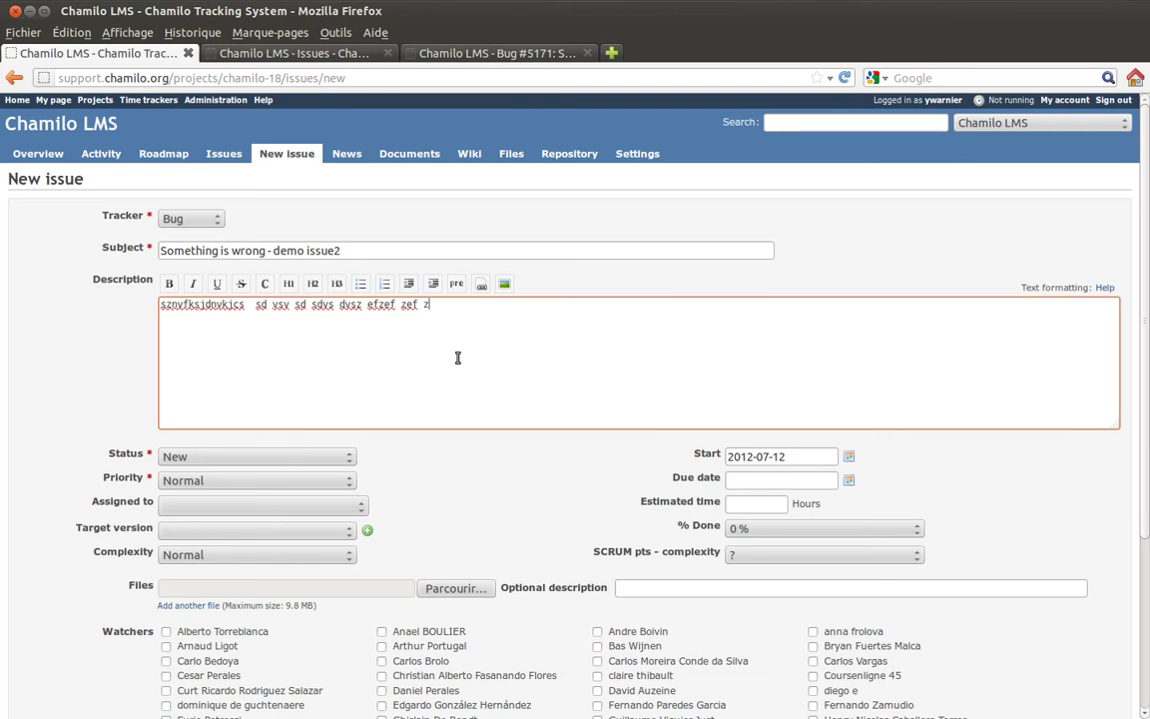
# Assign the new issue to a team member and set its status to Assigned
pyautogui.click(208, 510)
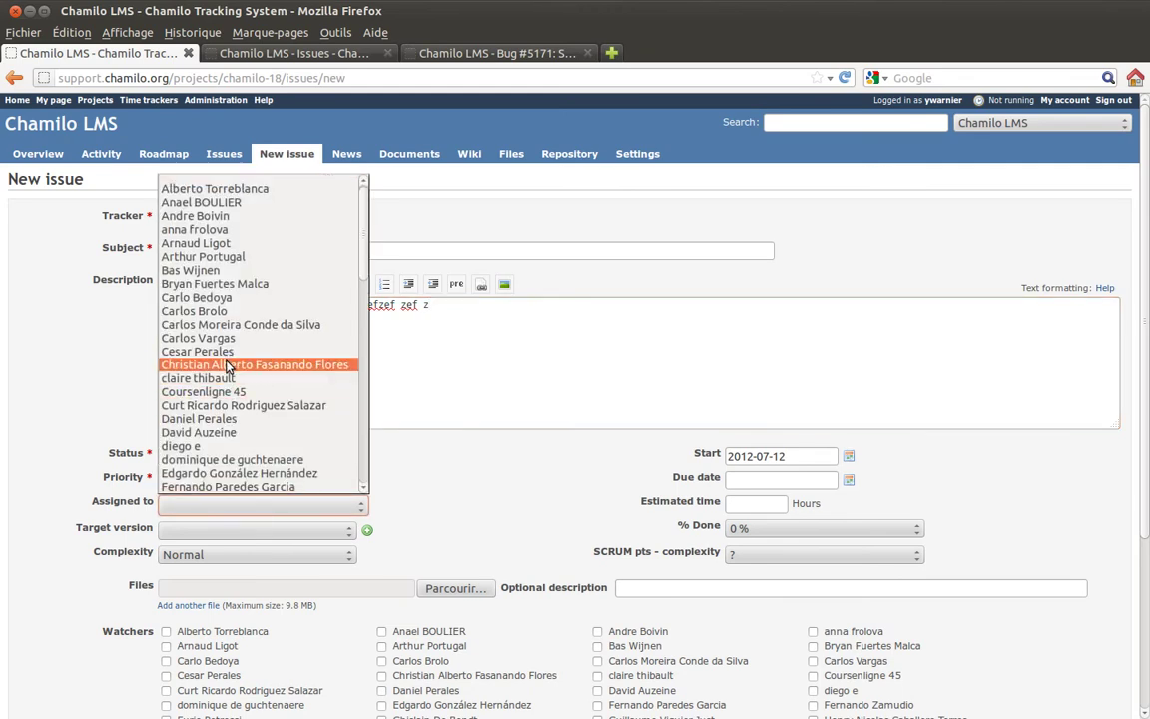
pyautogui.click(229, 352)
pyautogui.click(211, 458)
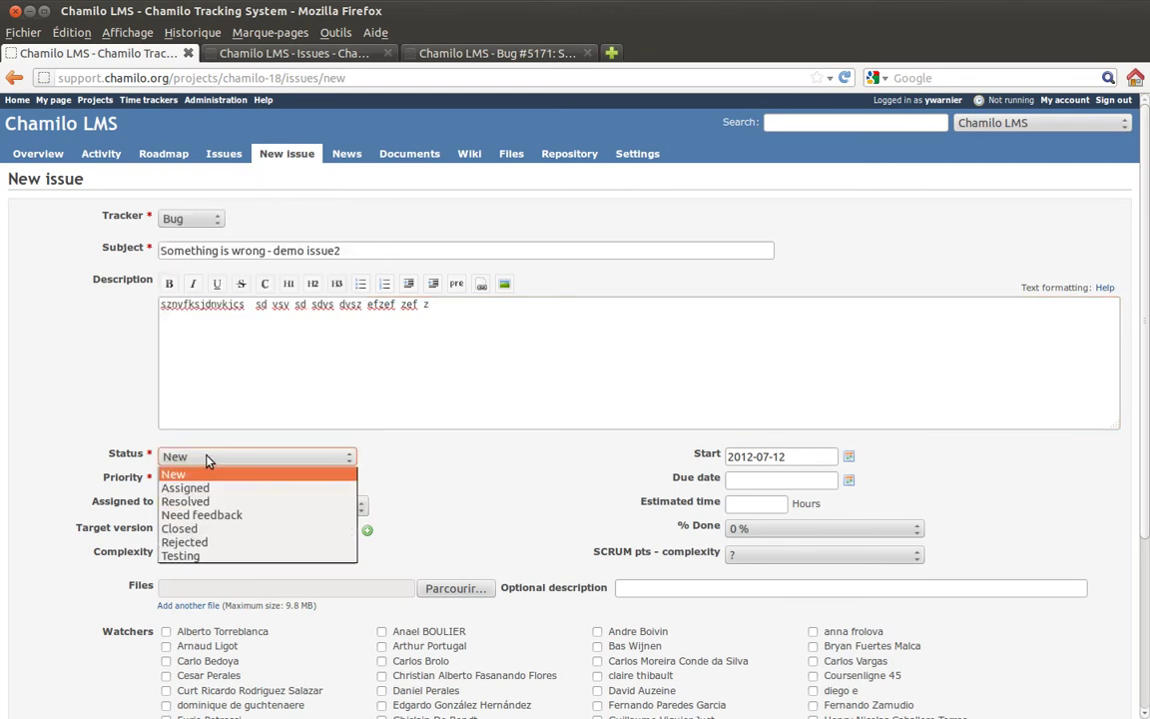
pyautogui.click(204, 489)
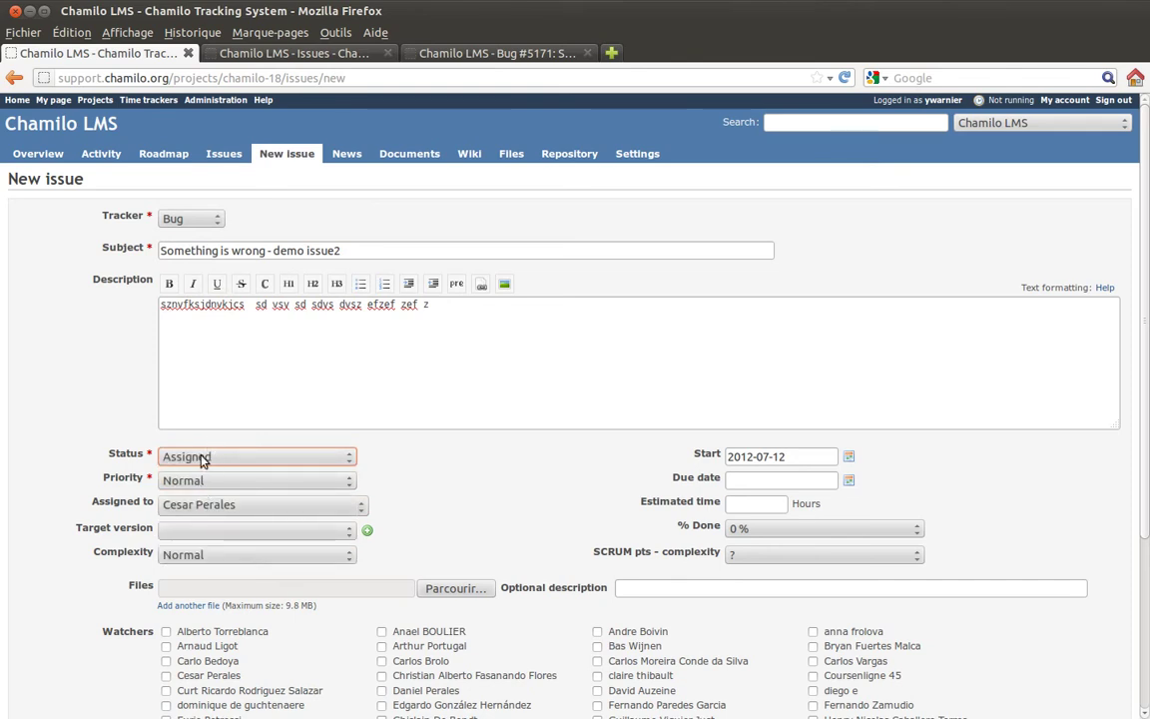
pyautogui.click(273, 510)
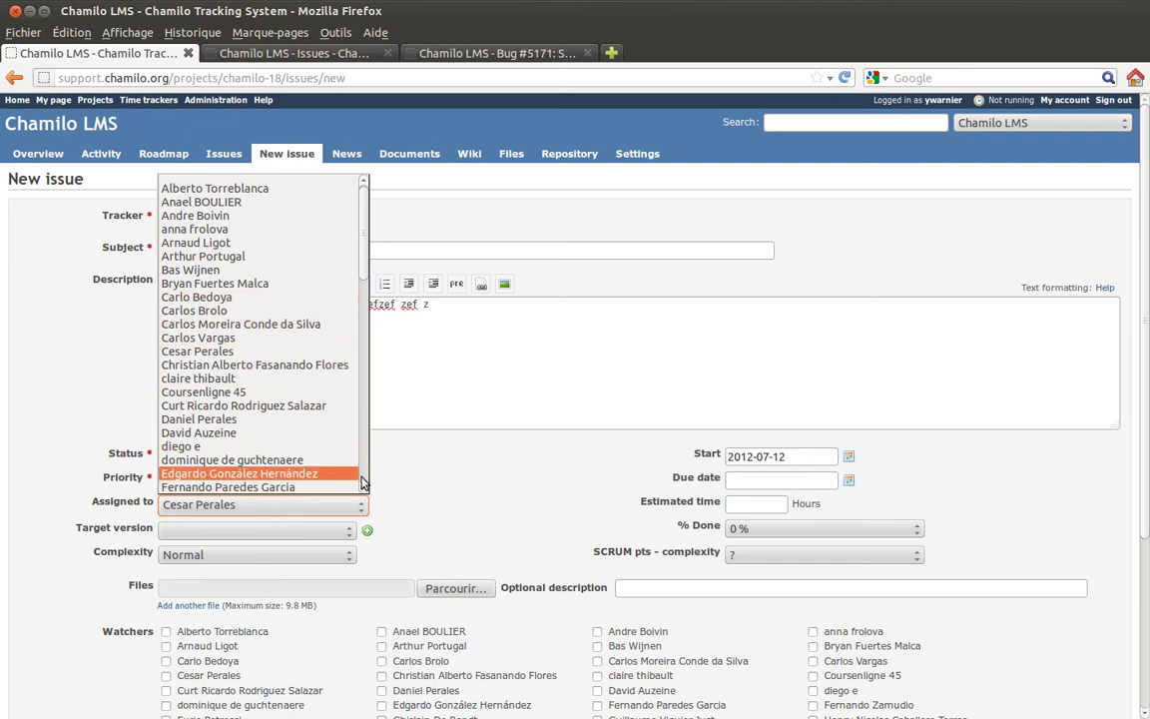
pyautogui.click(539, 500)
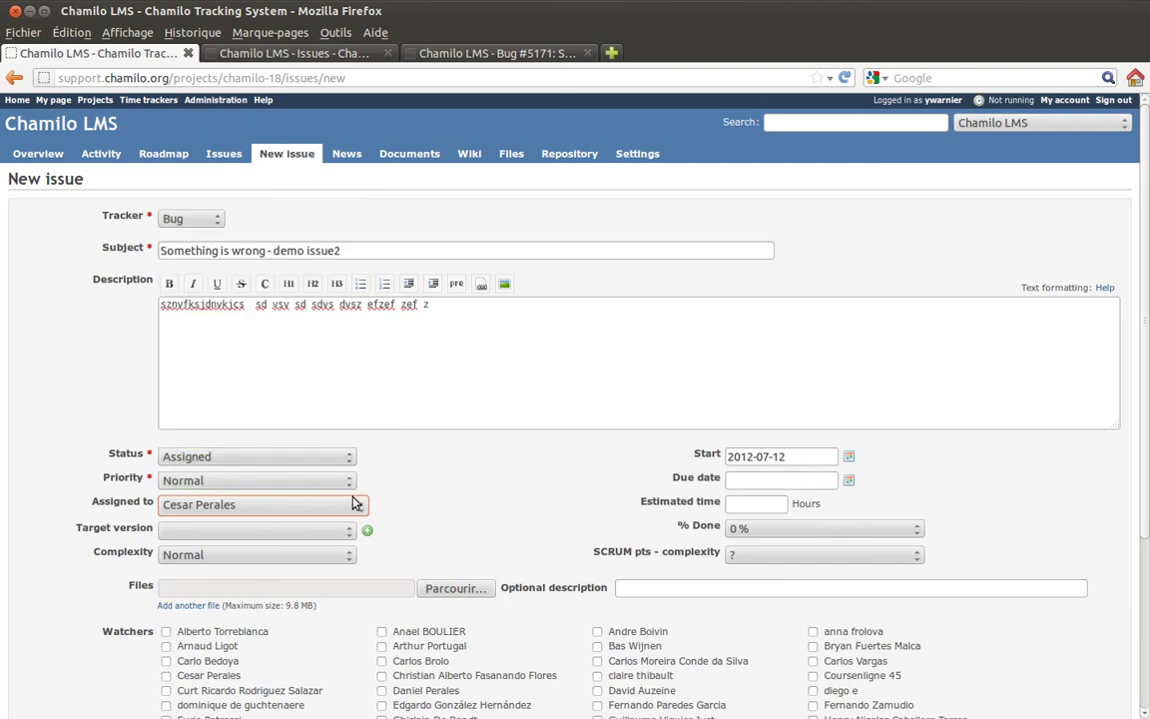
# Check the available target versions and complexity levels, leaving the target version blank and the complexity at Normal
pyautogui.click(307, 532)
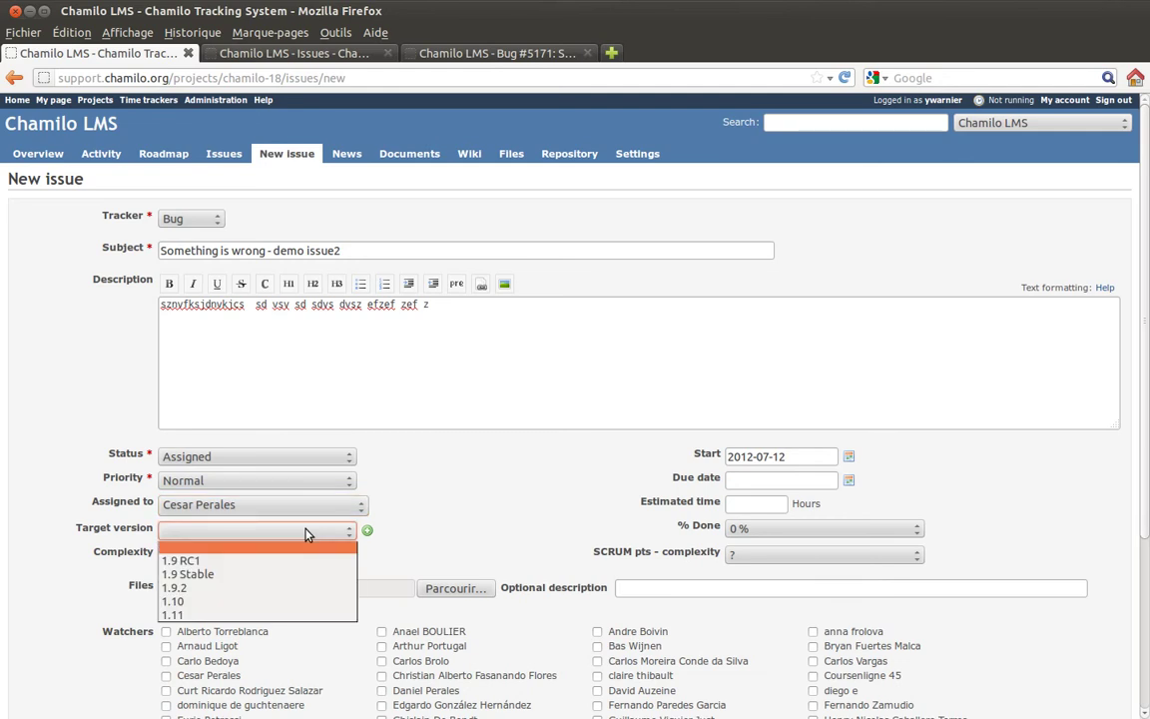
pyautogui.click(389, 530)
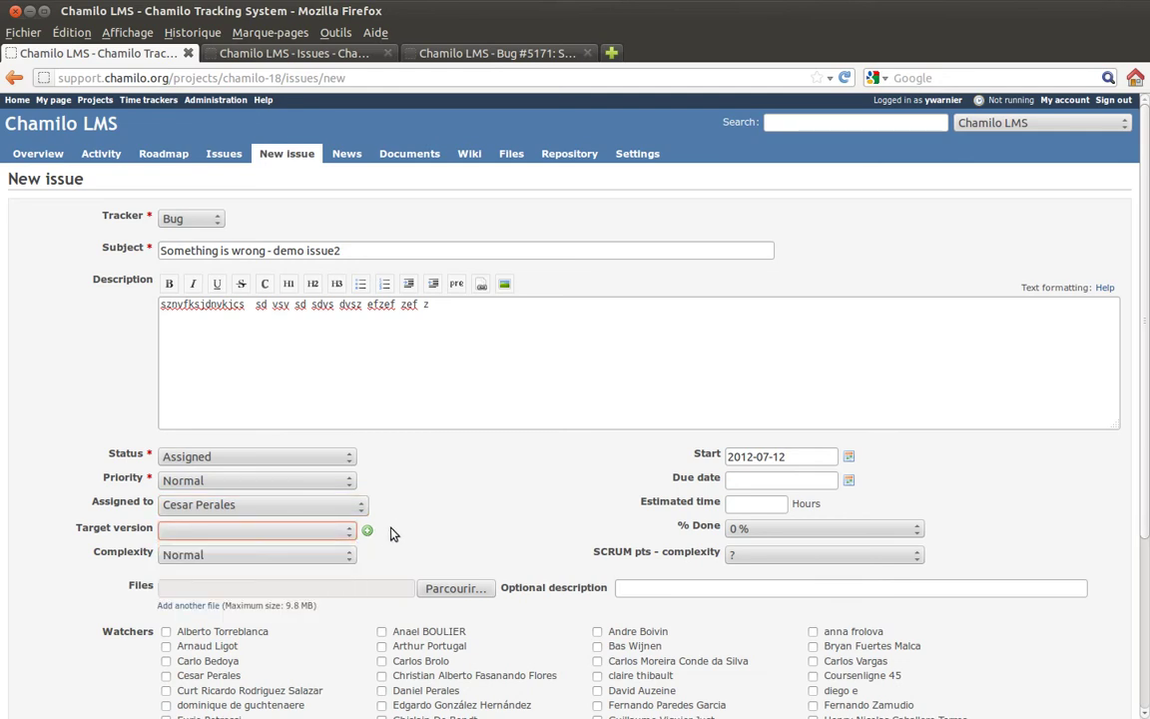
pyautogui.click(308, 532)
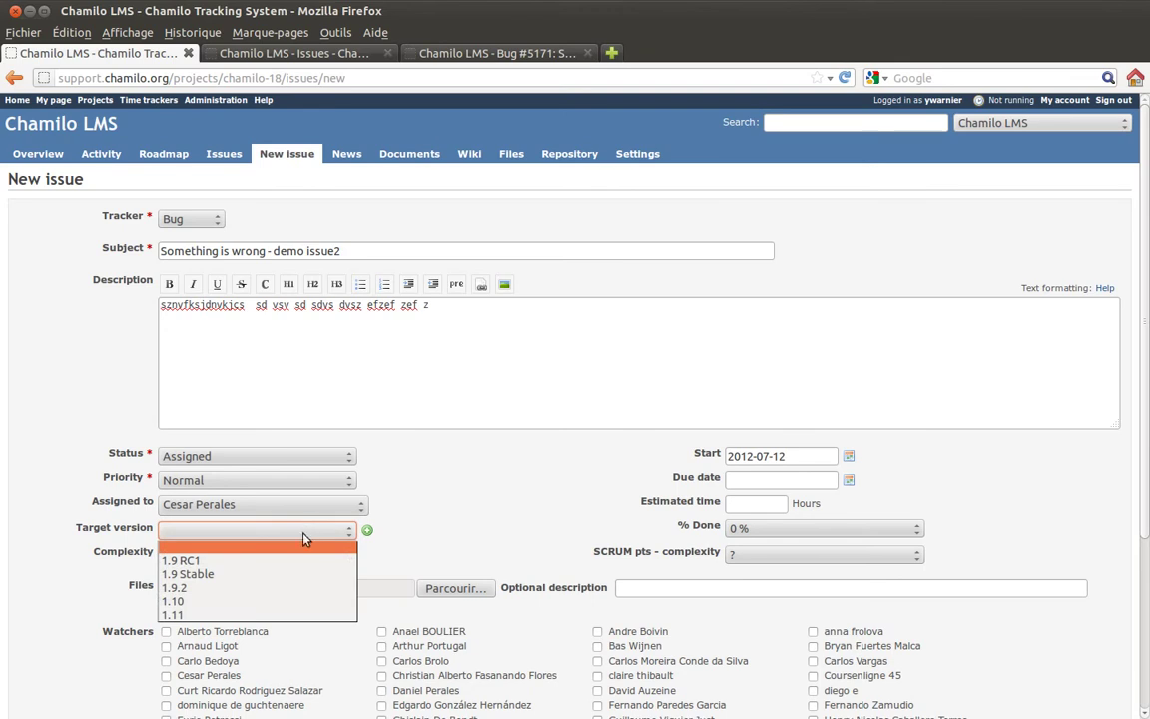
pyautogui.click(304, 546)
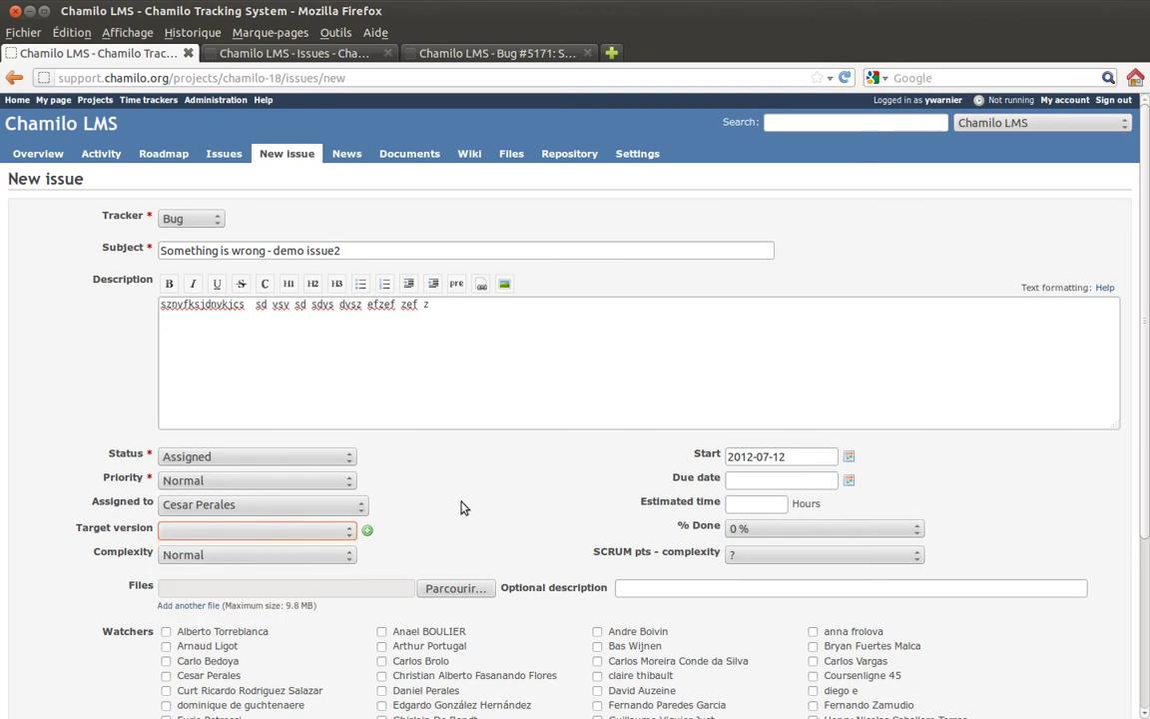
pyautogui.click(232, 554)
pyautogui.click(232, 555)
pyautogui.click(231, 554)
pyautogui.click(216, 612)
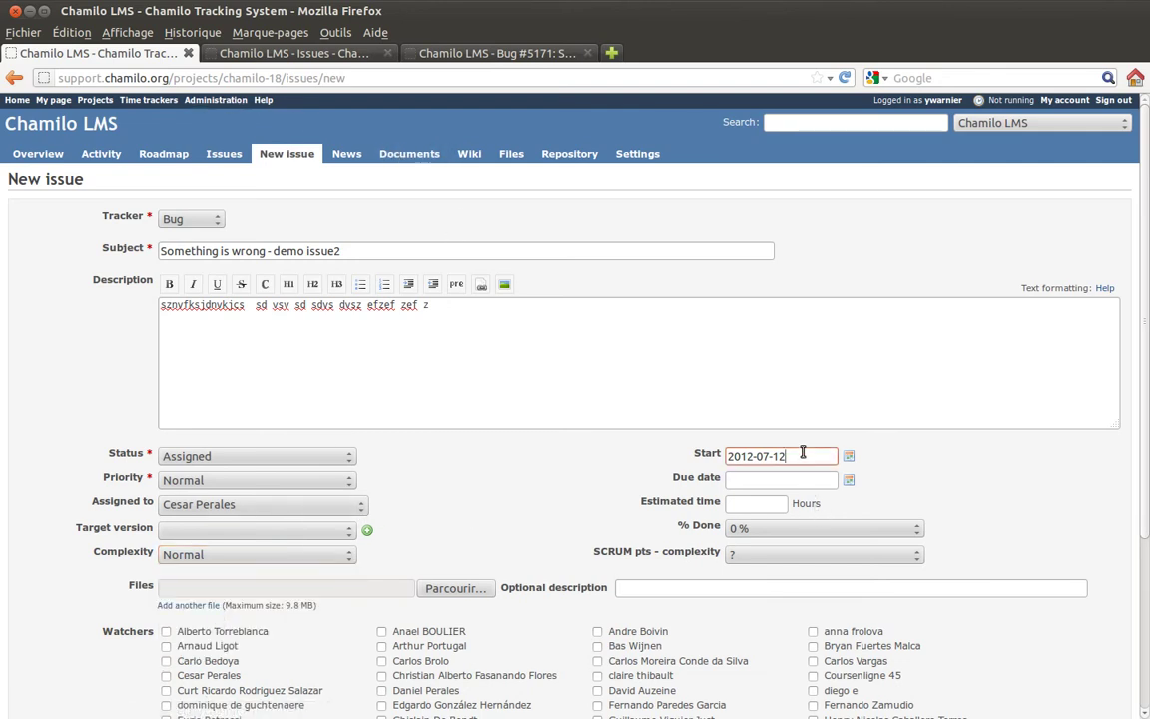
# Leave the due date empty and set the issue's estimated time to 3 hours
pyautogui.click(788, 481)
pyautogui.click(764, 502)
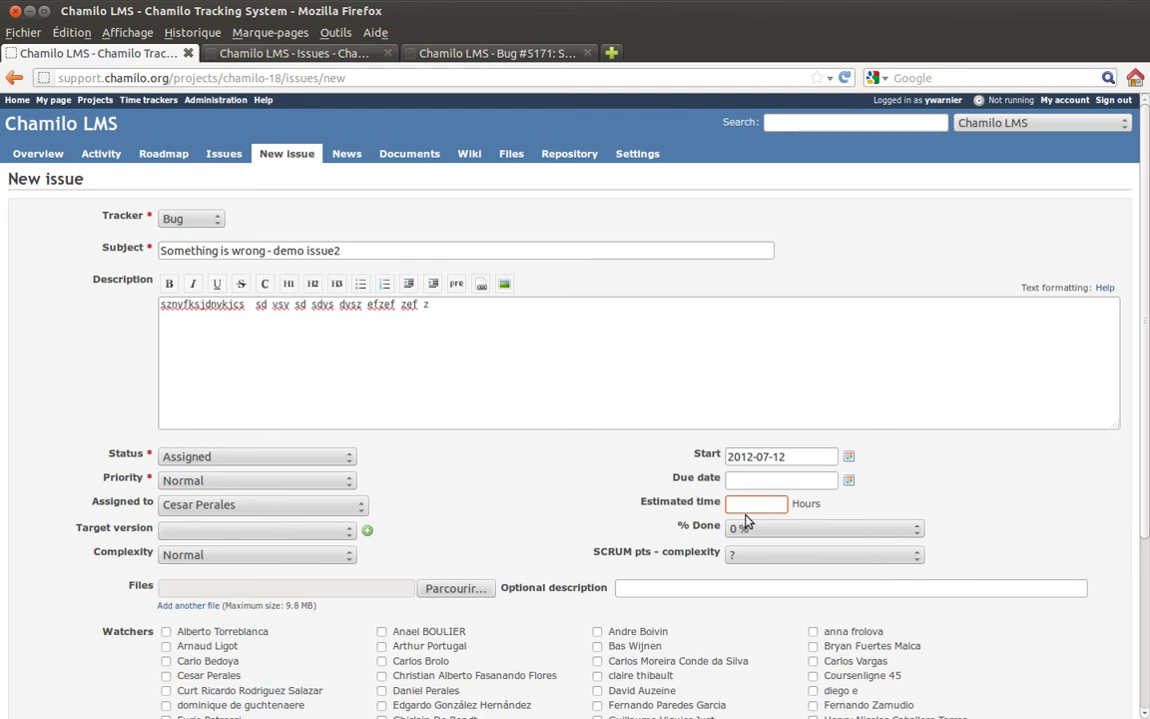
pyautogui.write('3')
# Add two more file attachment rows and select one team member as a watcher of the issue
pyautogui.scroll(-3, 954, 488)
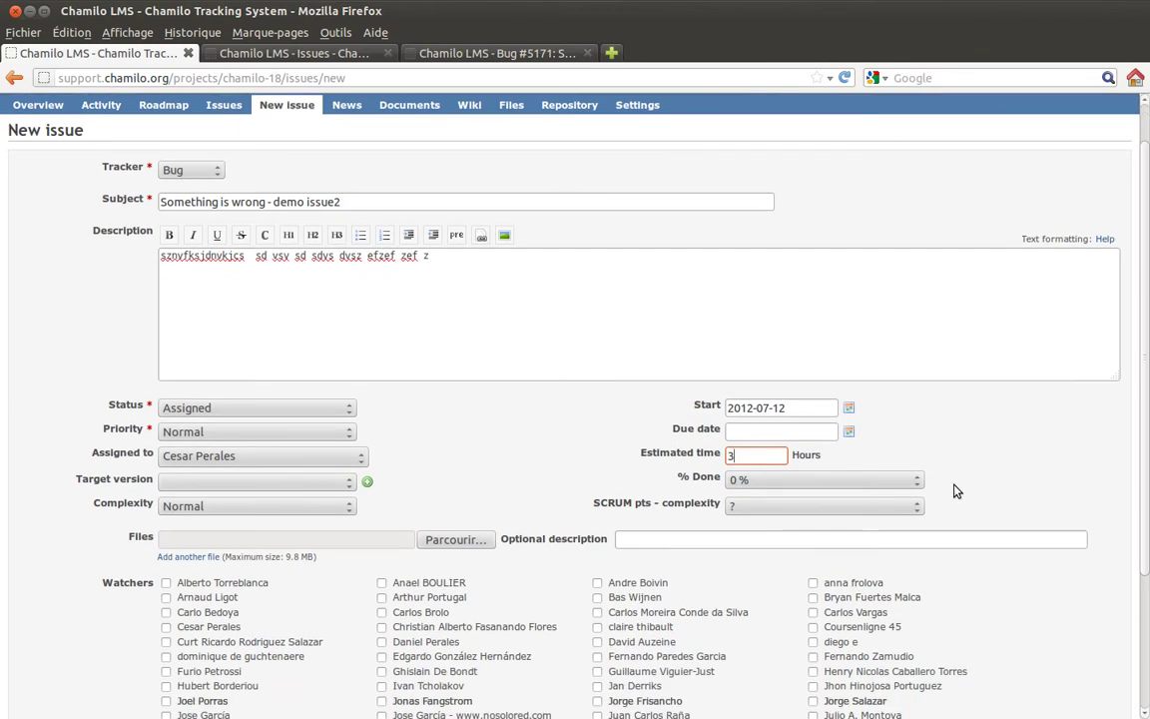
pyautogui.scroll(-1, 954, 490)
pyautogui.scroll(-1, 954, 490)
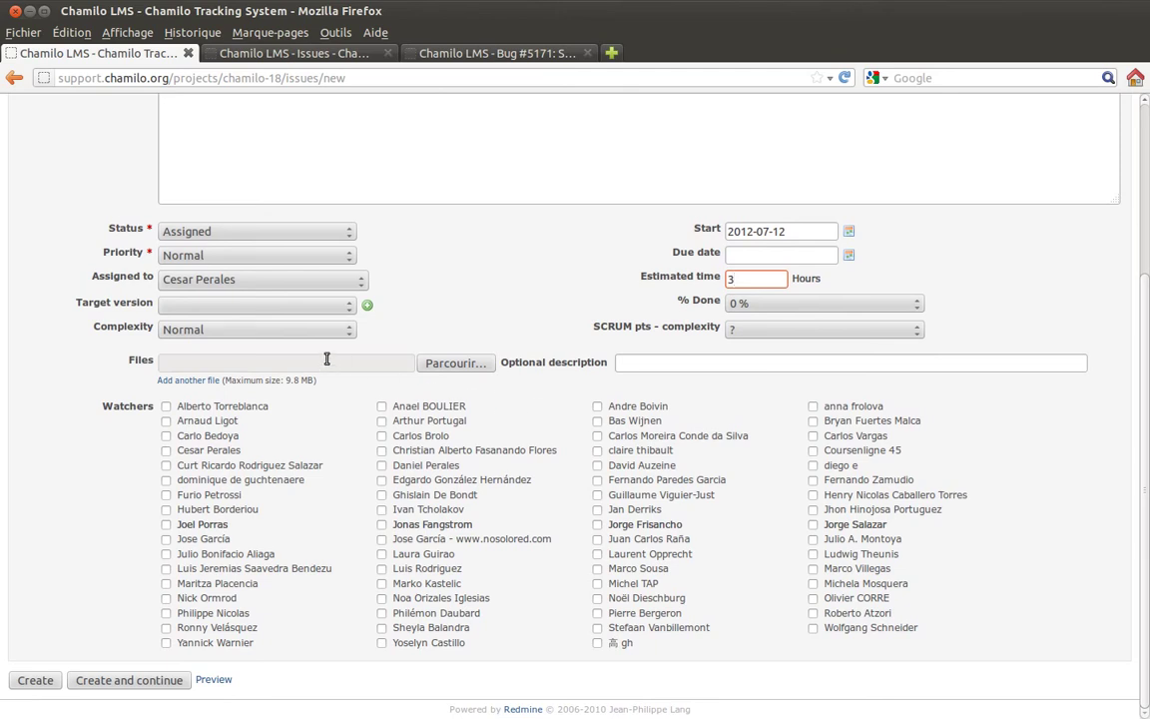
pyautogui.click(168, 381)
pyautogui.click(174, 402)
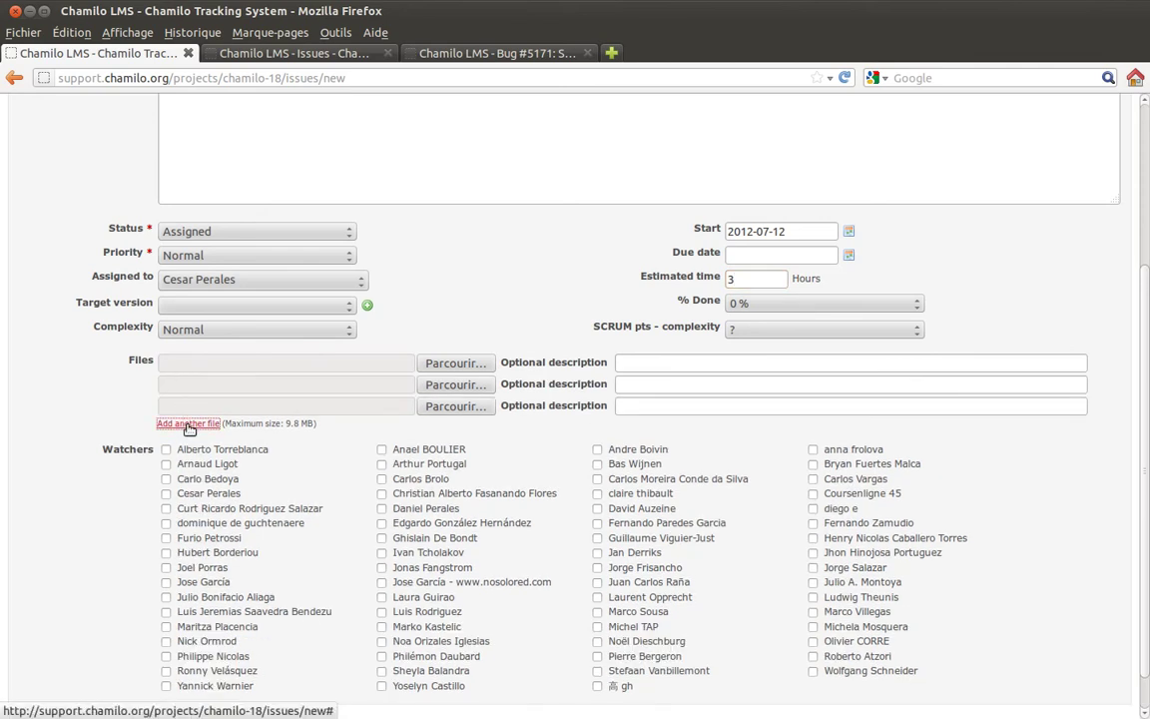
pyautogui.scroll(-1, 56, 404)
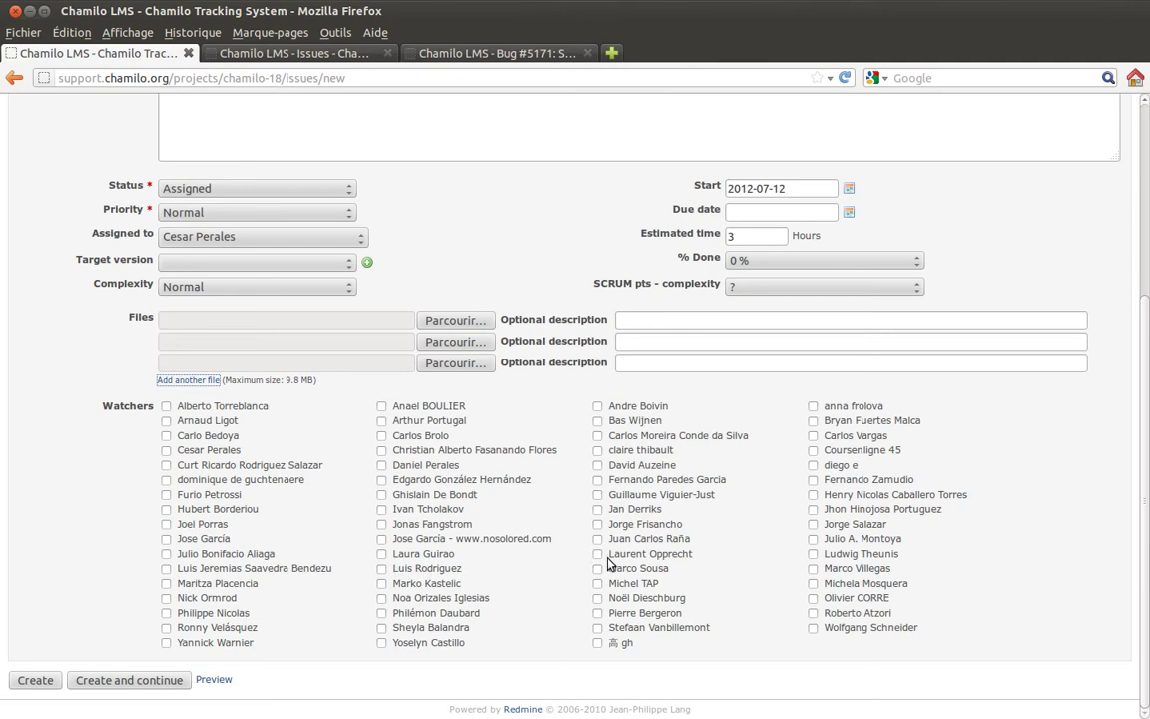
pyautogui.click(811, 542)
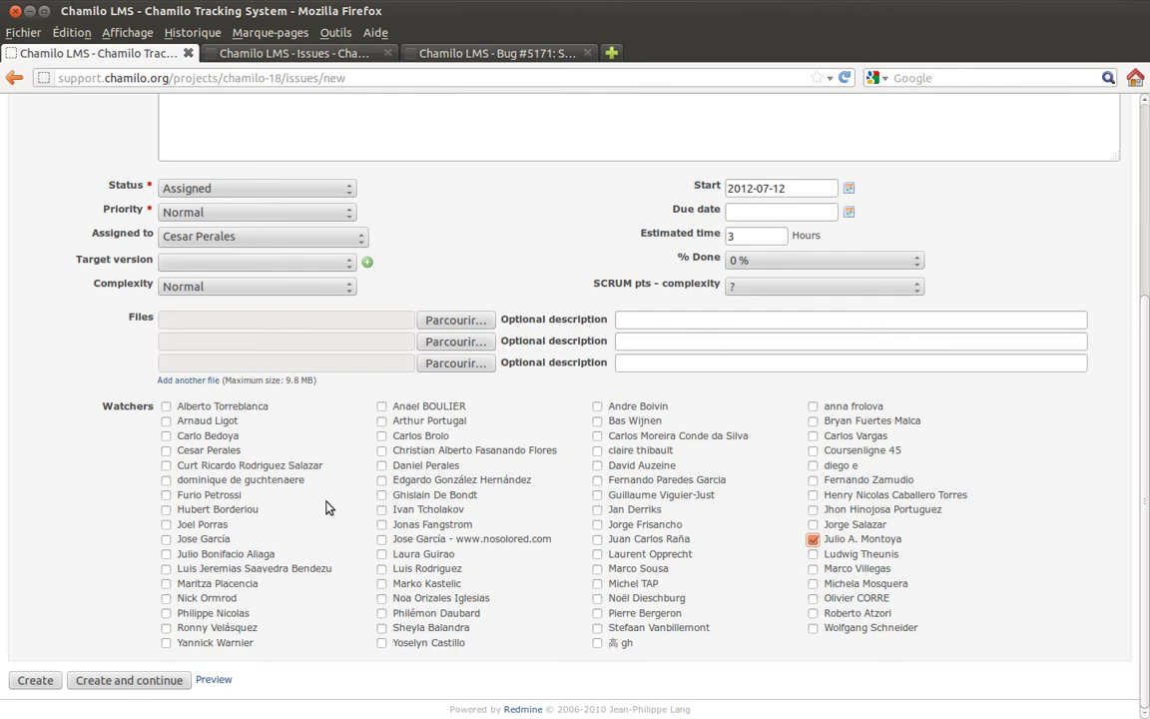
# Remove the trailing "z" from the issue description and create the issue
pyautogui.scroll(3, 445, 297)
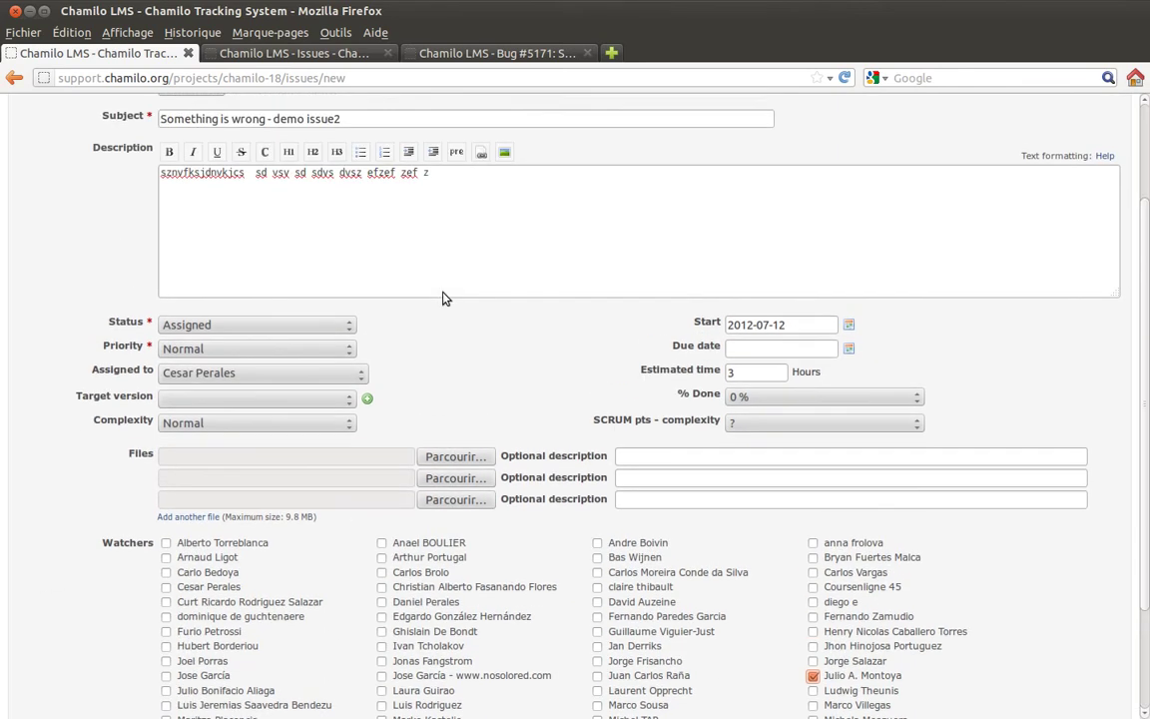
pyautogui.click(339, 230)
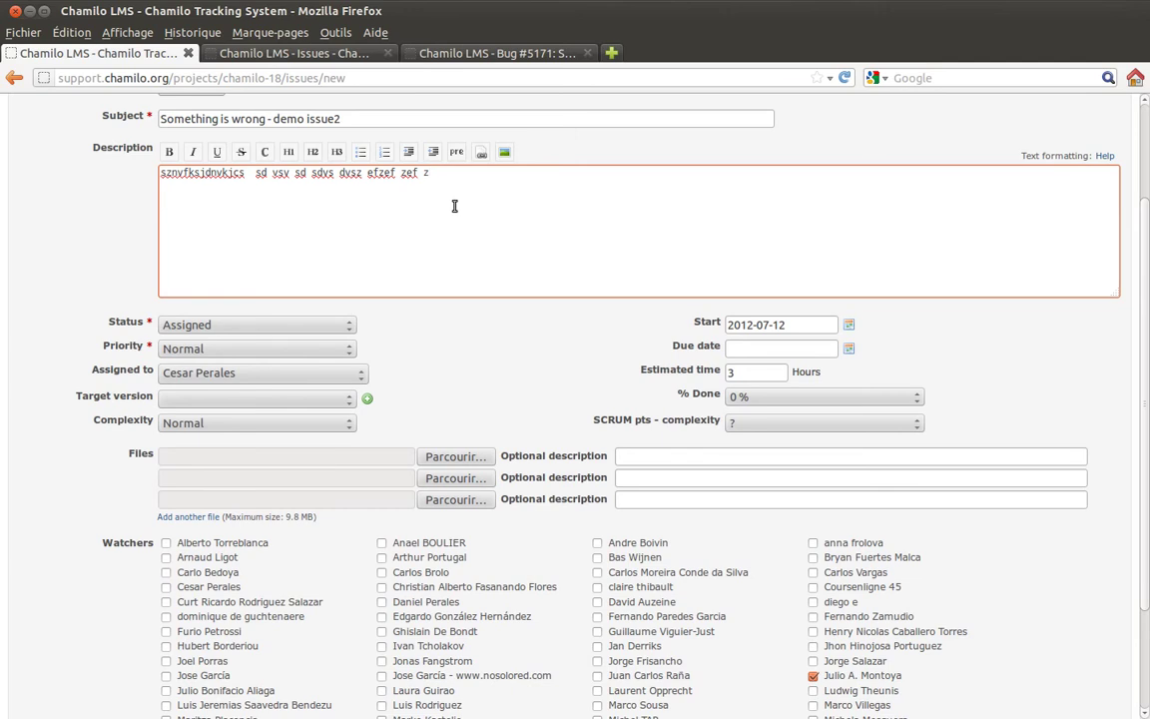
pyautogui.press('BackSpace')
pyautogui.press('BackSpace')
pyautogui.scroll(-3, 40, 215)
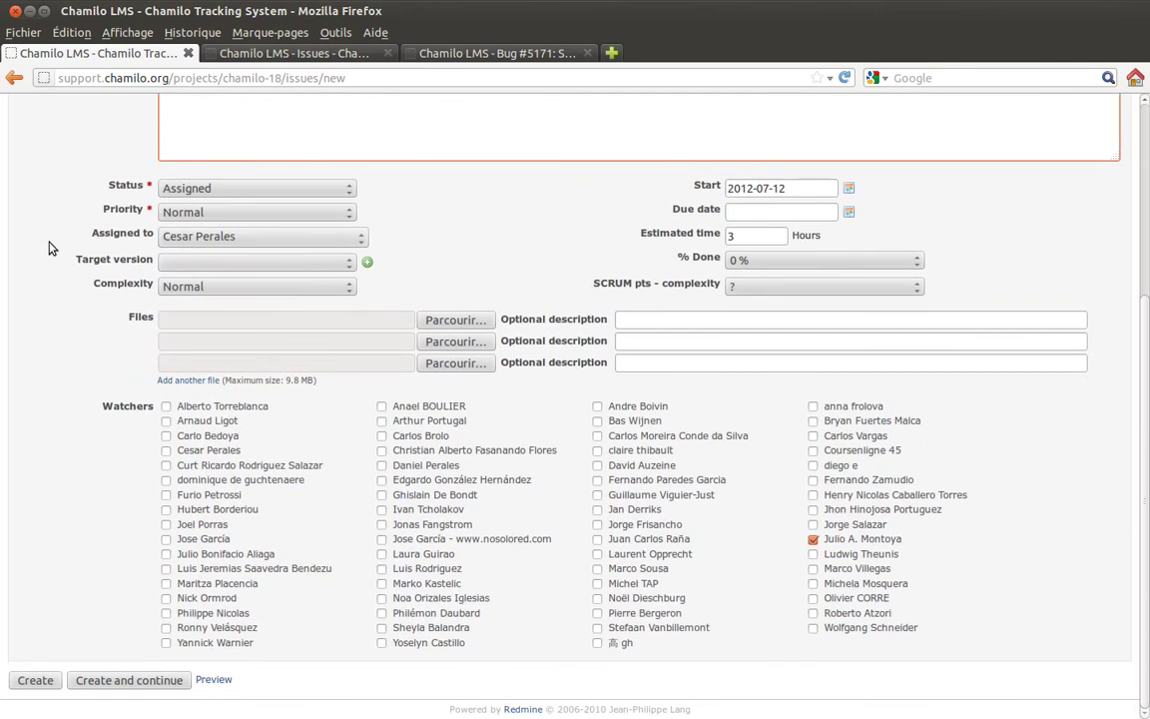
pyautogui.click(34, 680)
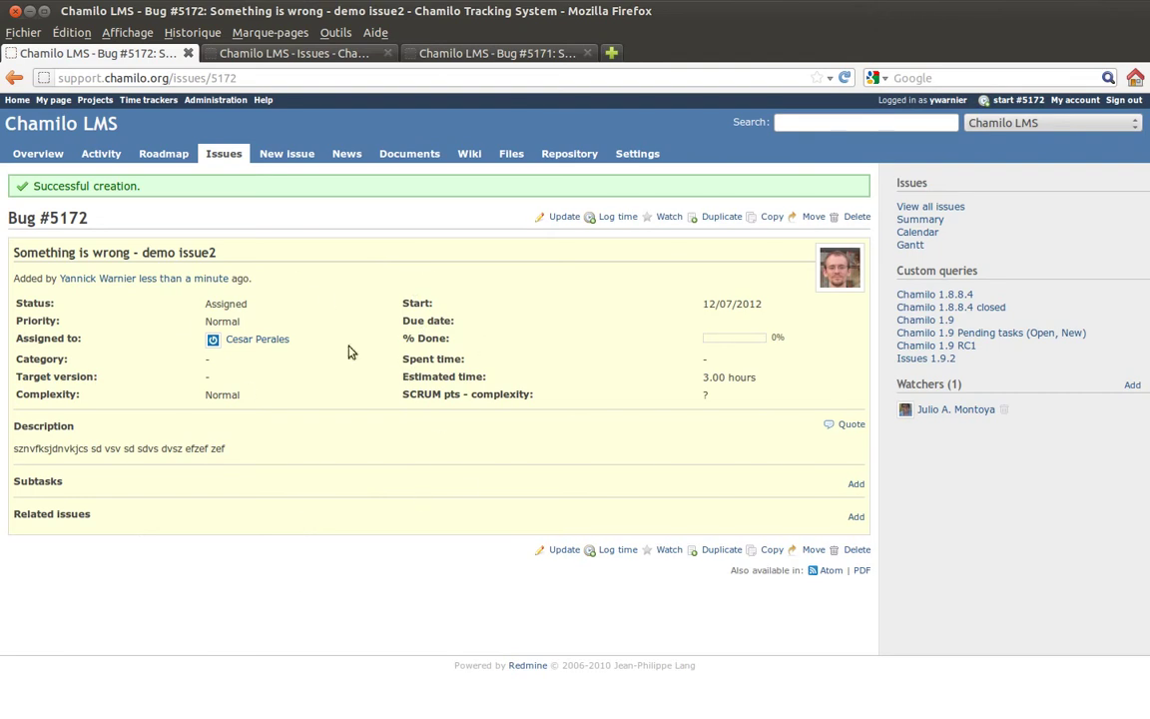
# Review the created issue's status, priority, assignee, category and complexity fields
pyautogui.doubleClick(30, 304)
pyautogui.doubleClick(36, 320)
pyautogui.doubleClick(47, 340)
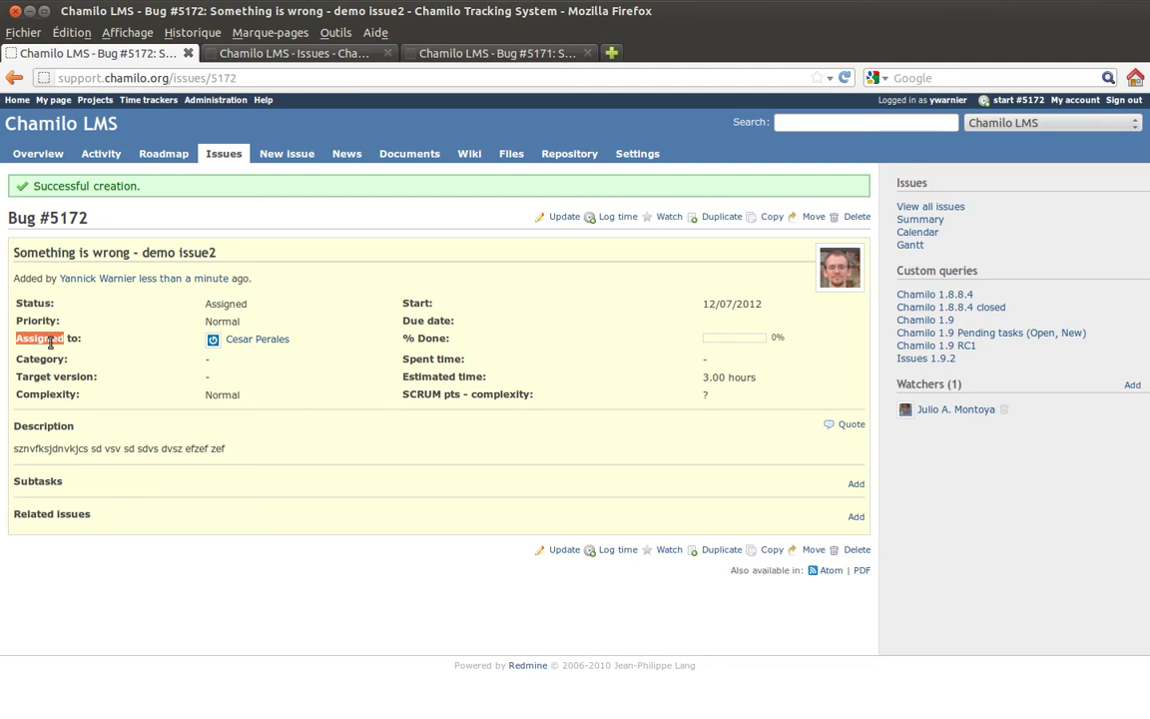
pyautogui.click(47, 360)
pyautogui.doubleClick(46, 360)
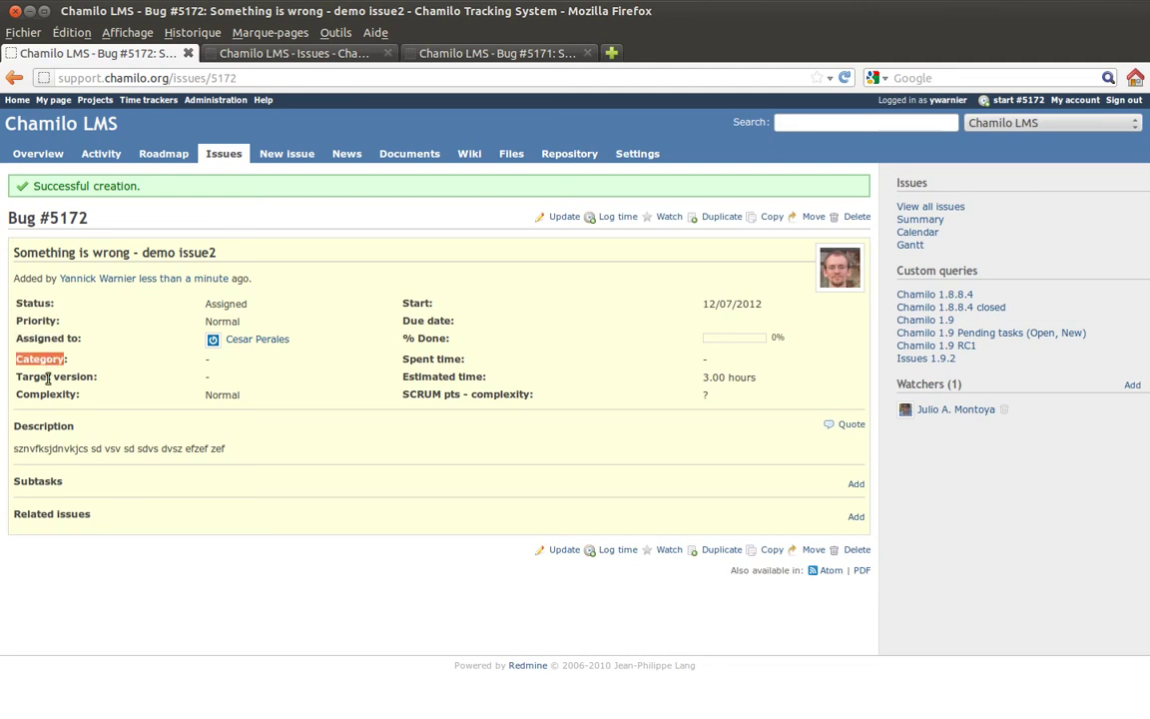
pyautogui.doubleClick(58, 396)
pyautogui.click(240, 416)
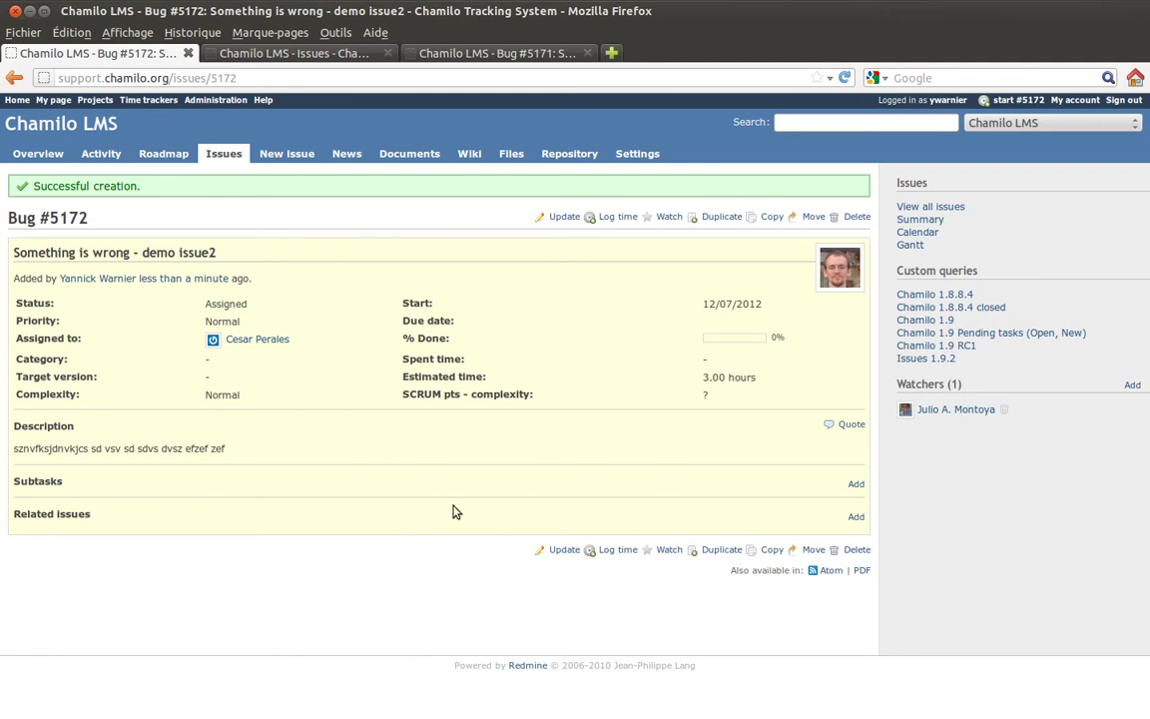
# Open the related-issue form, choose the "follows" relation, and examine its issue number and delay fields without adding a relation
pyautogui.click(855, 520)
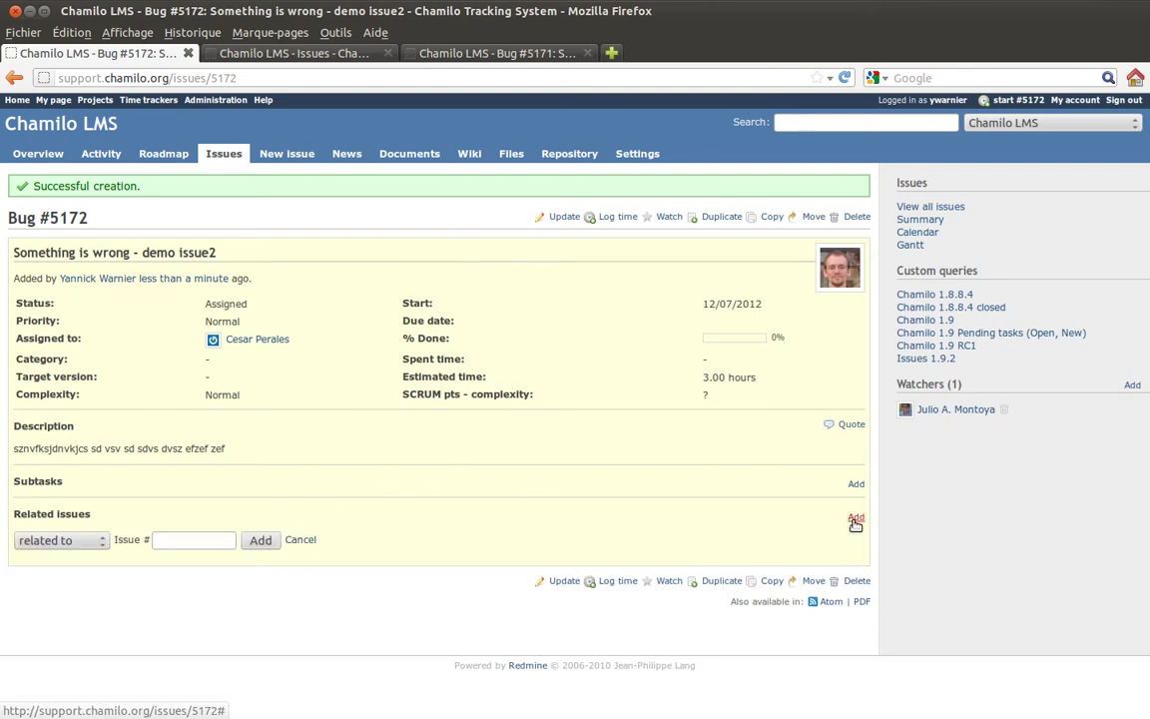
pyautogui.click(90, 541)
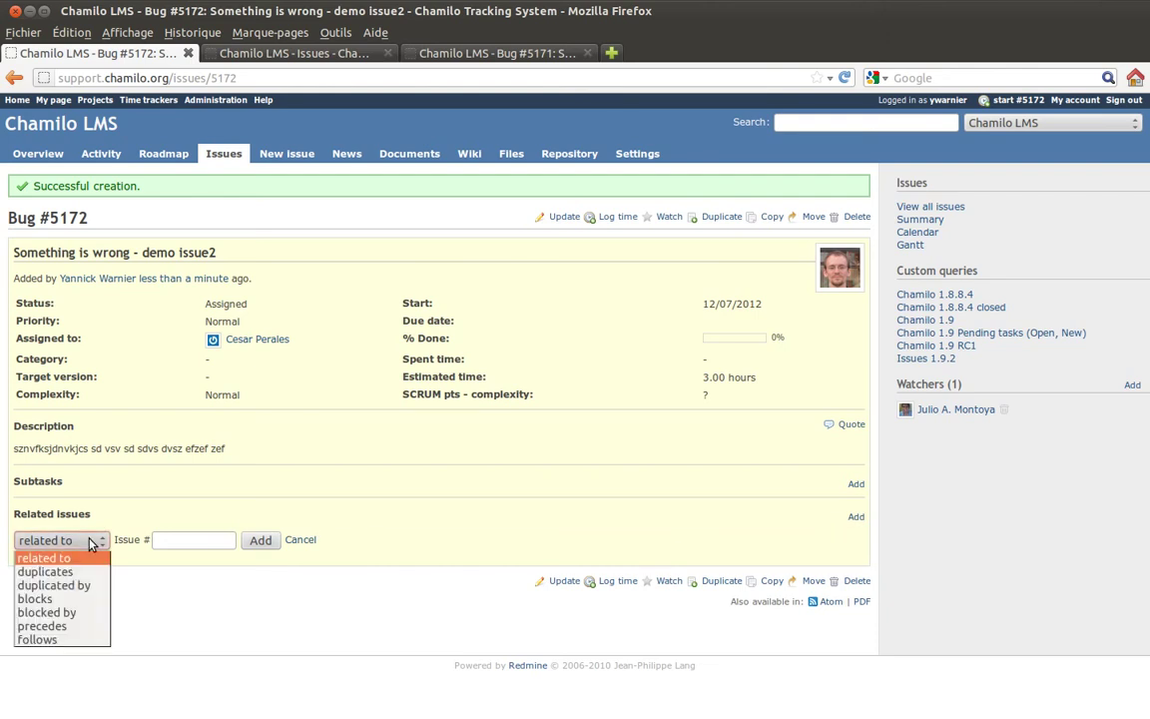
pyautogui.click(62, 640)
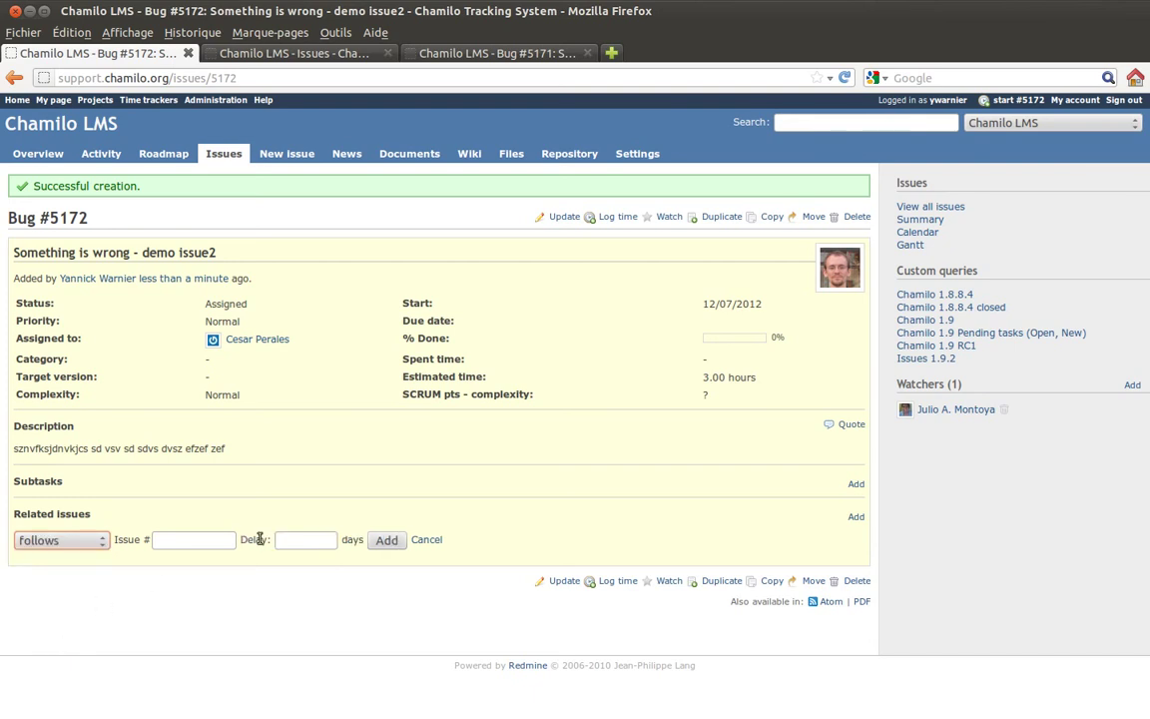
pyautogui.click(209, 539)
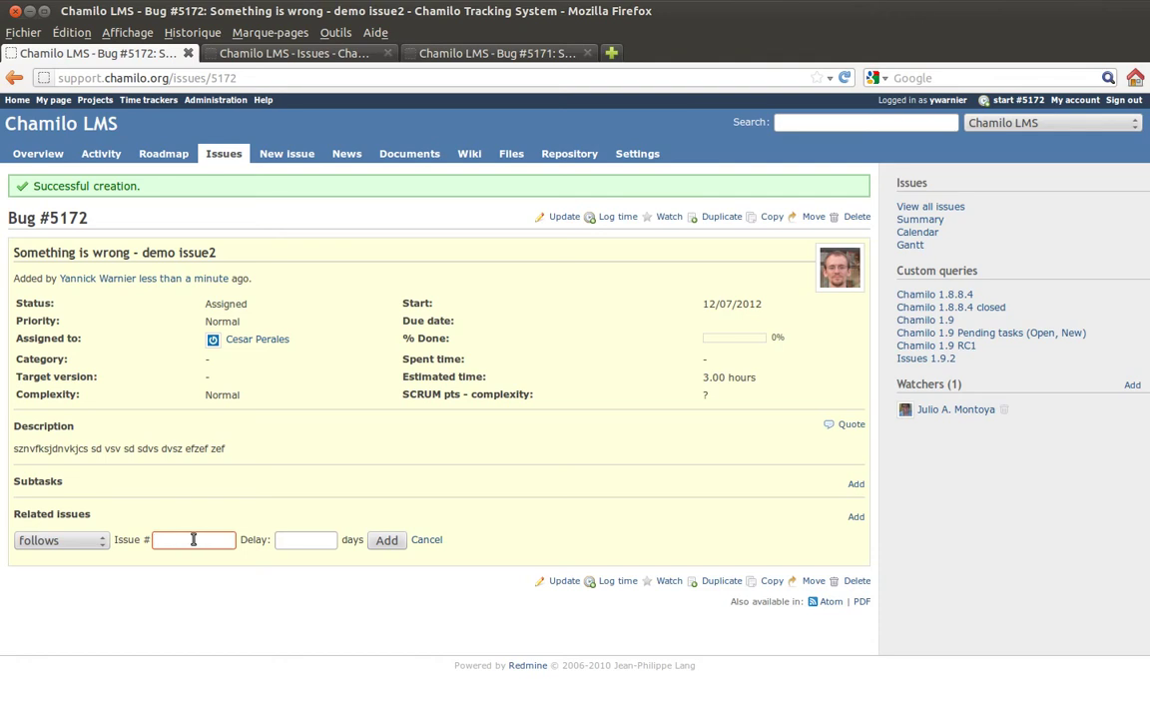
pyautogui.click(313, 537)
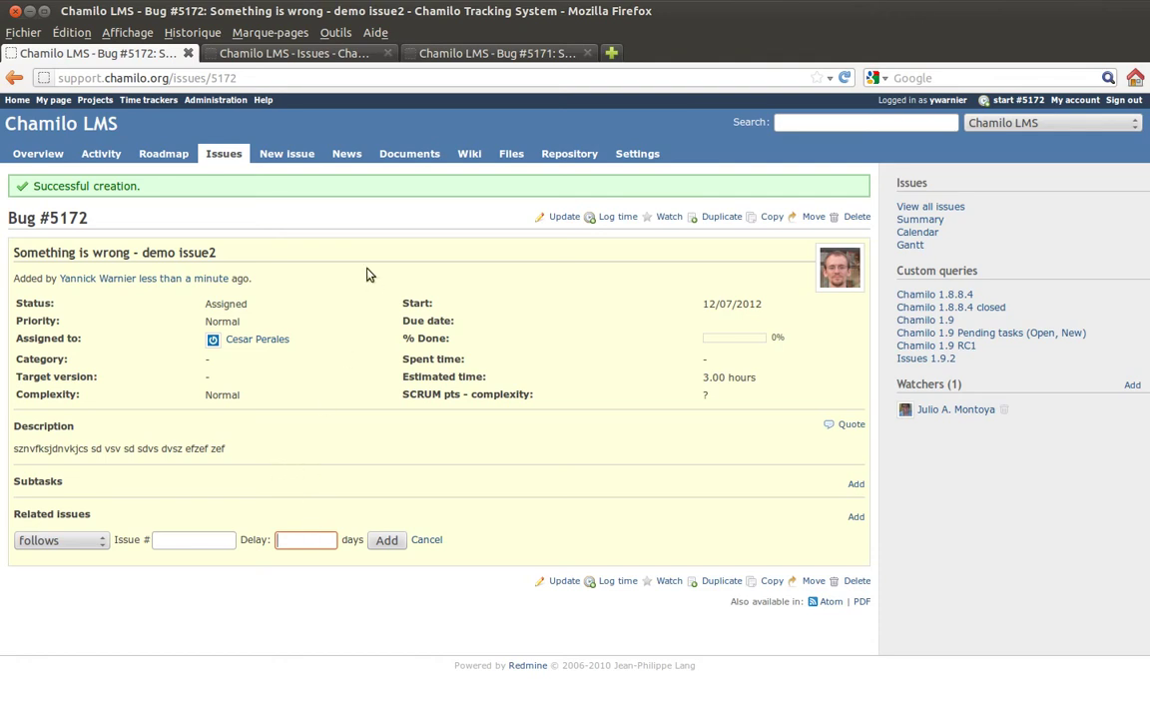
# Start updating the issue with the note "Great!" and set its completion to 50 %
pyautogui.click(564, 217)
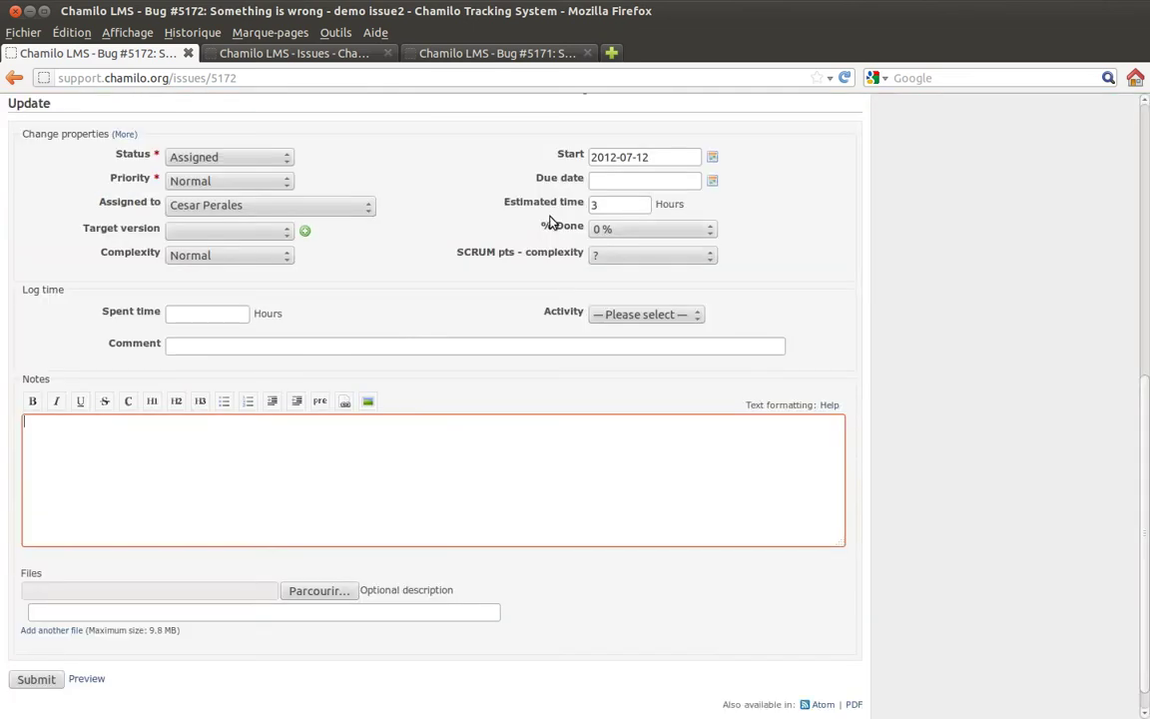
pyautogui.scroll(3, 550, 222)
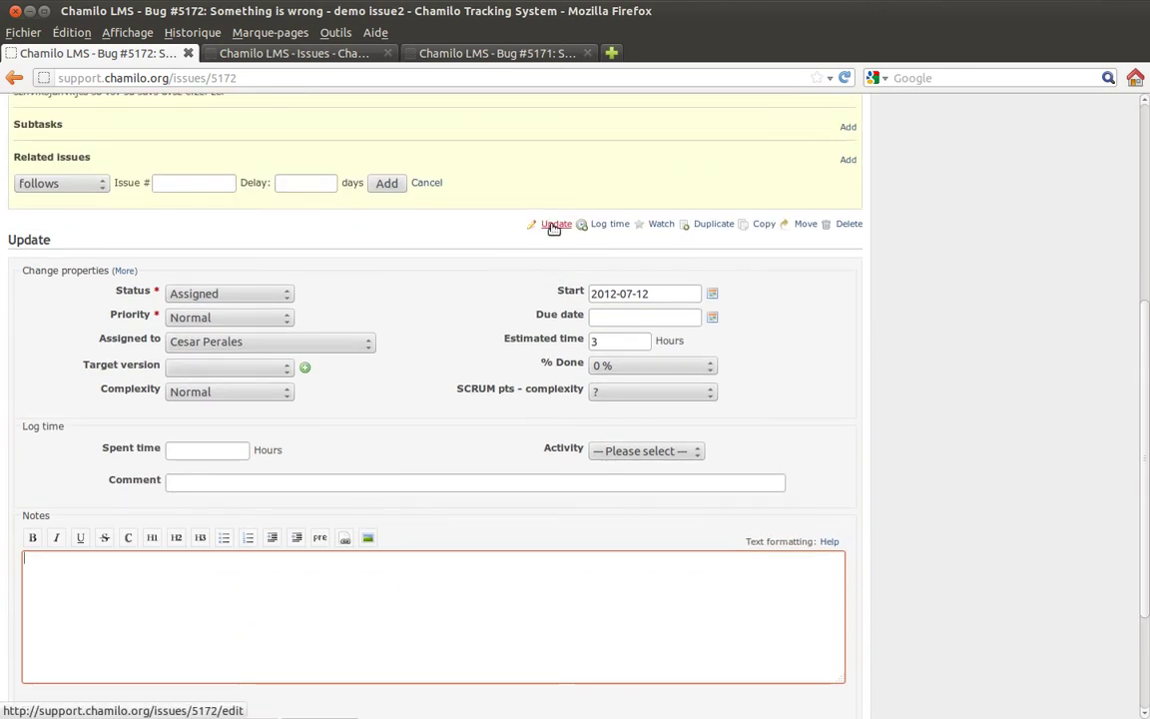
pyautogui.scroll(-3, 419, 444)
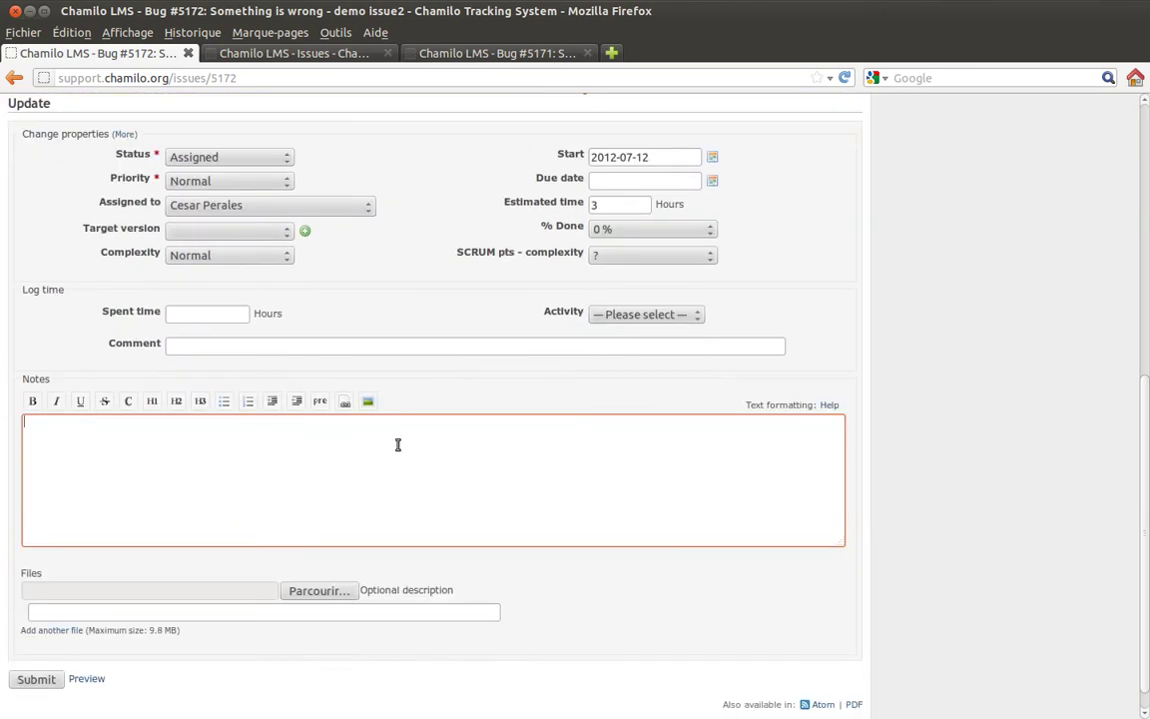
pyautogui.write('Great!')
pyautogui.click(674, 231)
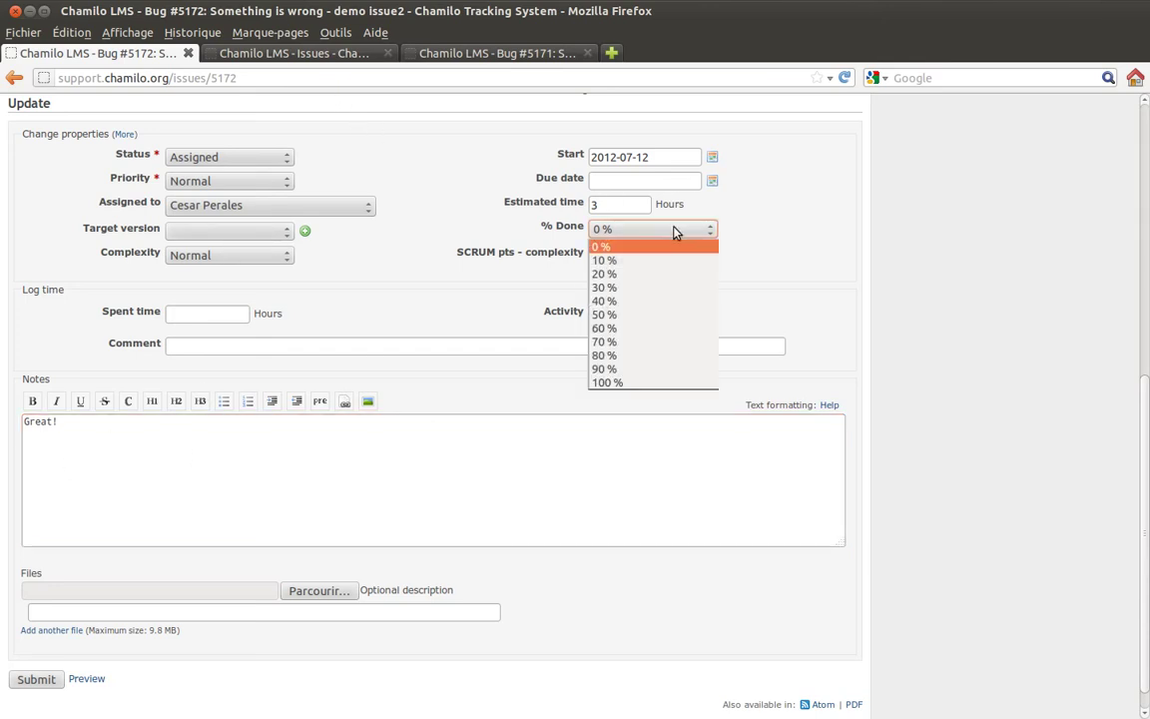
pyautogui.click(634, 318)
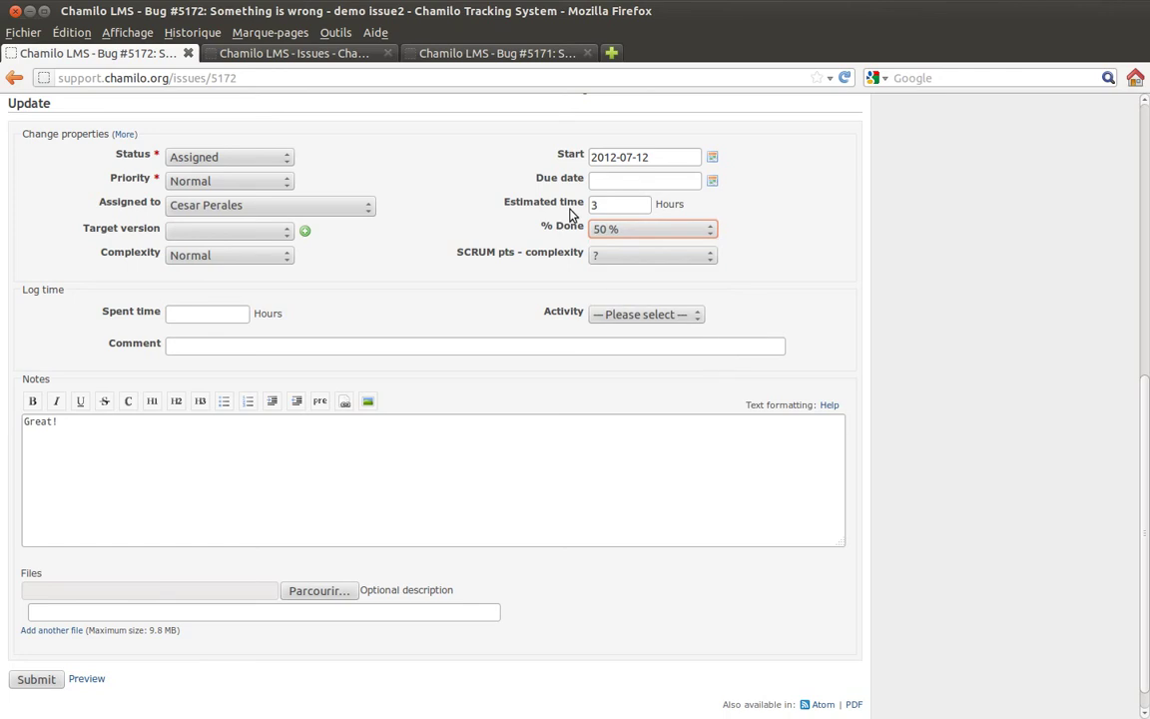
# Keep the issue's status as Assigned and set its target version to 1.9 RC1
pyautogui.click(219, 158)
pyautogui.click(220, 185)
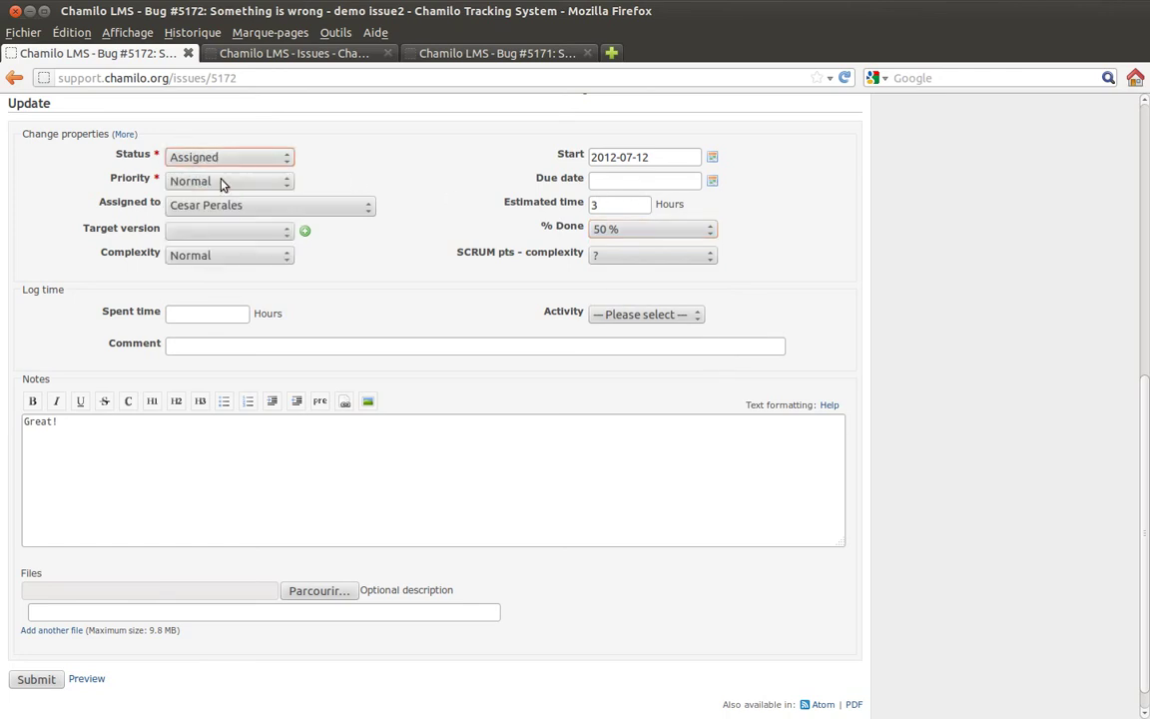
pyautogui.click(232, 236)
pyautogui.click(235, 264)
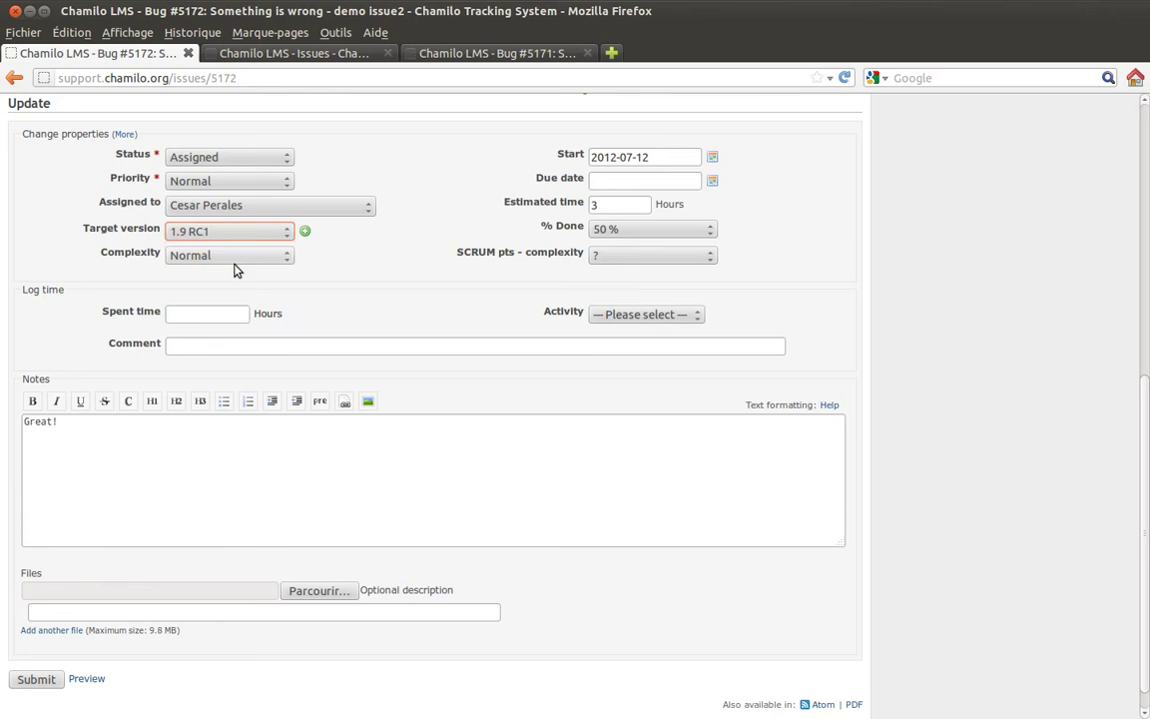
# Clear the issue's target version and look through the list of possible assignees, keeping the current assignee
pyautogui.click(222, 231)
pyautogui.scroll(1, 216, 256)
pyautogui.click(212, 245)
pyautogui.click(224, 205)
pyautogui.scroll(-3, 225, 430)
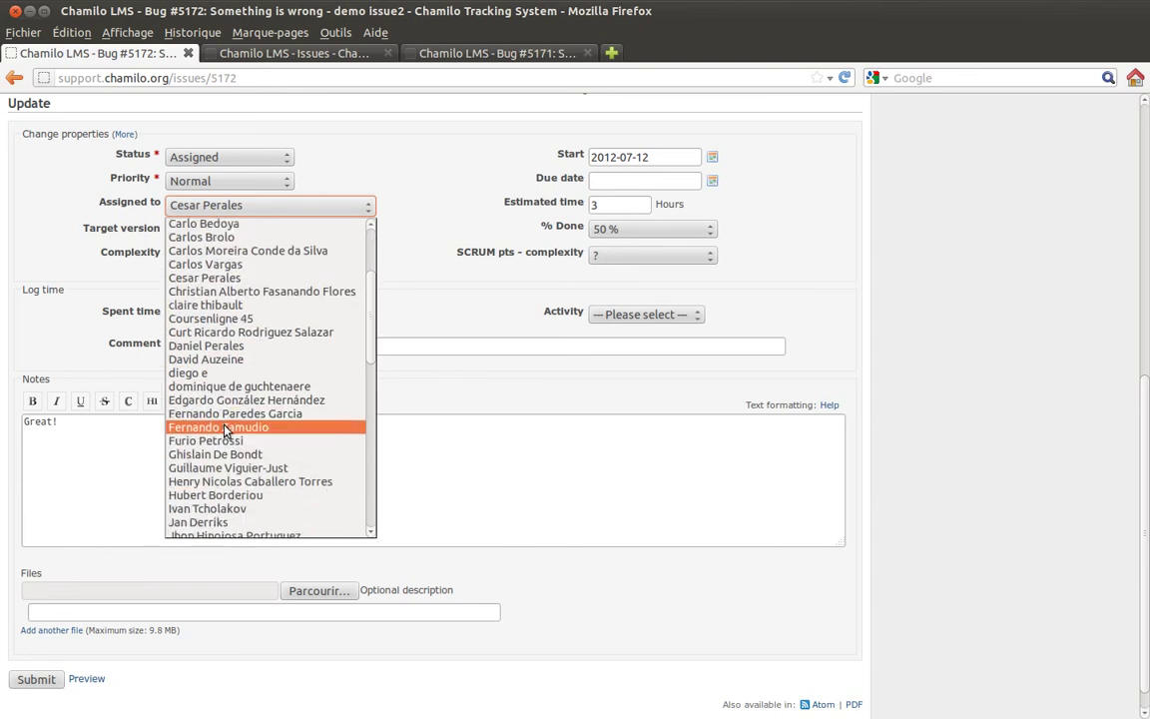
pyautogui.scroll(-3, 226, 431)
pyautogui.scroll(-2, 225, 444)
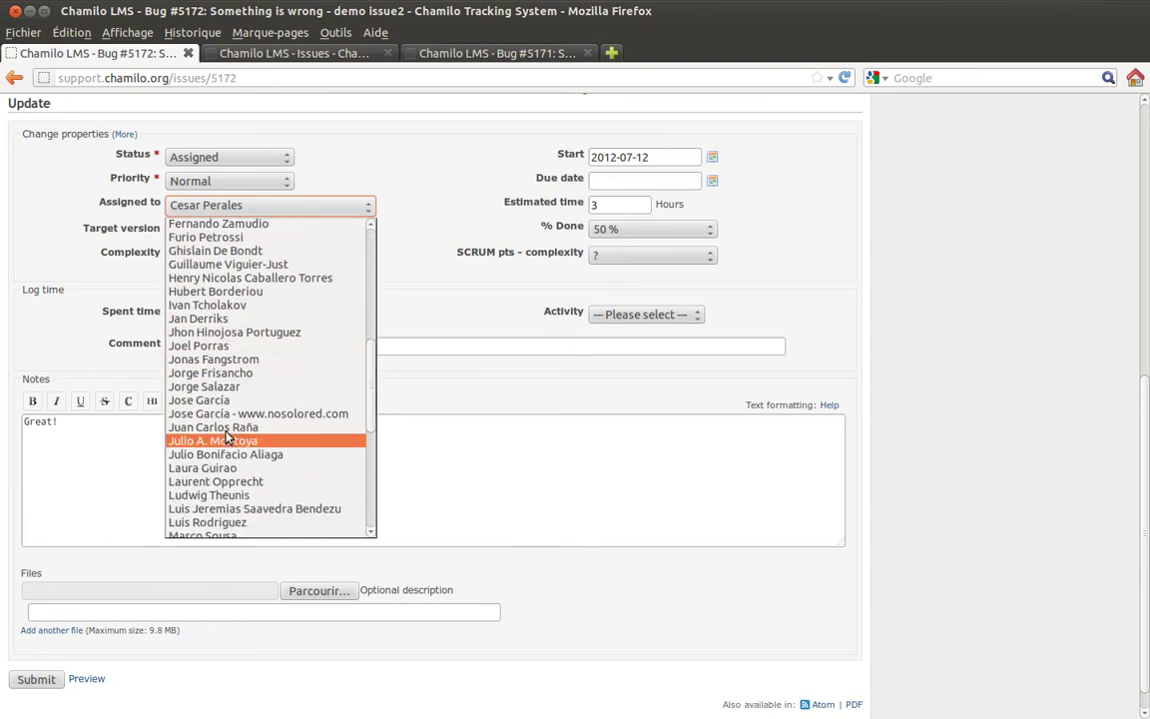
pyautogui.click(505, 317)
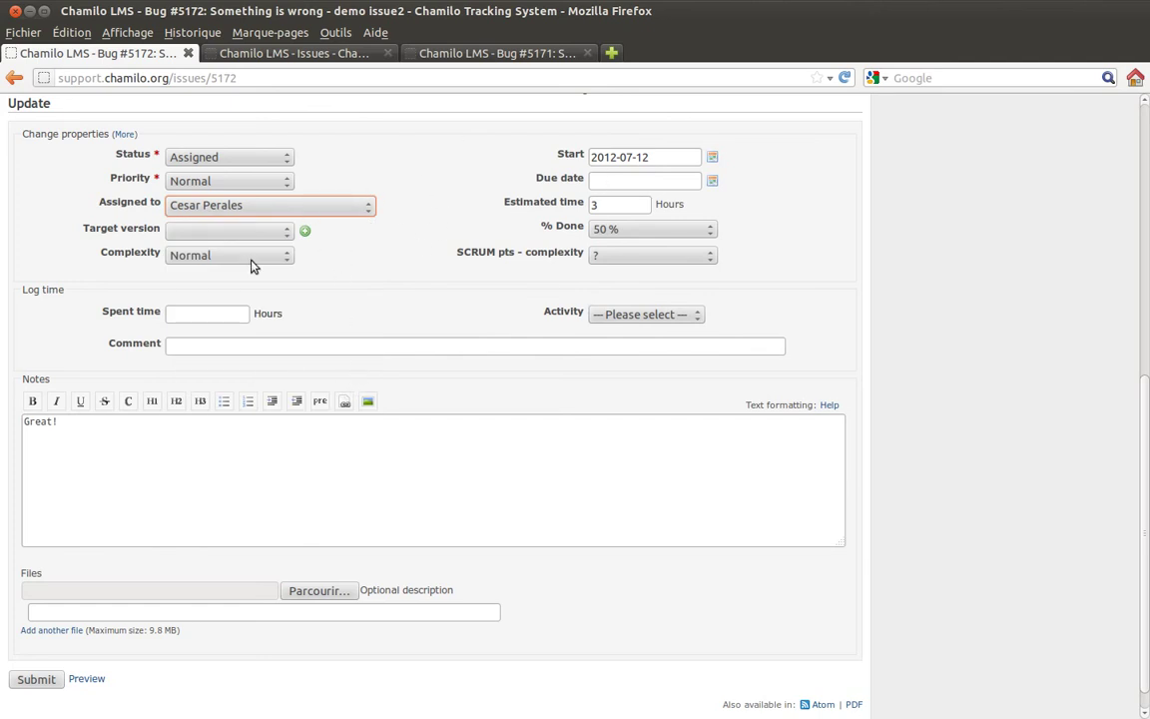
# Fill in a time log for the issue with 2 hours, the Support activity and the comment "Talking with the client"
pyautogui.click(178, 314)
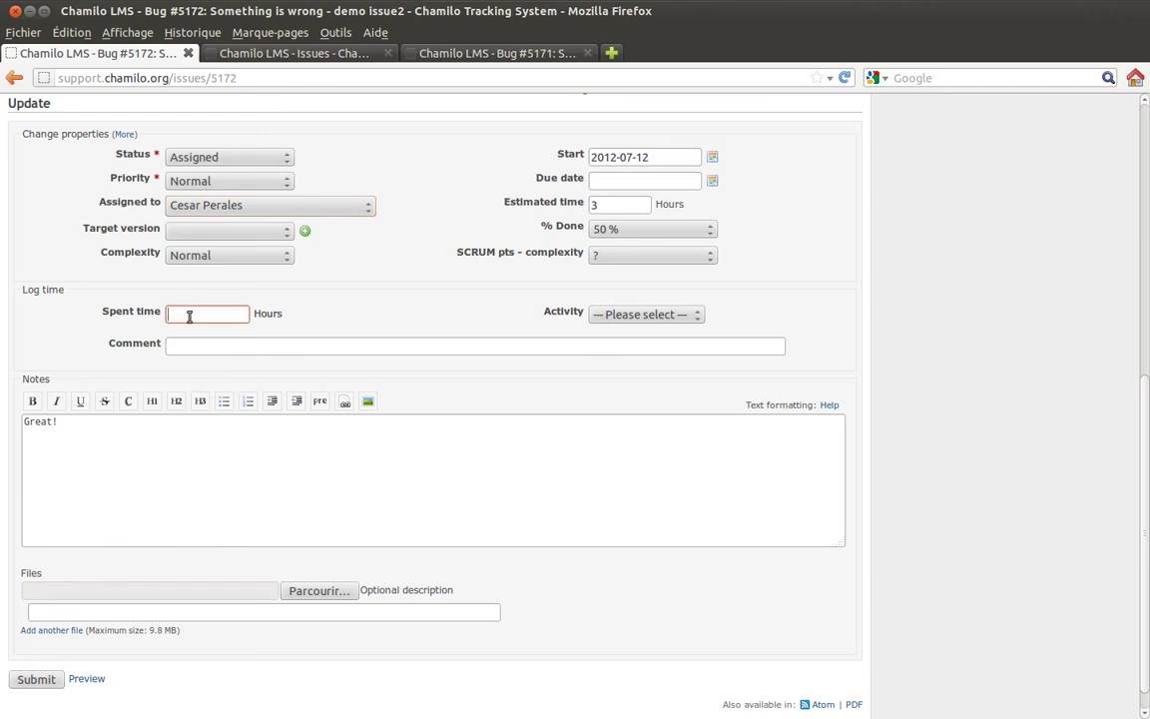
pyautogui.click(637, 314)
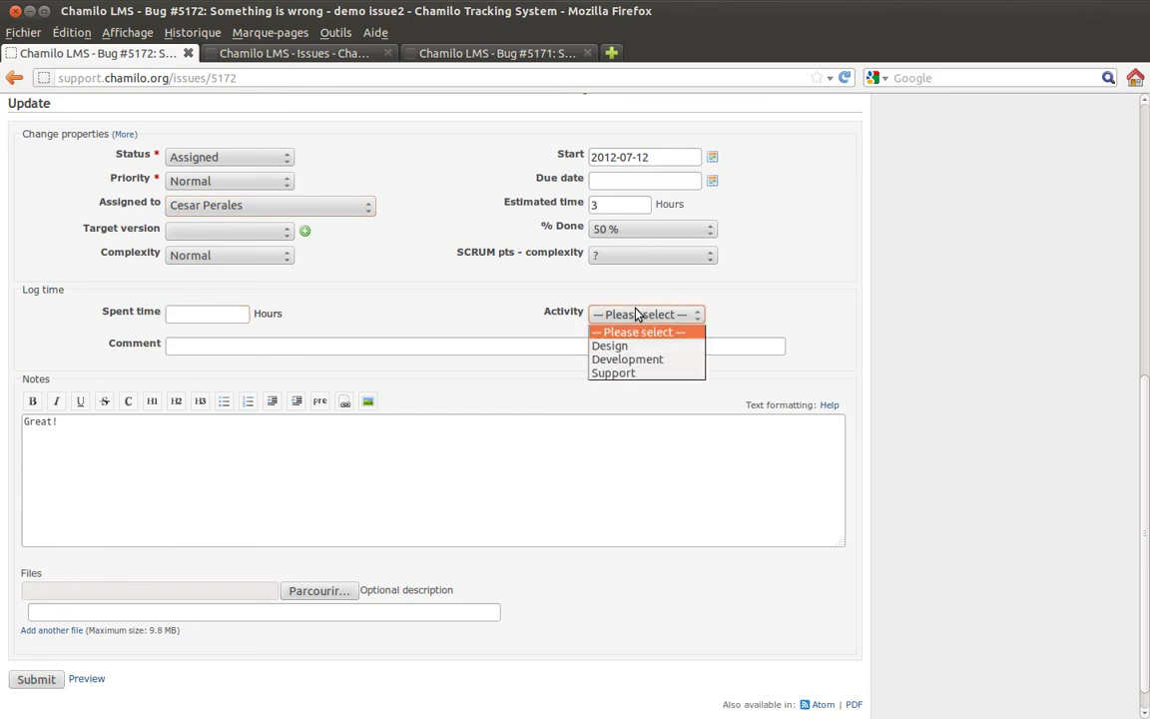
pyautogui.click(638, 374)
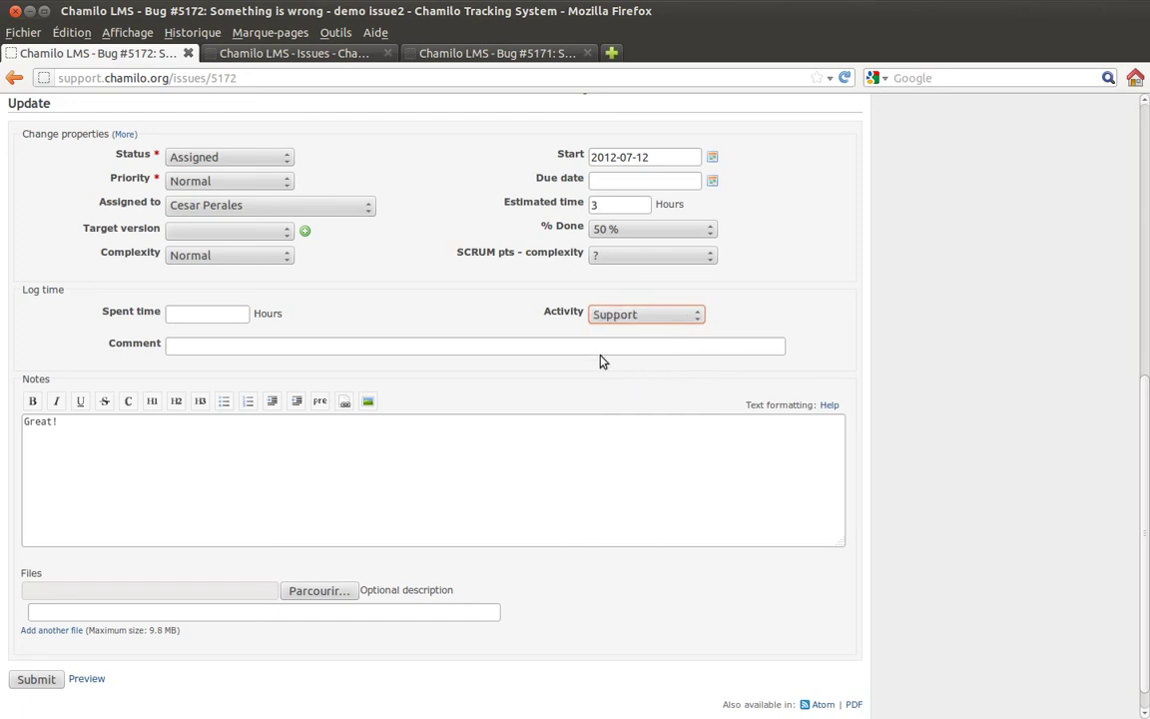
pyautogui.click(170, 348)
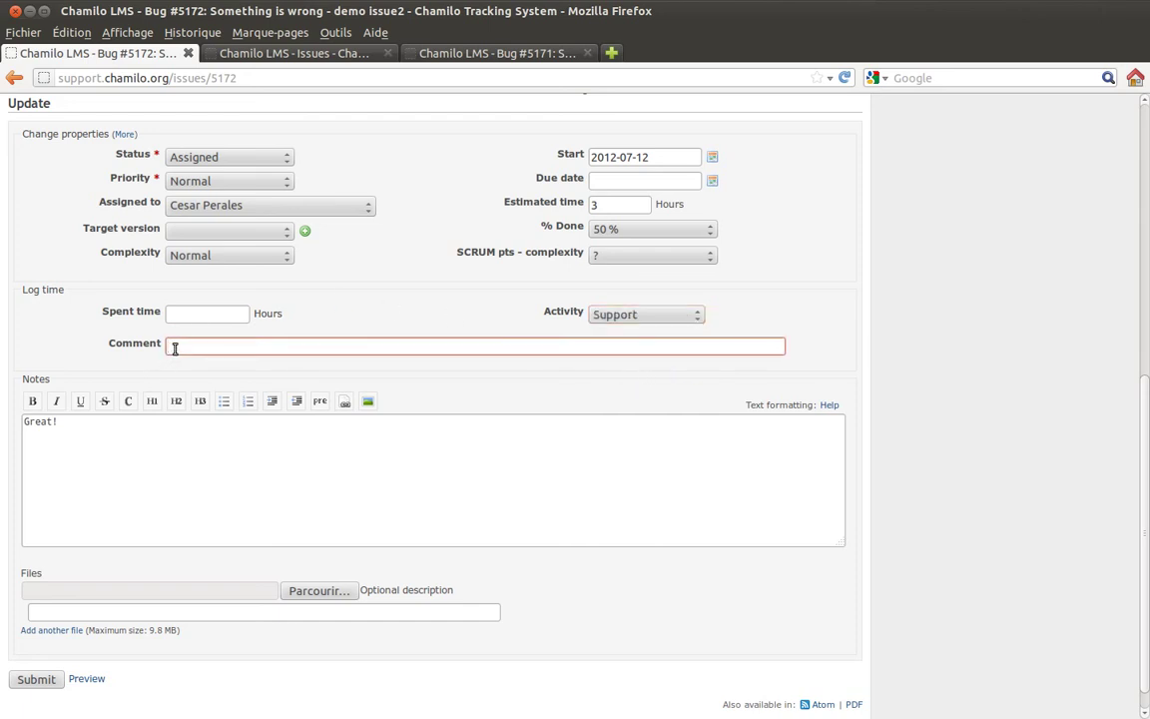
pyautogui.write('T')
pyautogui.write('est')
pyautogui.press('BackSpace')
pyautogui.press('BackSpace')
pyautogui.press('BackSpace')
pyautogui.write('alking with the client')
pyautogui.click(234, 316)
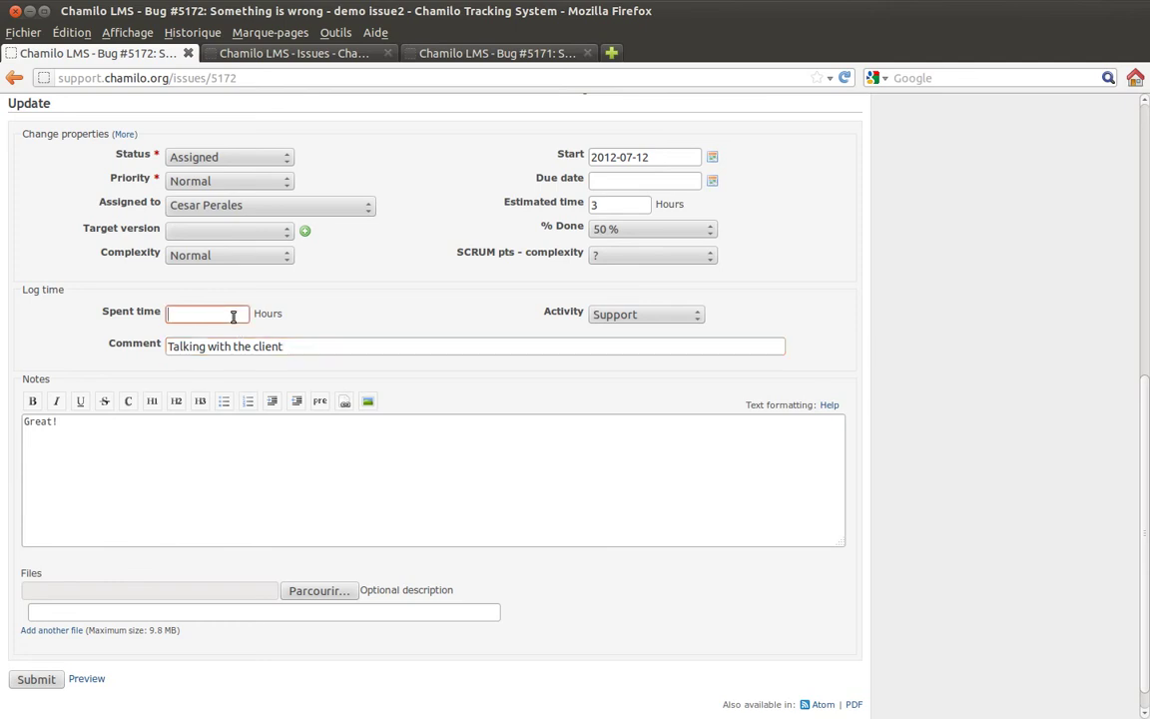
pyautogui.write('2')
# Read through the wiki syntax quick reference for text formatting, close it, and submit the issue update
pyautogui.click(829, 406)
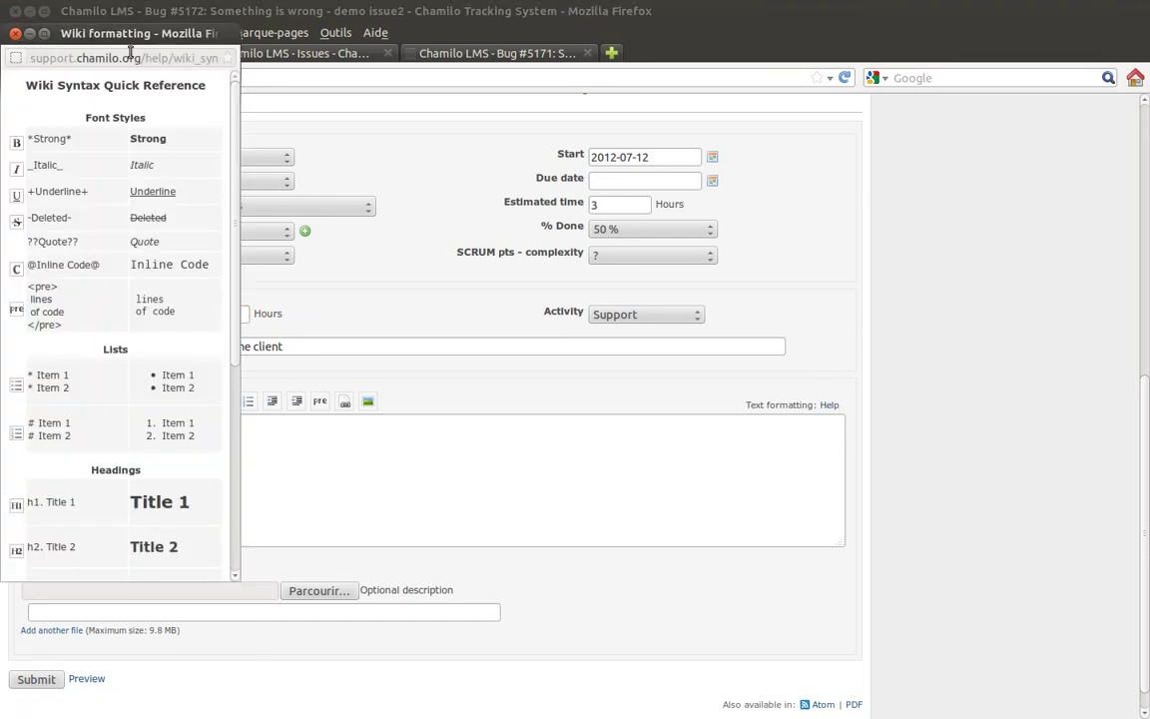
pyautogui.scroll(-5, 166, 333)
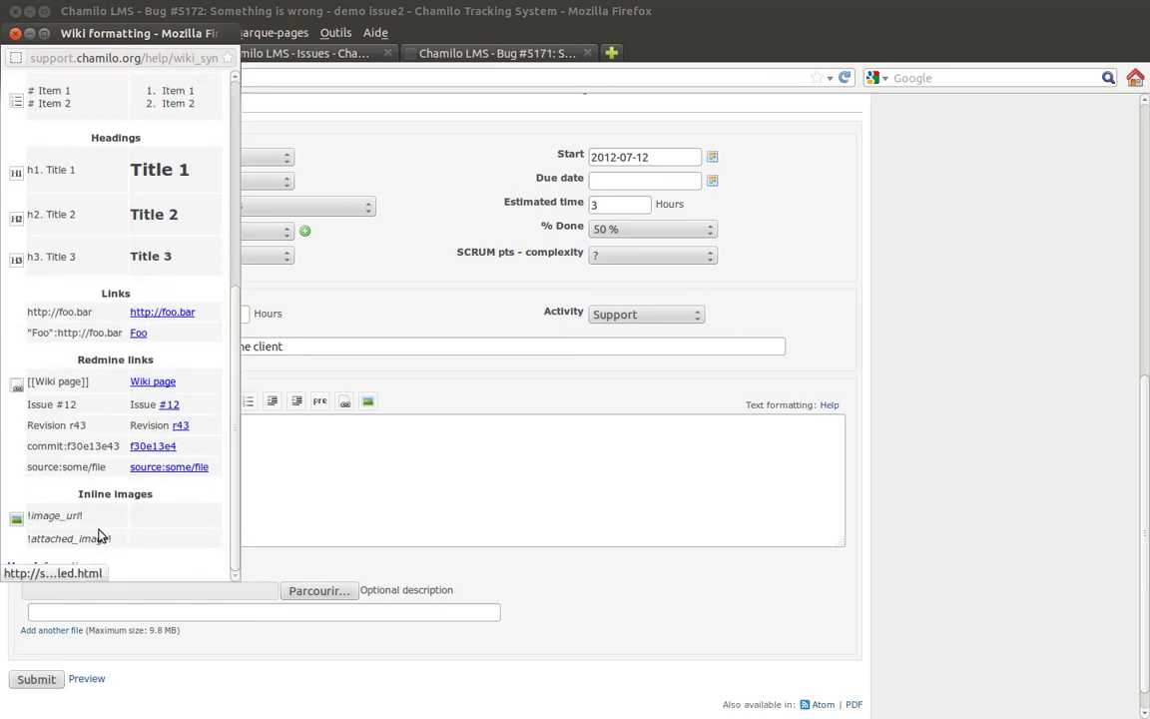
pyautogui.scroll(6, 203, 296)
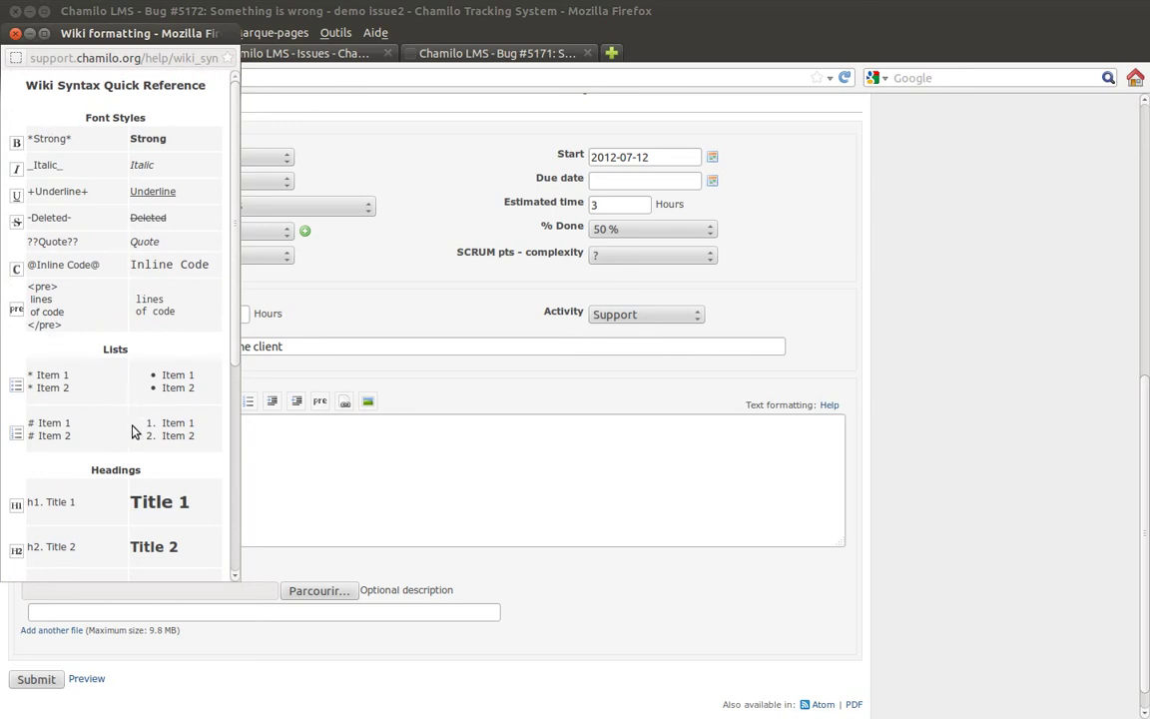
pyautogui.scroll(-3, 202, 348)
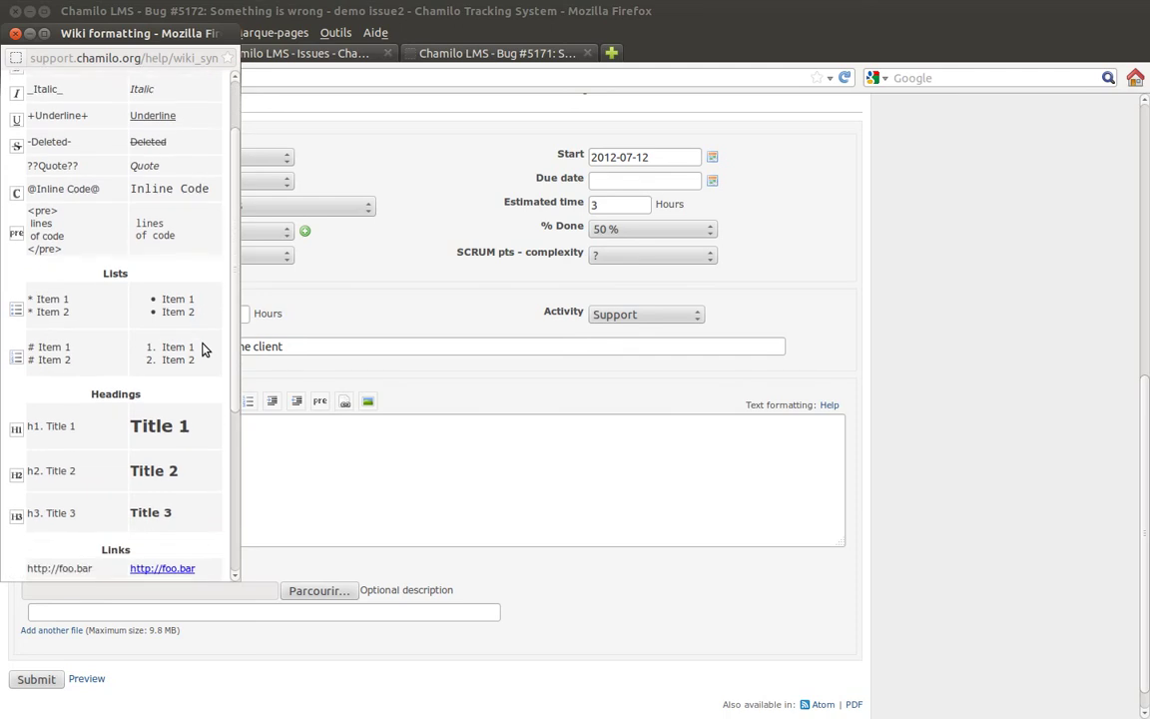
pyautogui.scroll(-4, 203, 348)
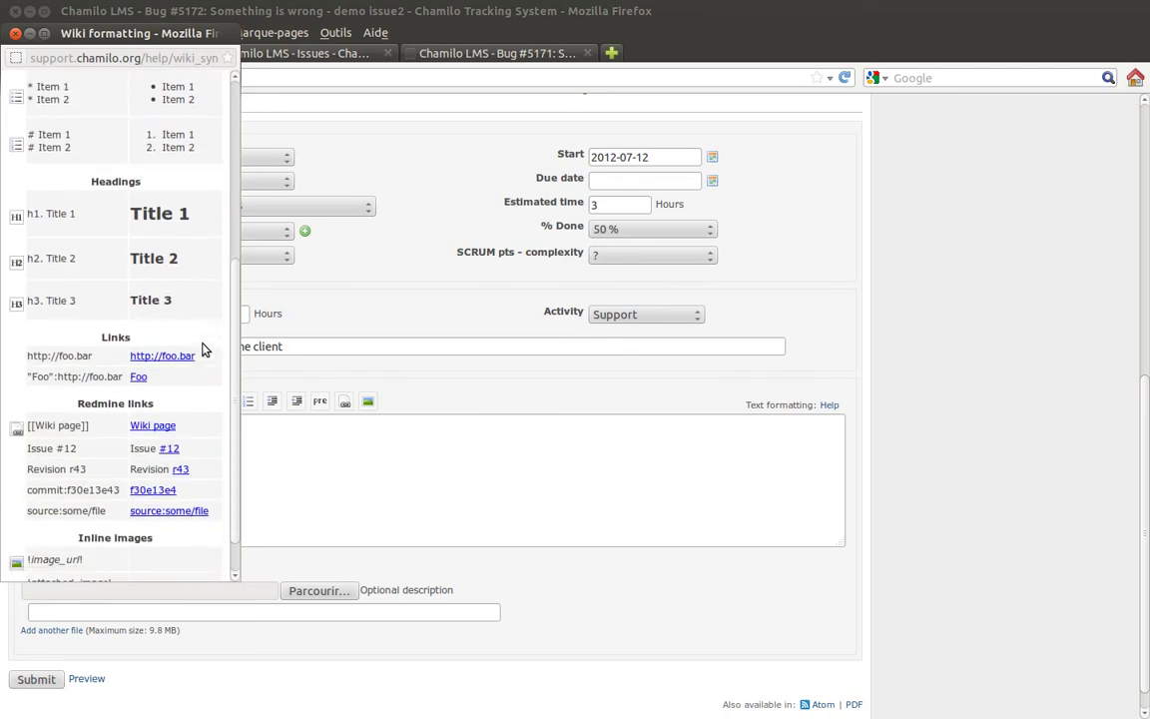
pyautogui.scroll(7, 202, 348)
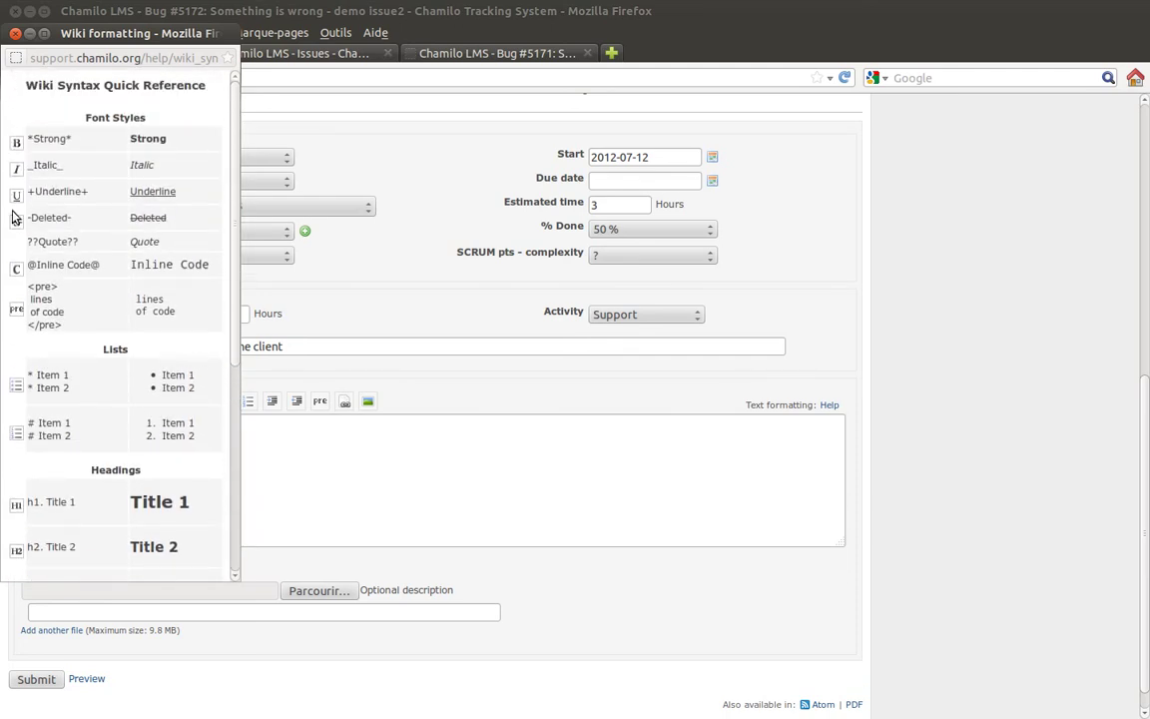
pyautogui.click(16, 35)
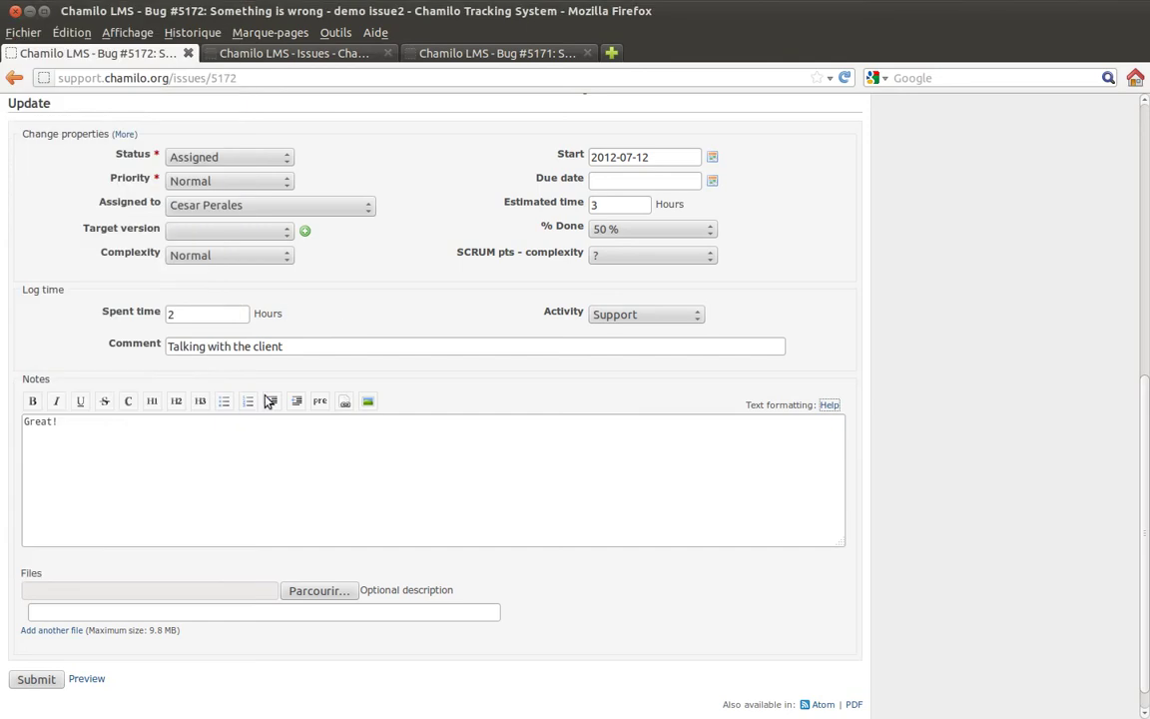
pyautogui.click(36, 679)
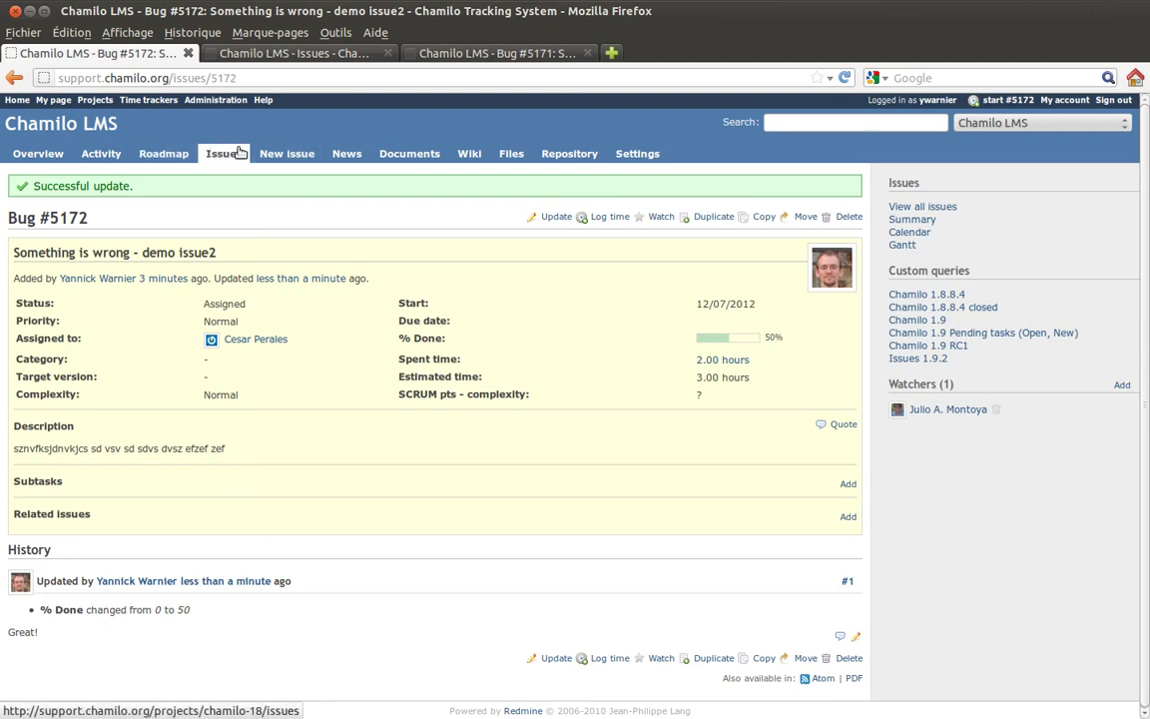
# Look through the project's News, Documents, Wiki, Files and Repository sections
pyautogui.click(350, 154)
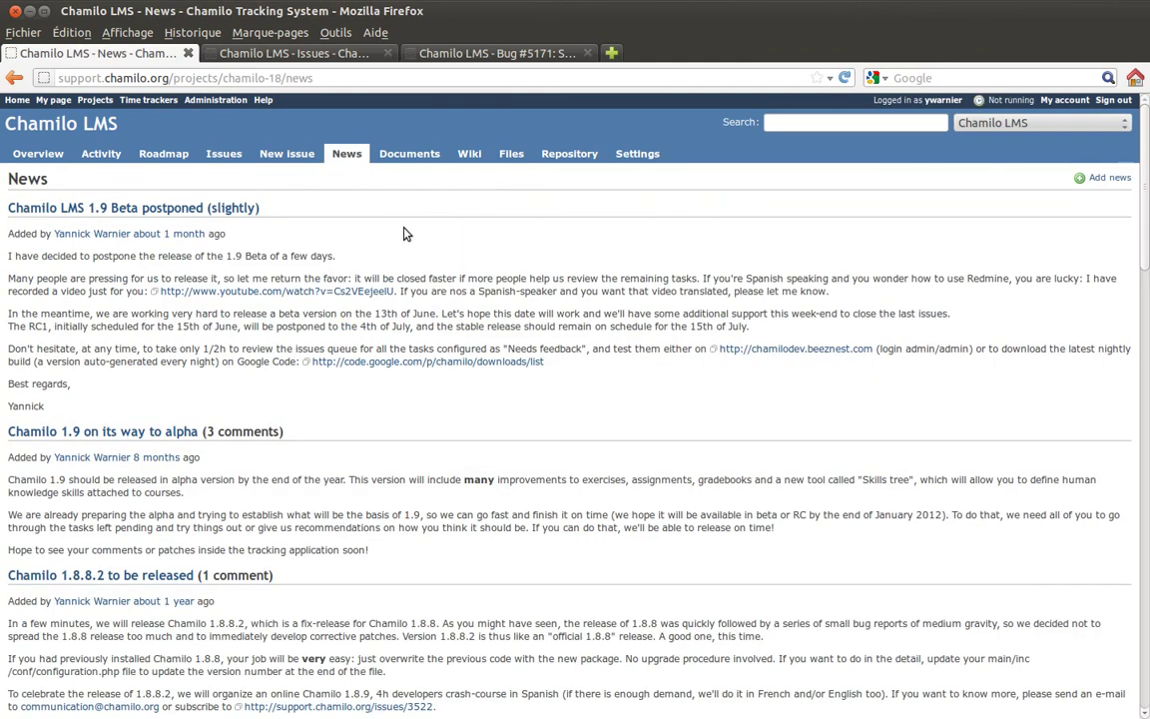
pyautogui.click(402, 155)
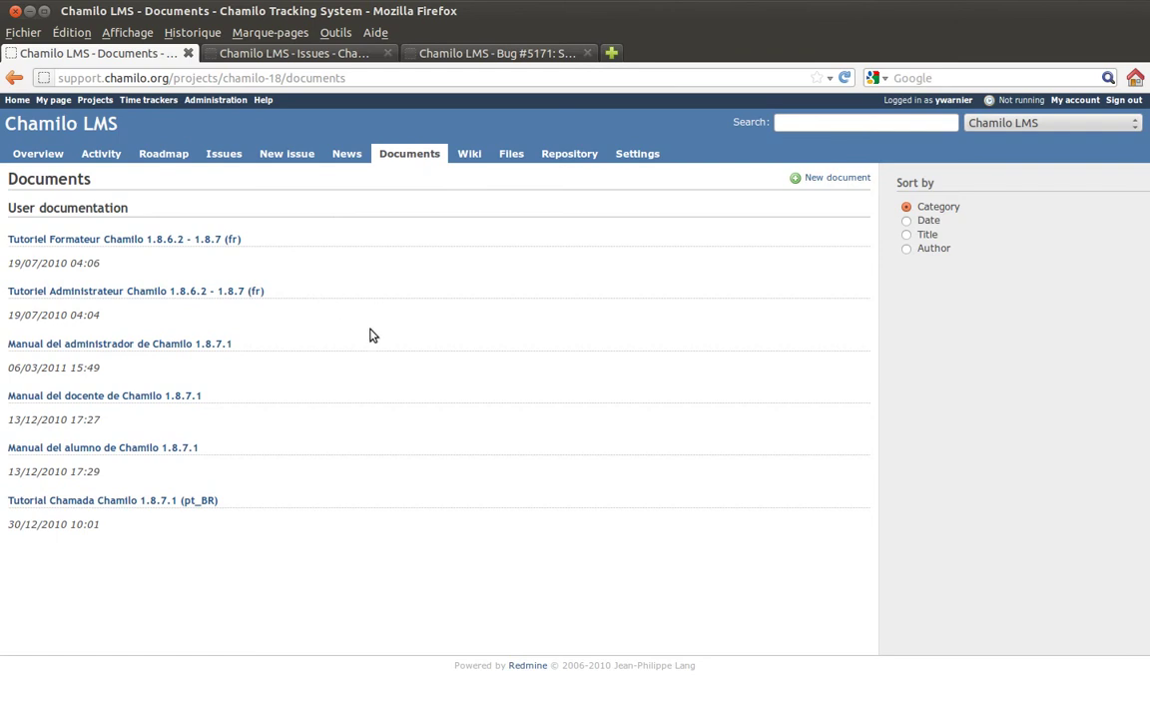
pyautogui.click(469, 160)
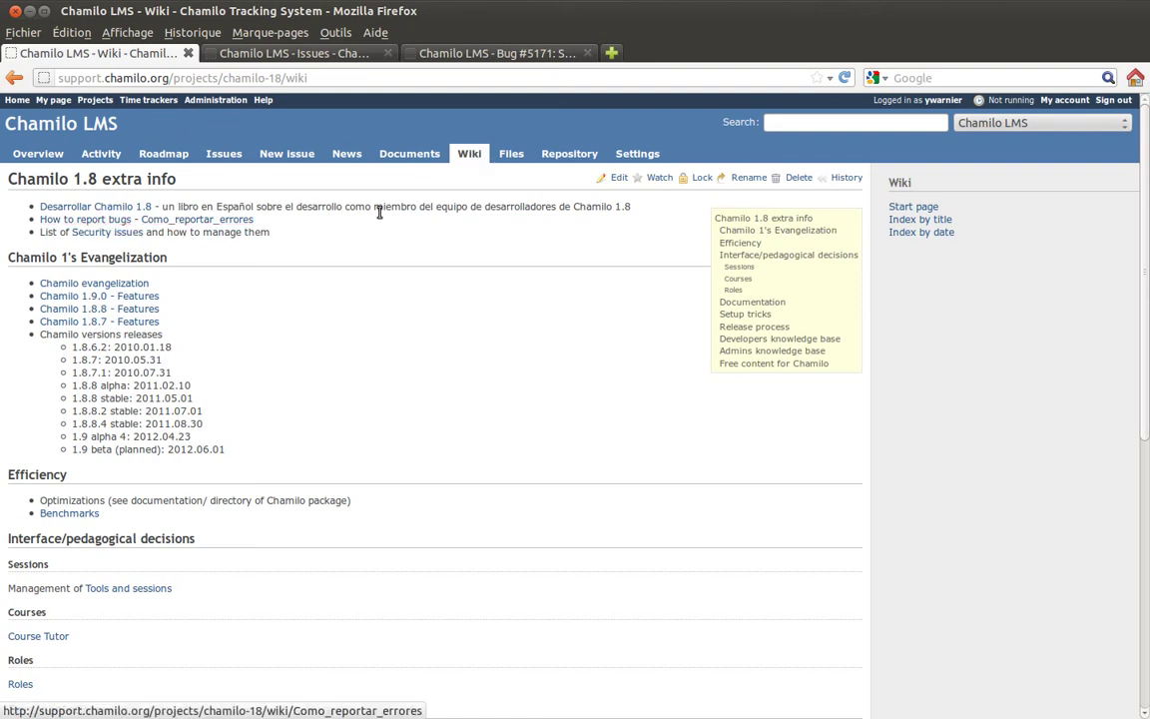
pyautogui.click(511, 154)
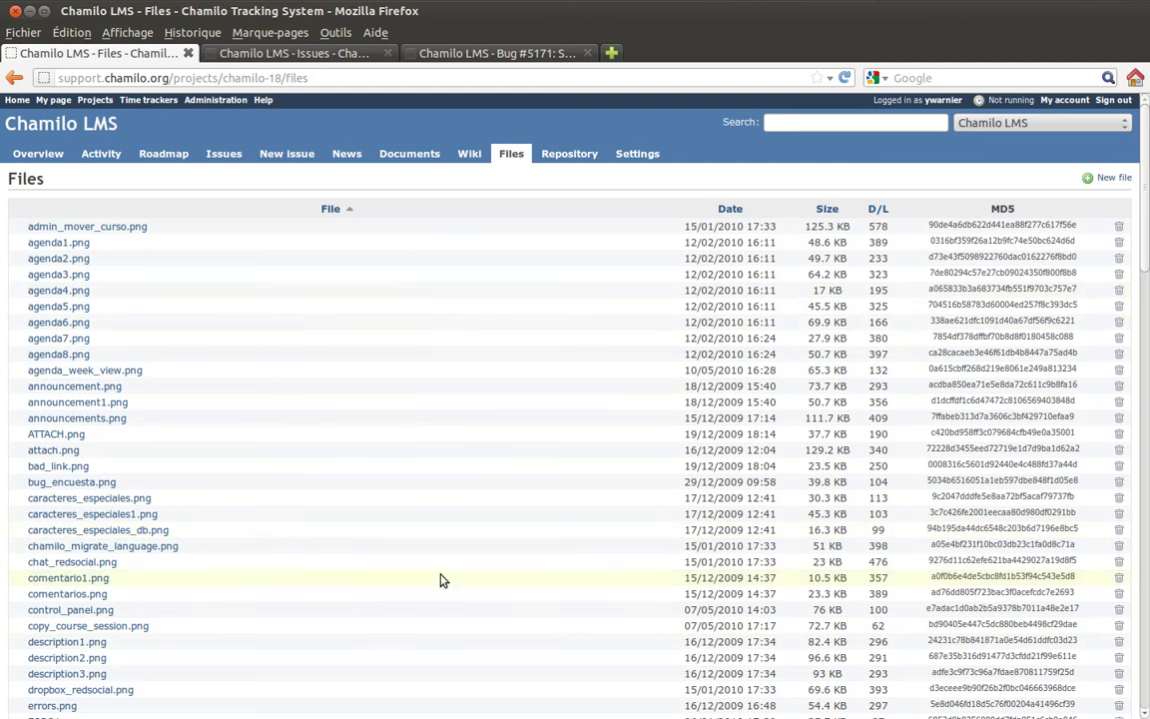
pyautogui.click(565, 156)
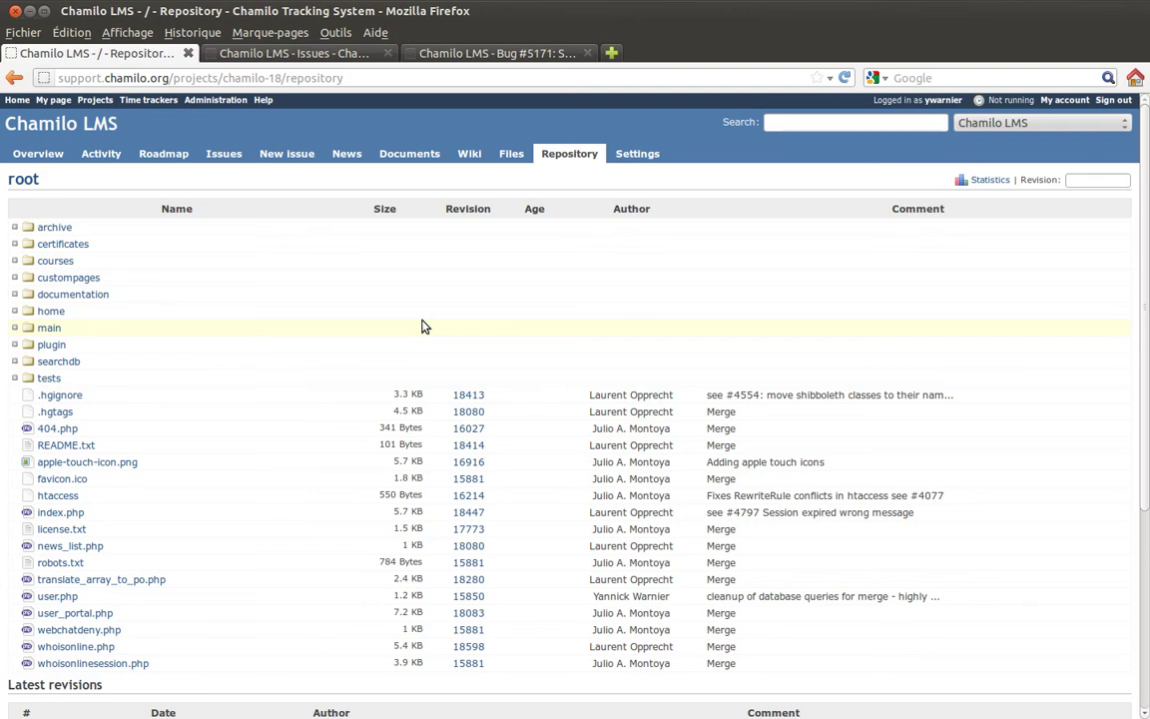
# Review the project settings, including repository, time-tracking activities, issue categories, versions, members, modules and general information
pyautogui.click(640, 155)
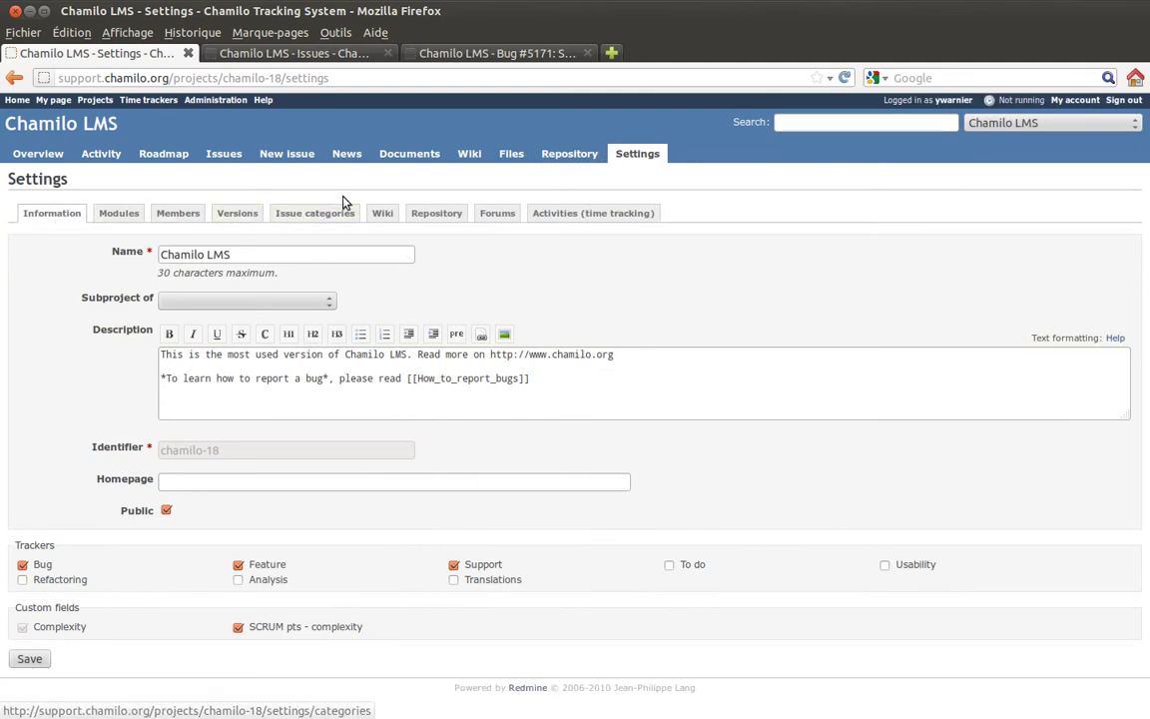
pyautogui.click(438, 215)
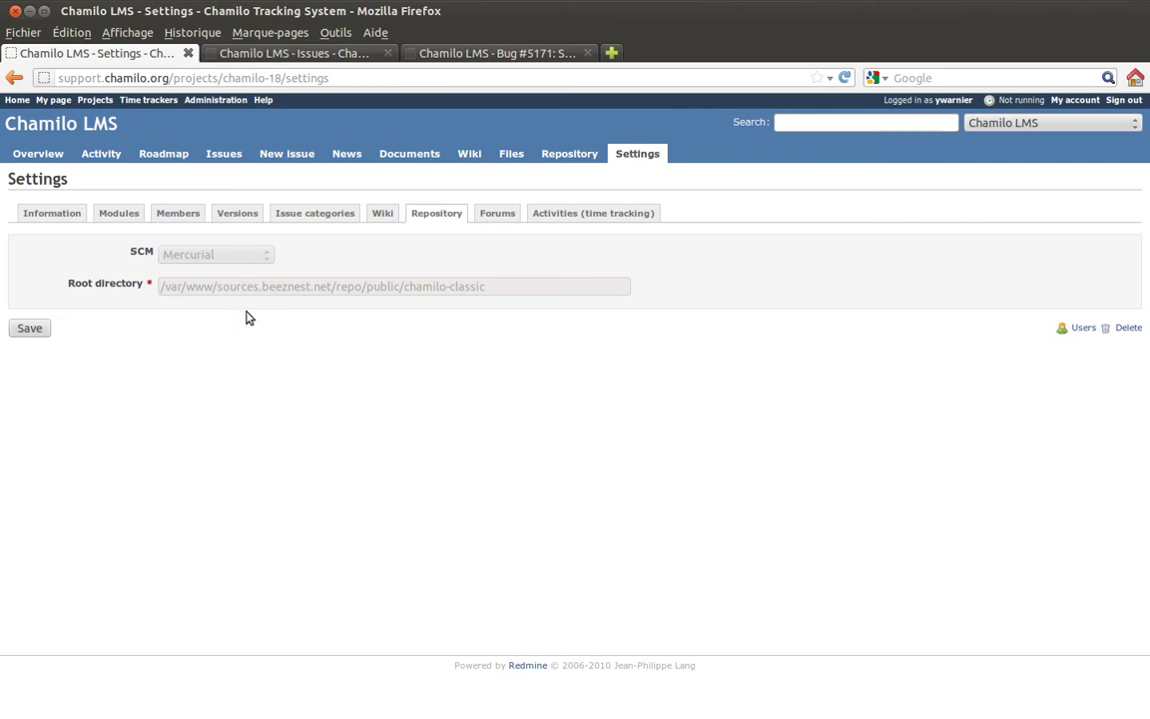
pyautogui.click(547, 211)
pyautogui.click(330, 218)
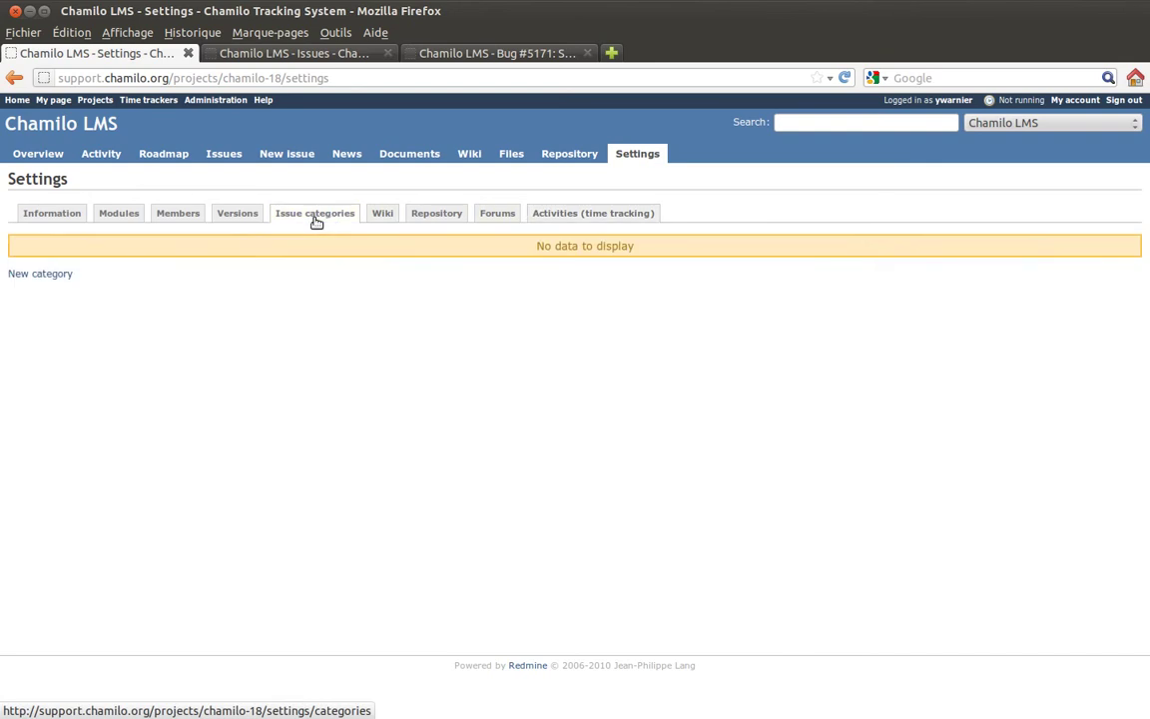
pyautogui.click(231, 217)
pyautogui.click(176, 214)
pyautogui.click(130, 214)
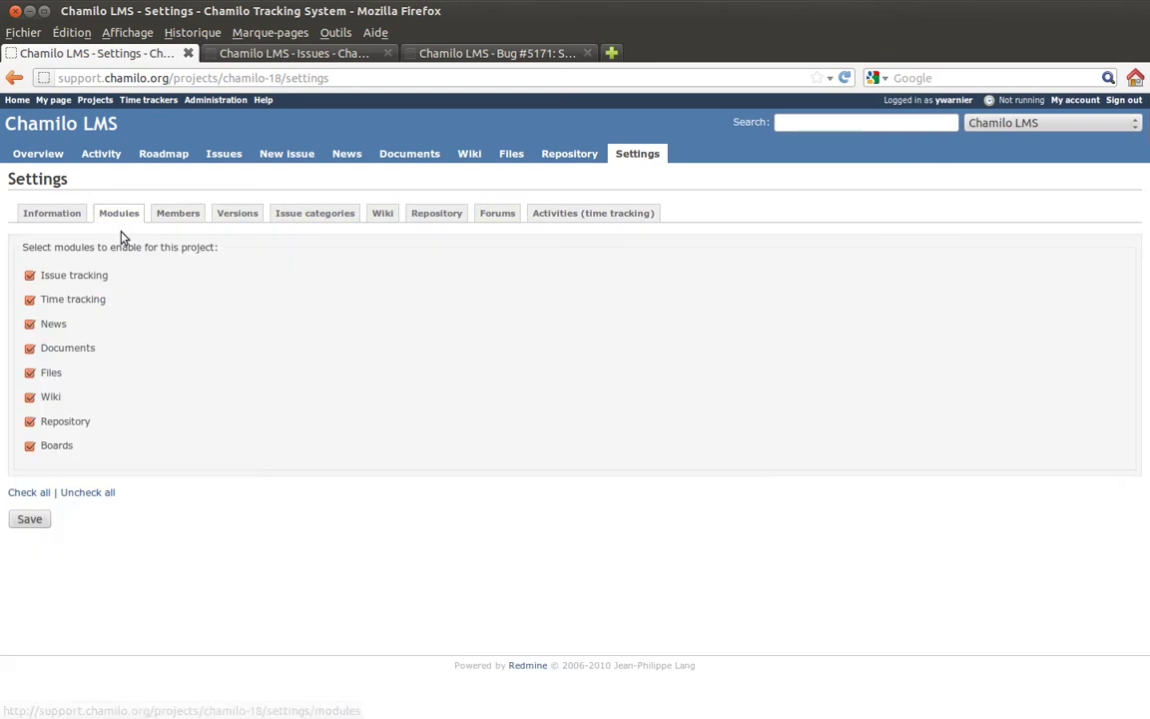
pyautogui.click(78, 216)
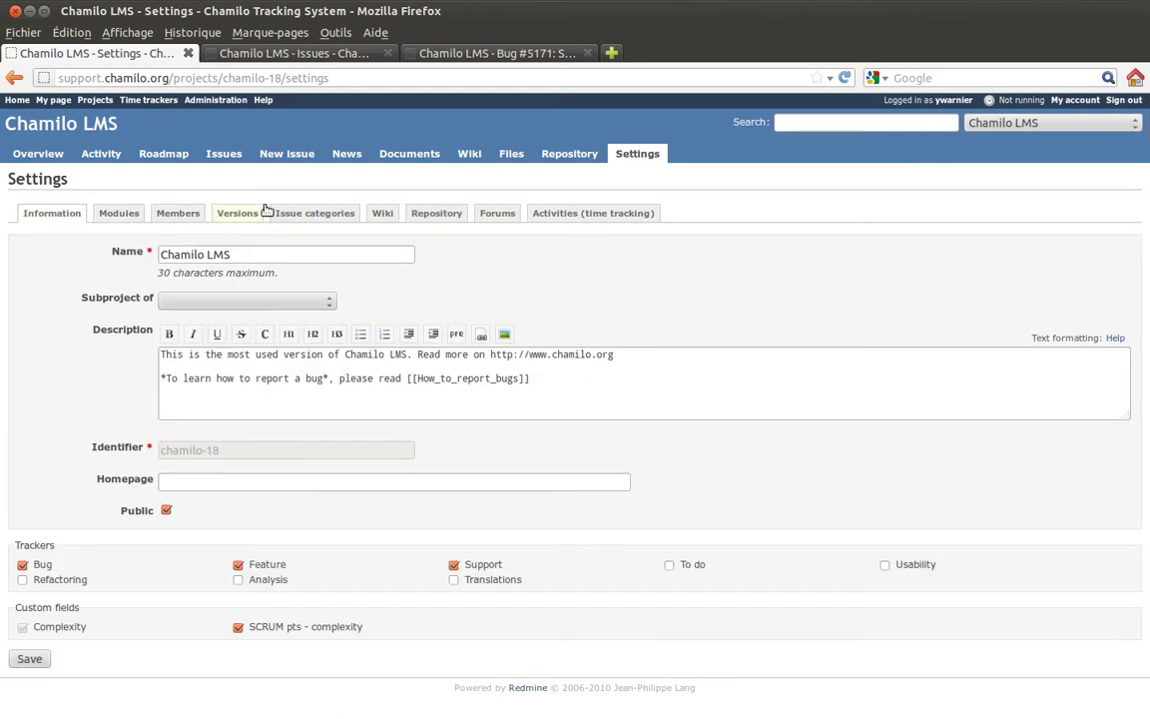
# Examine the differences between repository revisions 18624 and 18628, and return to the repository overview
pyautogui.click(554, 155)
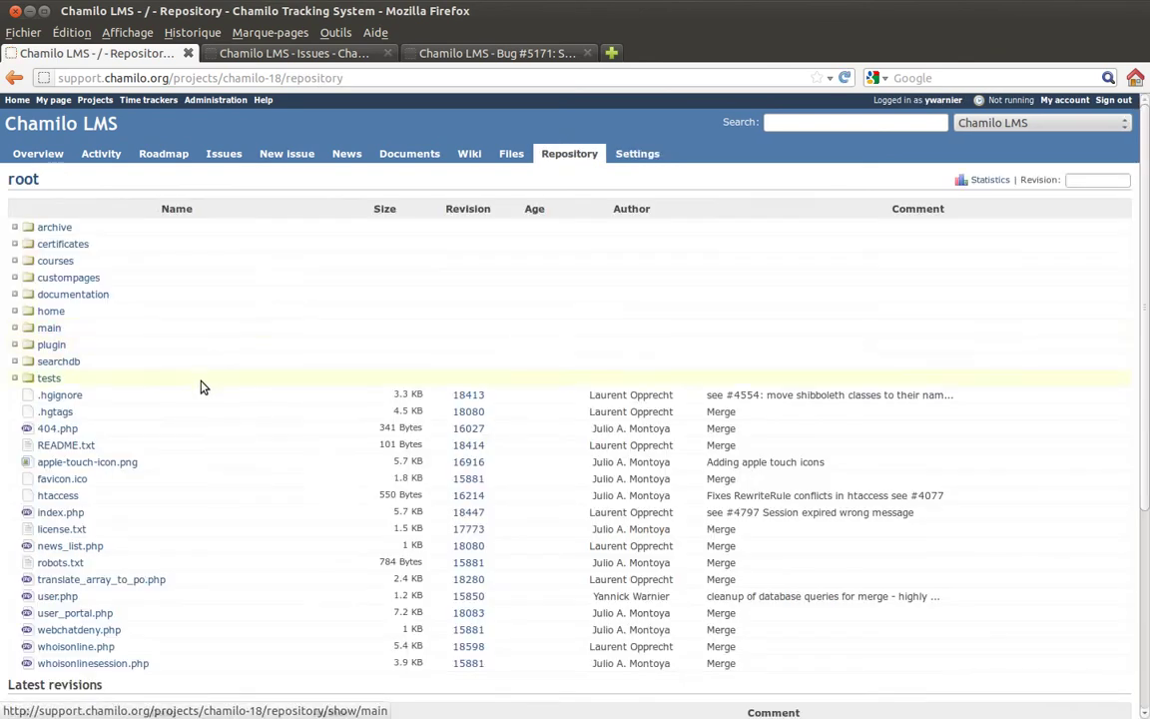
pyautogui.scroll(-2, 180, 359)
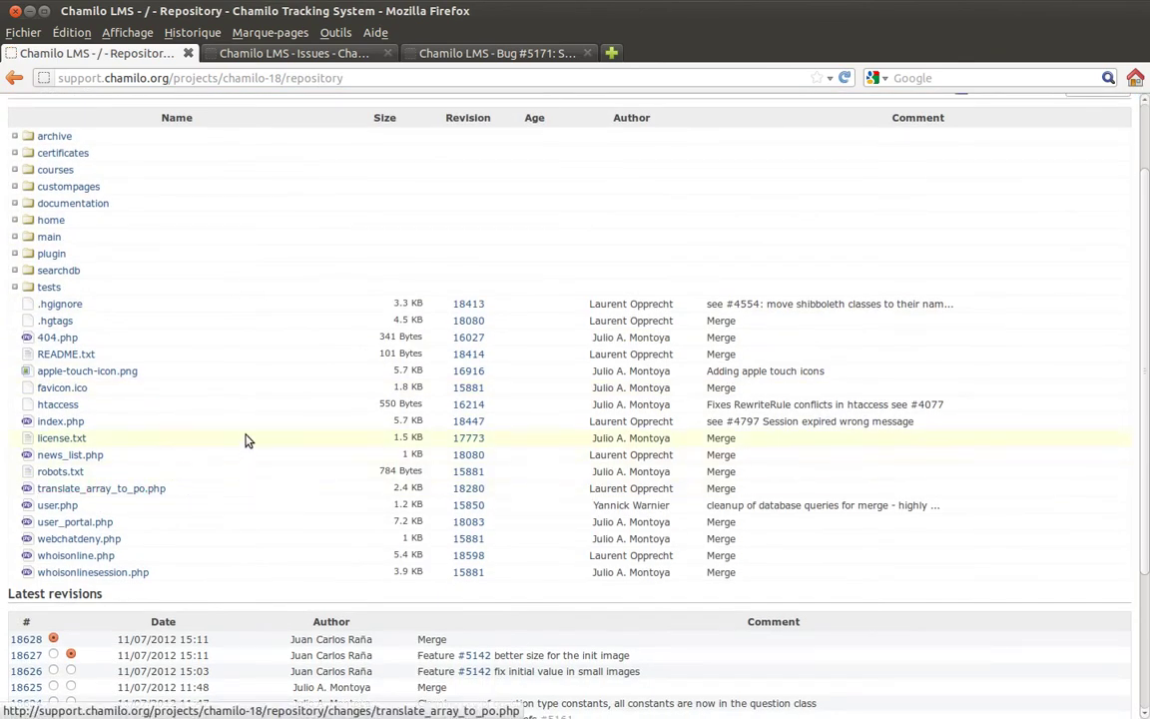
pyautogui.scroll(-4, 243, 439)
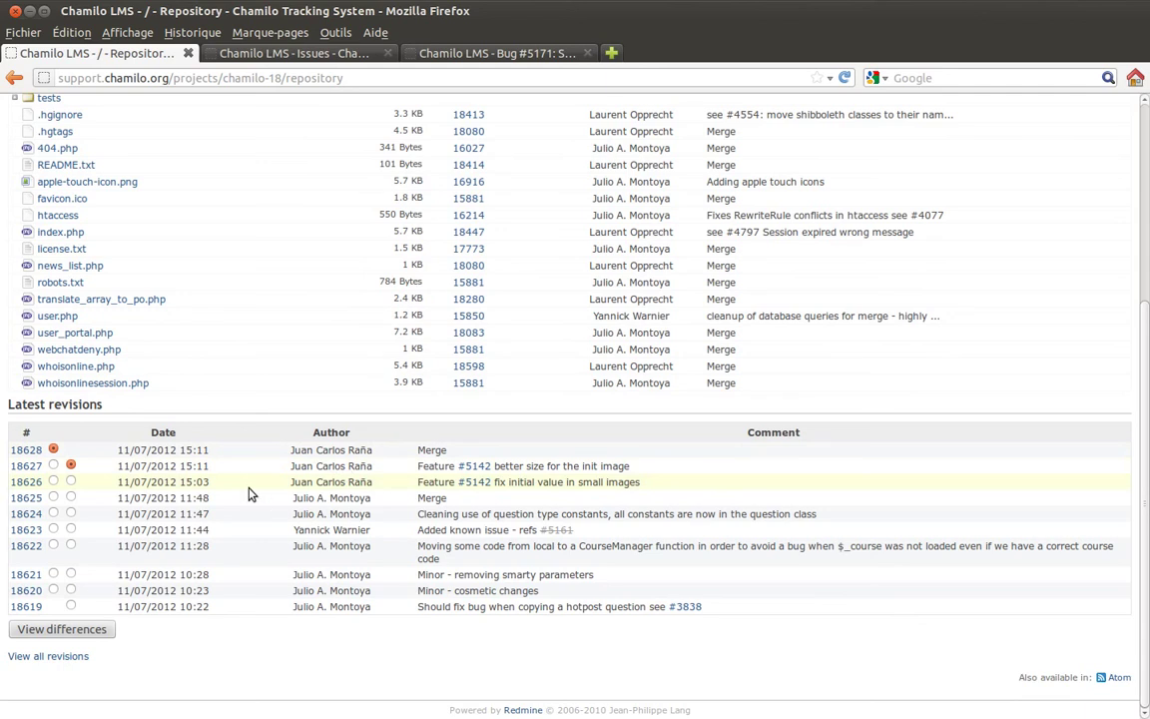
pyautogui.click(71, 513)
pyautogui.click(66, 630)
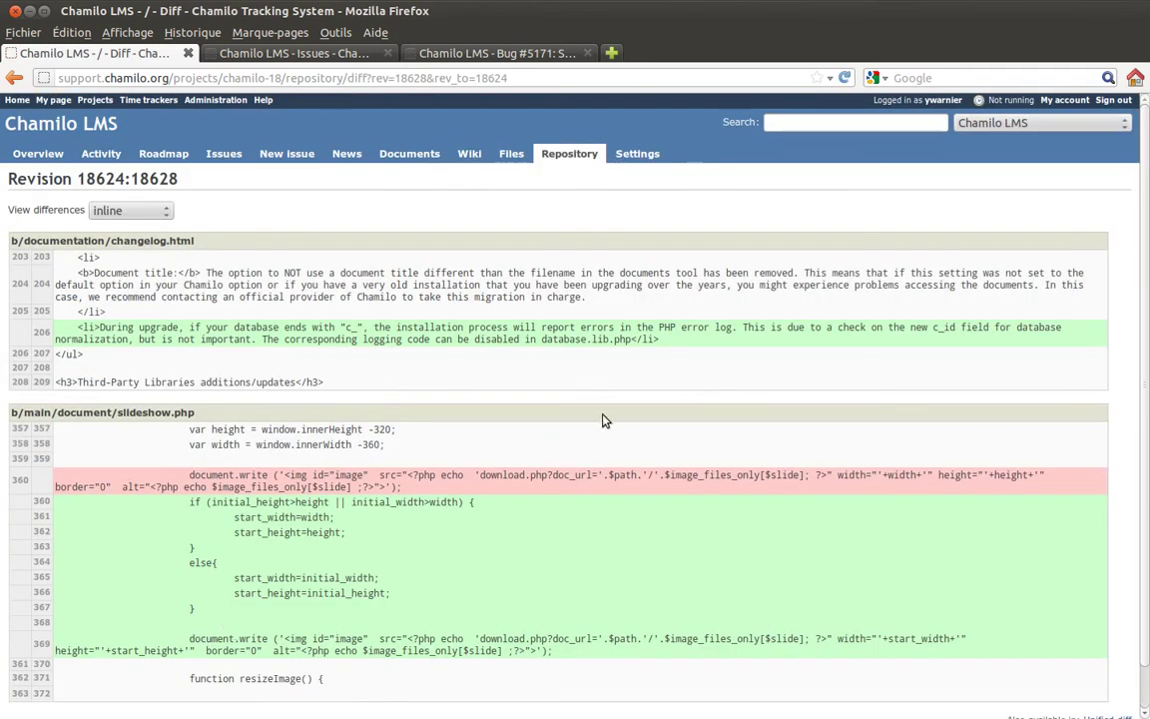
pyautogui.scroll(-1, 605, 419)
pyautogui.scroll(1, 611, 412)
pyautogui.click(14, 78)
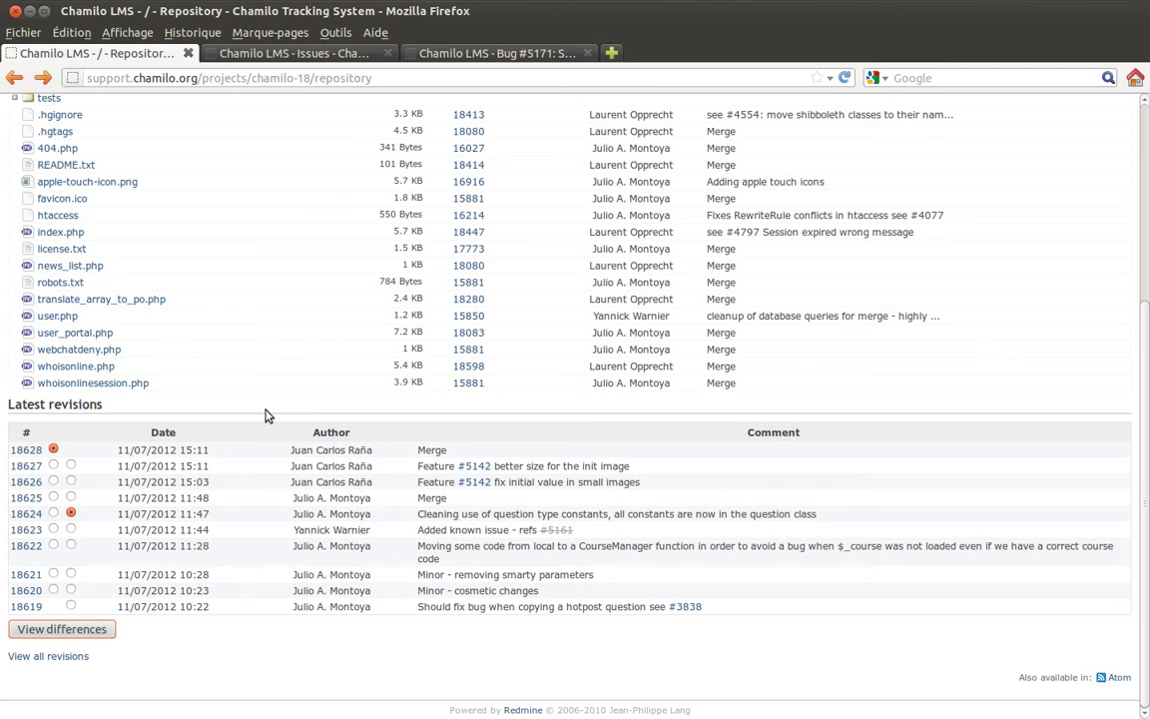
pyautogui.scroll(5, 321, 362)
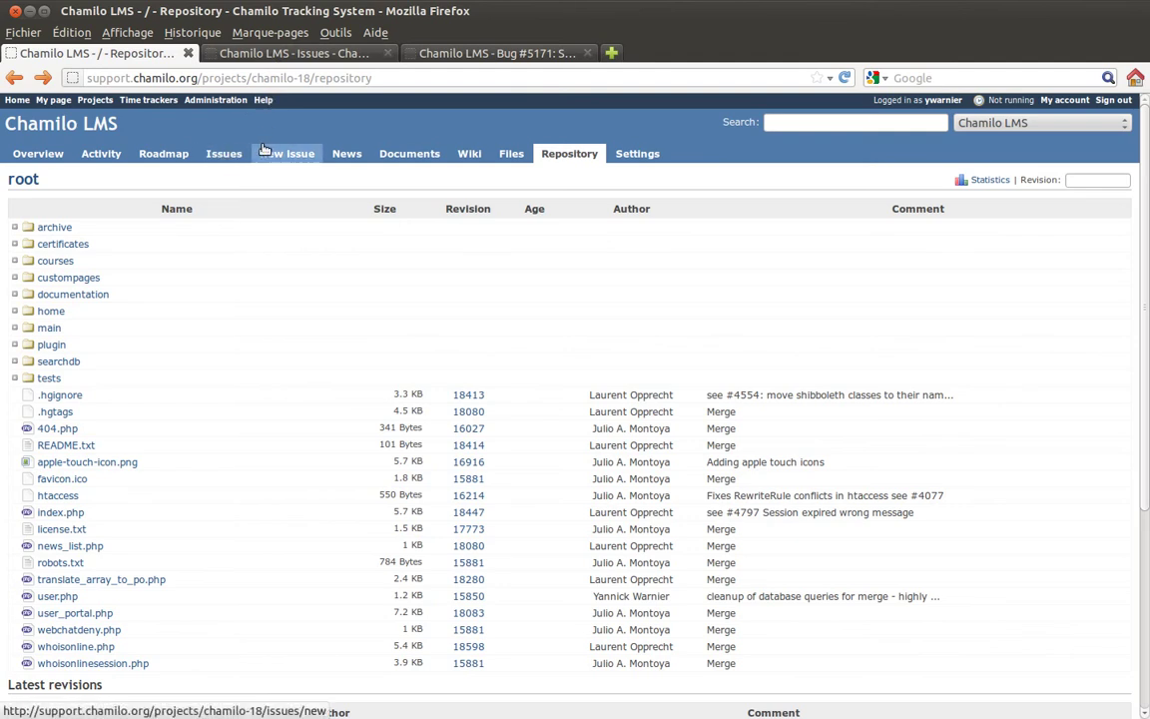
# Check the open 1.9 RC1 issues list and close the browser page of demo issue Bug #5171
pyautogui.click(276, 53)
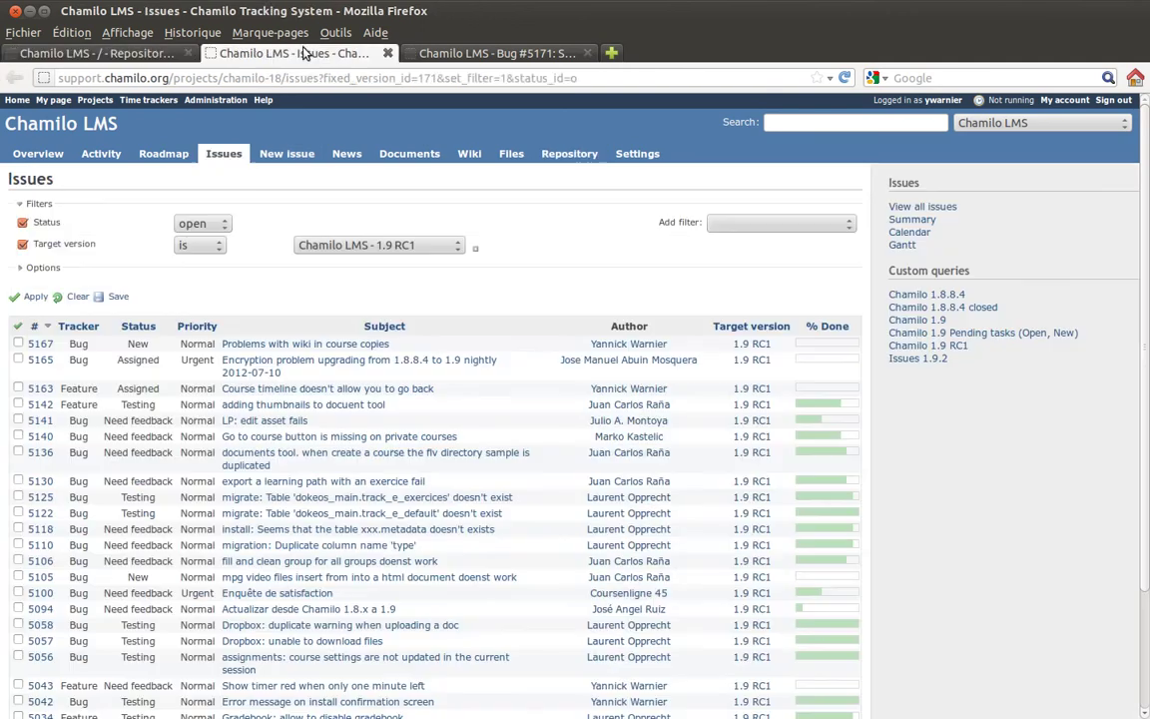
pyautogui.click(486, 56)
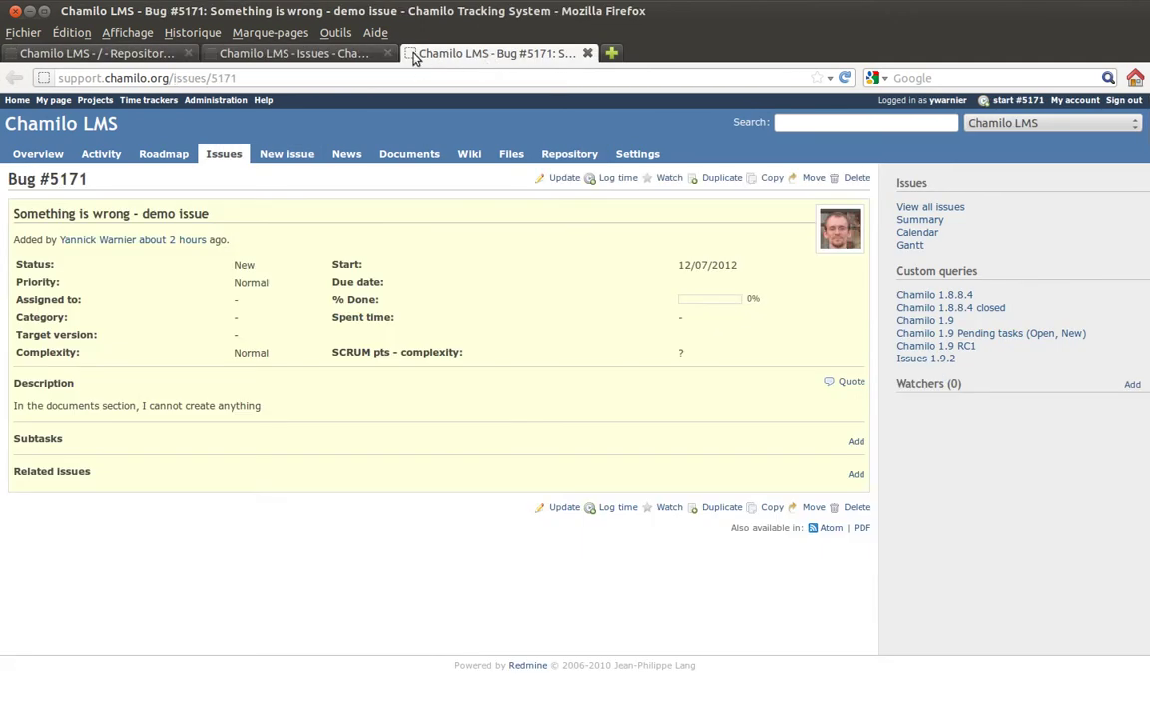
pyautogui.click(586, 52)
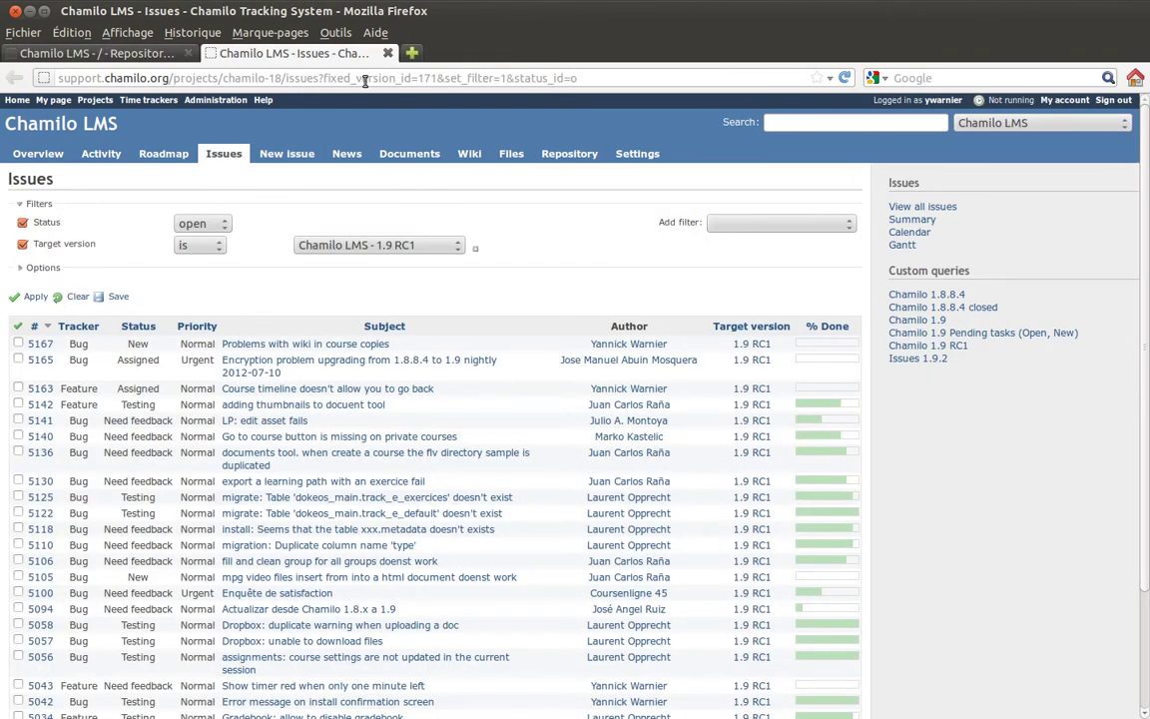
# Close the extra issues page, browse the project's open 1.9 RC1 issues, and open Bug #5141 "LP: edit asset fails"
pyautogui.middleClick(346, 52)
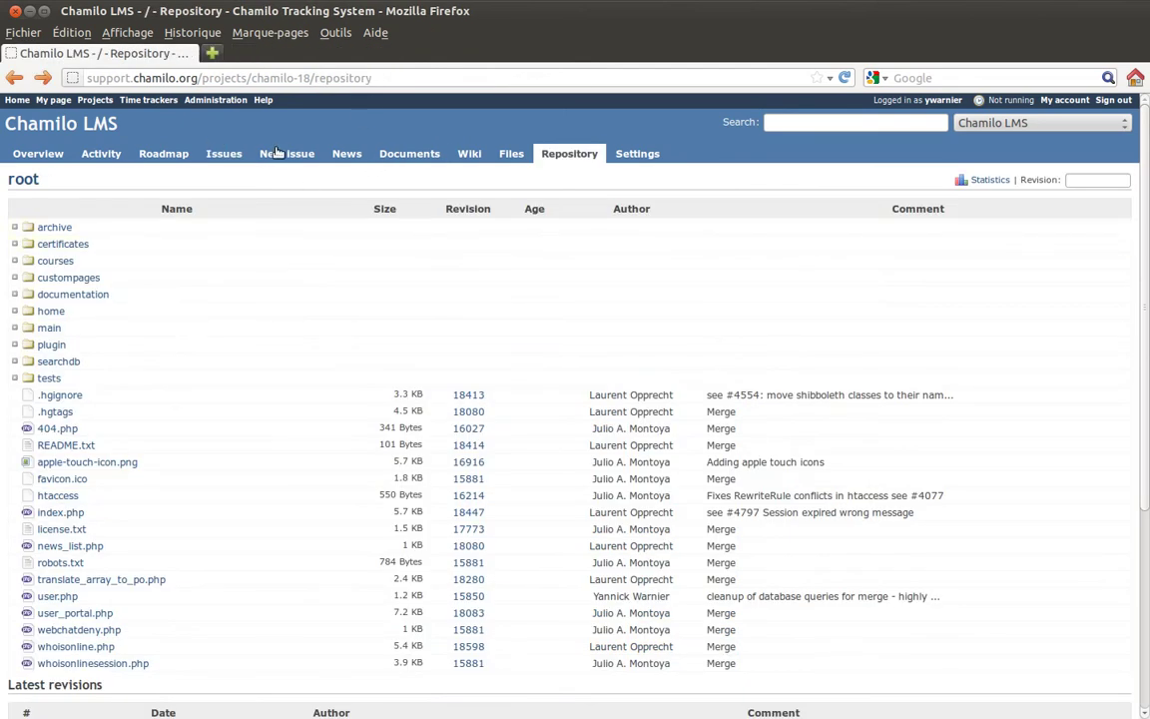
pyautogui.click(224, 154)
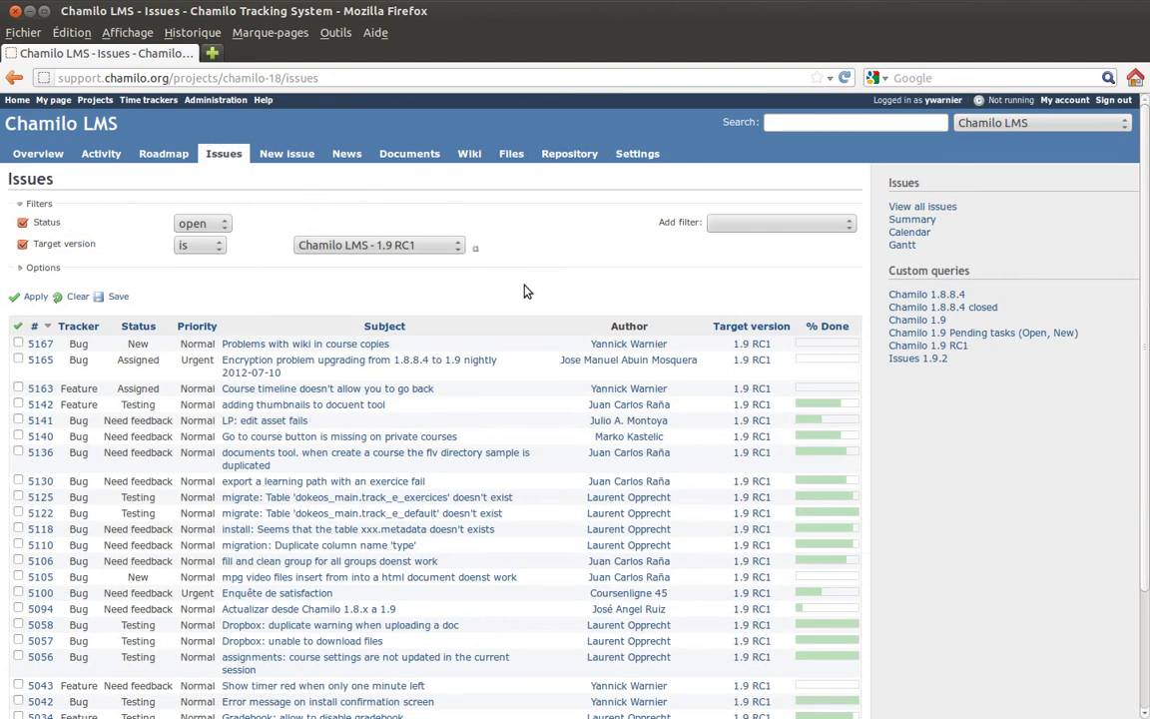
pyautogui.scroll(-2, 539, 287)
pyautogui.scroll(2, 545, 282)
pyautogui.scroll(-2, 541, 283)
pyautogui.scroll(2, 539, 283)
pyautogui.click(289, 422)
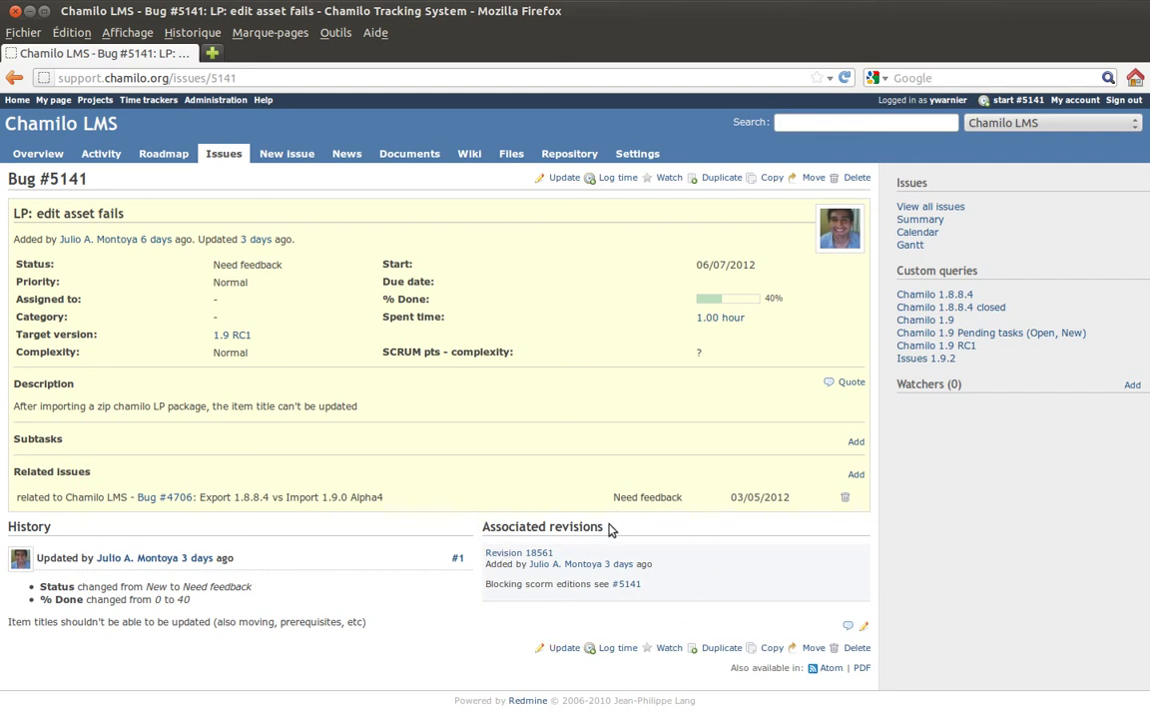
# Open associated Revision 18561 on a separate page and examine its commit message, especially the "see #5141" issue reference
pyautogui.middleClick(505, 554)
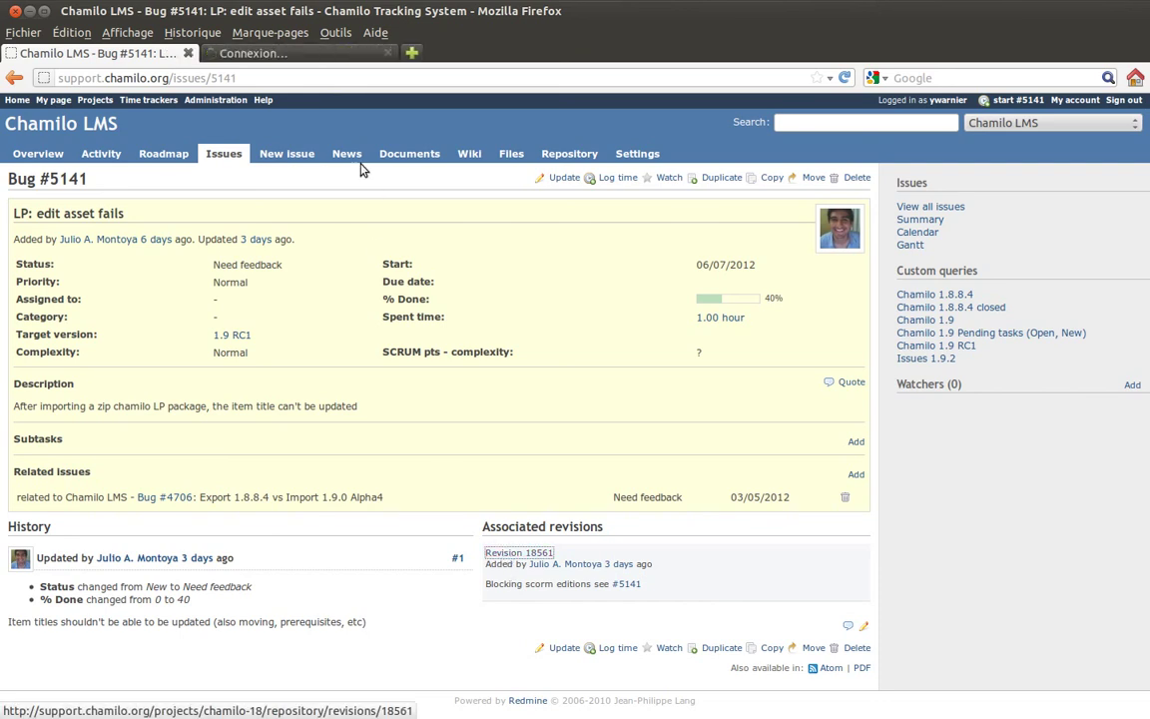
pyautogui.click(320, 55)
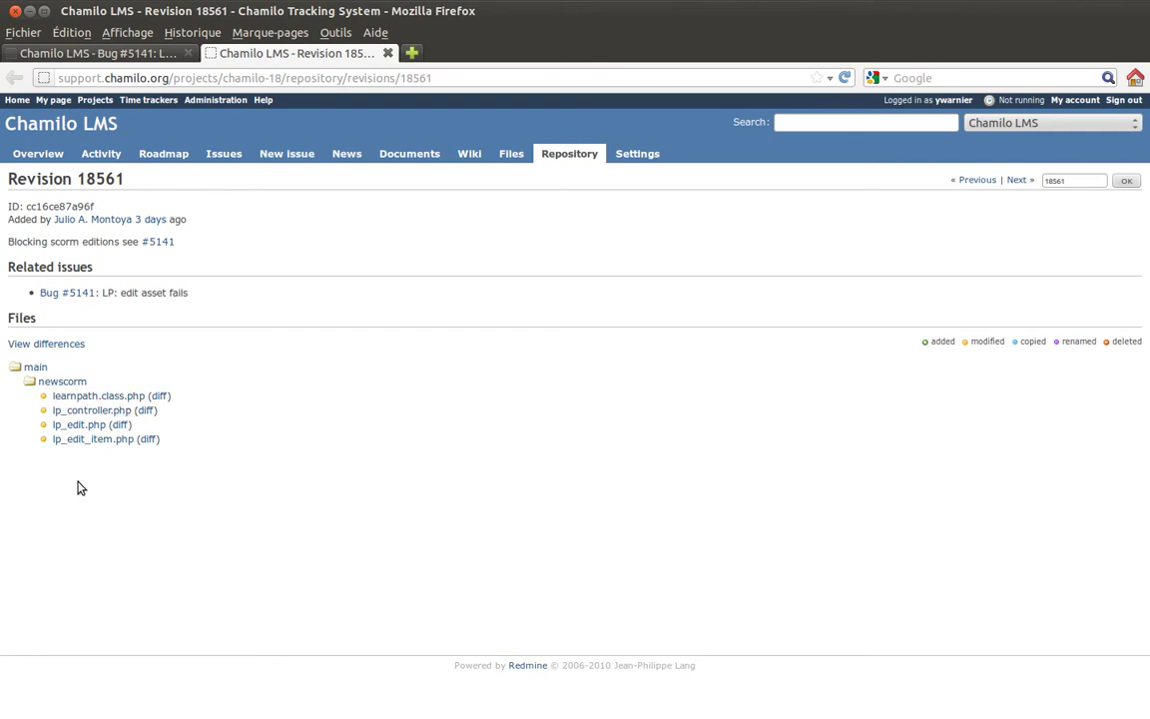
pyautogui.doubleClick(127, 242)
pyautogui.click(5, 248)
pyautogui.moveTo(5, 248); pyautogui.dragTo(190, 248)
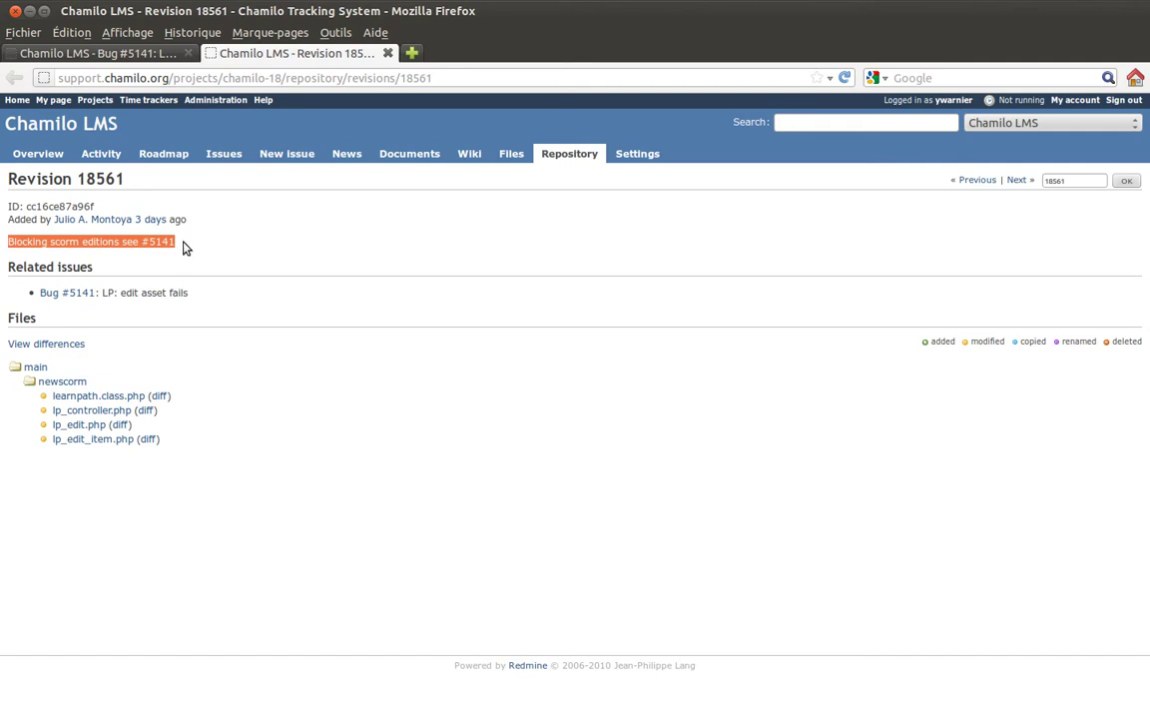
pyautogui.click(184, 247)
pyautogui.moveTo(180, 249); pyautogui.dragTo(146, 248)
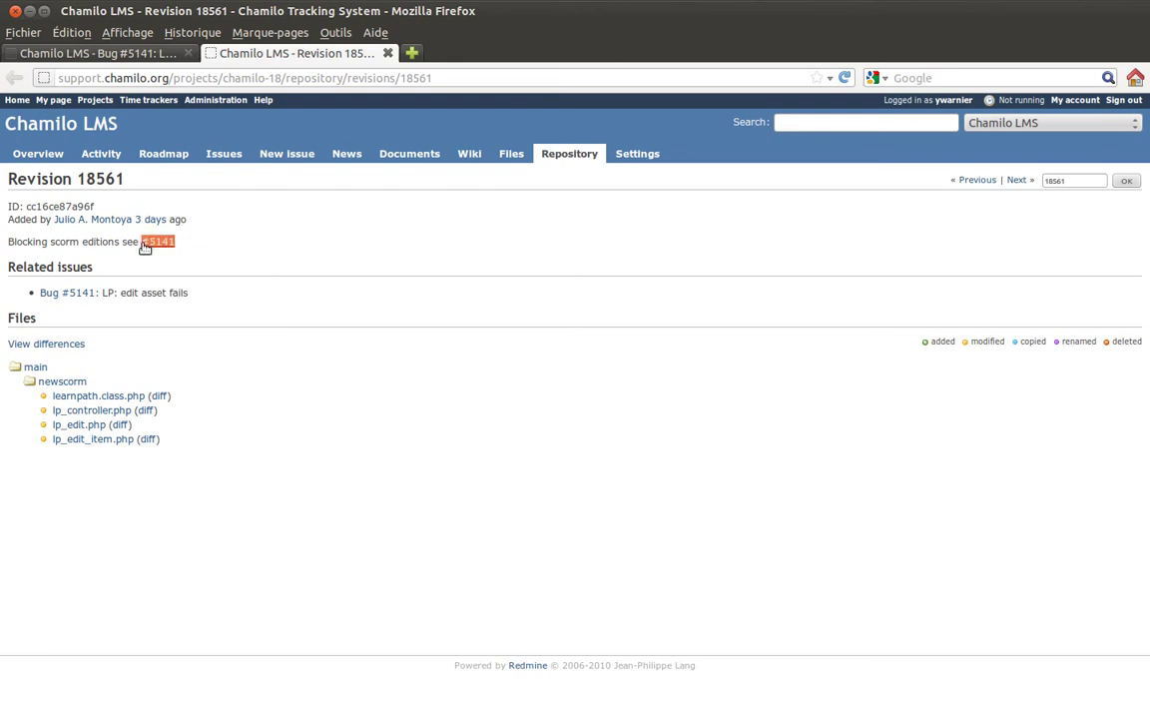
pyautogui.click(208, 244)
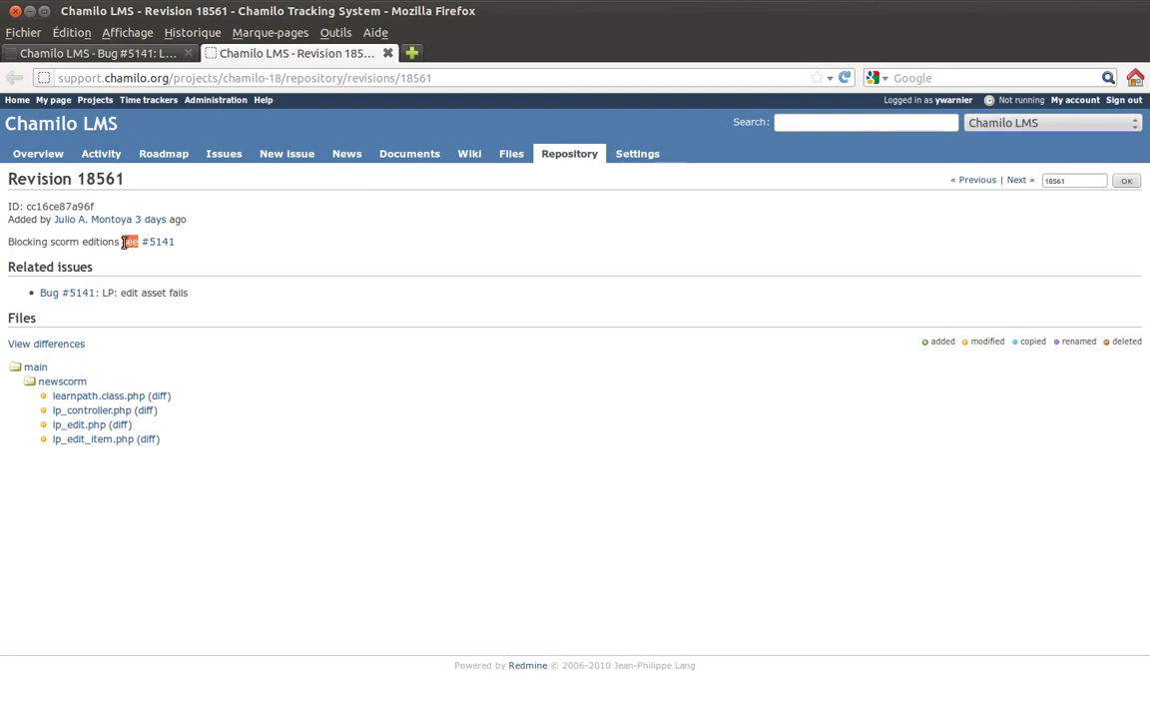
pyautogui.moveTo(123, 243); pyautogui.dragTo(137, 243)
pyautogui.click(145, 254)
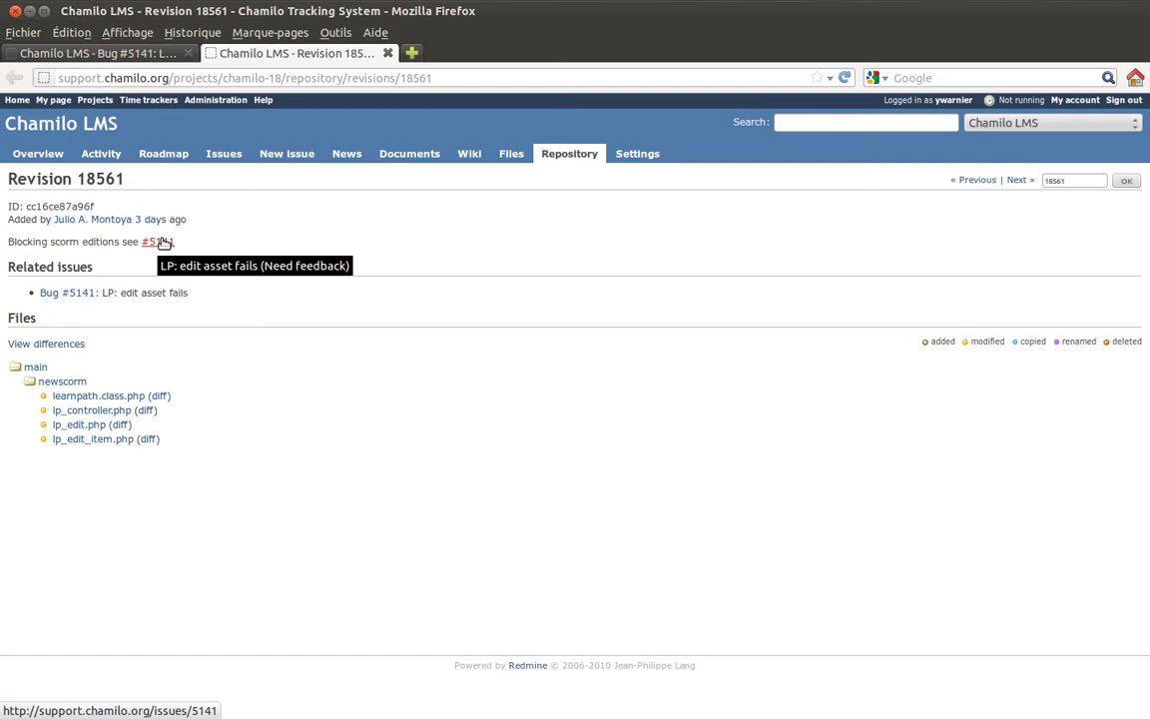
# Compare the "see #5141" reference in Bug #5141's associated revisions with the Revision 18561 page, and return to the bug
pyautogui.click(118, 55)
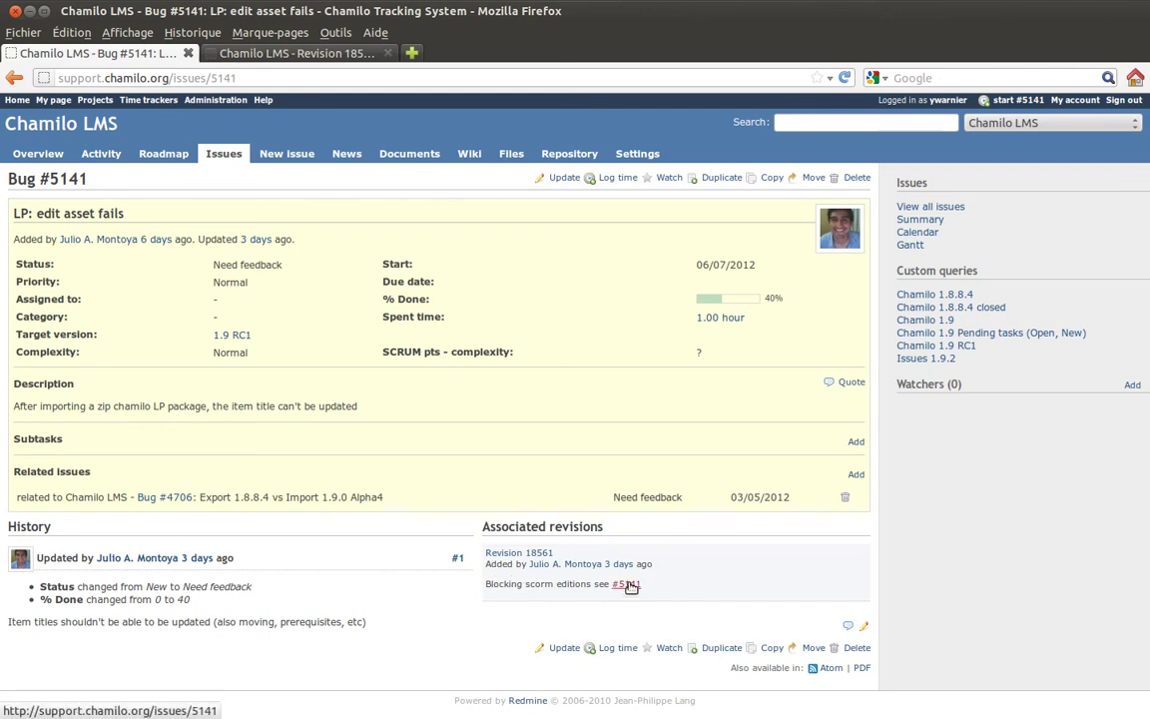
pyautogui.moveTo(590, 583); pyautogui.dragTo(647, 588)
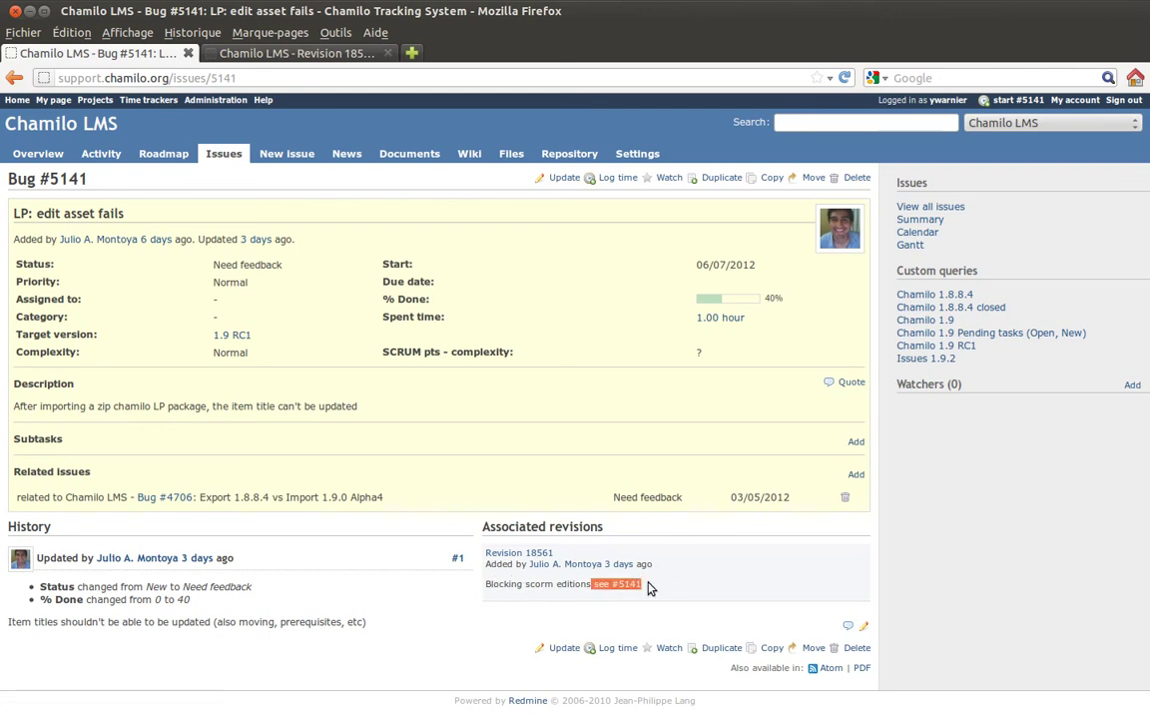
pyautogui.click(656, 584)
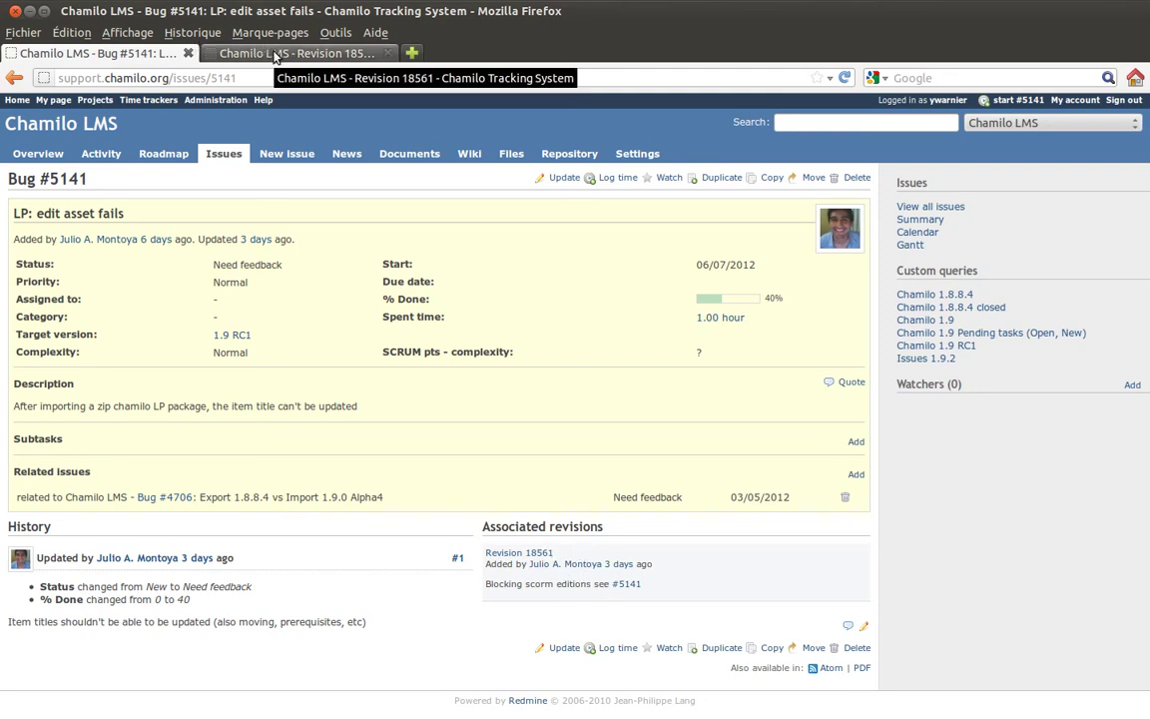
pyautogui.click(276, 55)
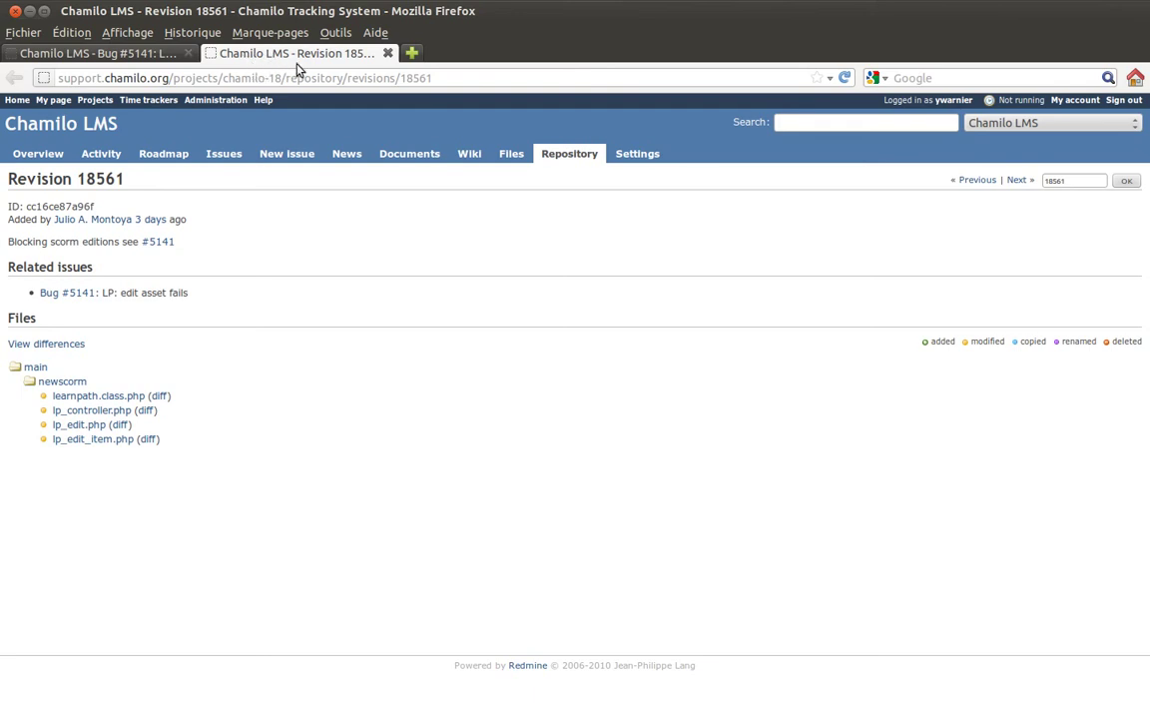
pyautogui.click(387, 54)
pyautogui.click(387, 55)
pyautogui.click(140, 52)
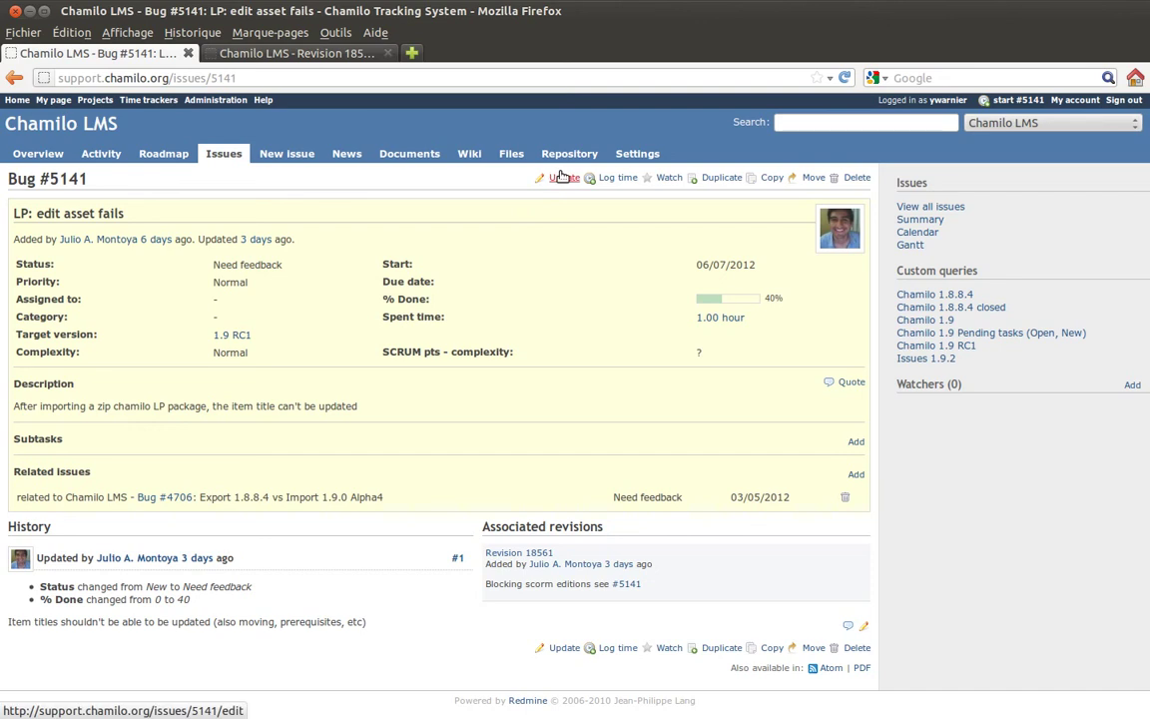
# Remove the target version filter from the project's issues list and apply the remaining open-status filter
pyautogui.click(221, 155)
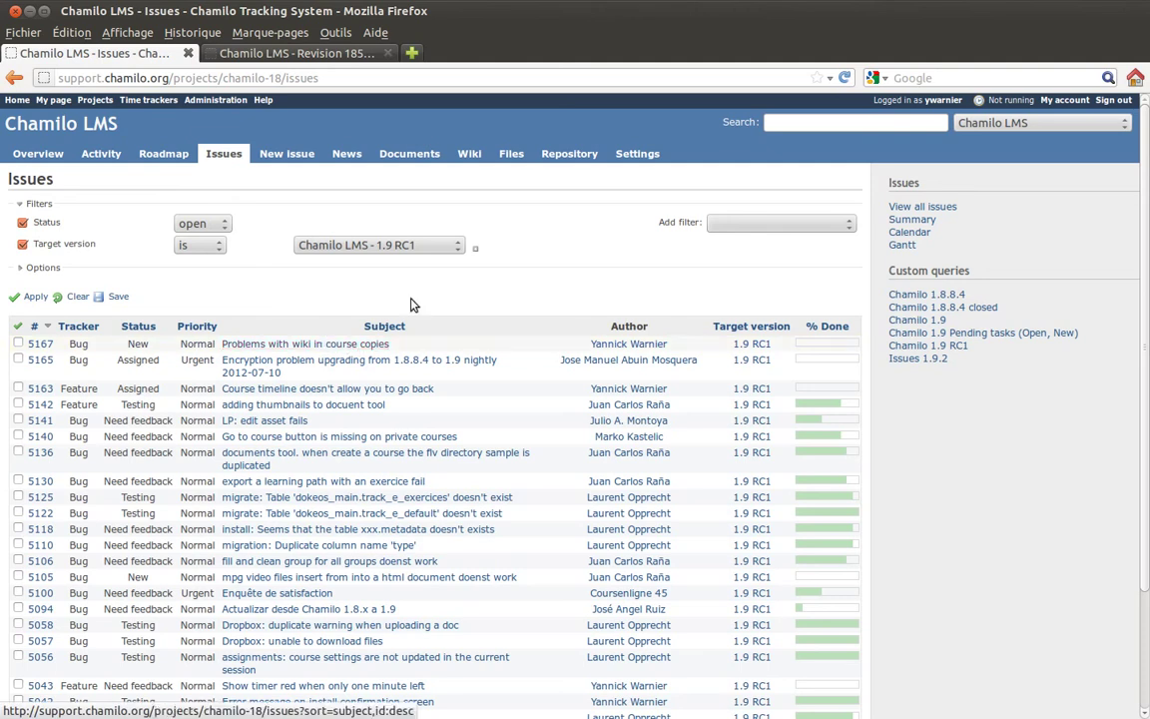
pyautogui.click(22, 243)
pyautogui.click(31, 293)
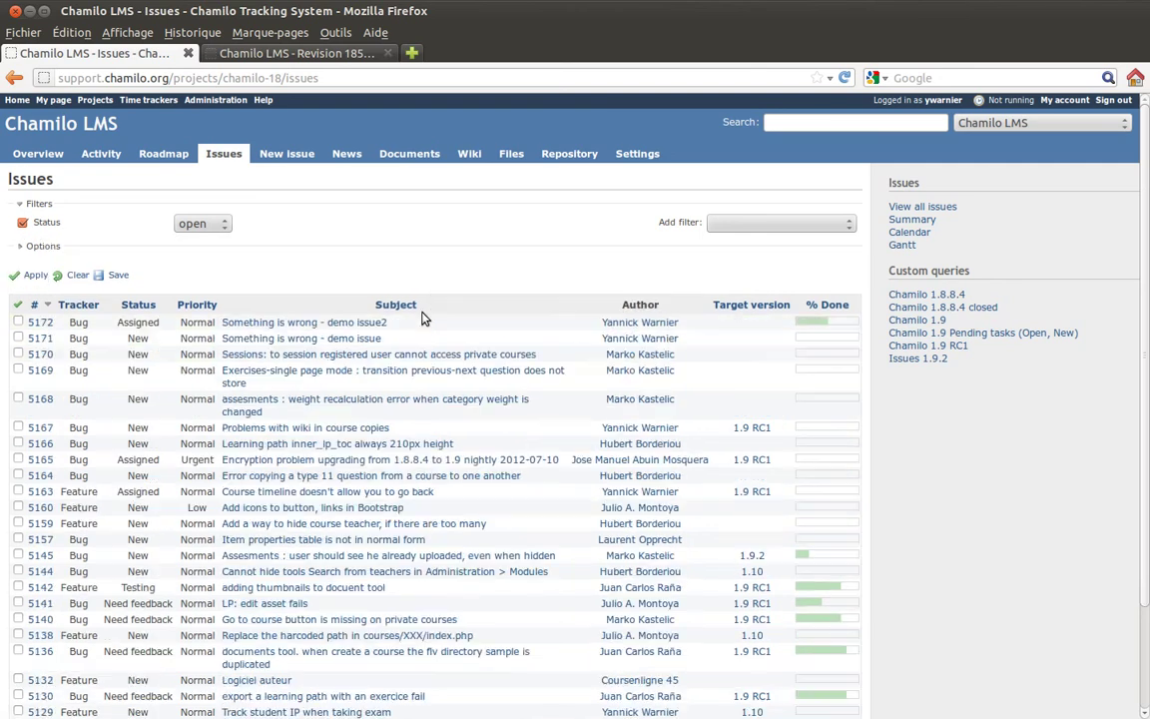
# Open demo issue Bug #5172 for updating and enter the note "OK for me! Thank you all."
pyautogui.click(297, 324)
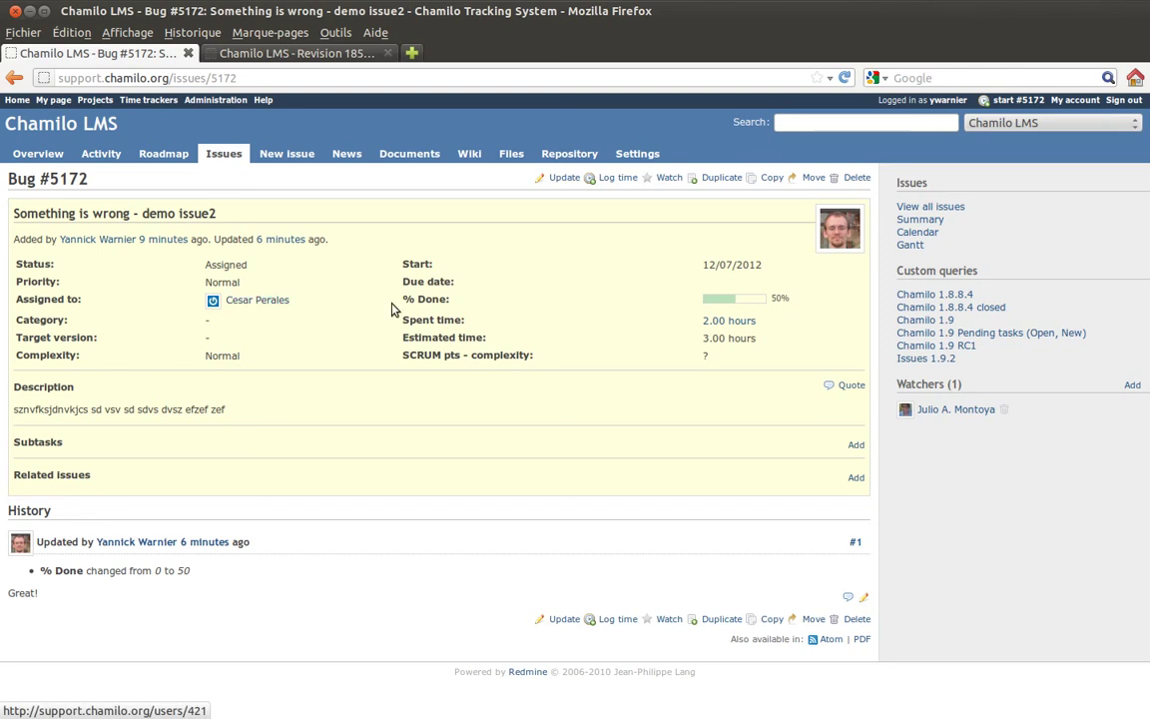
pyautogui.click(565, 180)
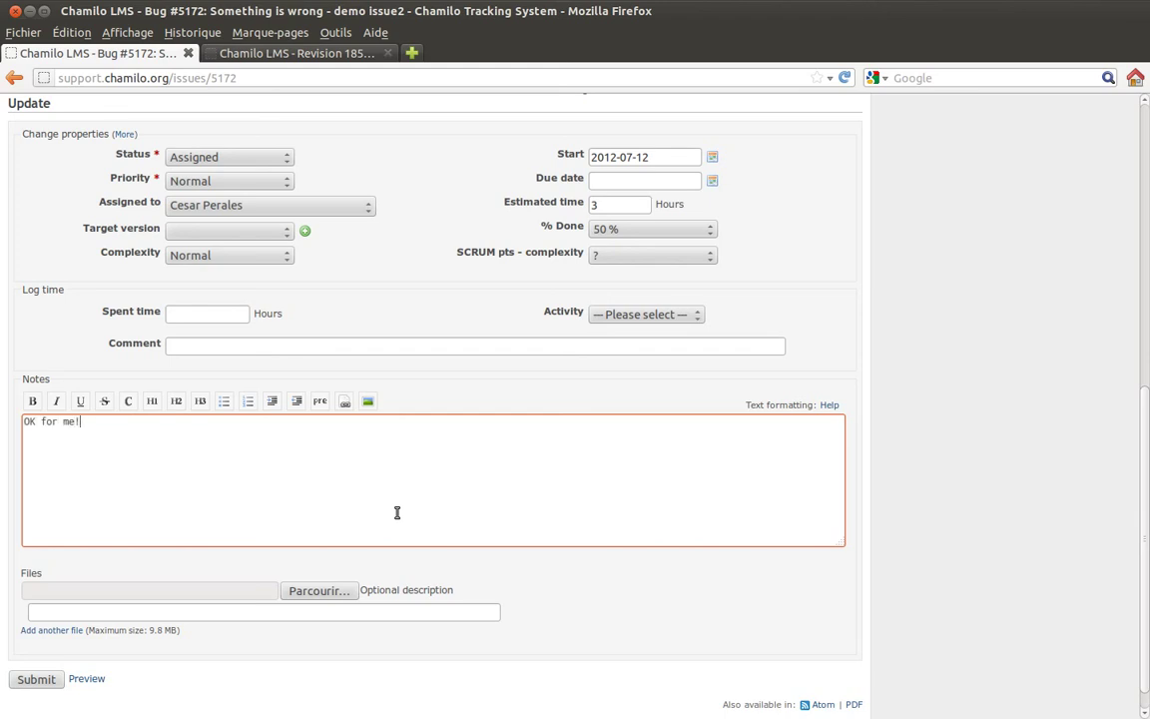
pyautogui.write('ank you all.')
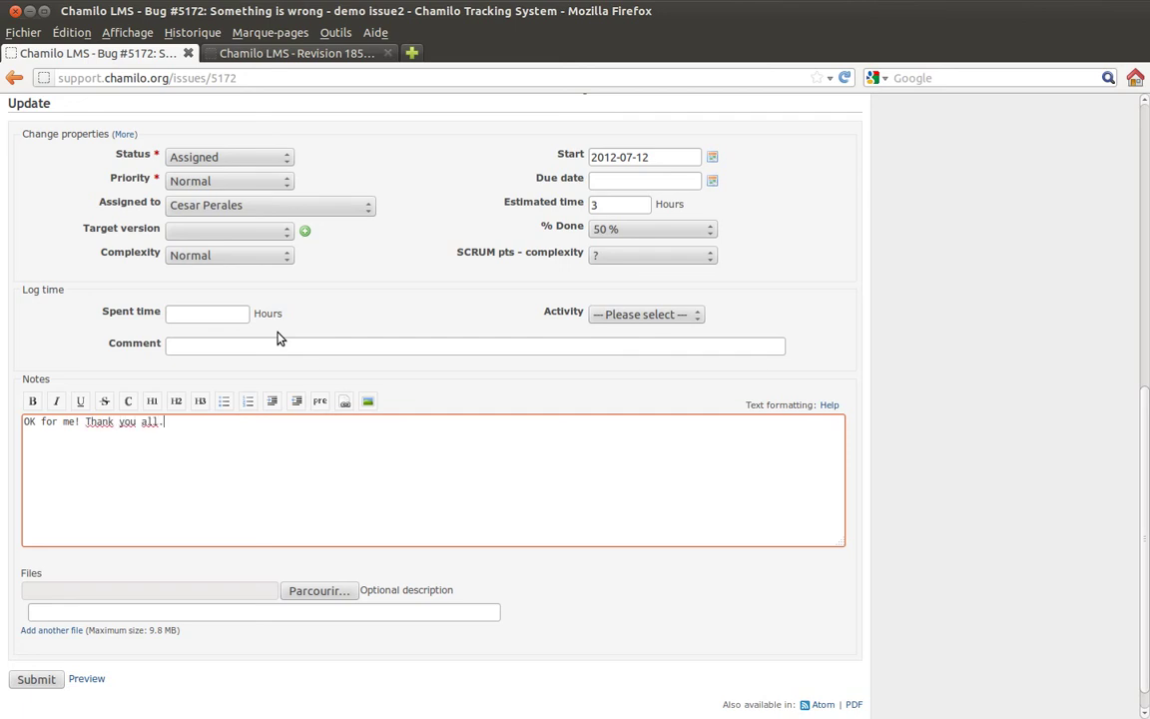
# Try the statuses Resolved and Closed in the update form of Bug #5172
pyautogui.click(275, 160)
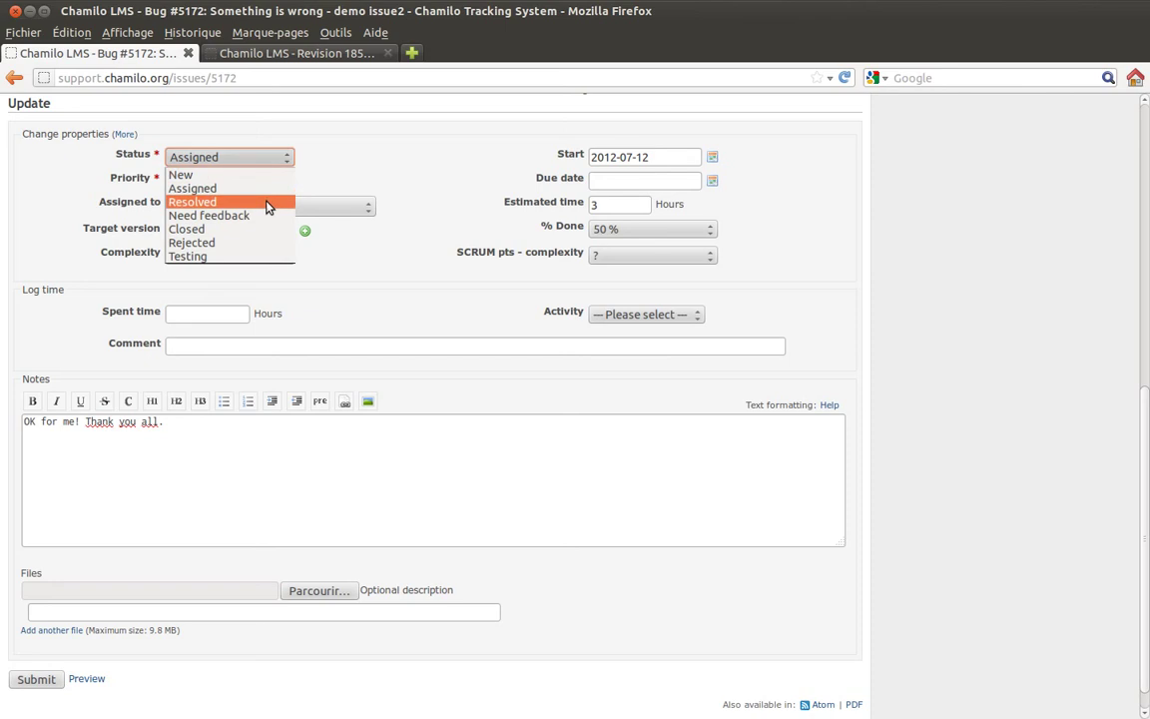
pyautogui.click(266, 204)
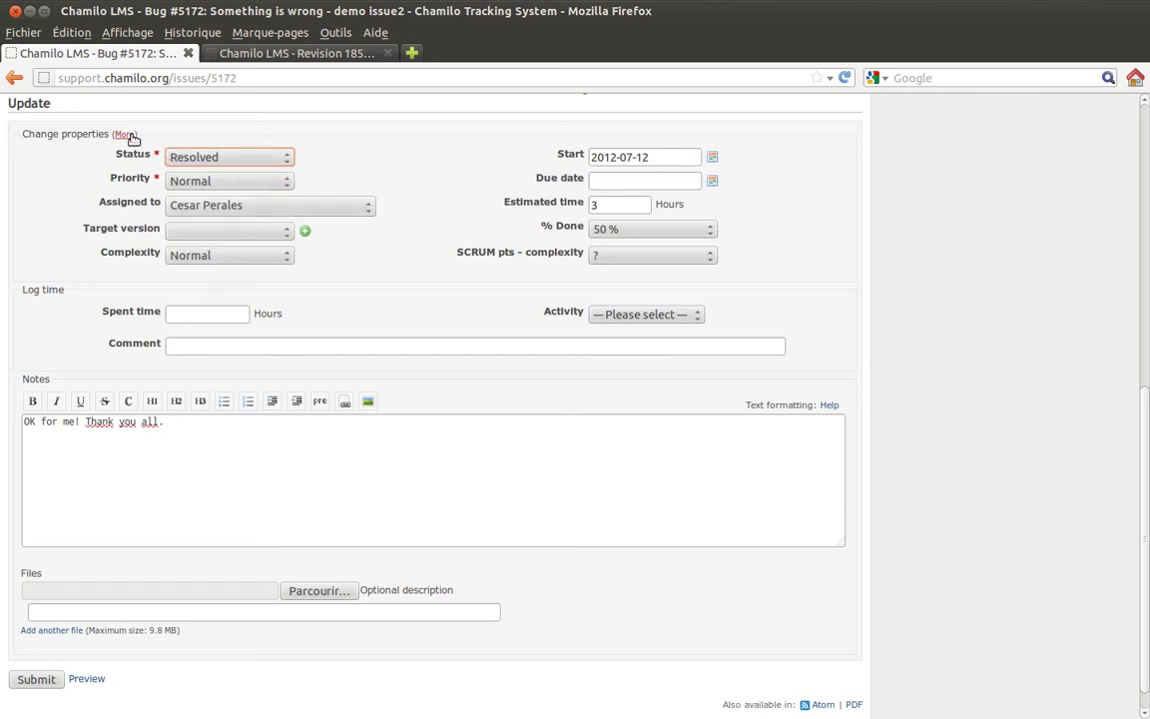
pyautogui.scroll(2, 156, 137)
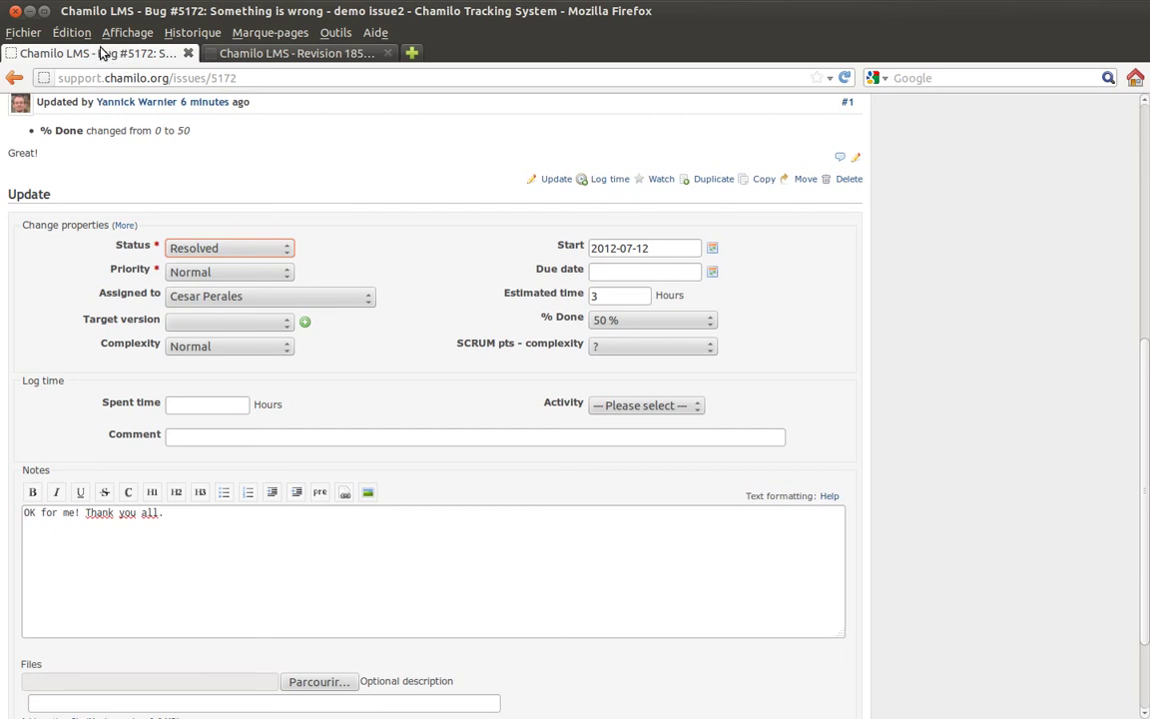
pyautogui.click(268, 249)
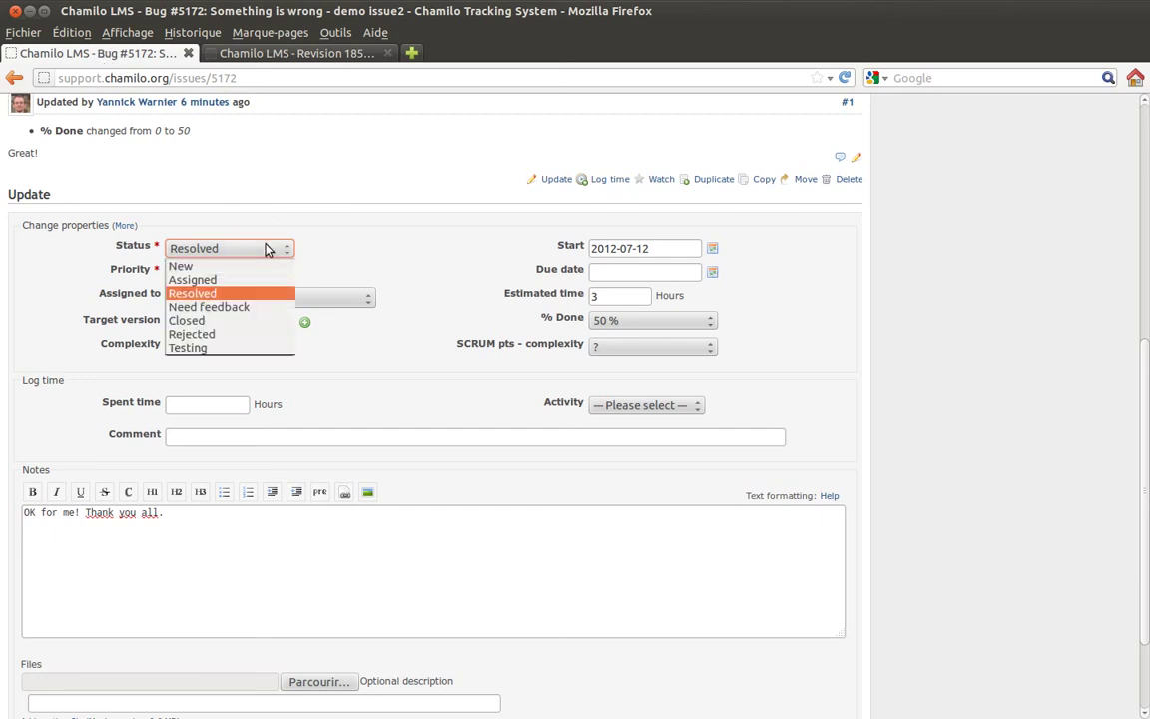
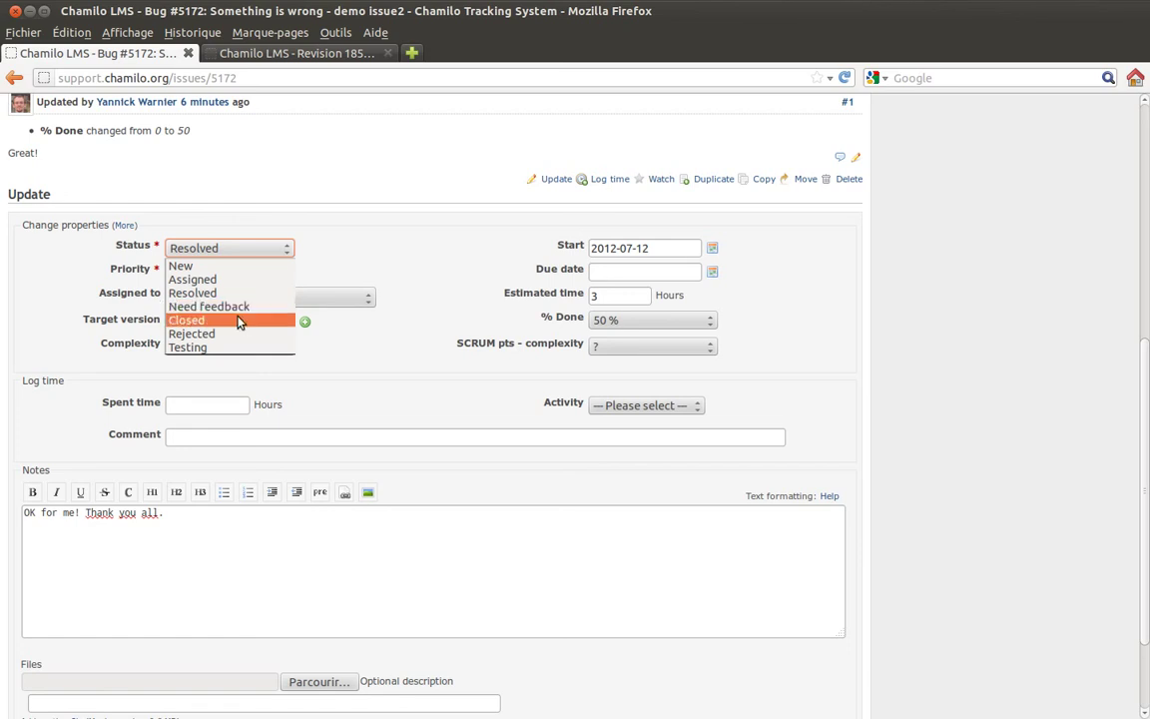
pyautogui.click(238, 320)
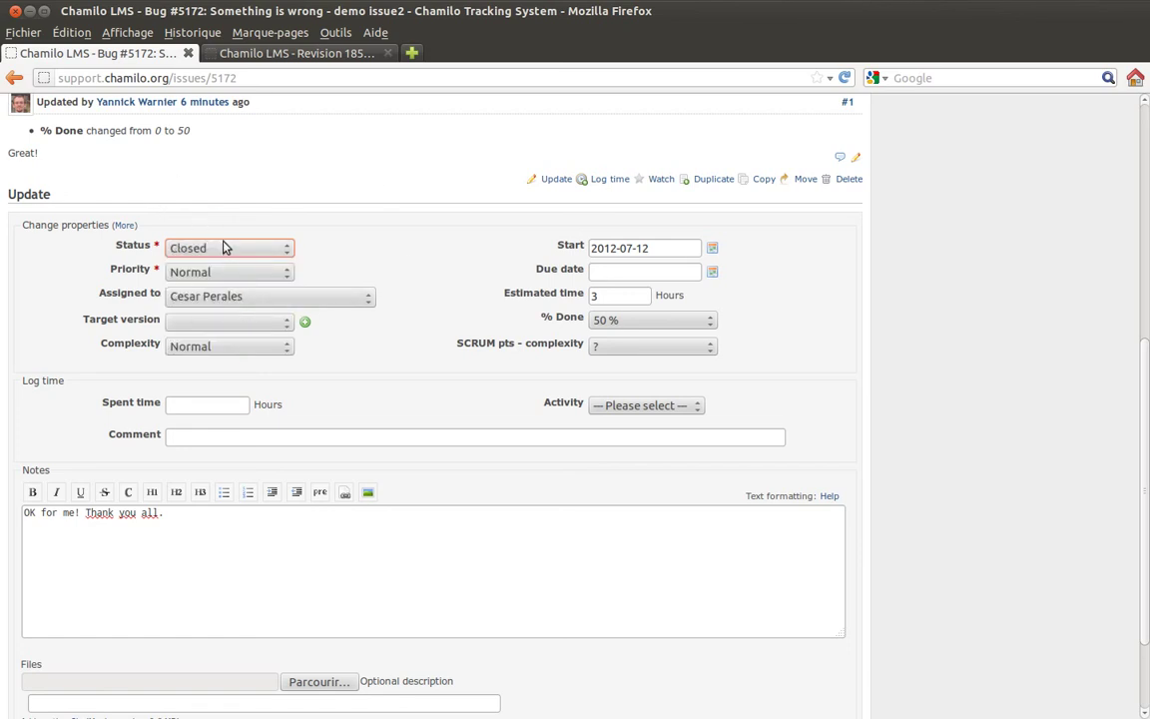
# Set the status of Bug #5172 to Rejected and submit the update with its note
pyautogui.click(192, 250)
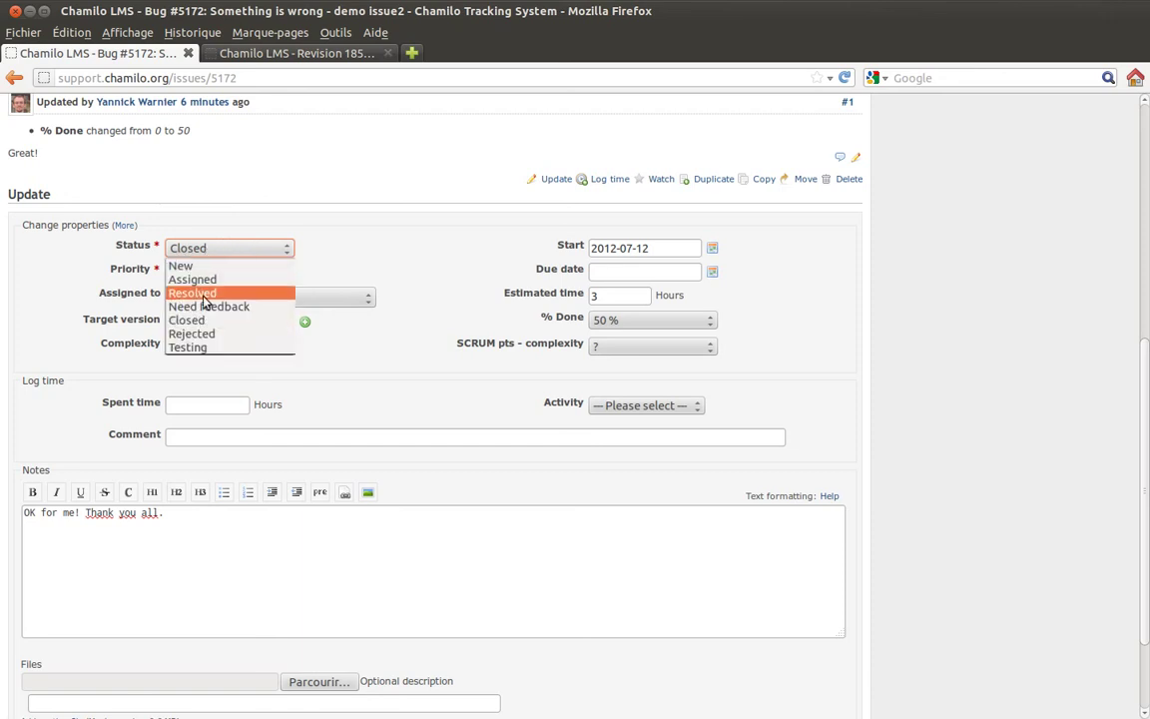
pyautogui.click(212, 334)
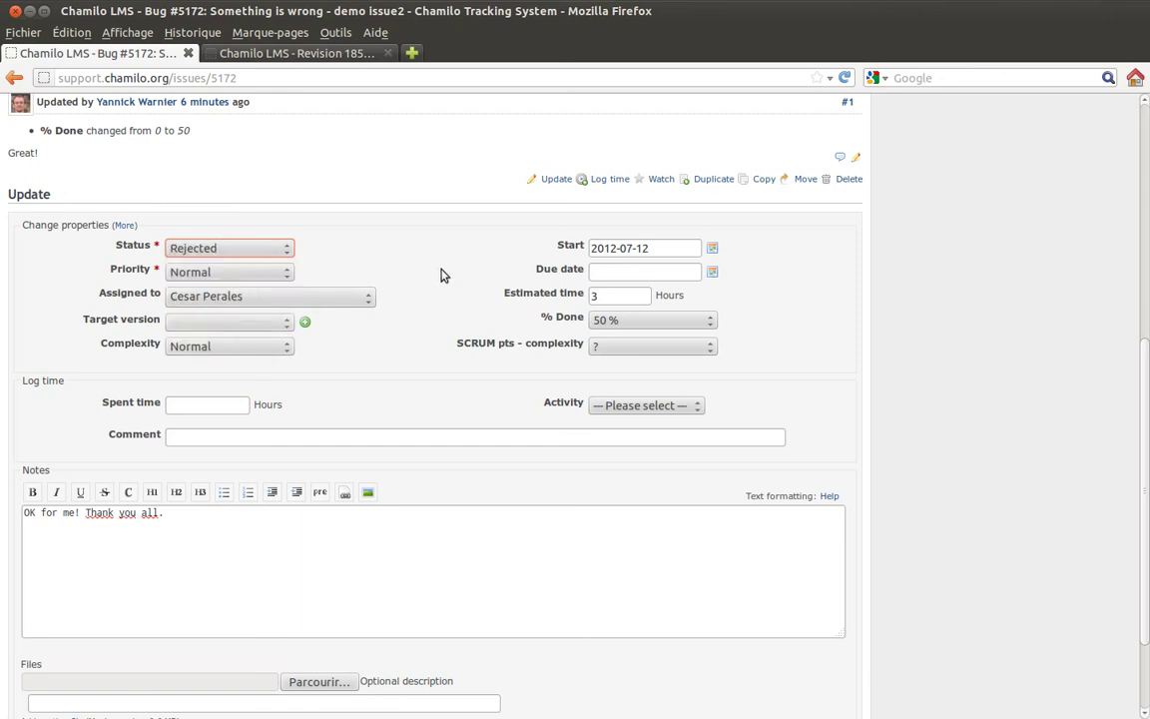
pyautogui.click(230, 237)
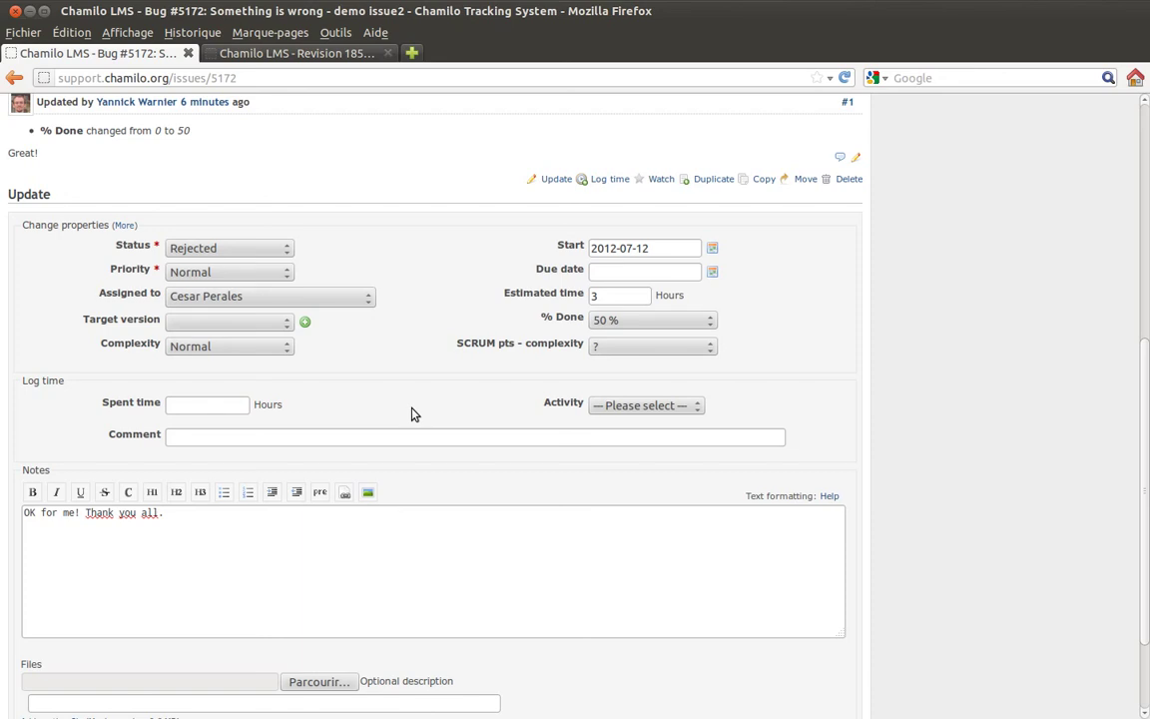
pyautogui.scroll(-1, 414, 413)
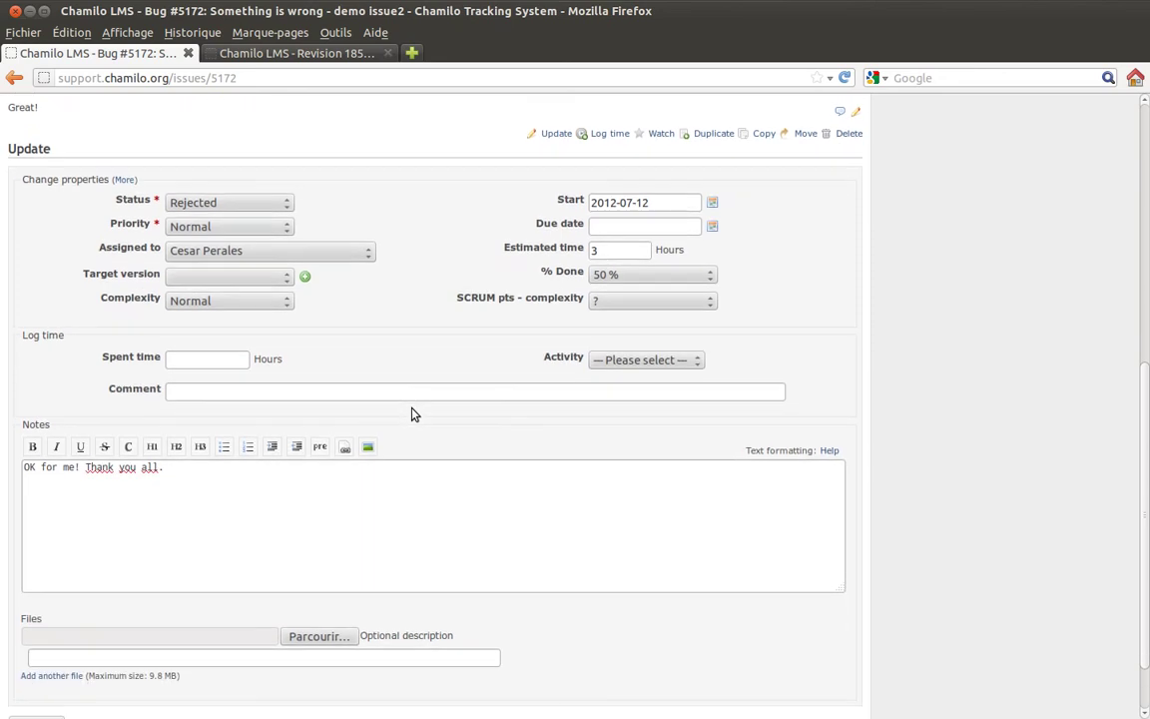
pyautogui.scroll(2, 413, 405)
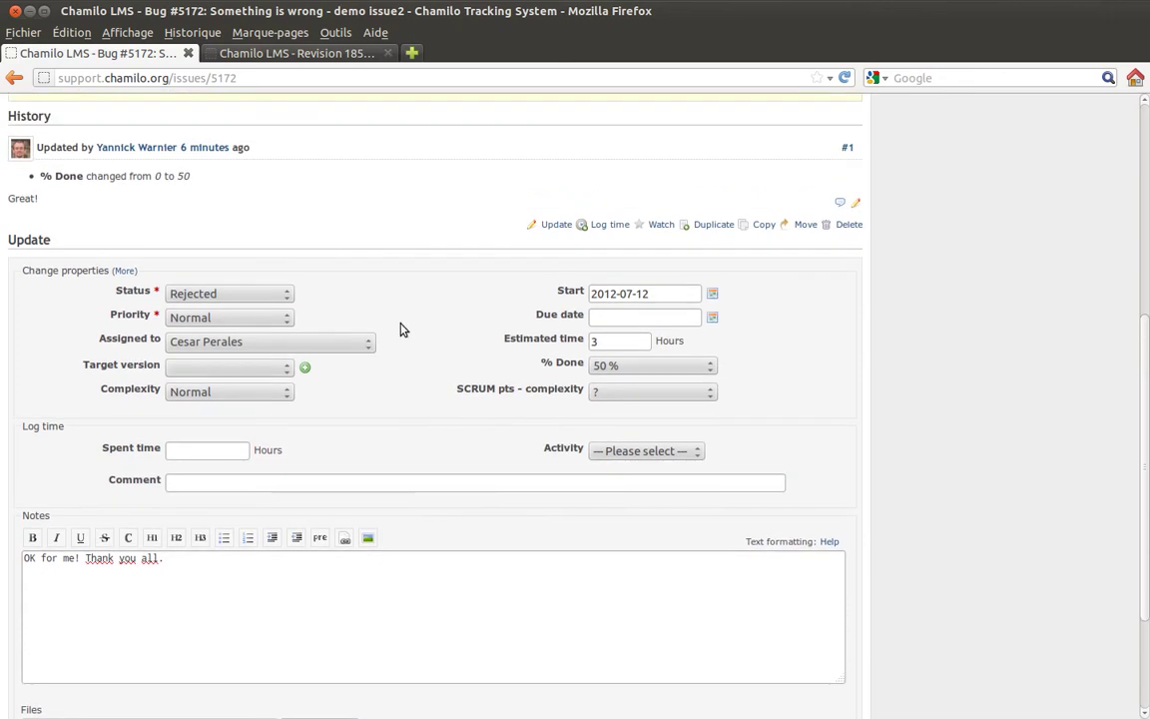
pyautogui.scroll(1, 403, 330)
pyautogui.scroll(-2, 404, 339)
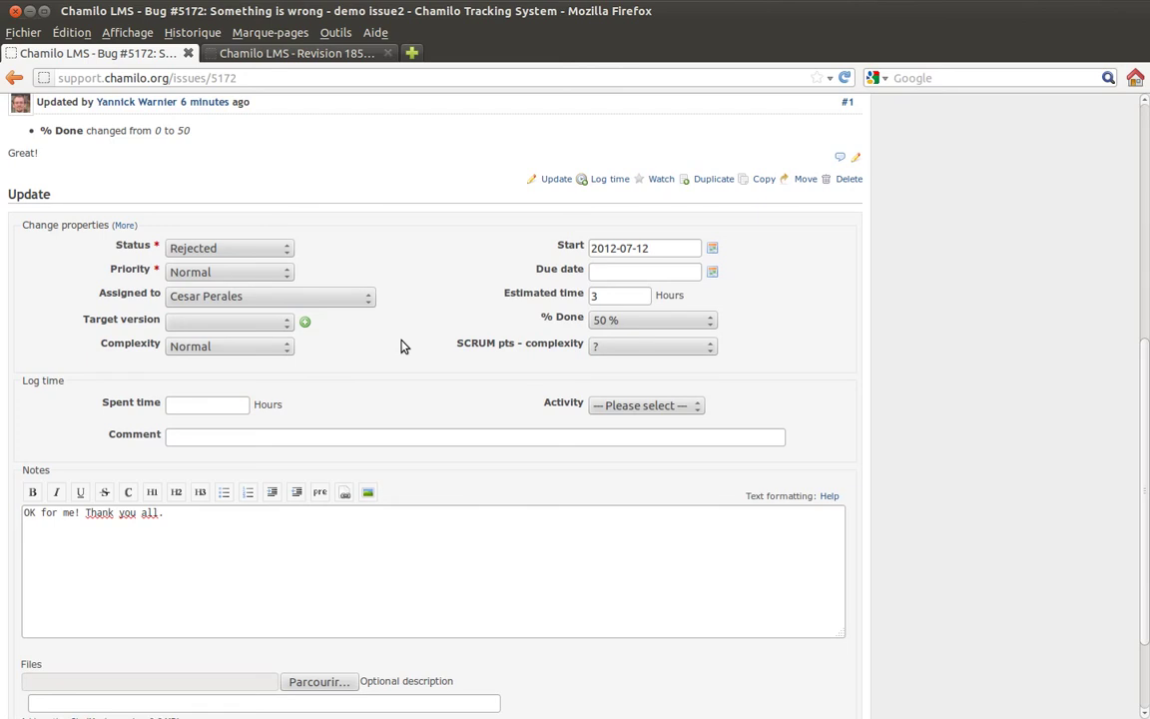
pyautogui.scroll(-3, 295, 423)
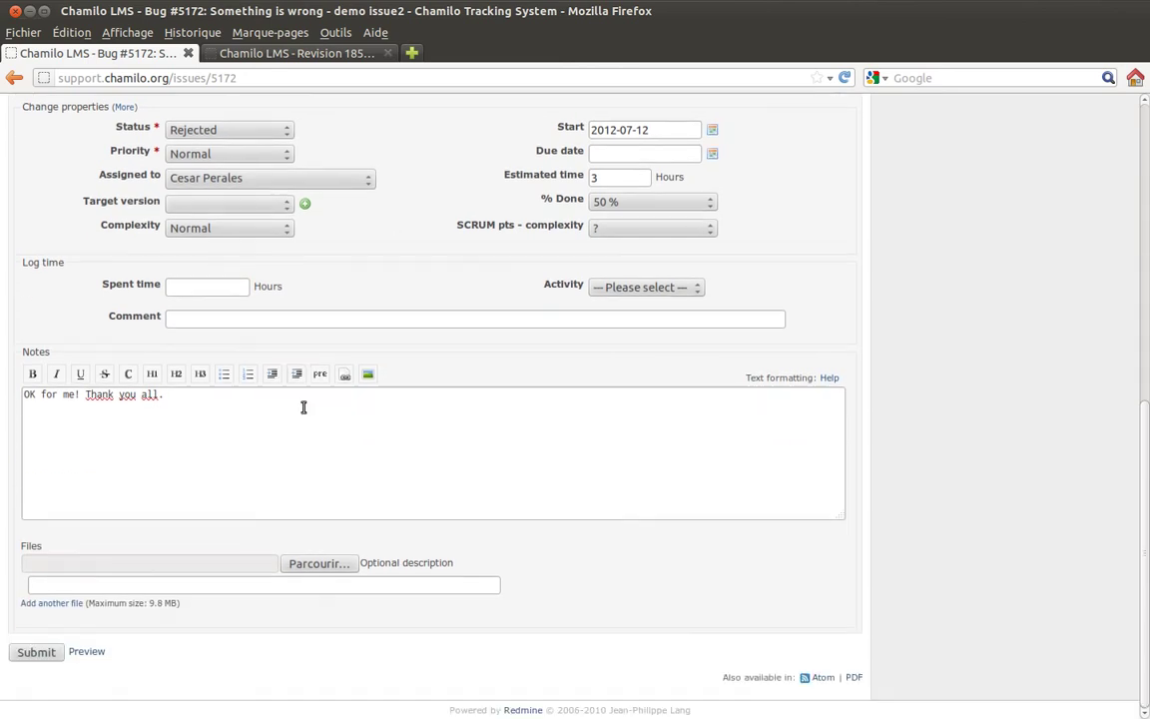
pyautogui.click(32, 653)
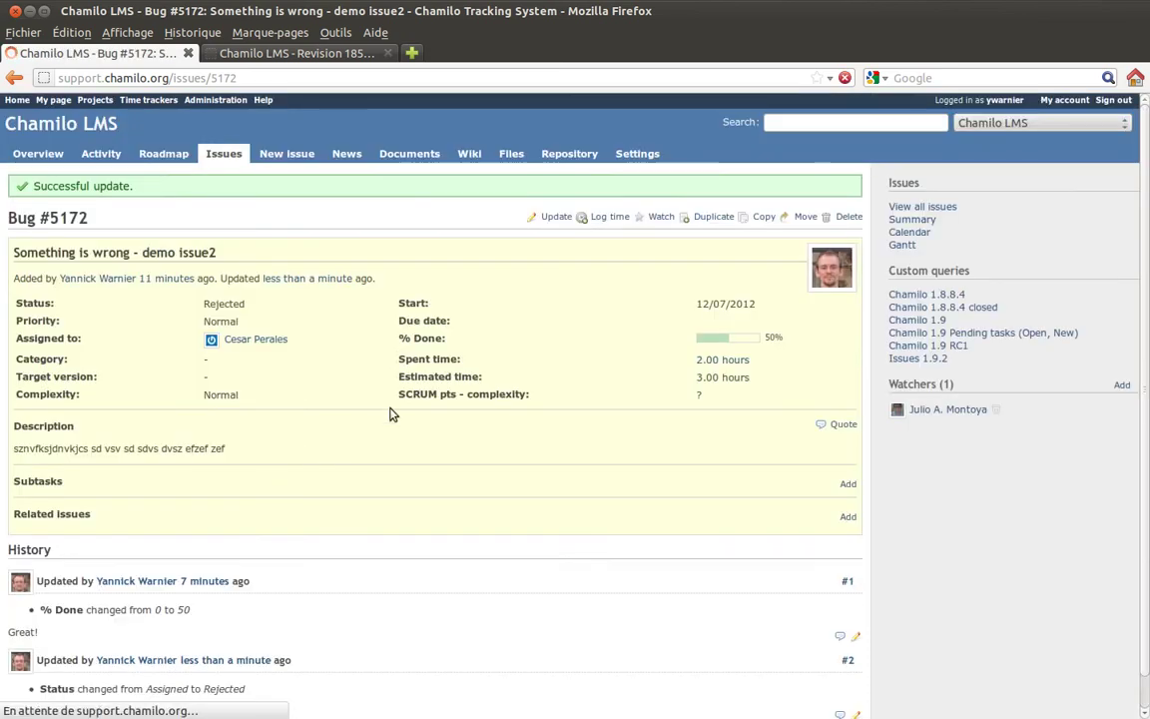
# Review the latest history entry of Bug #5172, including its status change and note
pyautogui.scroll(-2, 341, 380)
pyautogui.moveTo(132, 631); pyautogui.dragTo(12, 627)
pyautogui.click(140, 607)
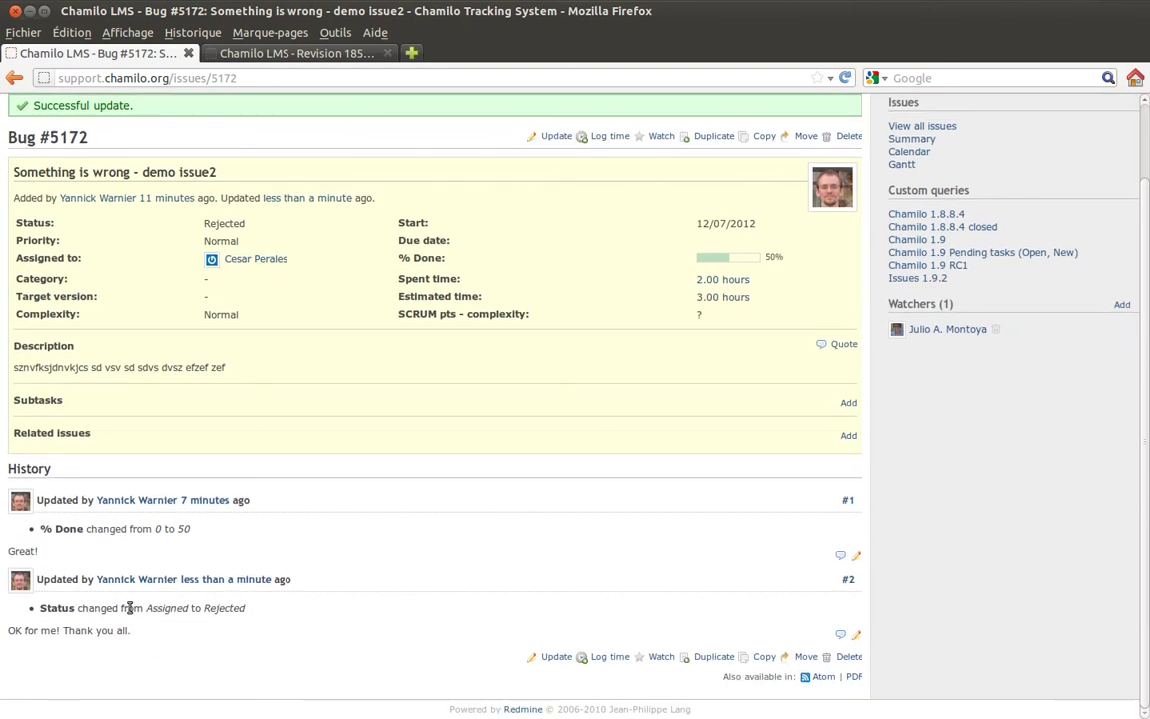
pyautogui.moveTo(142, 607); pyautogui.dragTo(269, 612)
pyautogui.click(270, 612)
pyautogui.scroll(2, 333, 480)
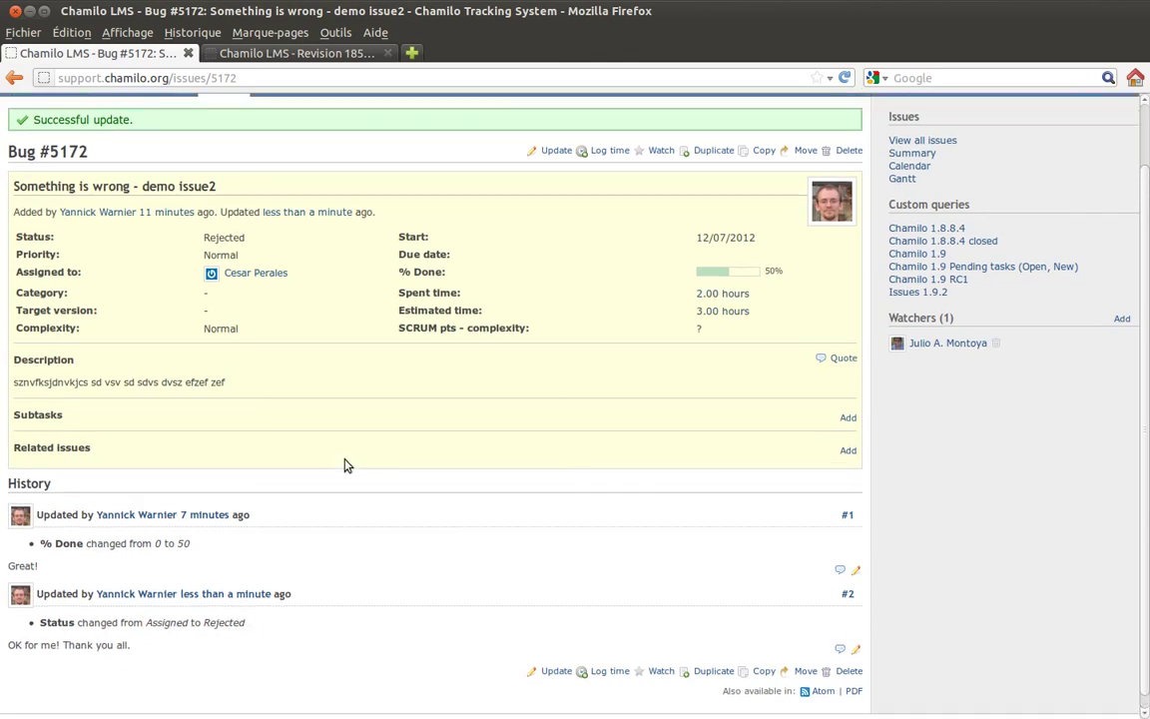
# Open demo issue Bug #5171 from the issues list and submit an update with the note "And then write whatever you want"
pyautogui.click(223, 153)
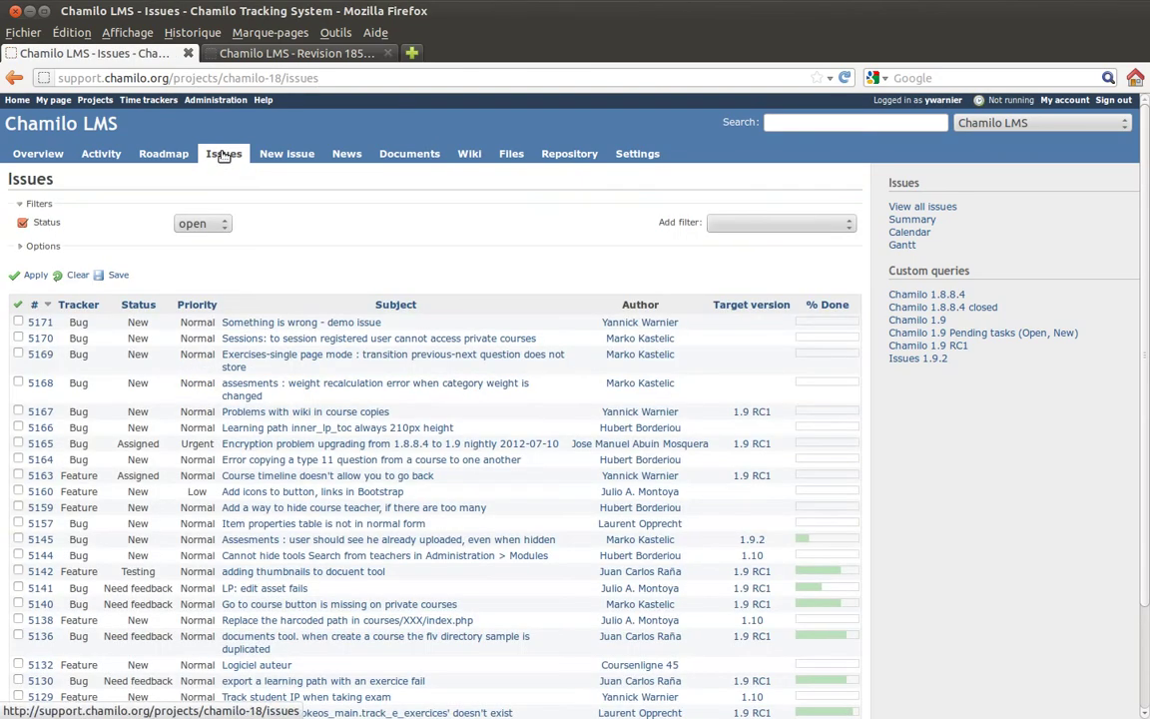
pyautogui.click(342, 324)
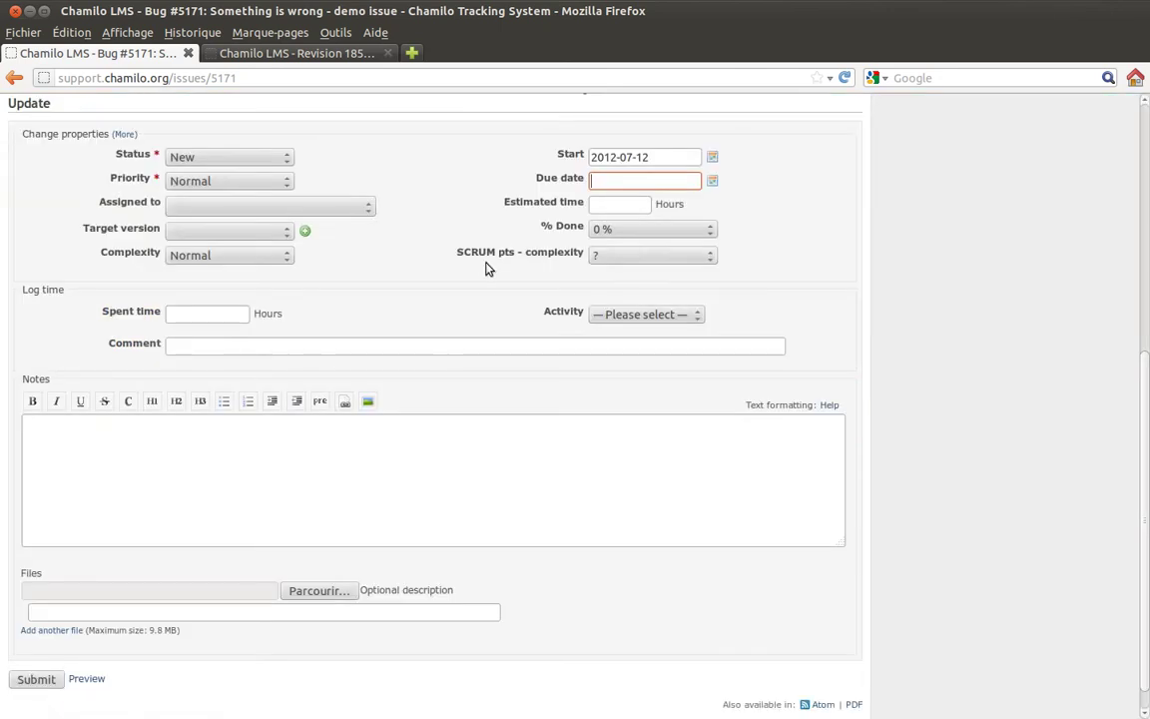
pyautogui.click(121, 492)
pyautogui.write('And then')
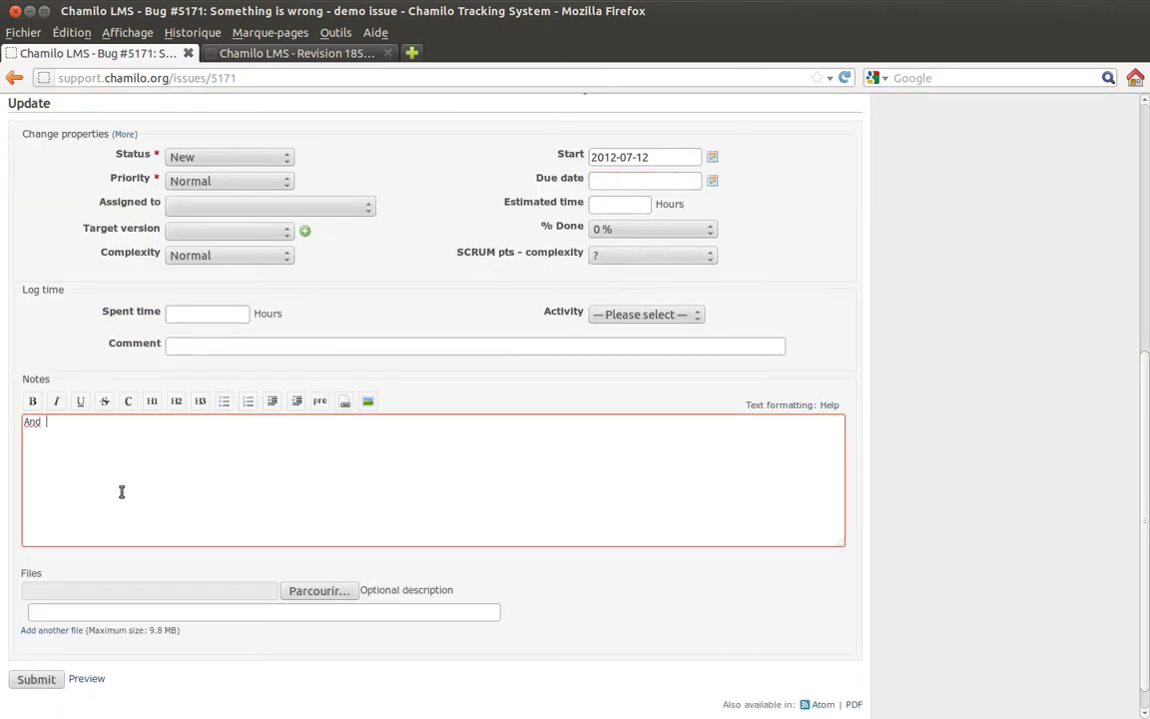
pyautogui.press('BackSpace')
pyautogui.press('BackSpace')
pyautogui.write('en write whatever y')
pyautogui.press('BackSpace')
pyautogui.press('BackSpace')
pyautogui.write('r you xw')
pyautogui.press('BackSpace')
pyautogui.press('BackSpace')
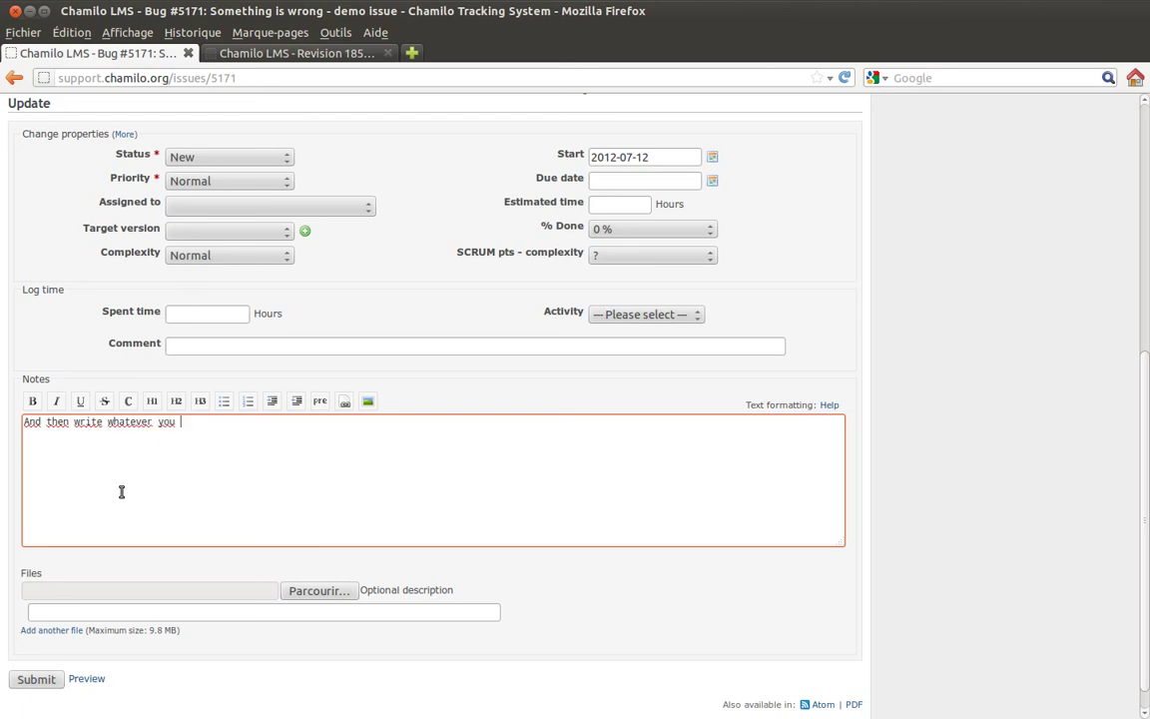
pyautogui.write('want')
pyautogui.click(37, 678)
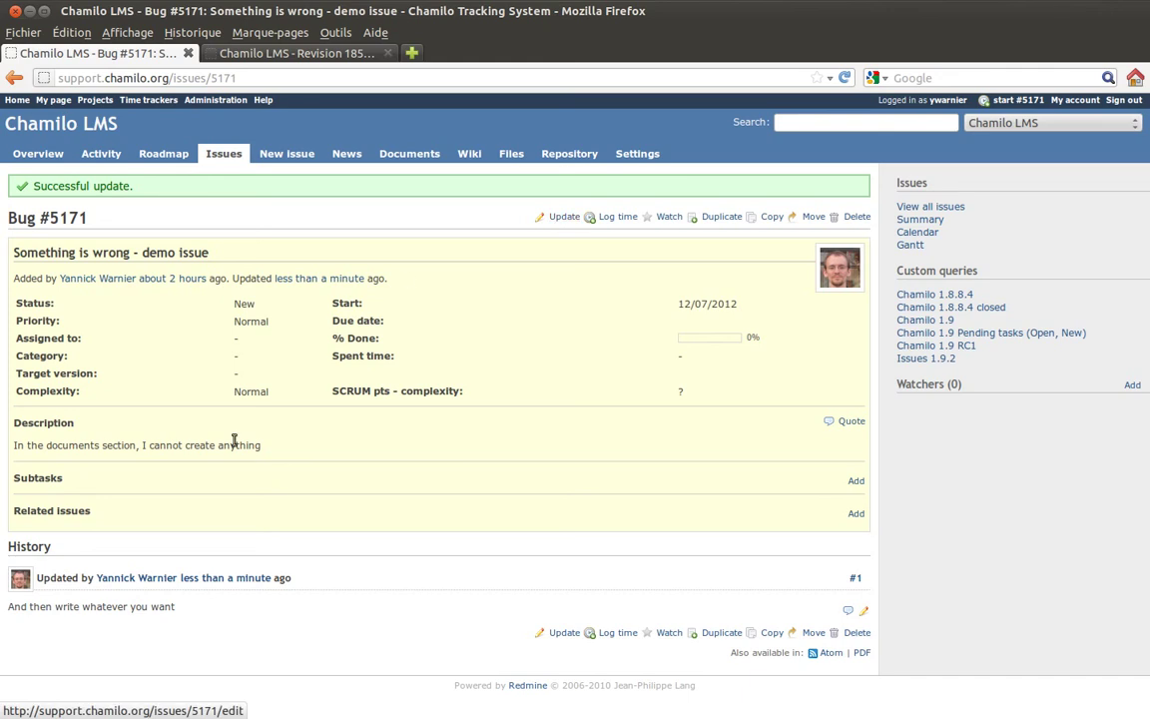
# Open Bug #5171 for updating and set its % Done to 70 % and its status to Need feedback
pyautogui.click(565, 218)
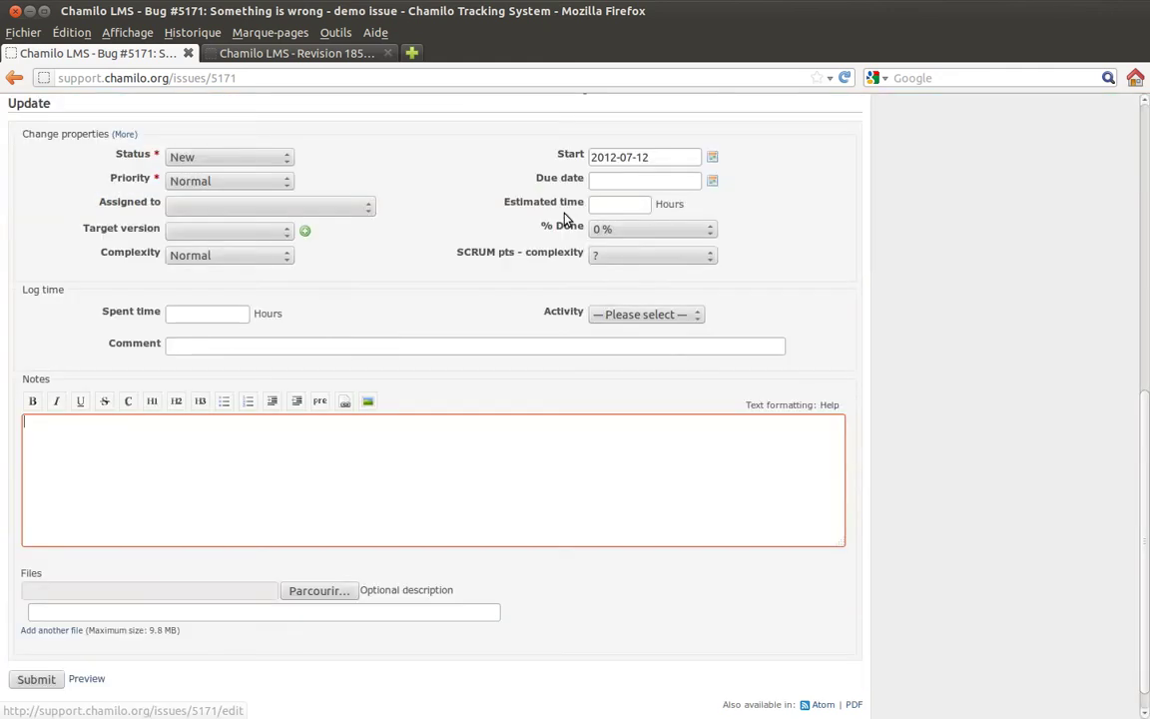
pyautogui.click(639, 230)
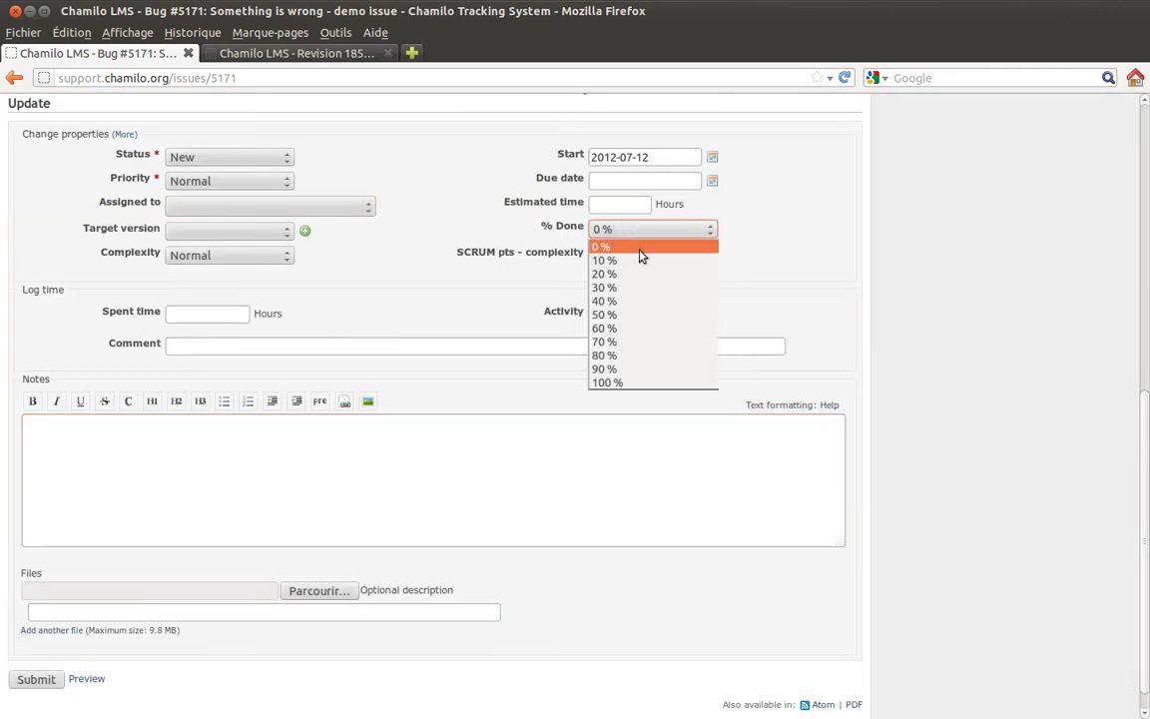
pyautogui.click(642, 342)
pyautogui.click(240, 158)
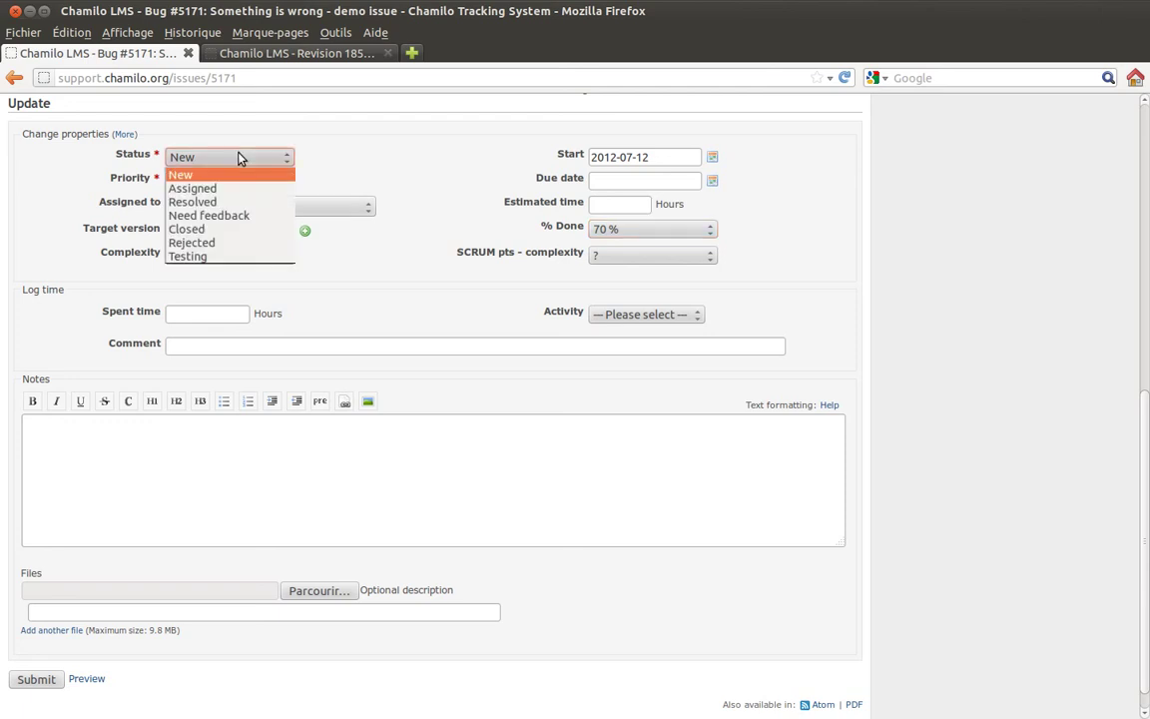
pyautogui.click(242, 216)
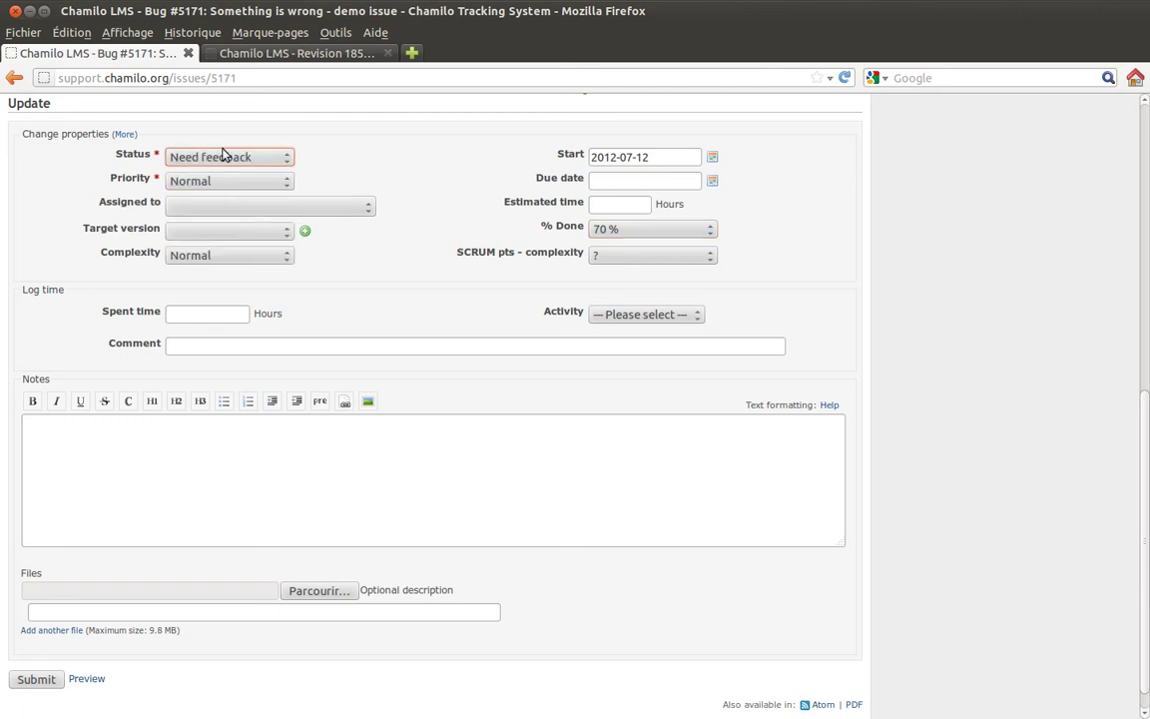
# Assign Bug #5171 to the logged-in developer, leave the target version empty, and submit the update
pyautogui.click(225, 205)
pyautogui.scroll(-7, 226, 343)
pyautogui.scroll(-4, 252, 374)
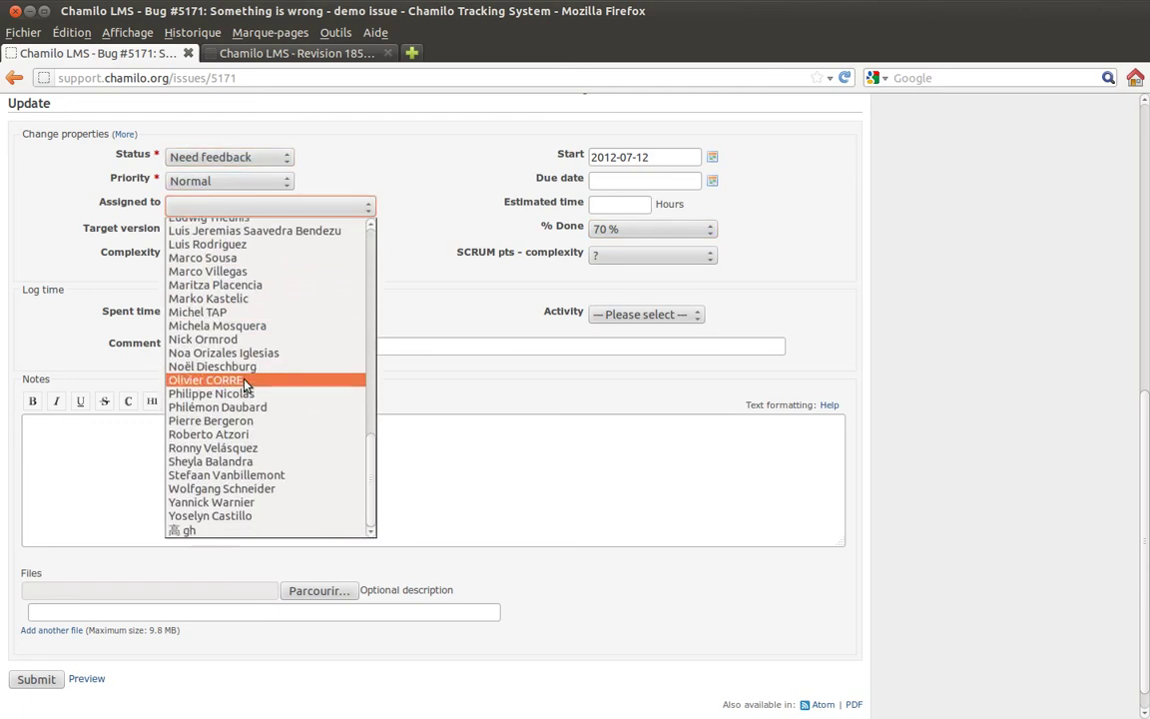
pyautogui.click(210, 499)
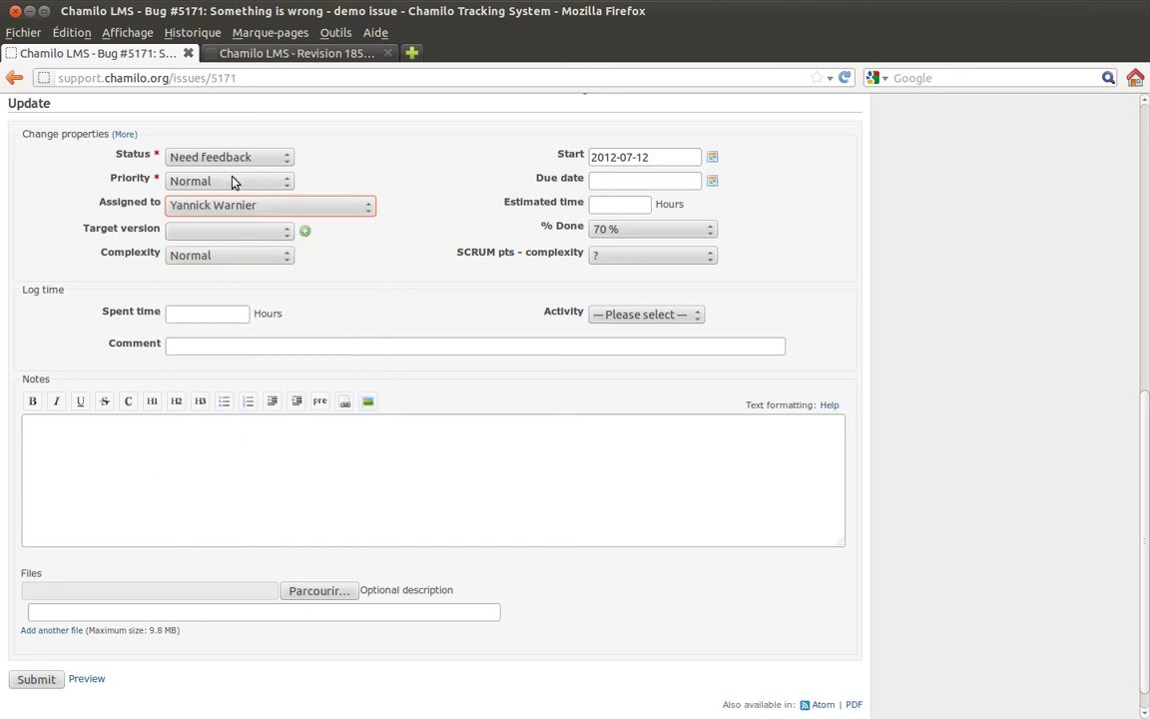
pyautogui.click(203, 230)
pyautogui.click(222, 260)
pyautogui.click(226, 233)
pyautogui.click(225, 248)
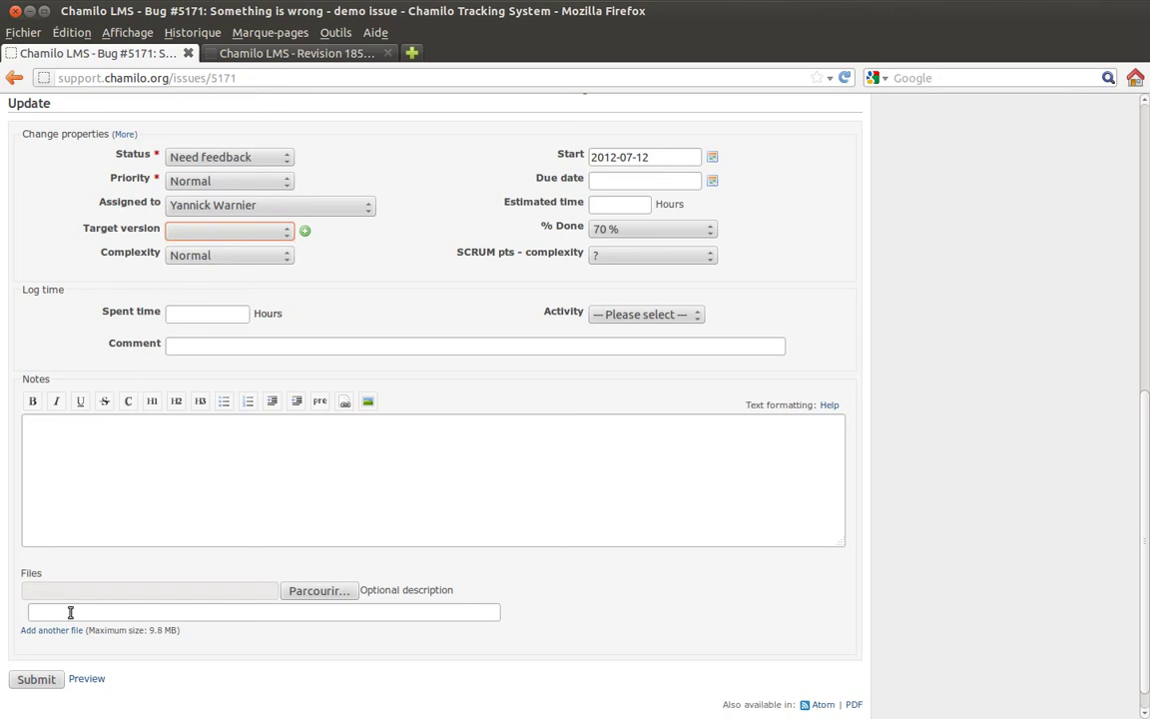
pyautogui.click(45, 683)
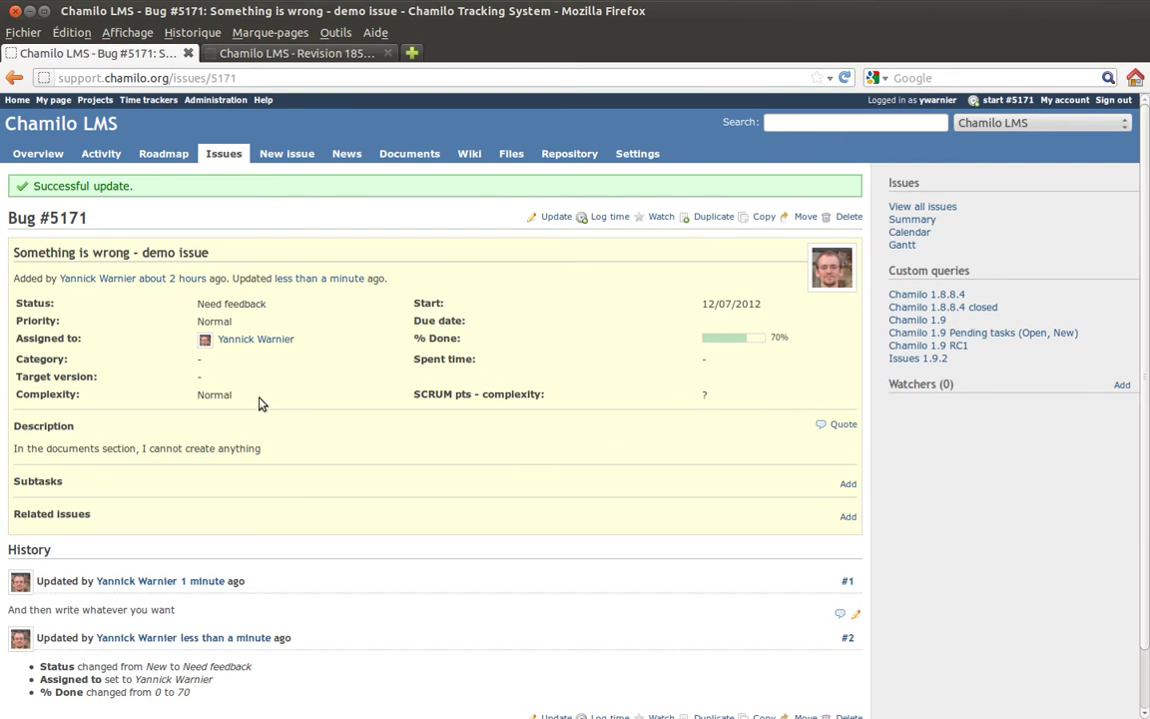
# Open Bug #5171 for another update and enter the note "Ok, checking now."
pyautogui.scroll(-3, 388, 302)
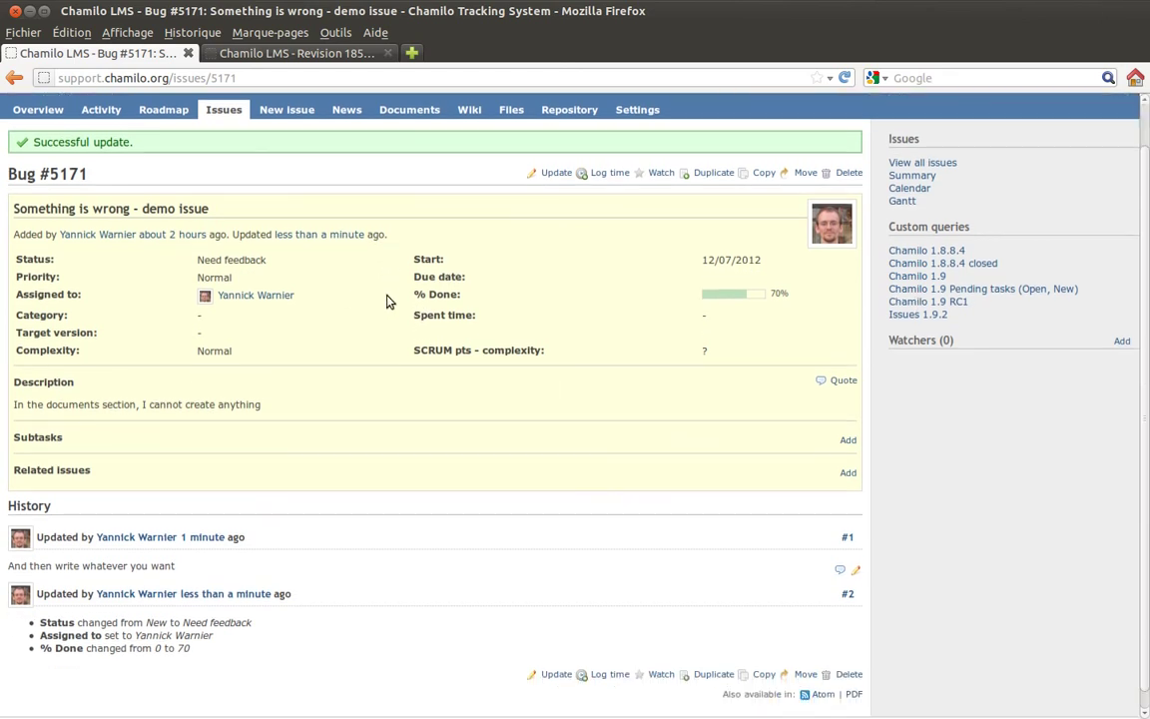
pyautogui.scroll(3, 419, 299)
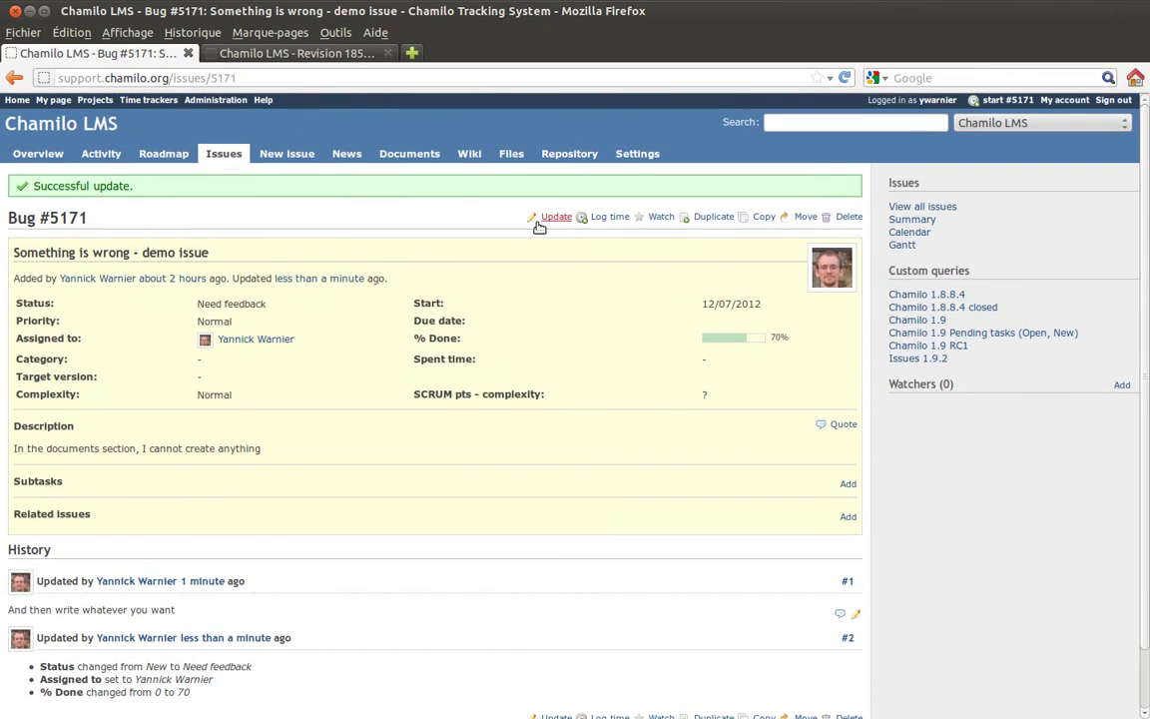
pyautogui.click(551, 212)
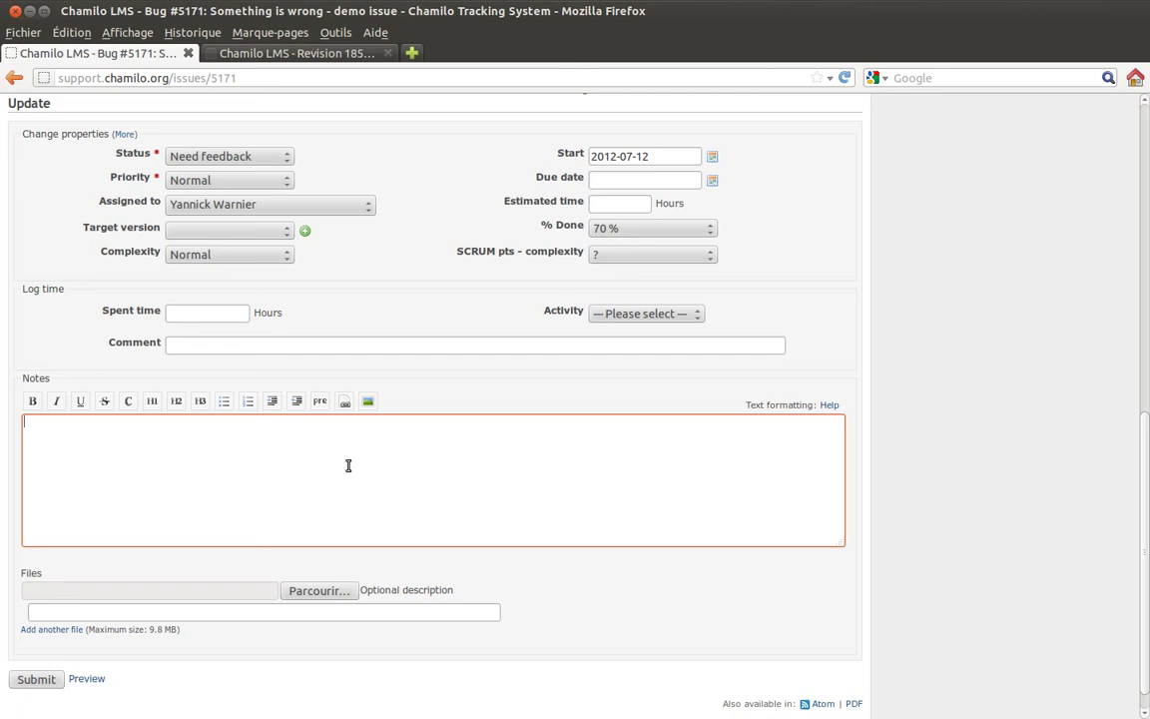
pyautogui.write('Ok, checking now.')
# Try a different assignee in the update form of Bug #5171 and restore the logged-in developer as assignee
pyautogui.click(313, 205)
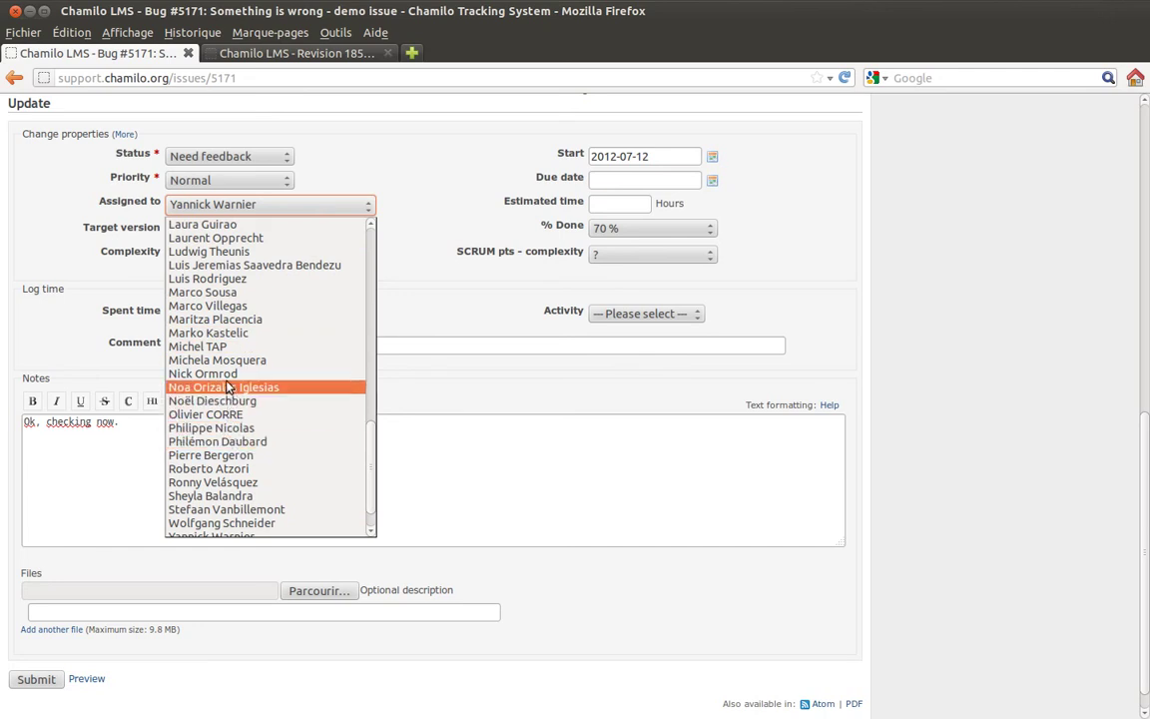
pyautogui.click(229, 362)
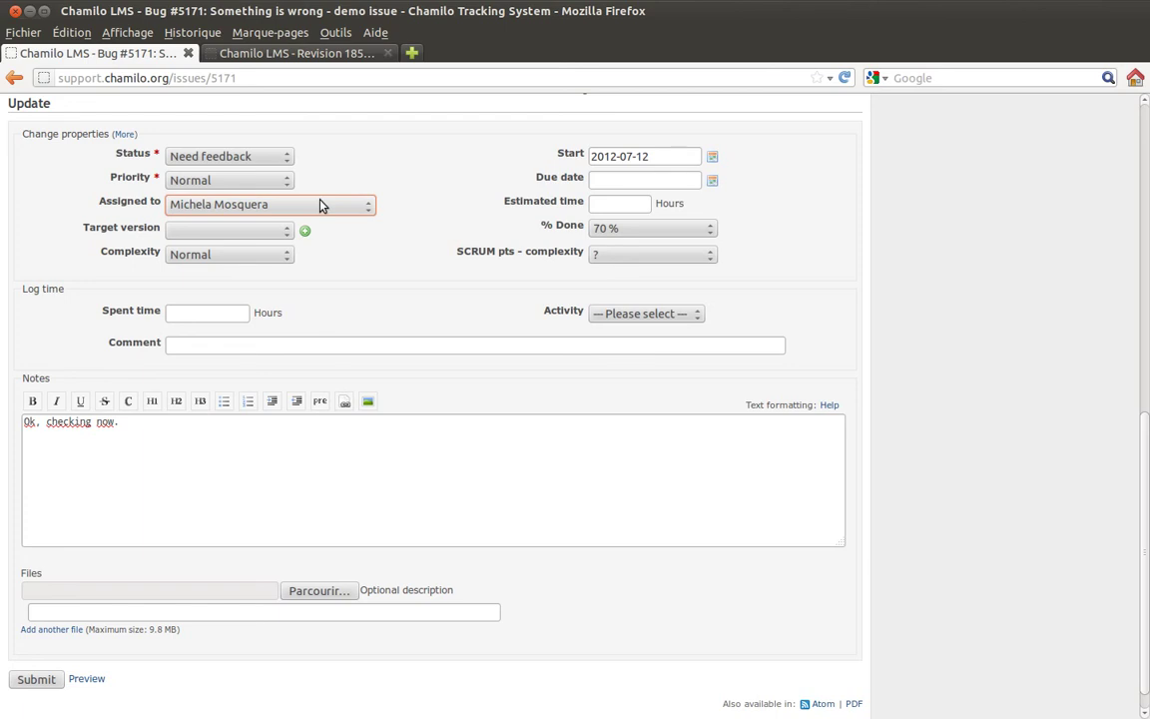
pyautogui.click(280, 210)
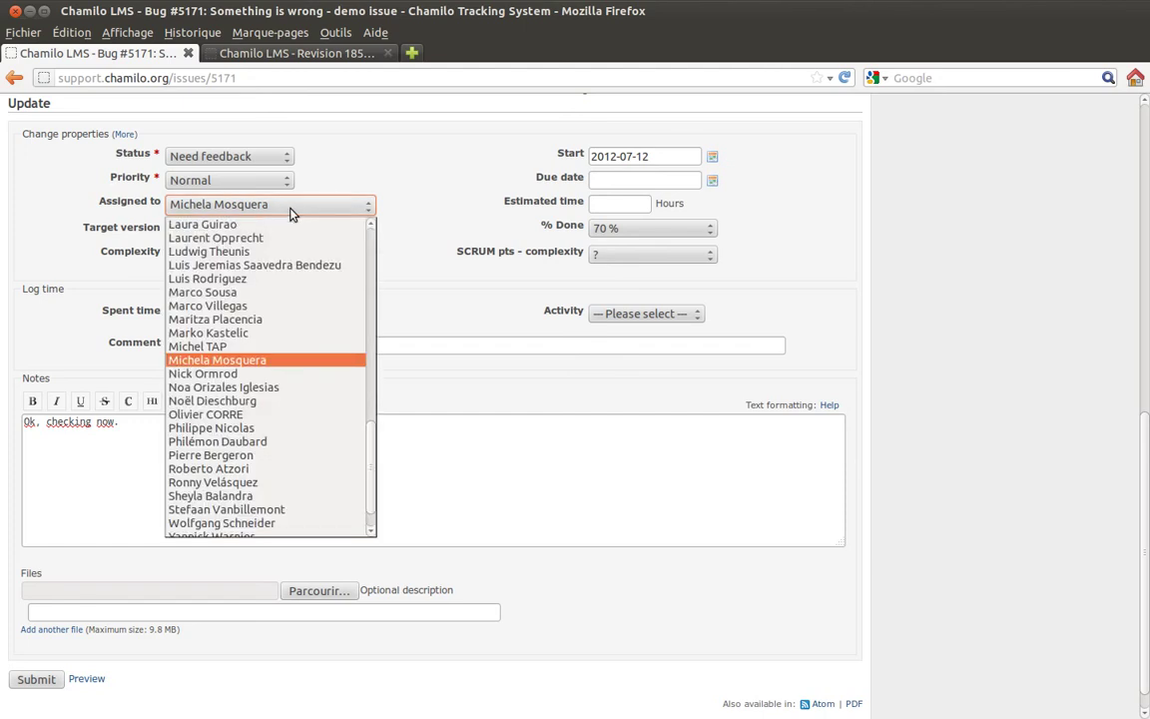
pyautogui.scroll(-1, 237, 372)
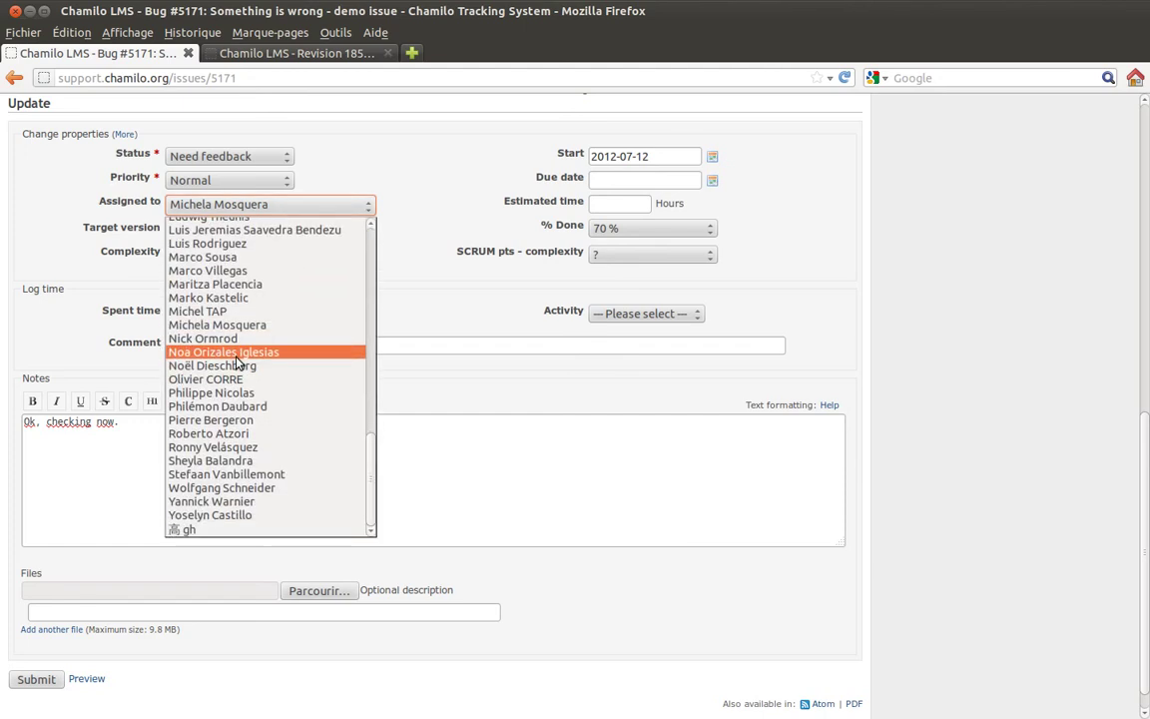
pyautogui.click(247, 501)
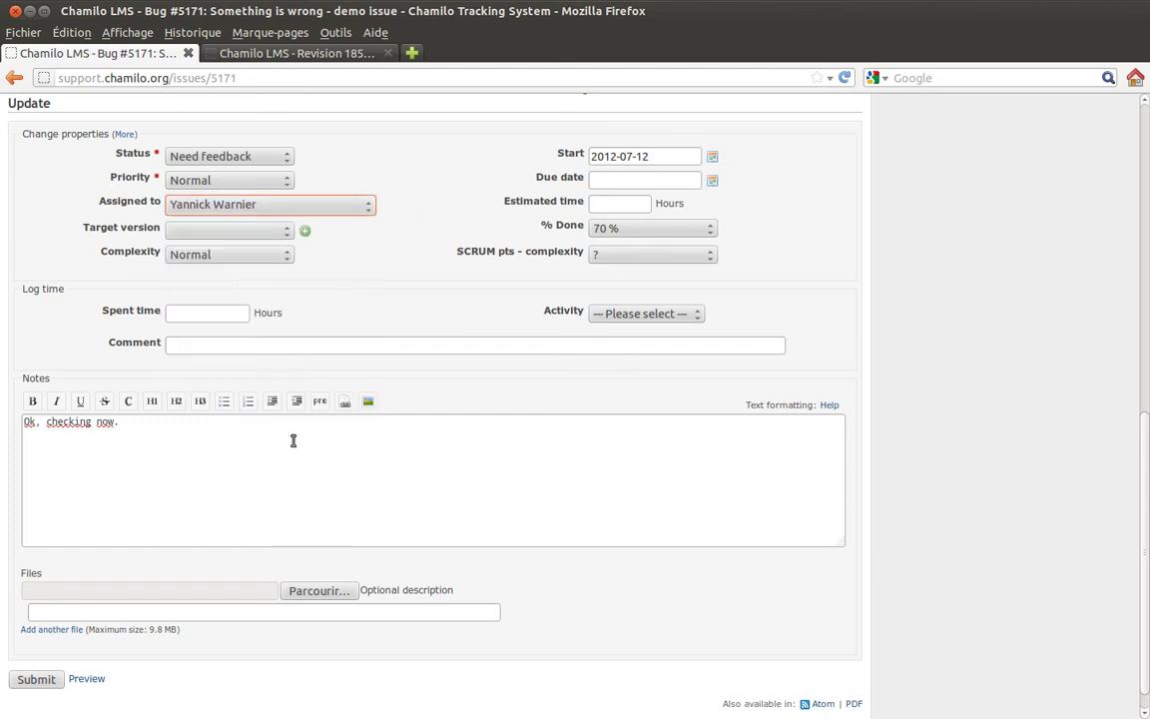
# Submit the note update of Bug #5171 and review the issue's details and history entries
pyautogui.click(40, 680)
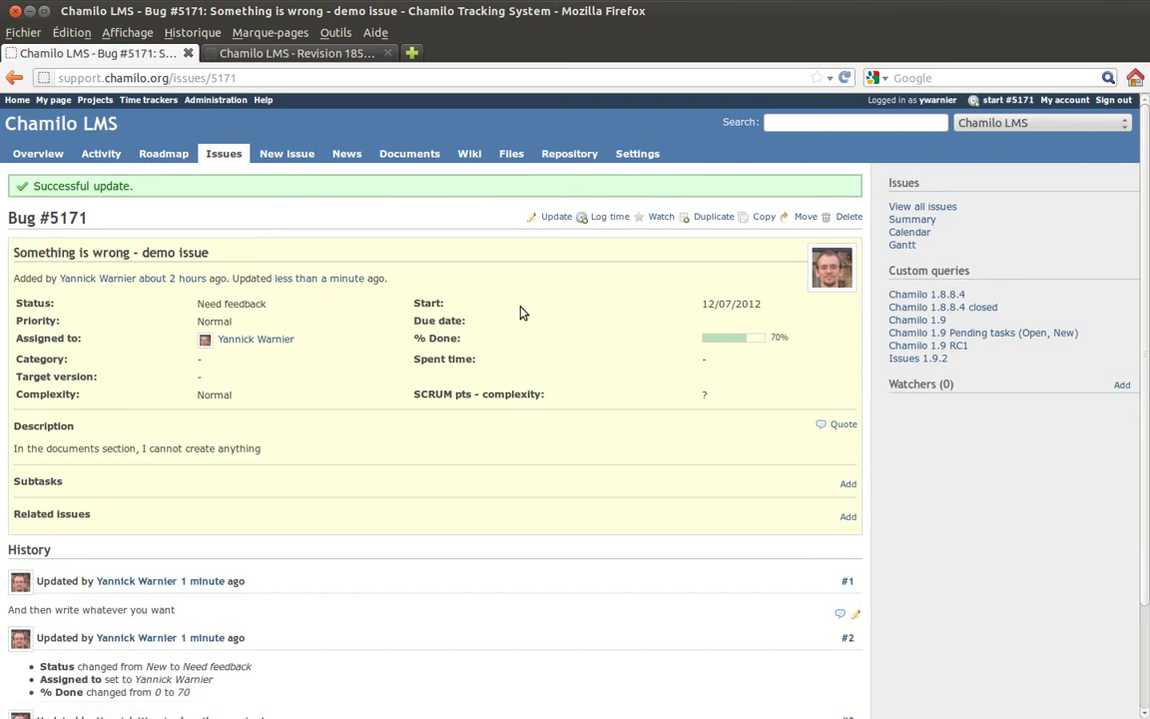
pyautogui.scroll(-3, 562, 315)
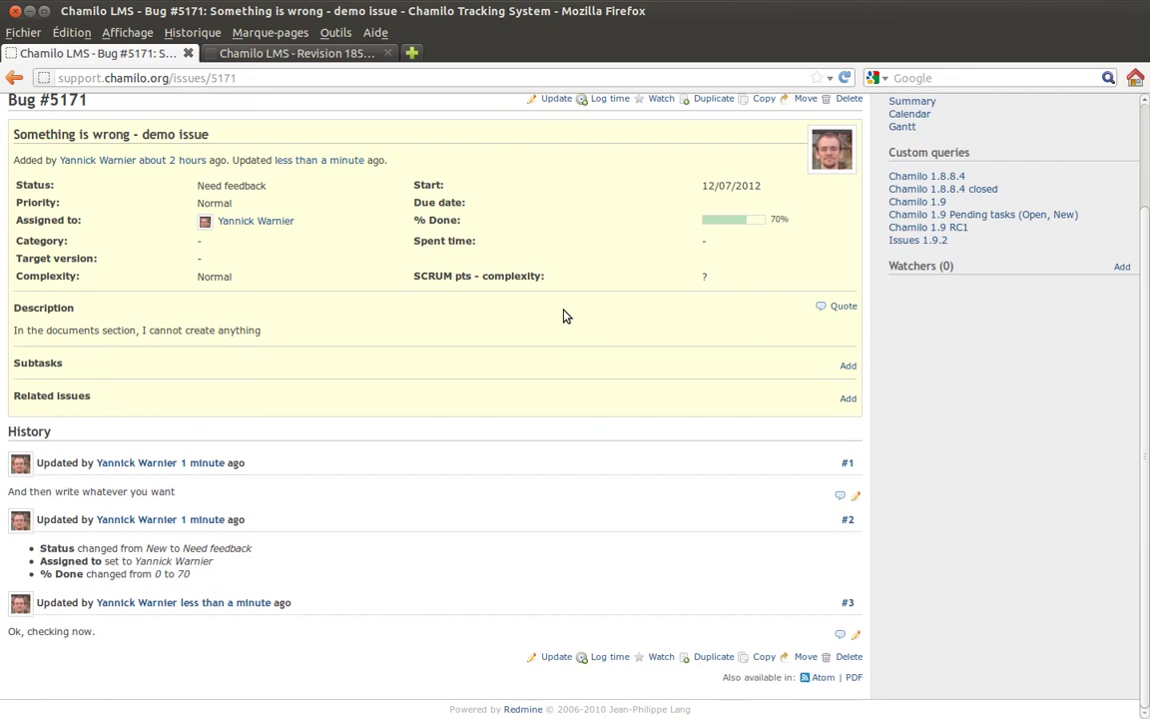
pyautogui.scroll(1, 562, 315)
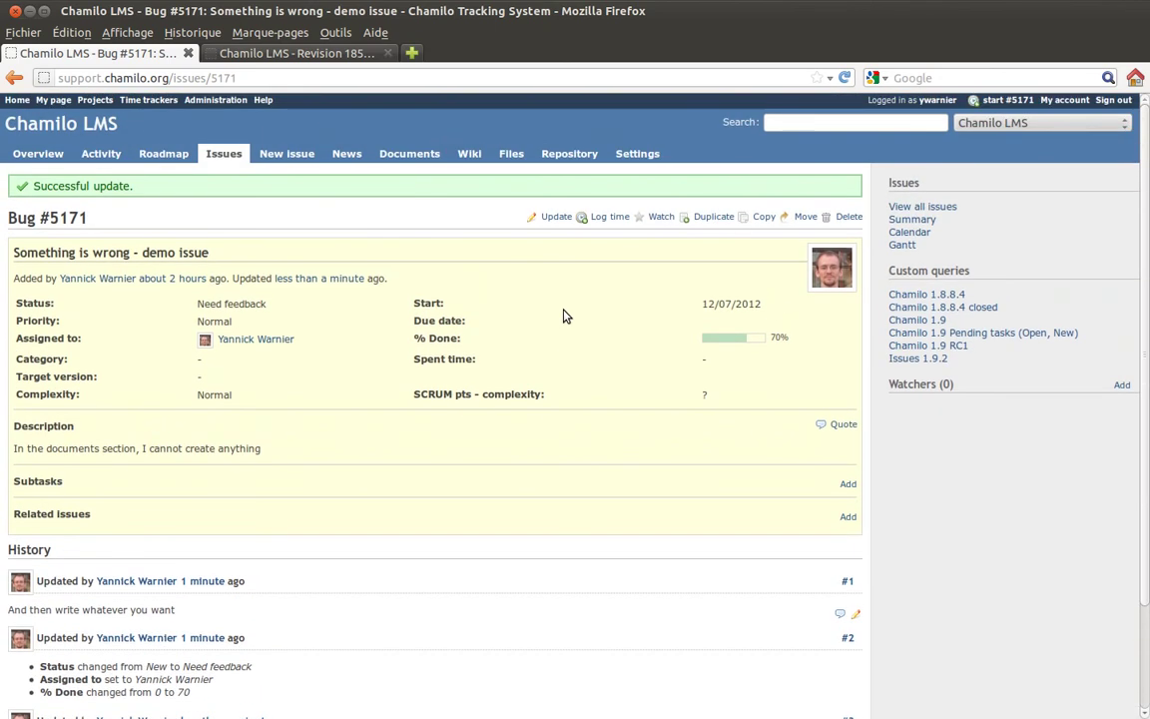
pyautogui.scroll(-2, 564, 317)
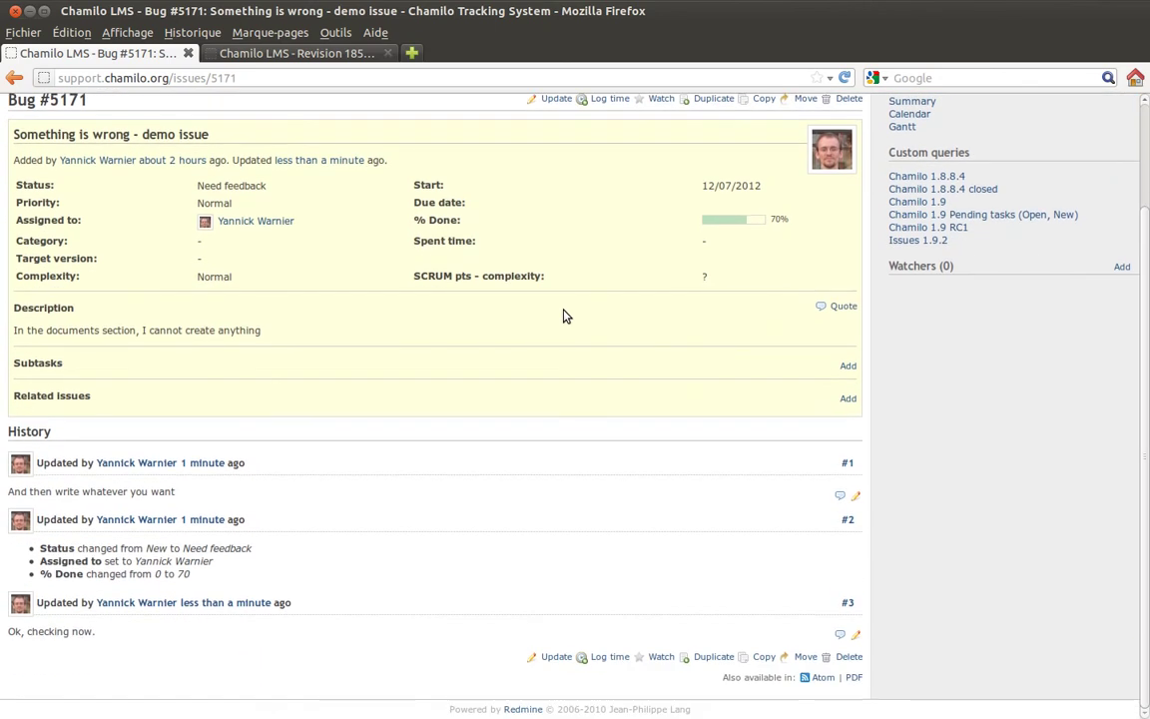
pyautogui.scroll(2, 564, 317)
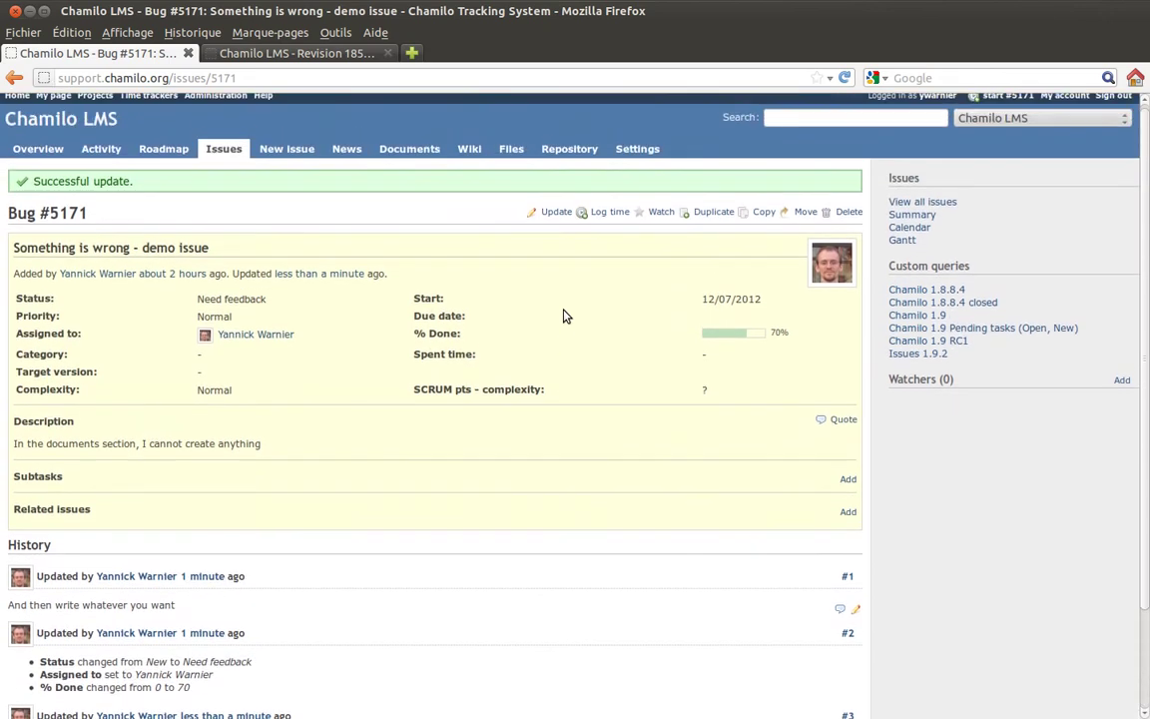
# Set the status of Bug #5171 to Rejected and submit the update
pyautogui.click(557, 218)
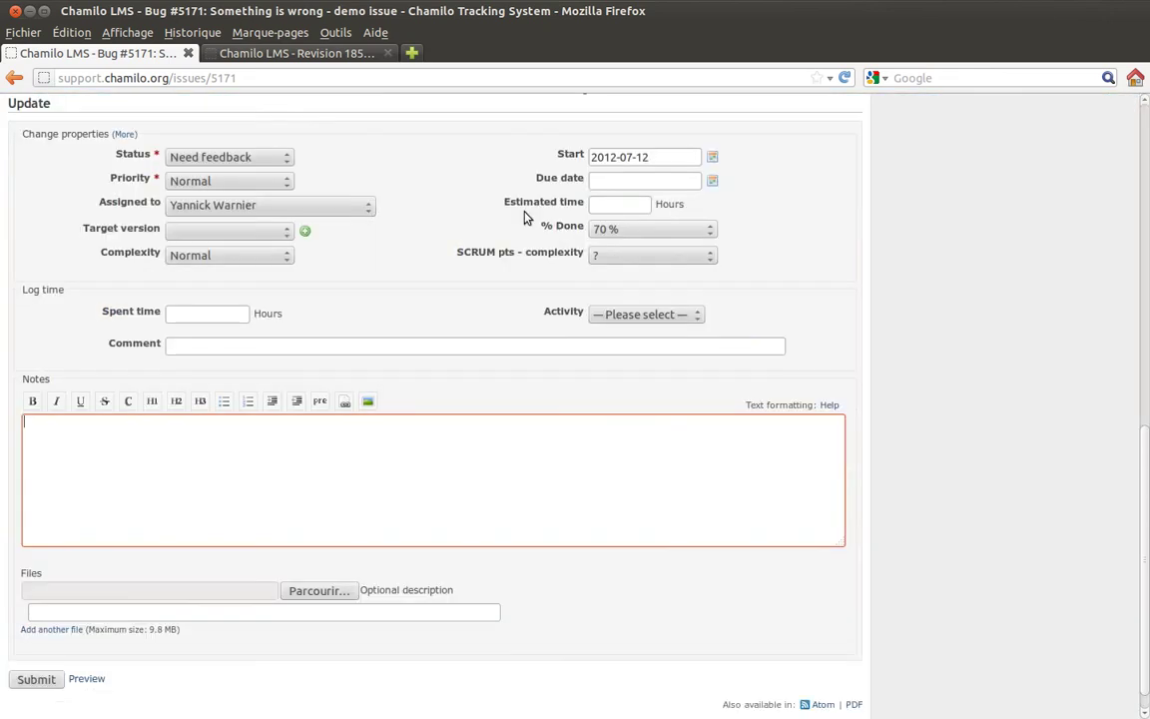
pyautogui.click(227, 156)
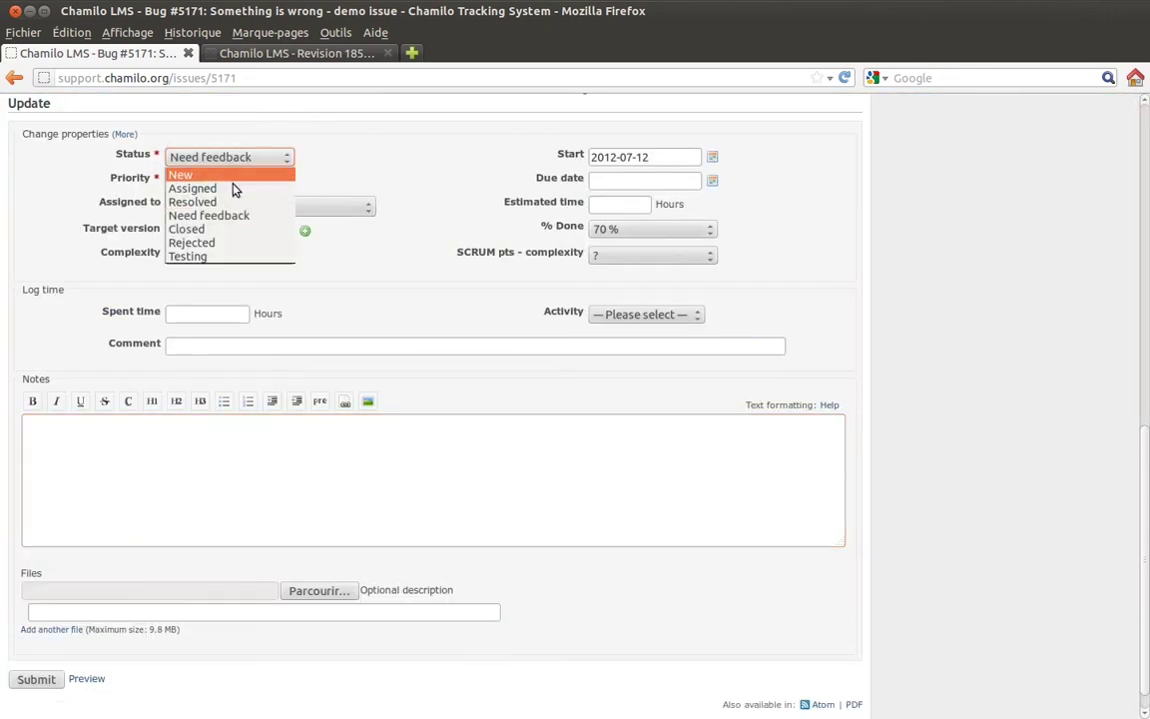
pyautogui.click(230, 242)
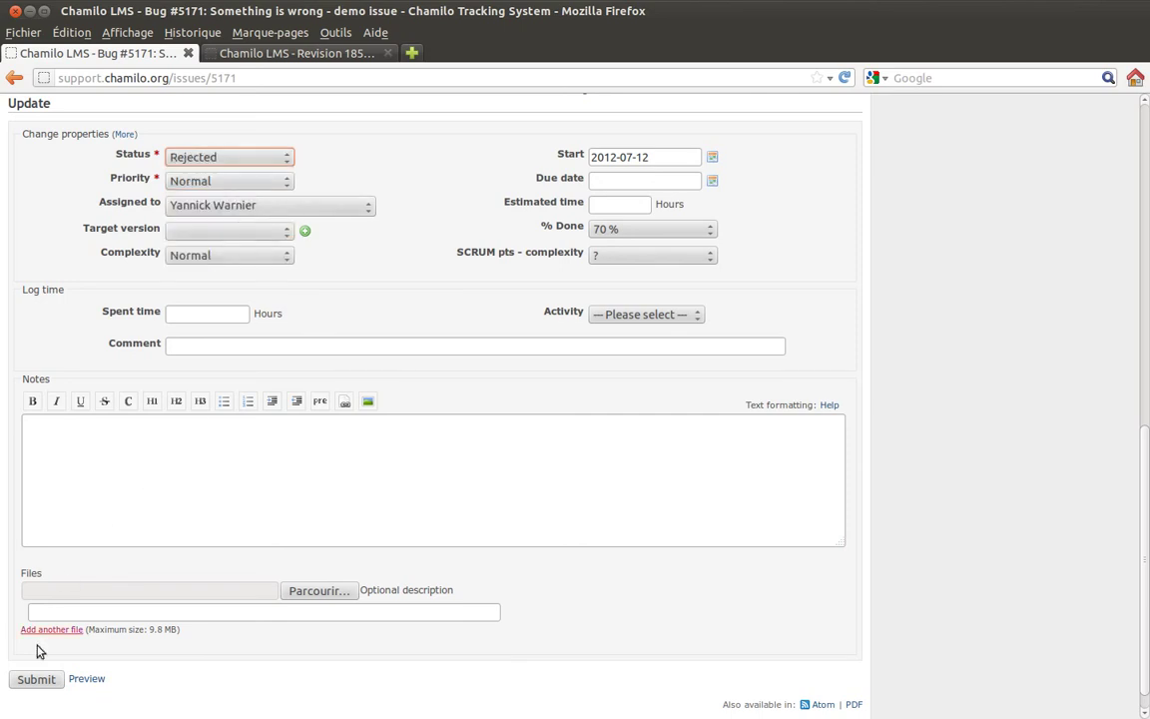
pyautogui.click(38, 681)
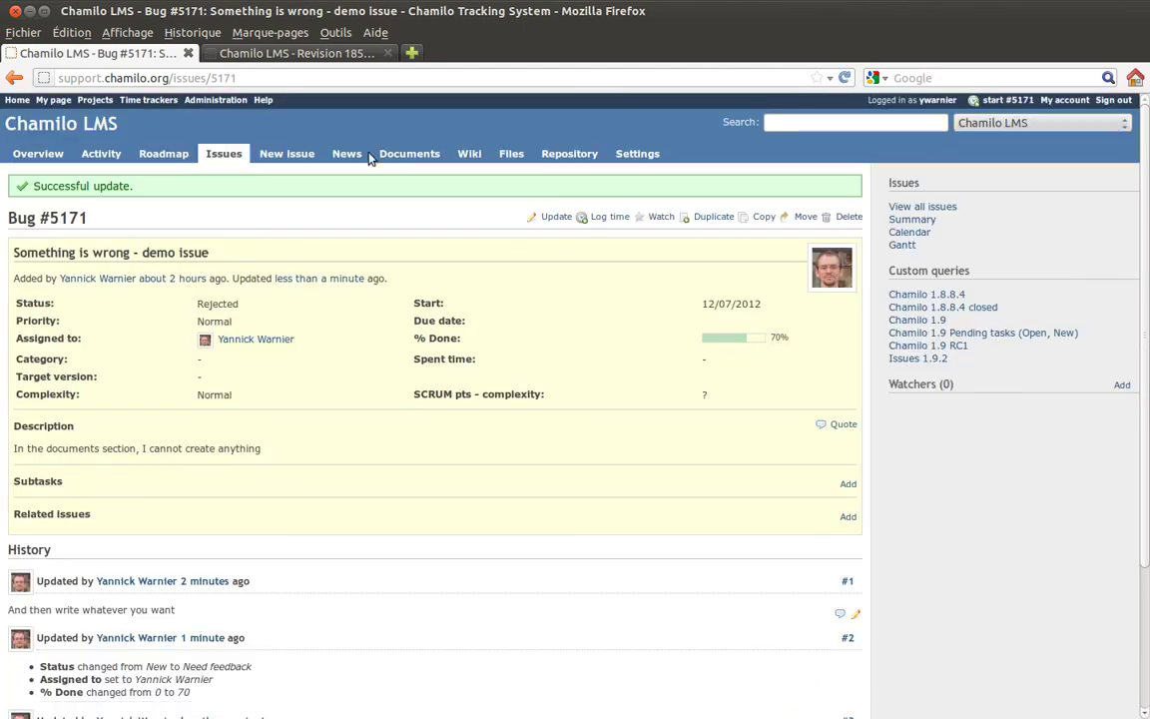
# Filter the open issues in the issues list by author "<< me >>" and apply the filter
pyautogui.click(240, 157)
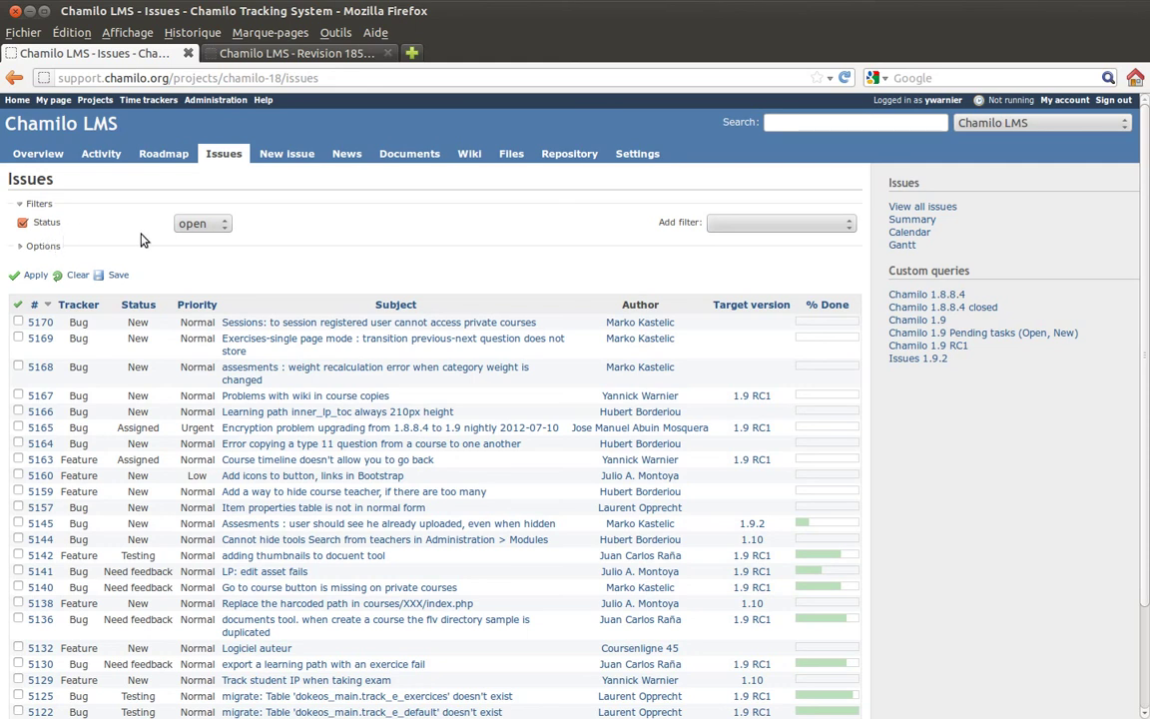
pyautogui.click(782, 225)
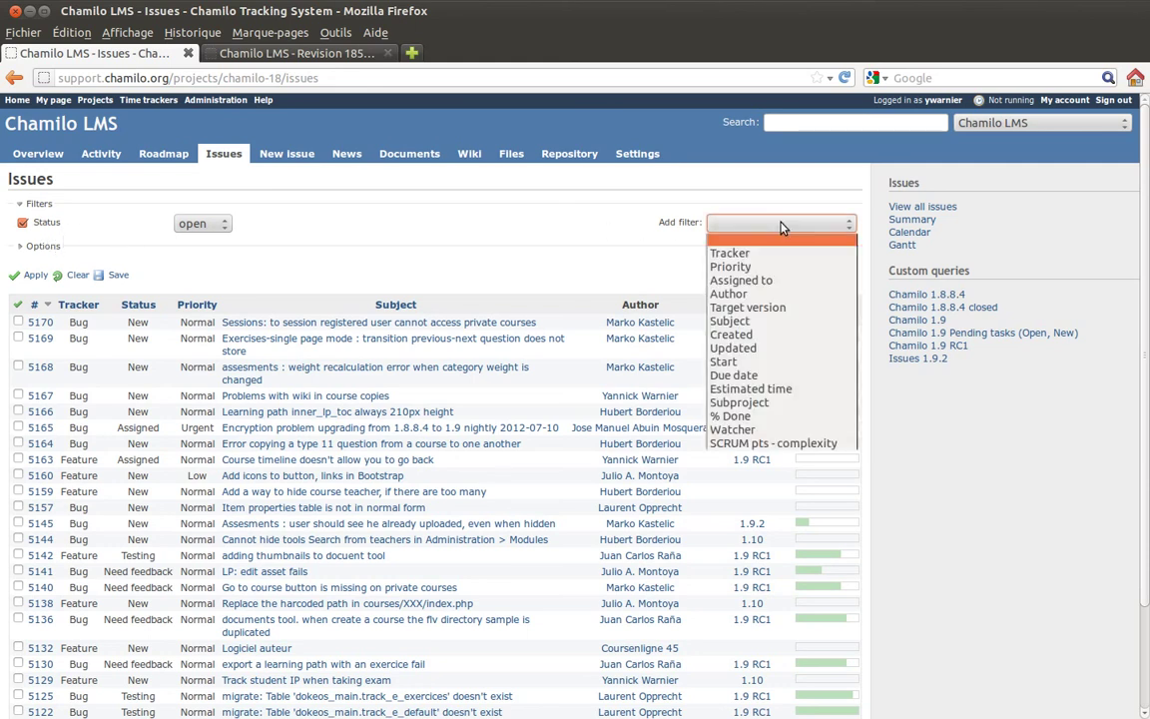
pyautogui.click(764, 297)
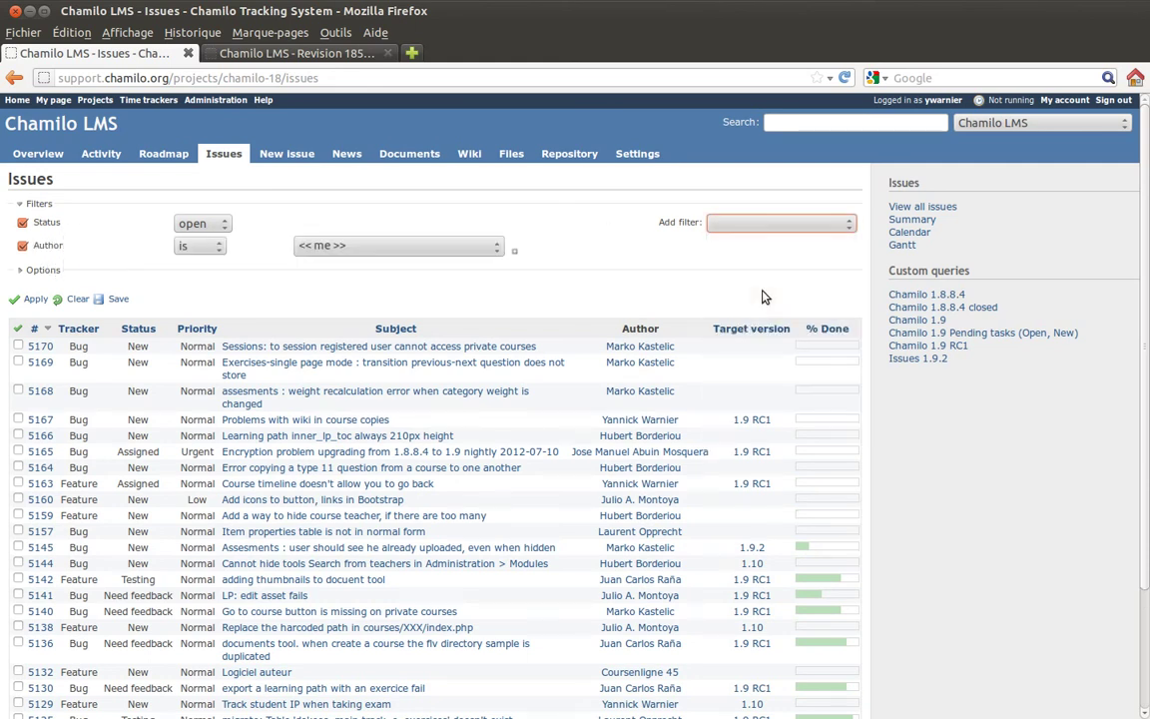
pyautogui.click(400, 245)
pyautogui.click(400, 243)
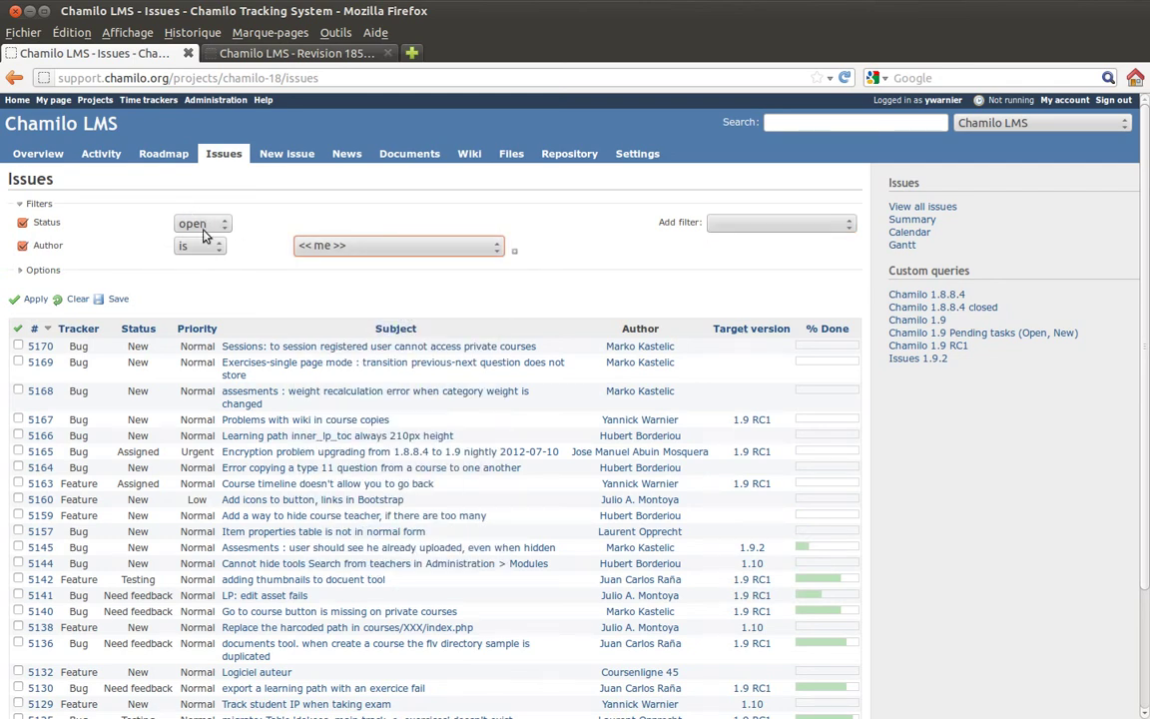
pyautogui.click(36, 299)
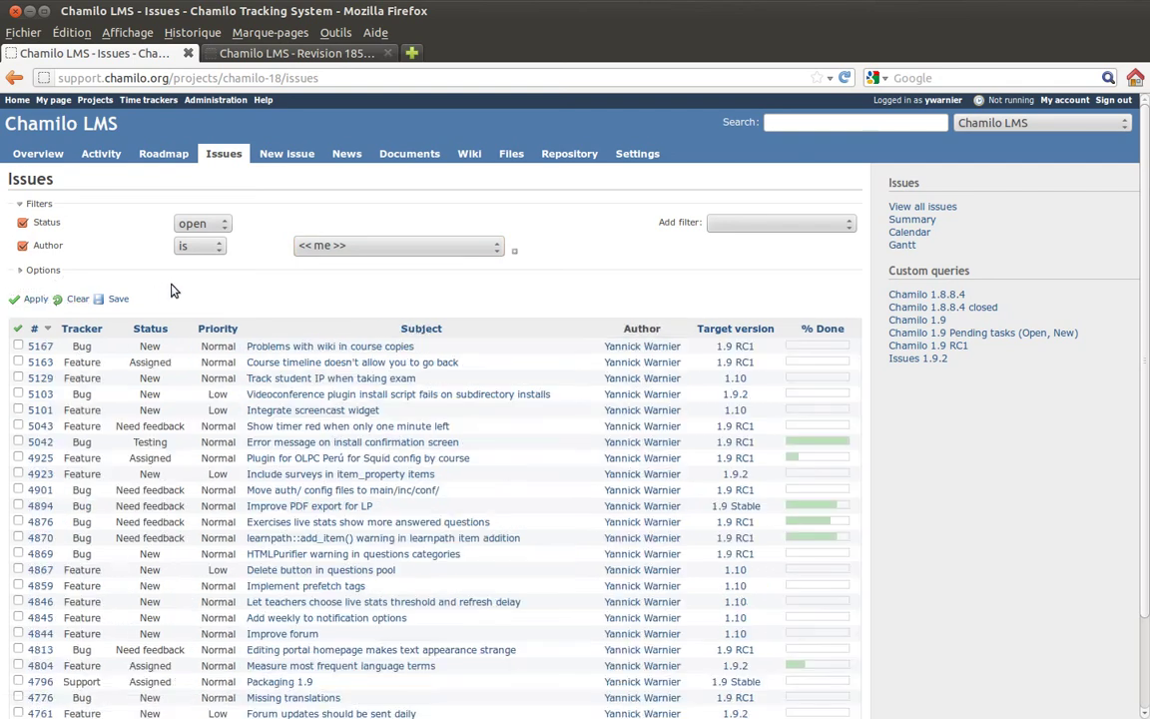
# Filter the open issues by target versions Chamilo LMS 1.9 Beta and 1.9 RC1, apply the filter and review the results
pyautogui.scroll(-2, 635, 316)
pyautogui.scroll(-1, 635, 316)
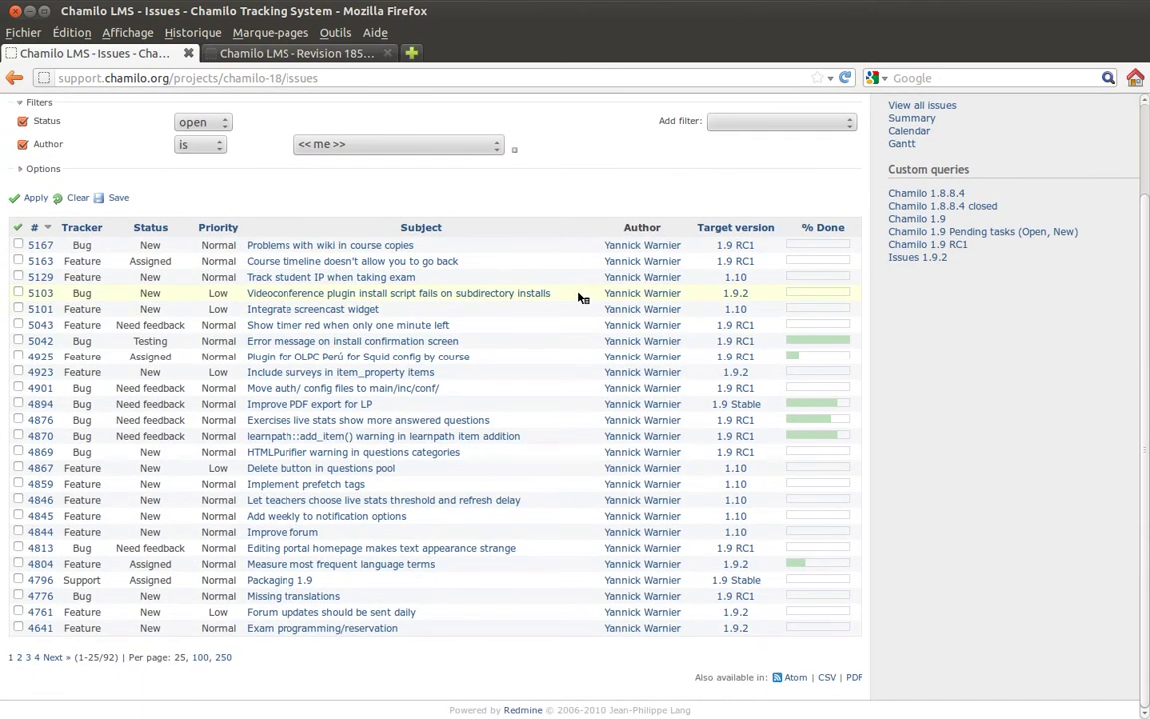
pyautogui.doubleClick(108, 657)
pyautogui.scroll(3, 507, 431)
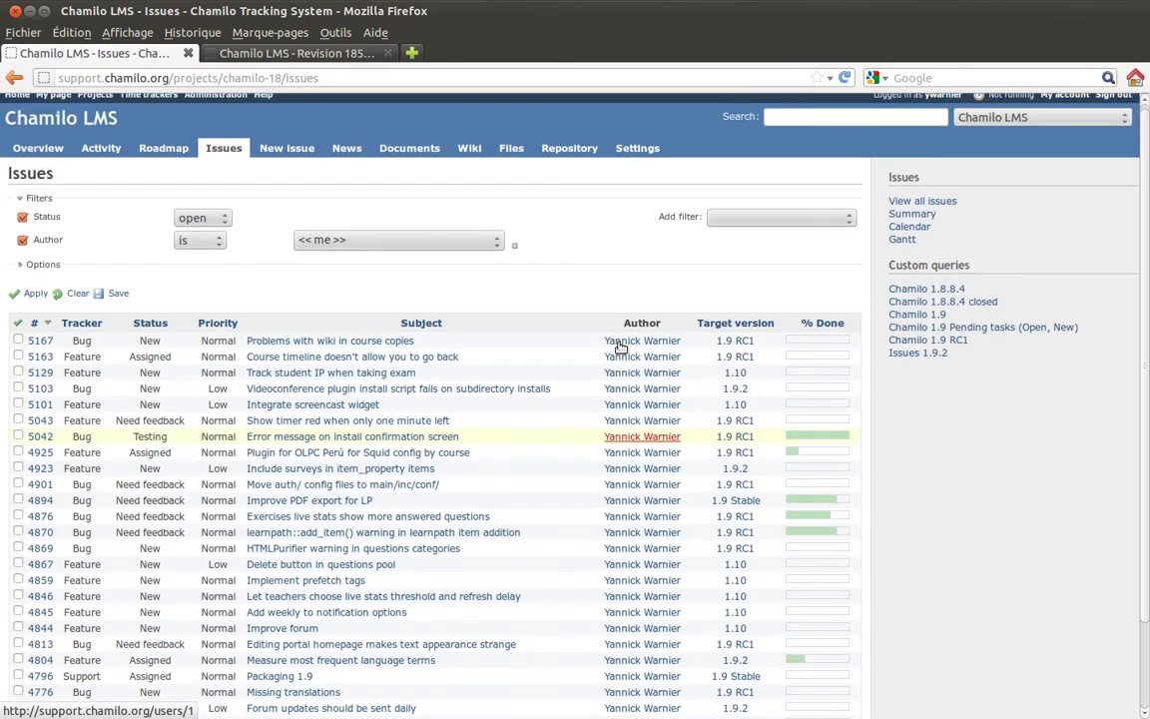
pyautogui.click(742, 227)
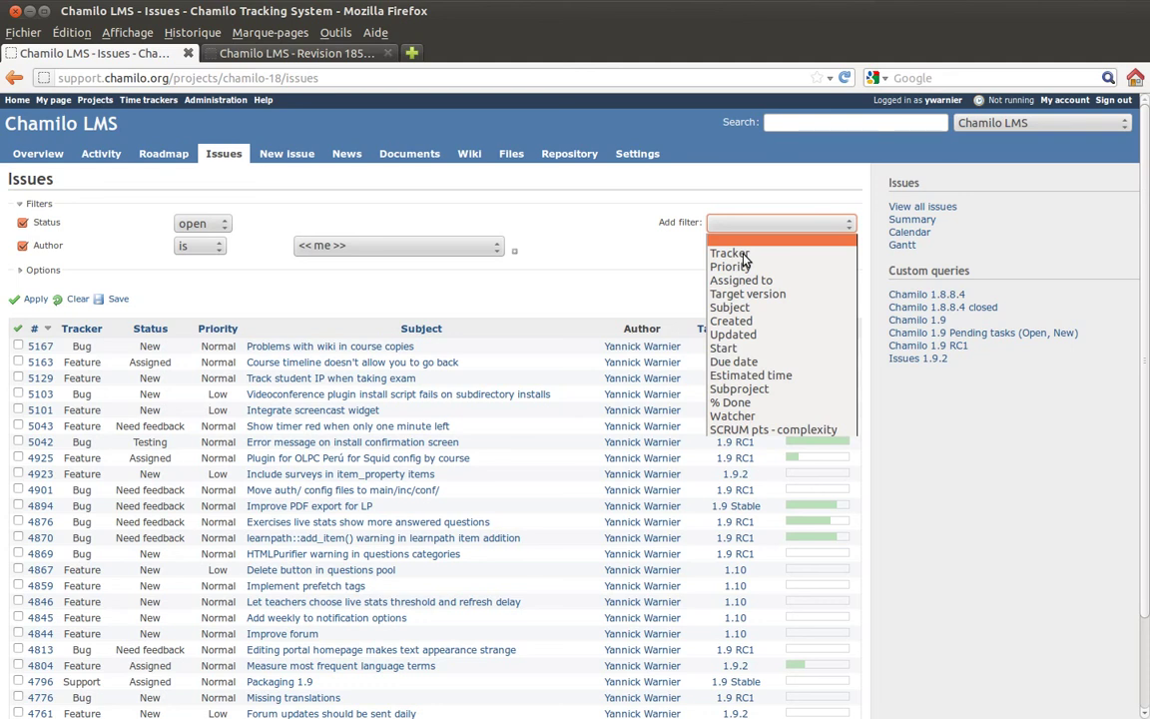
pyautogui.click(747, 293)
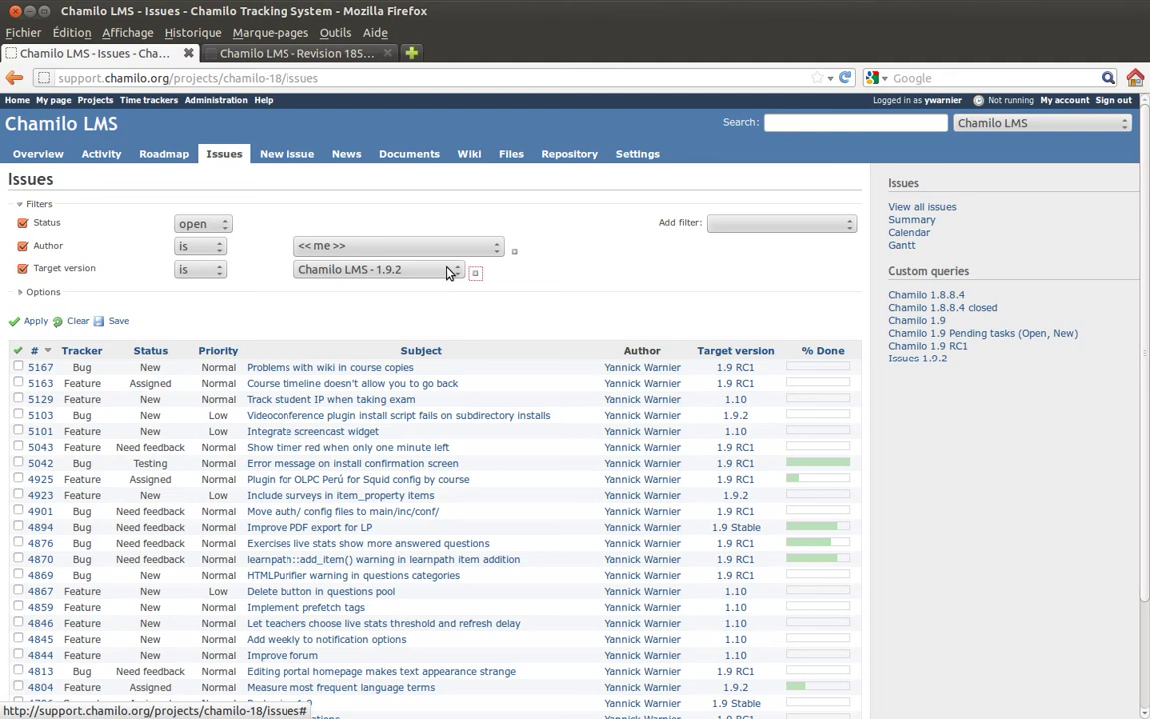
pyautogui.click(475, 273)
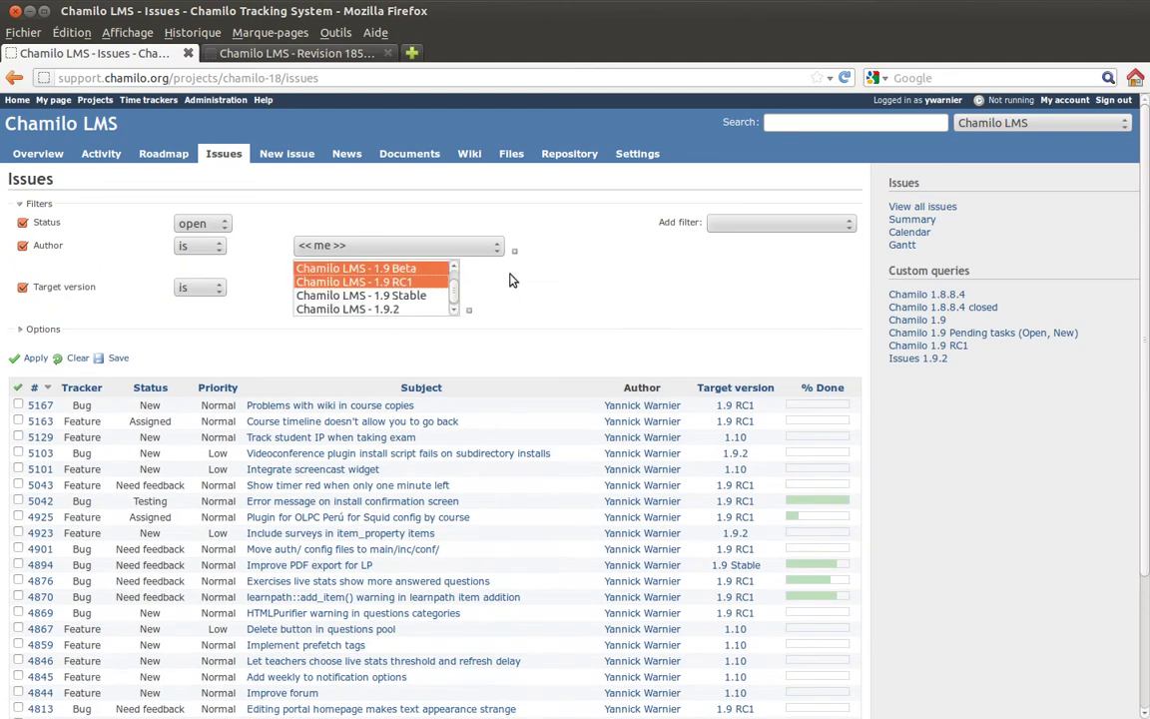
pyautogui.click(511, 280)
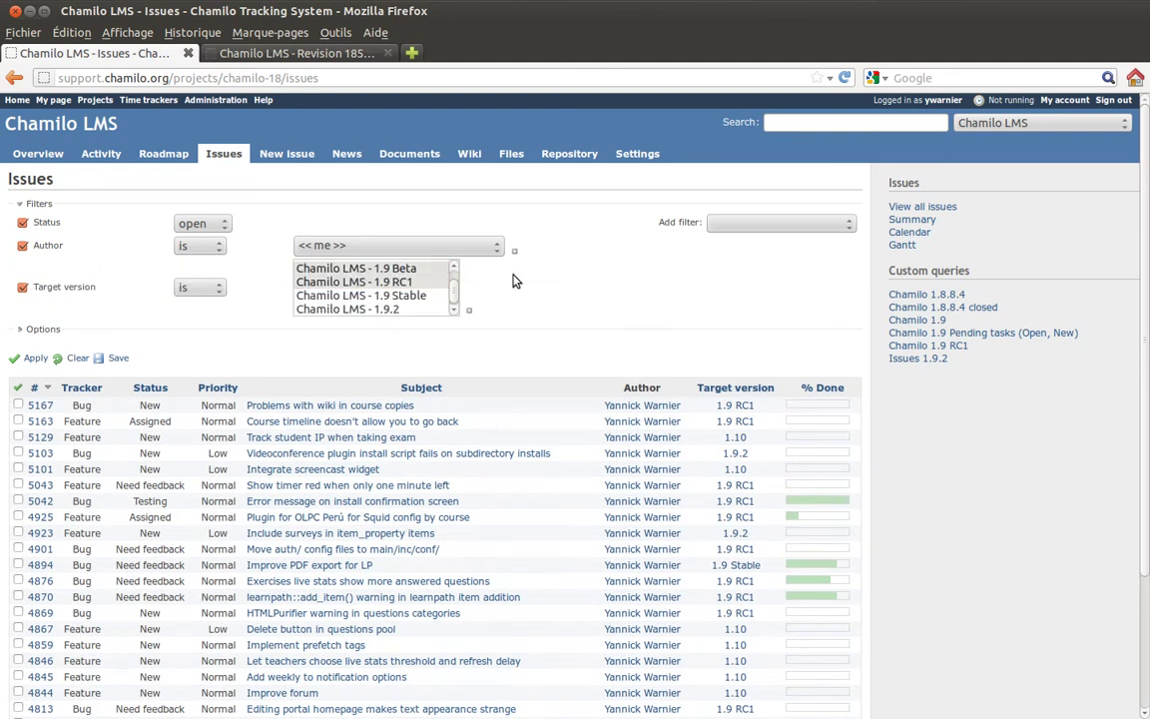
pyautogui.click(34, 358)
pyautogui.scroll(-3, 172, 297)
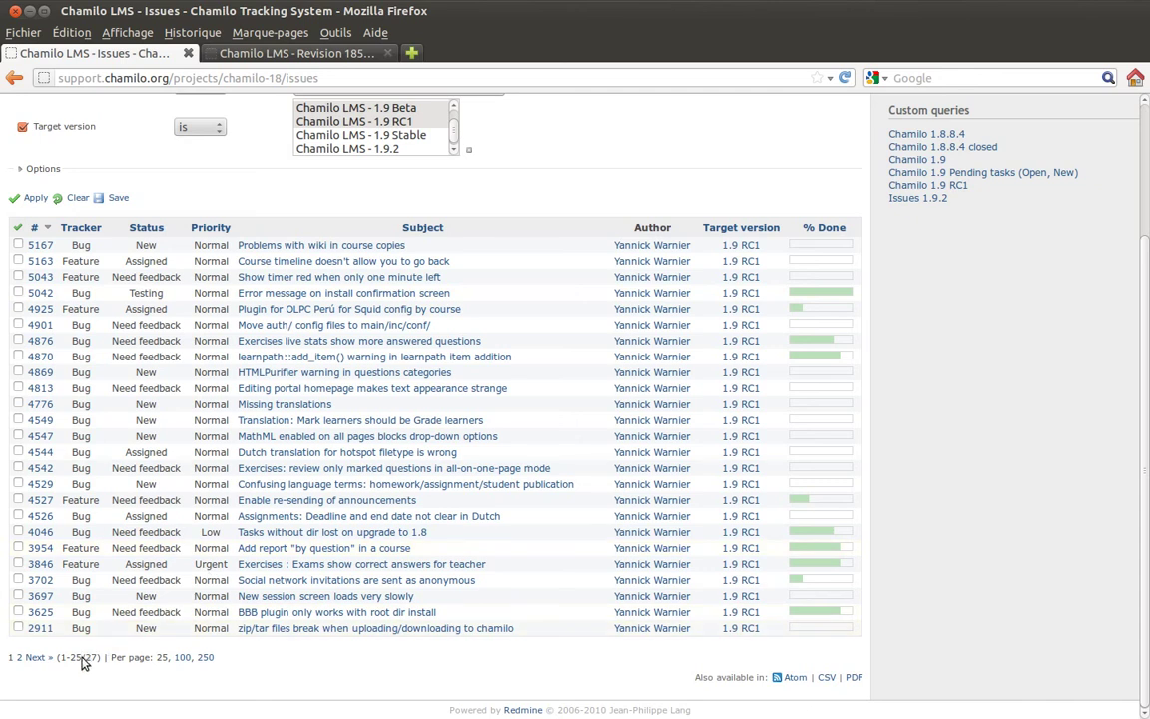
pyautogui.scroll(3, 251, 185)
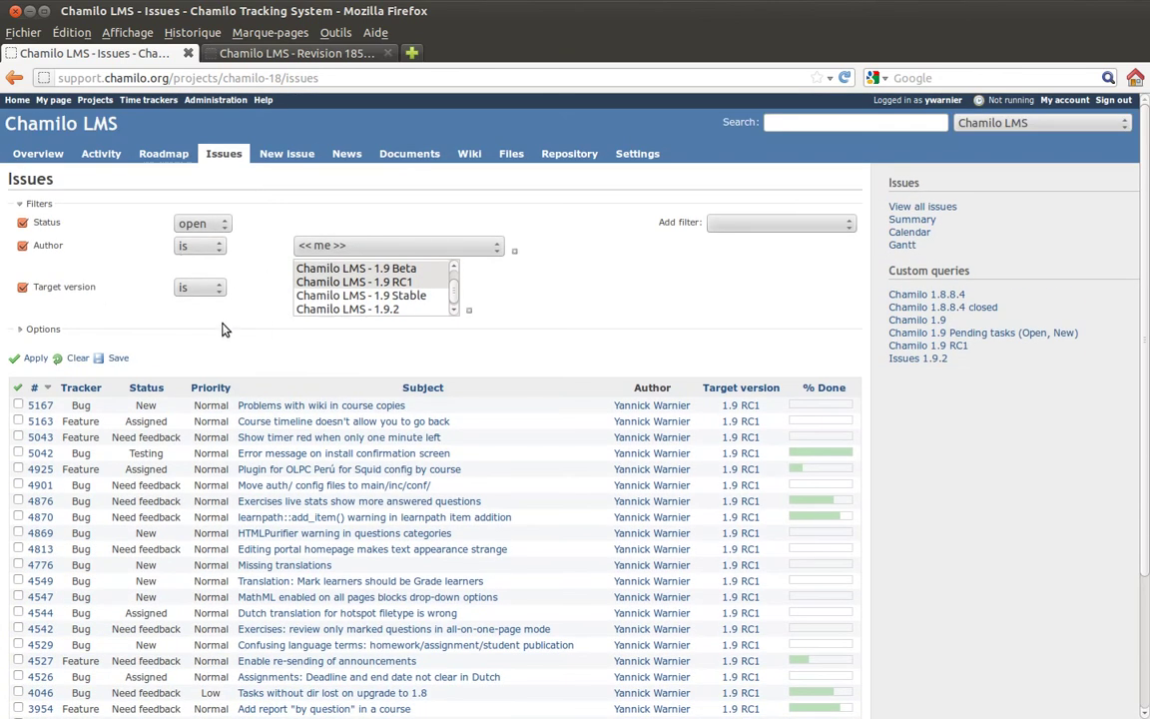
# Start saving the current filters as a public custom query named with the developer's first name followed by "for RC1"
pyautogui.click(117, 358)
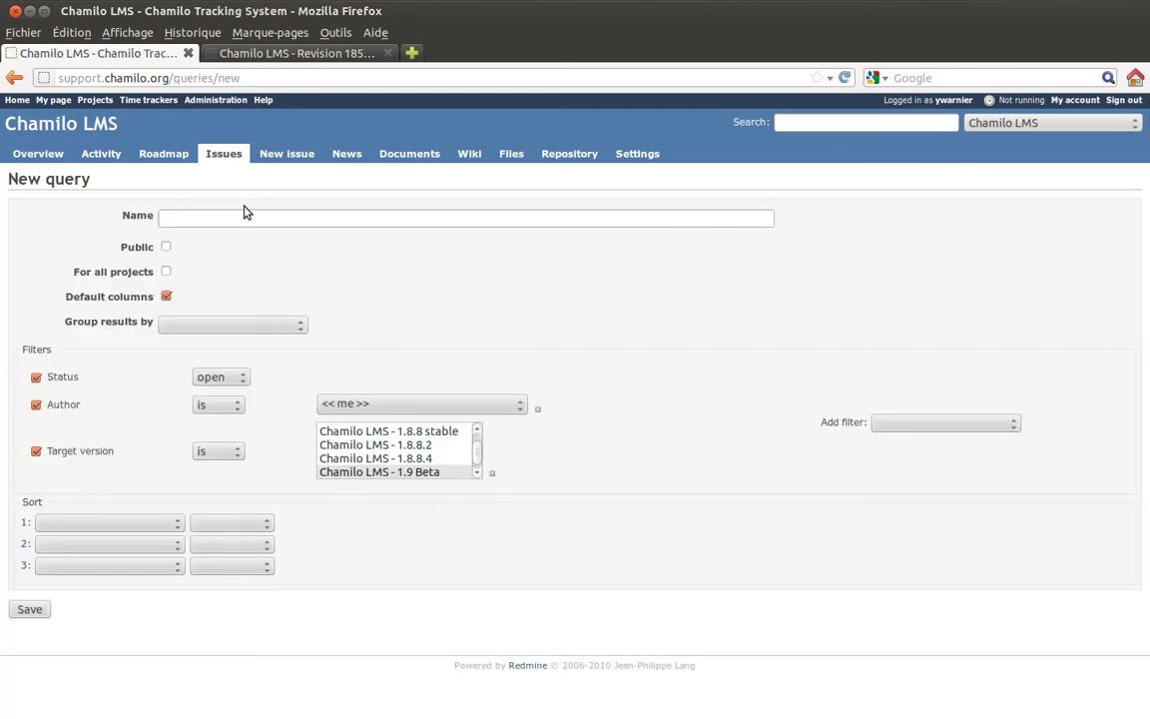
pyautogui.click(248, 216)
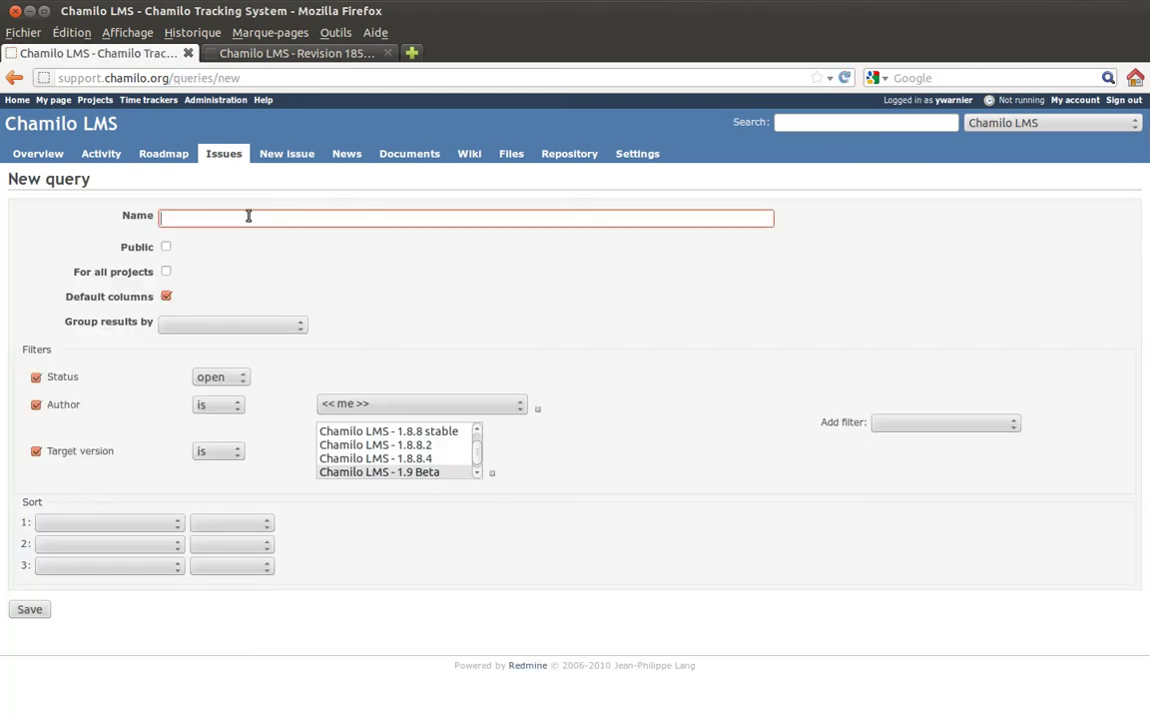
pyautogui.write('Yannick for RC1')
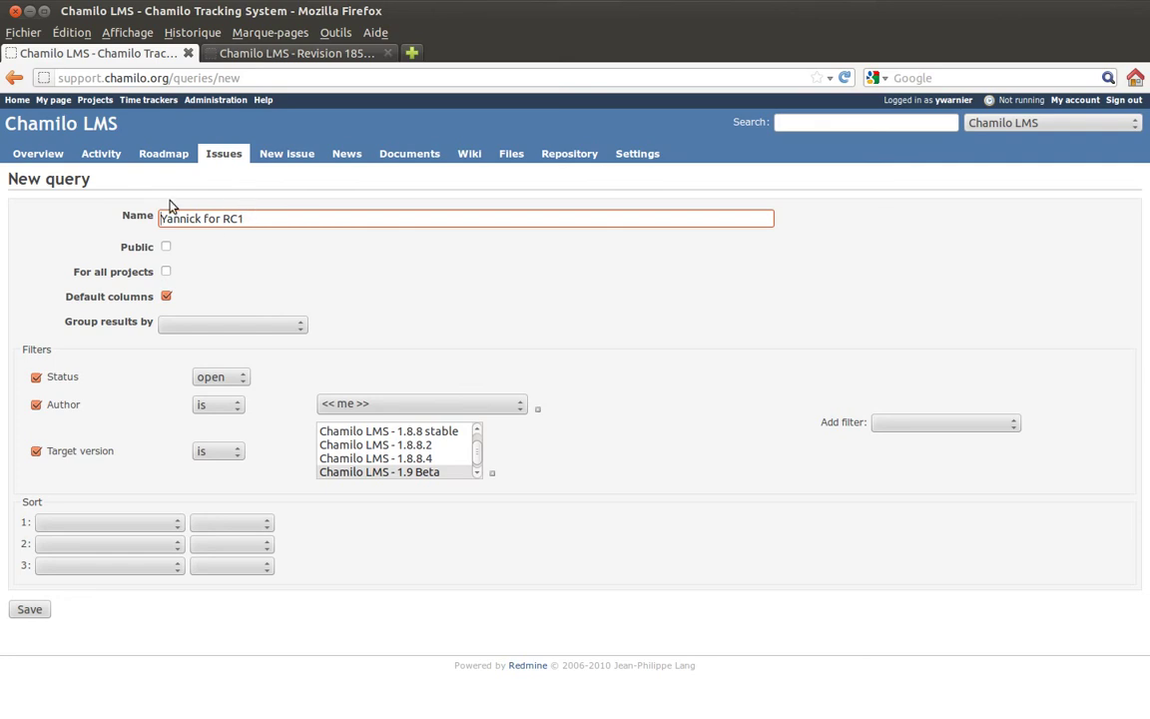
pyautogui.moveTo(162, 219); pyautogui.dragTo(250, 221)
pyautogui.click(257, 225)
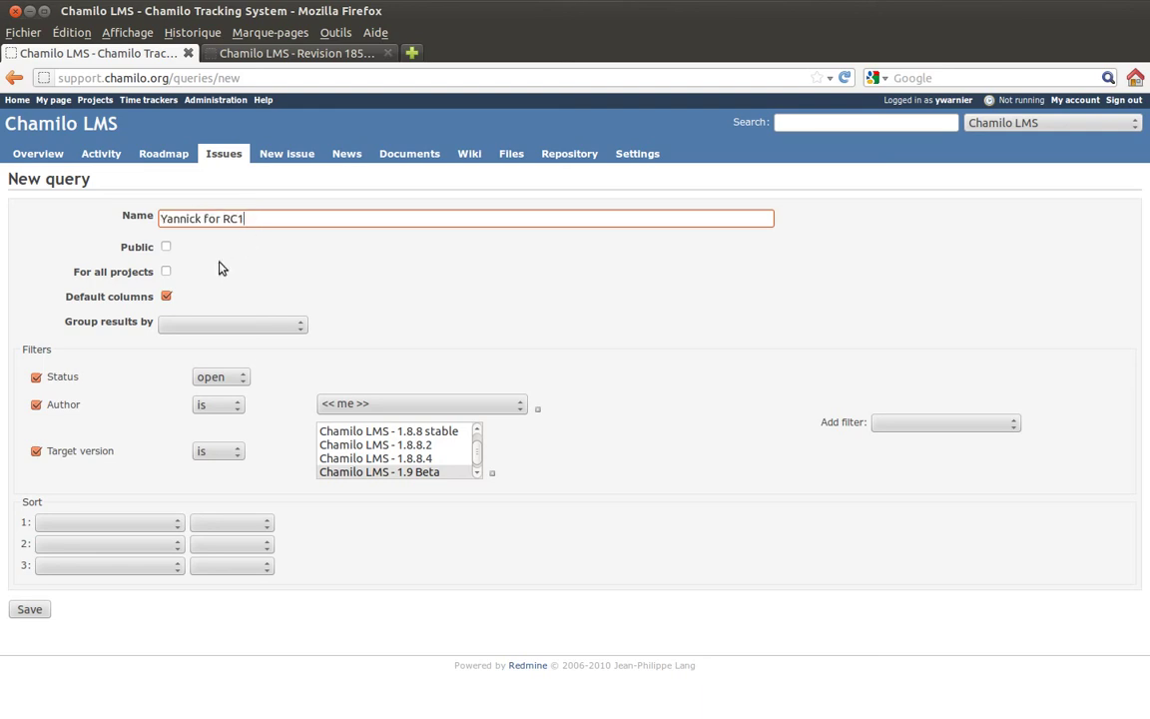
pyautogui.click(168, 247)
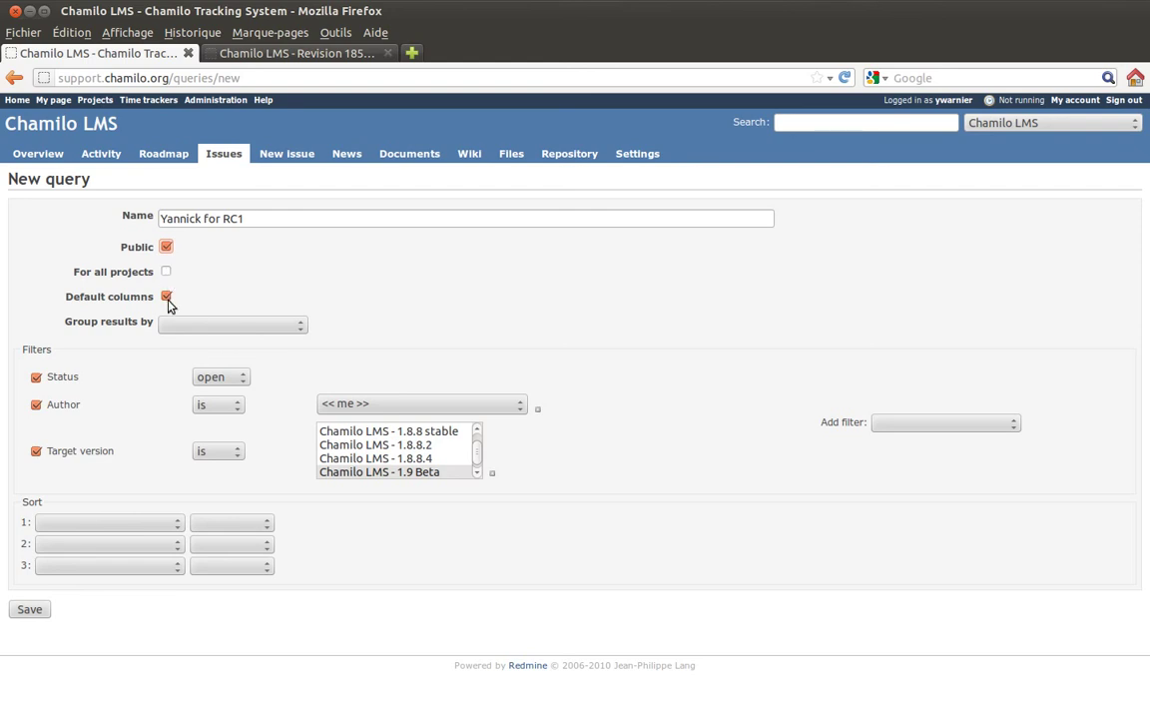
# Look through the grouping and sorting choices of the new query, leave them blank and save the query
pyautogui.click(227, 325)
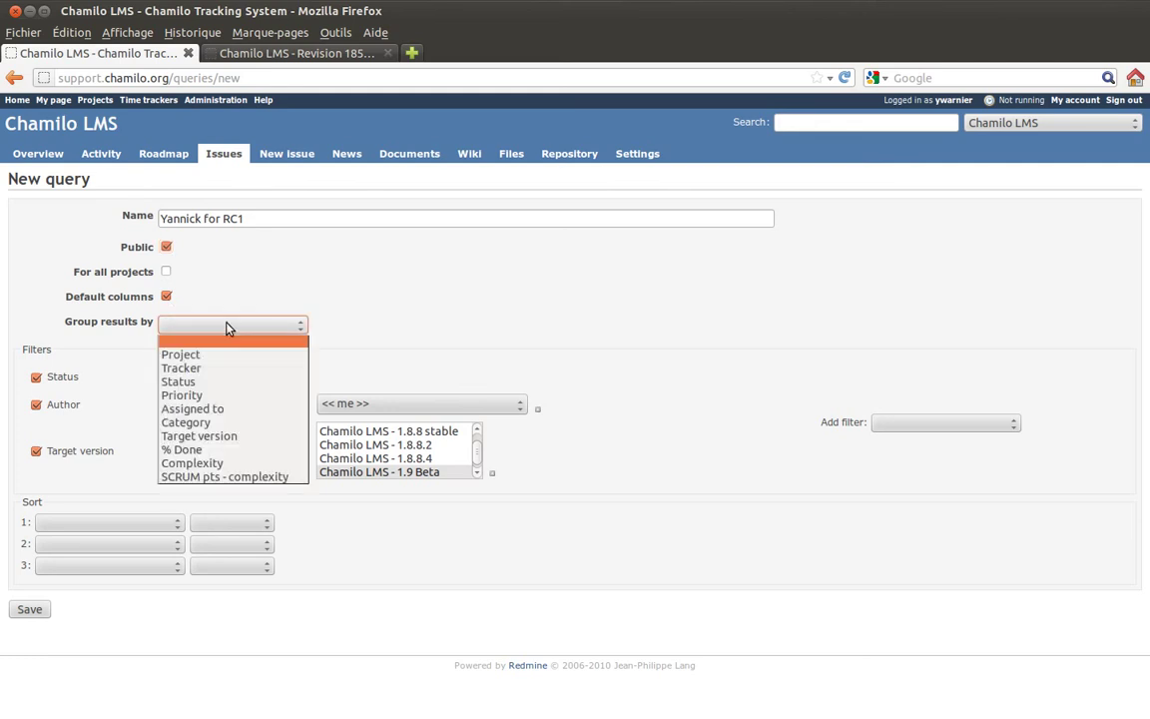
pyautogui.click(228, 326)
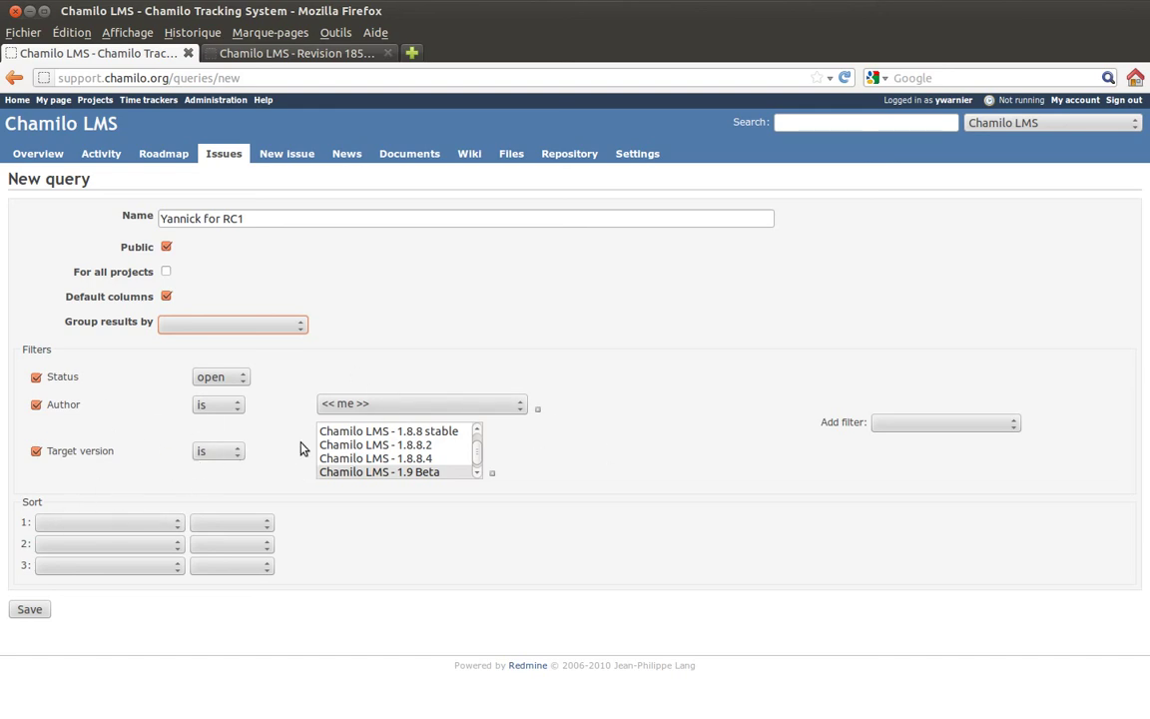
pyautogui.click(177, 527)
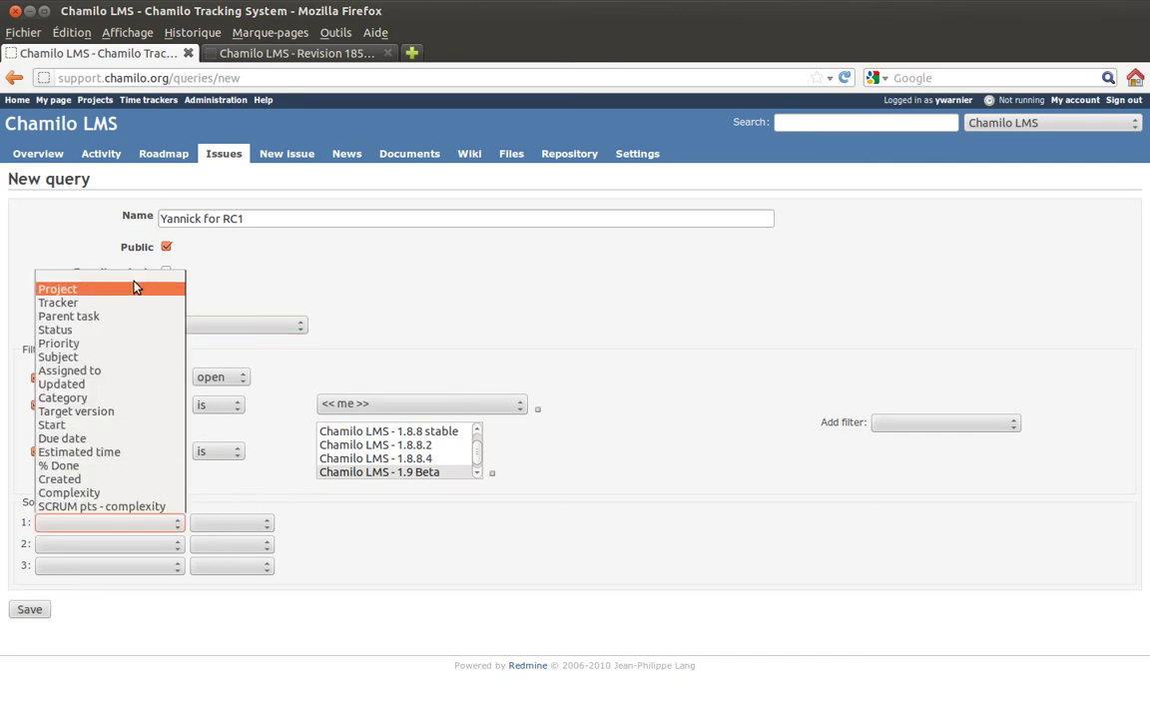
pyautogui.click(401, 617)
pyautogui.click(272, 526)
pyautogui.click(274, 527)
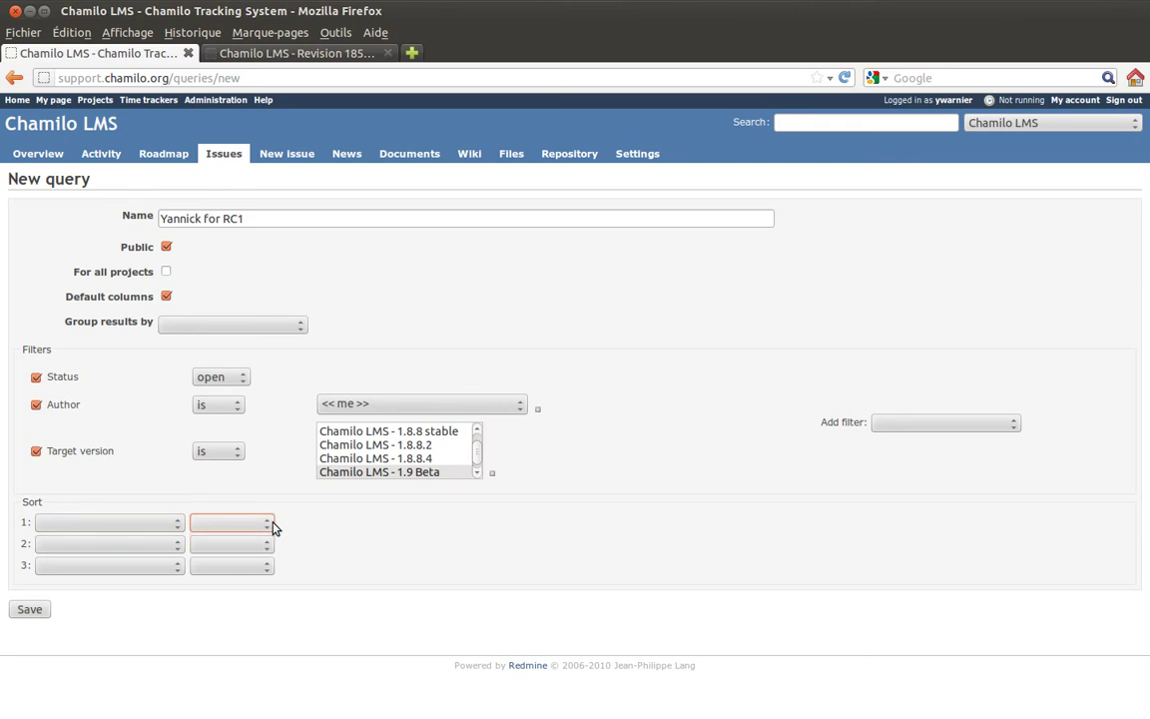
pyautogui.click(29, 610)
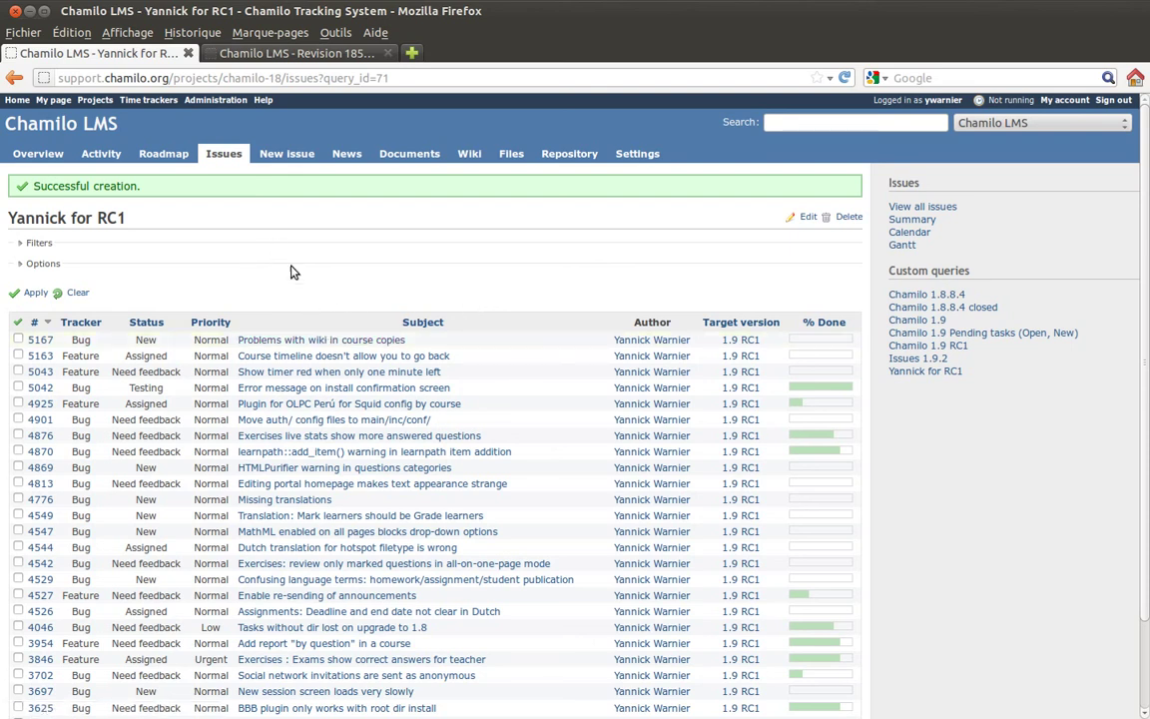
# Open the newly saved RC1 query from the custom queries and delete it
pyautogui.click(917, 372)
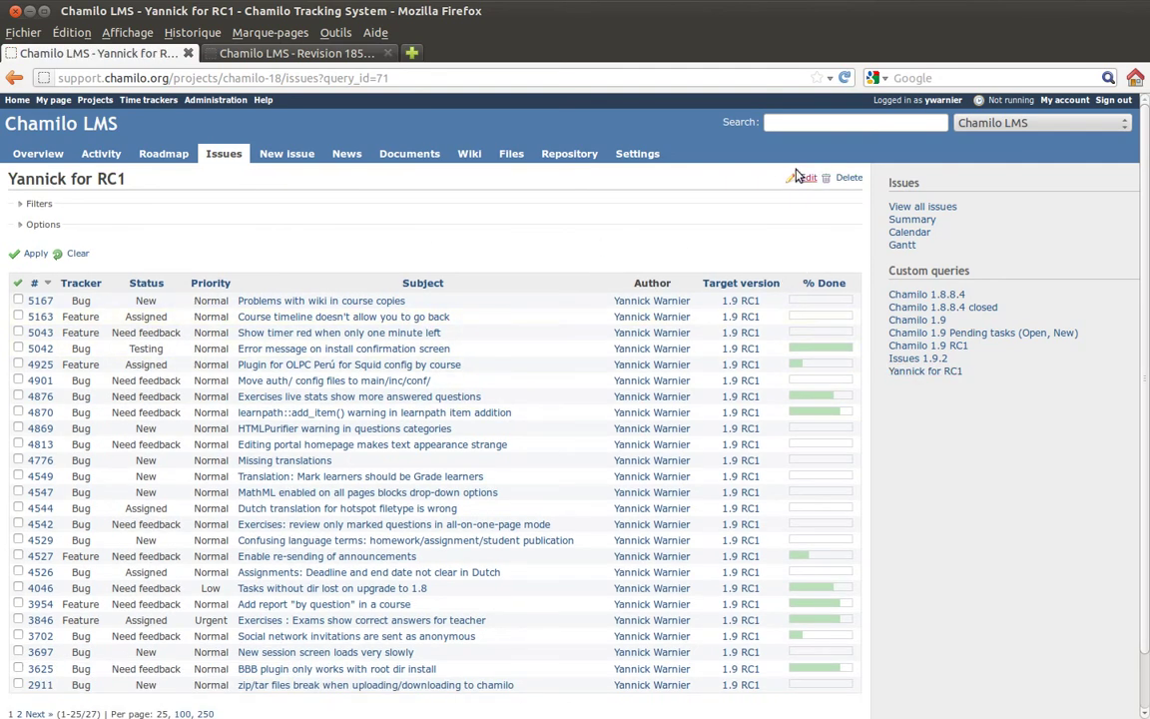
pyautogui.click(847, 179)
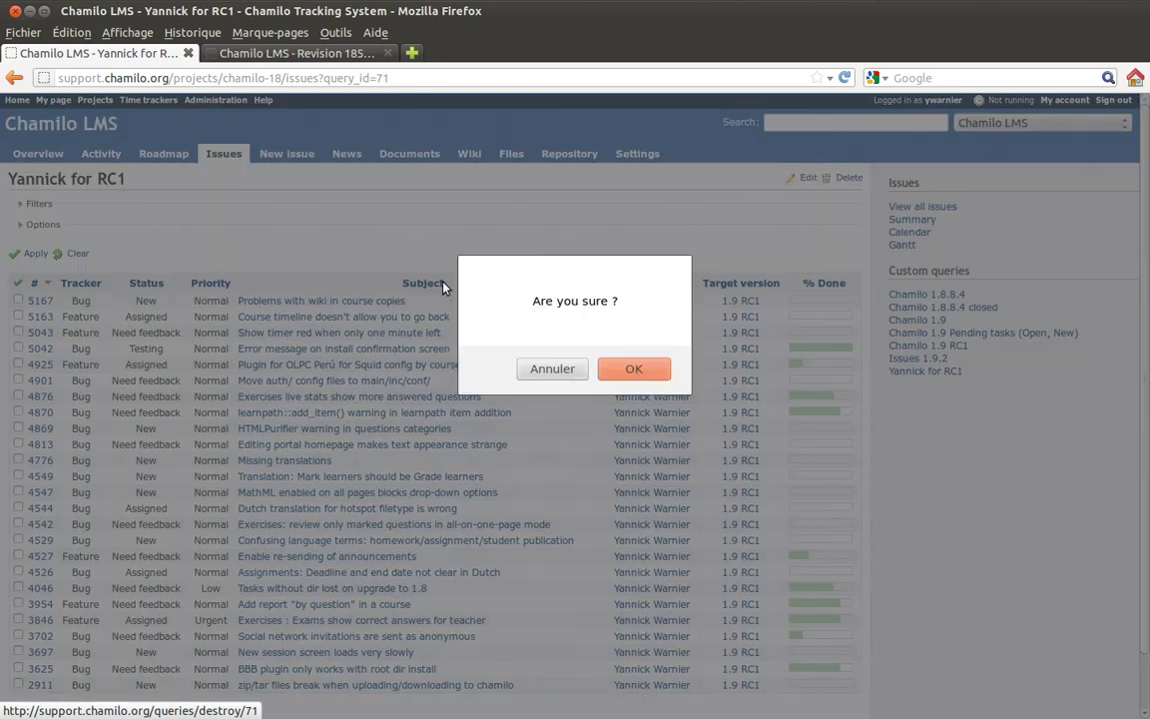
pyautogui.click(628, 370)
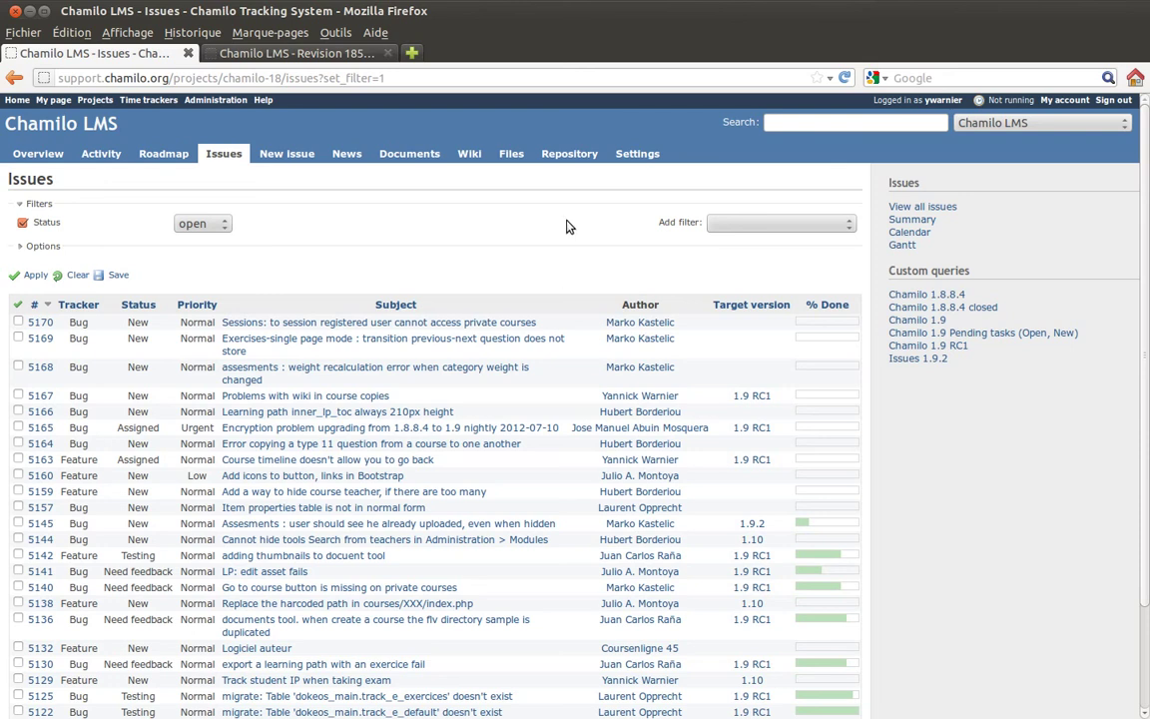
# Check the Redmine Time Tracker plugin among the installed plugins in the administration area and return to the issues list
pyautogui.click(200, 103)
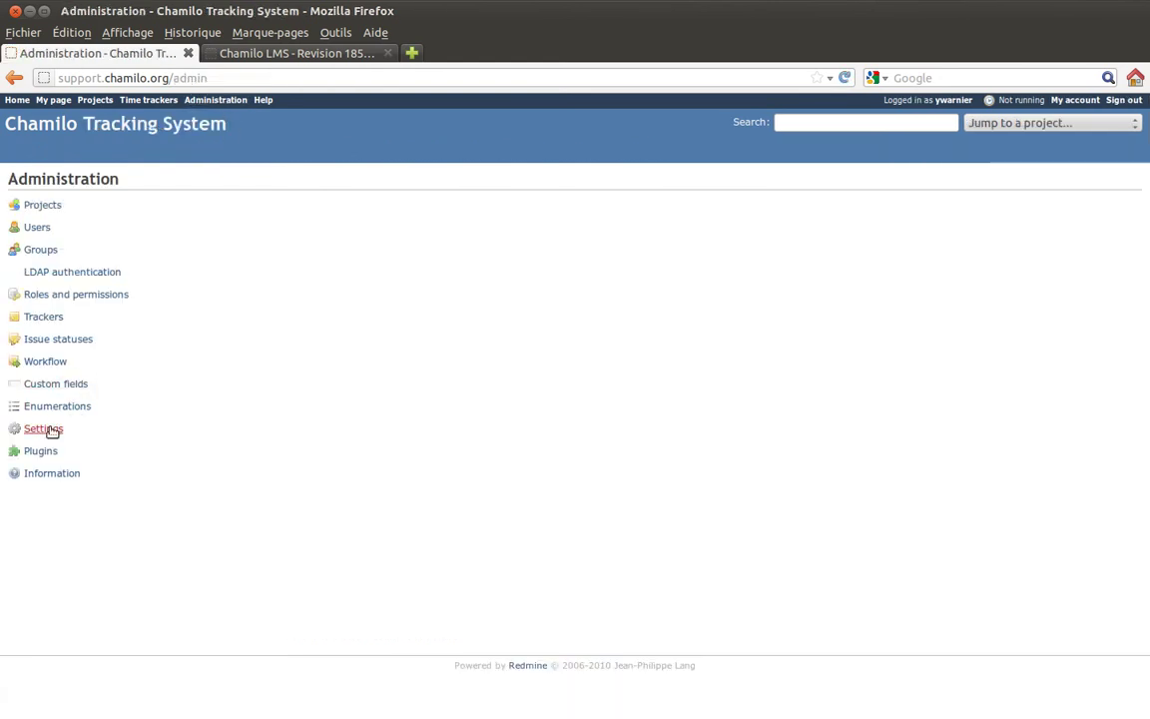
pyautogui.click(47, 457)
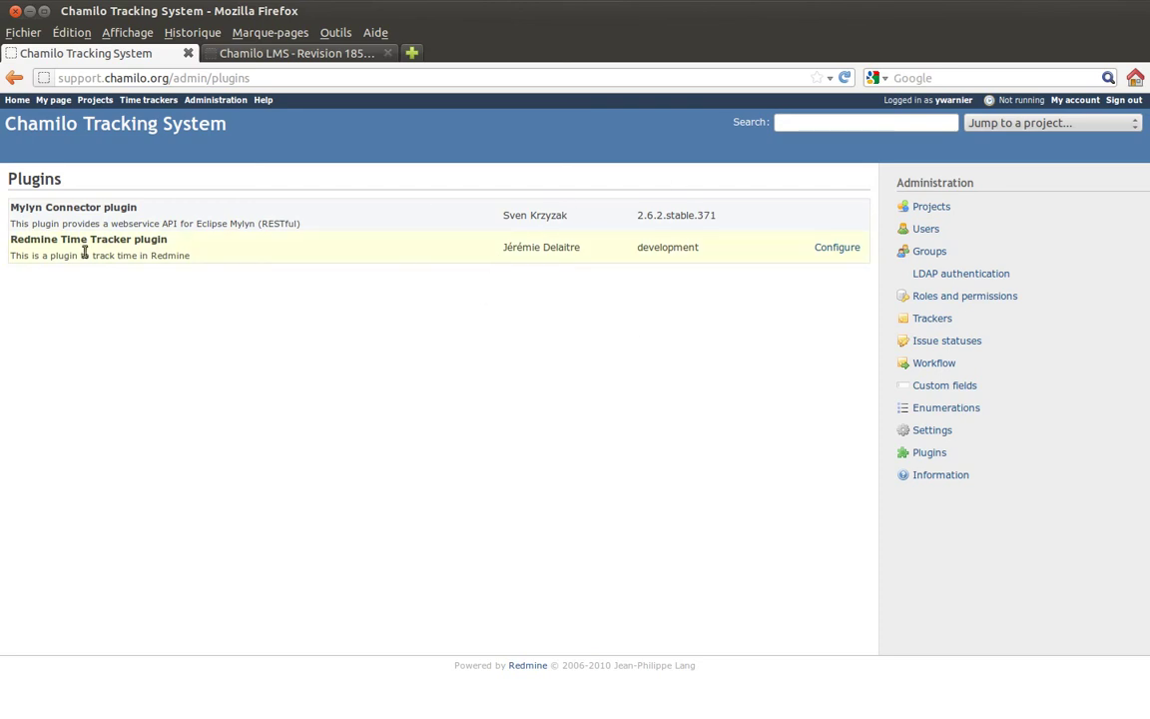
pyautogui.moveTo(10, 239); pyautogui.dragTo(243, 248)
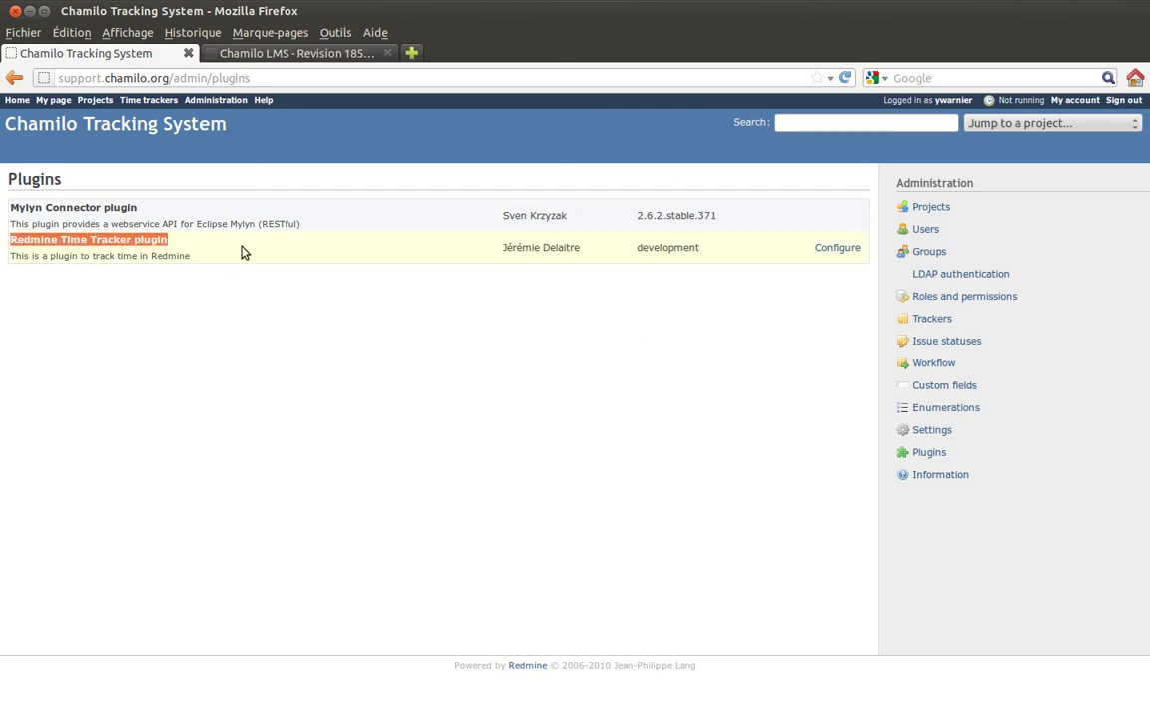
pyautogui.click(242, 251)
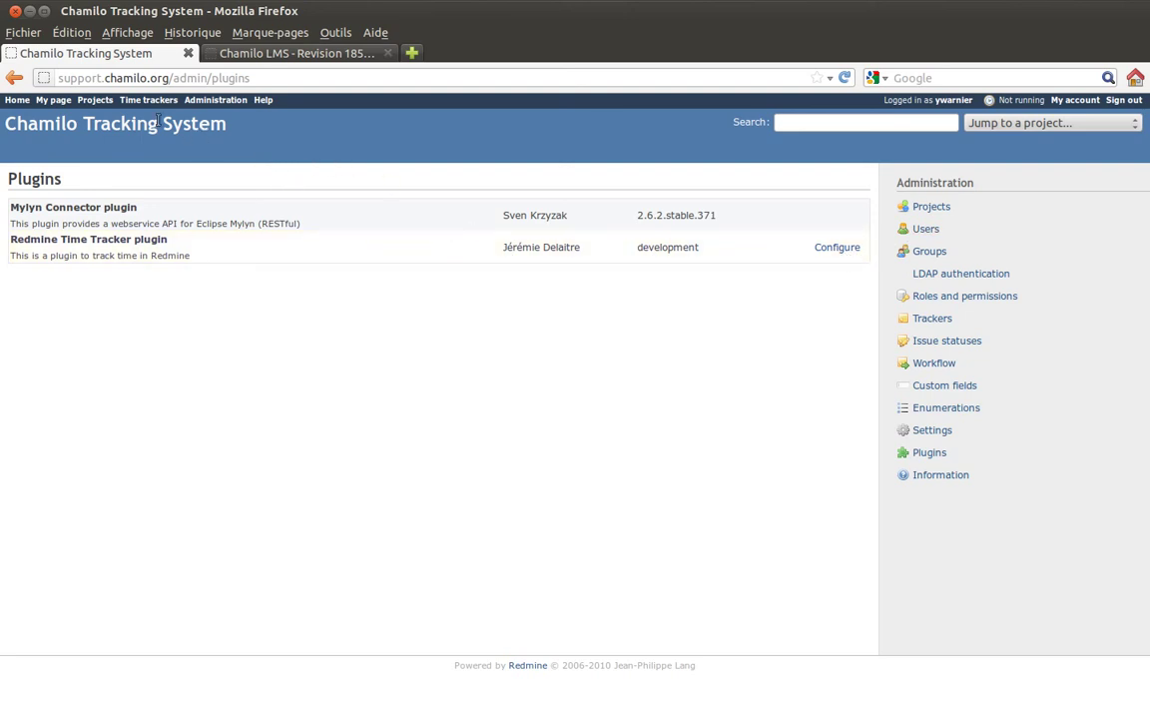
pyautogui.hotkey('alt', 'Left')
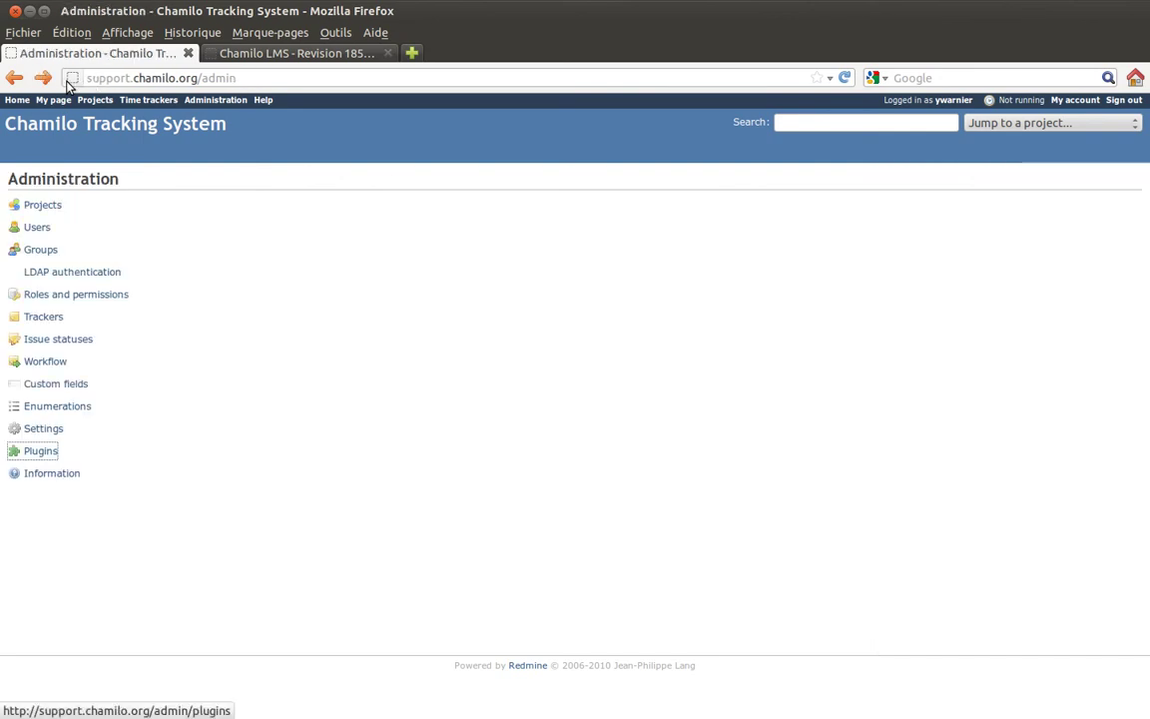
pyautogui.hotkey('alt', 'Left')
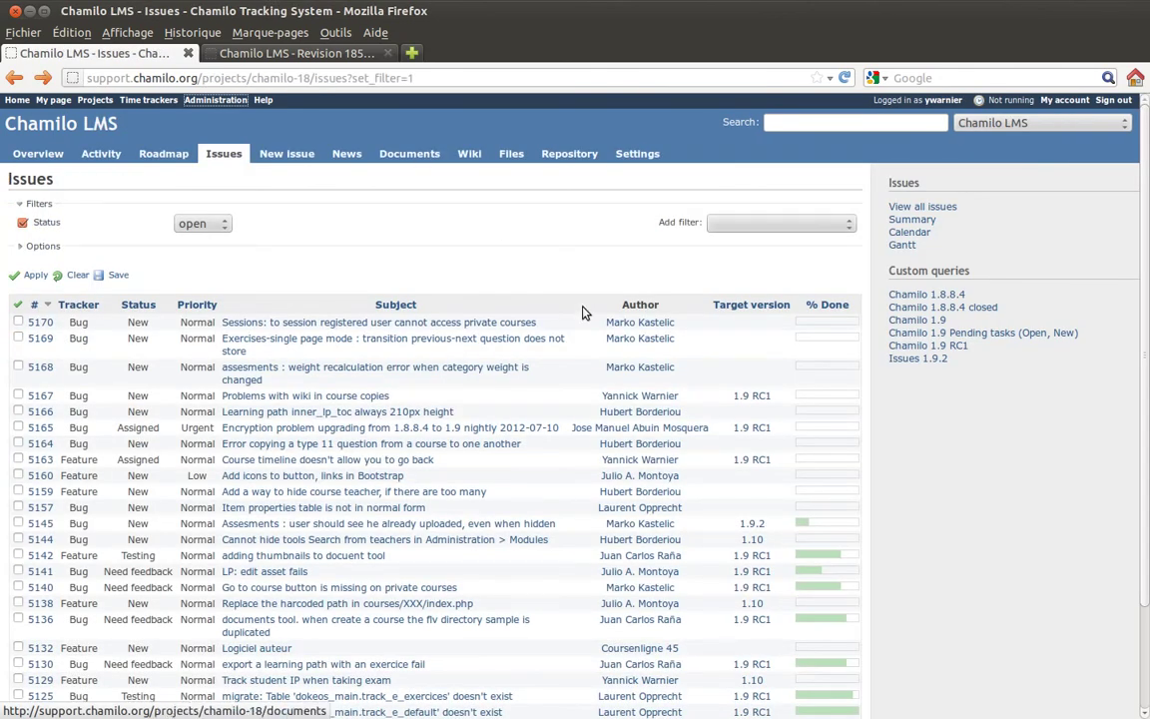
# Open Bug #5167 "Problems with wiki in course copies", start its time tracker and stop it to log the spent time
pyautogui.click(353, 397)
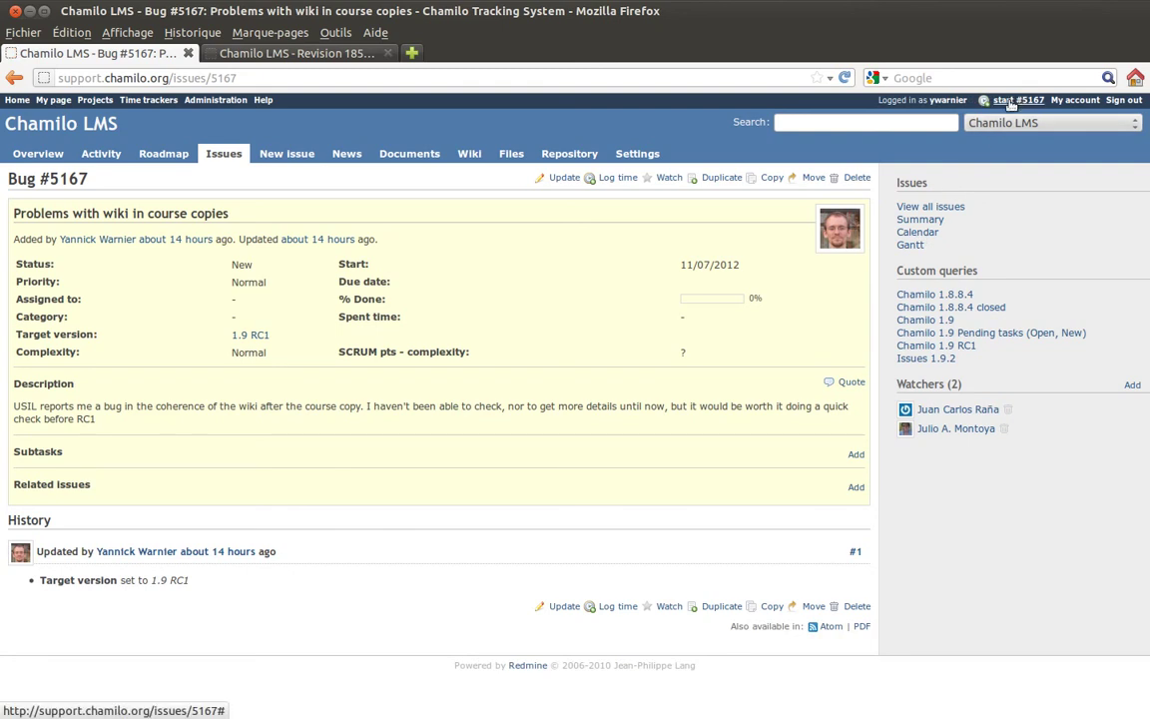
pyautogui.click(1012, 102)
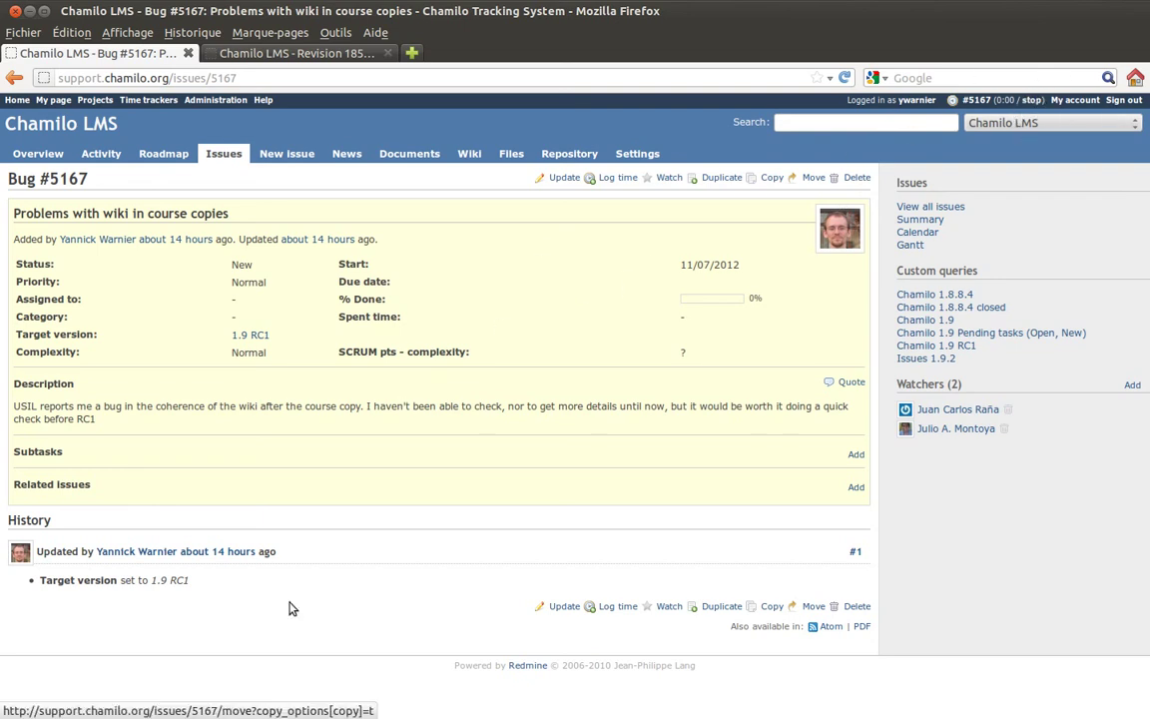
pyautogui.click(1031, 101)
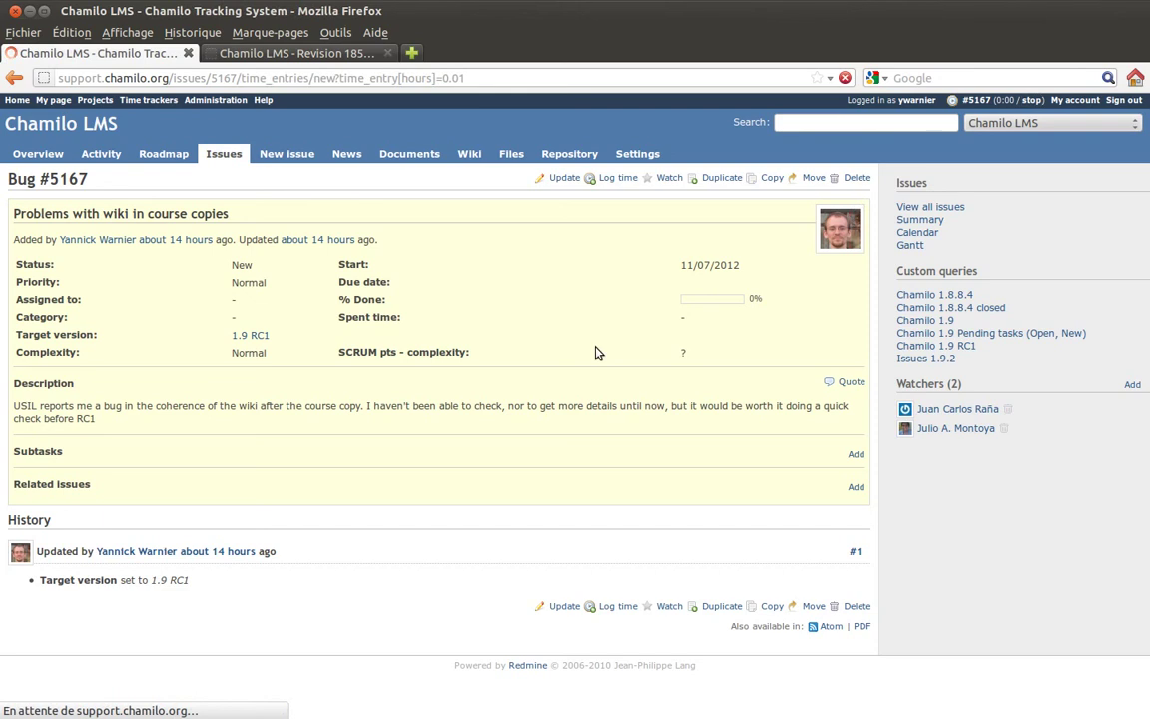
# Set the hours of the spent time entry for Bug #5167 to 0.31
pyautogui.click(198, 284)
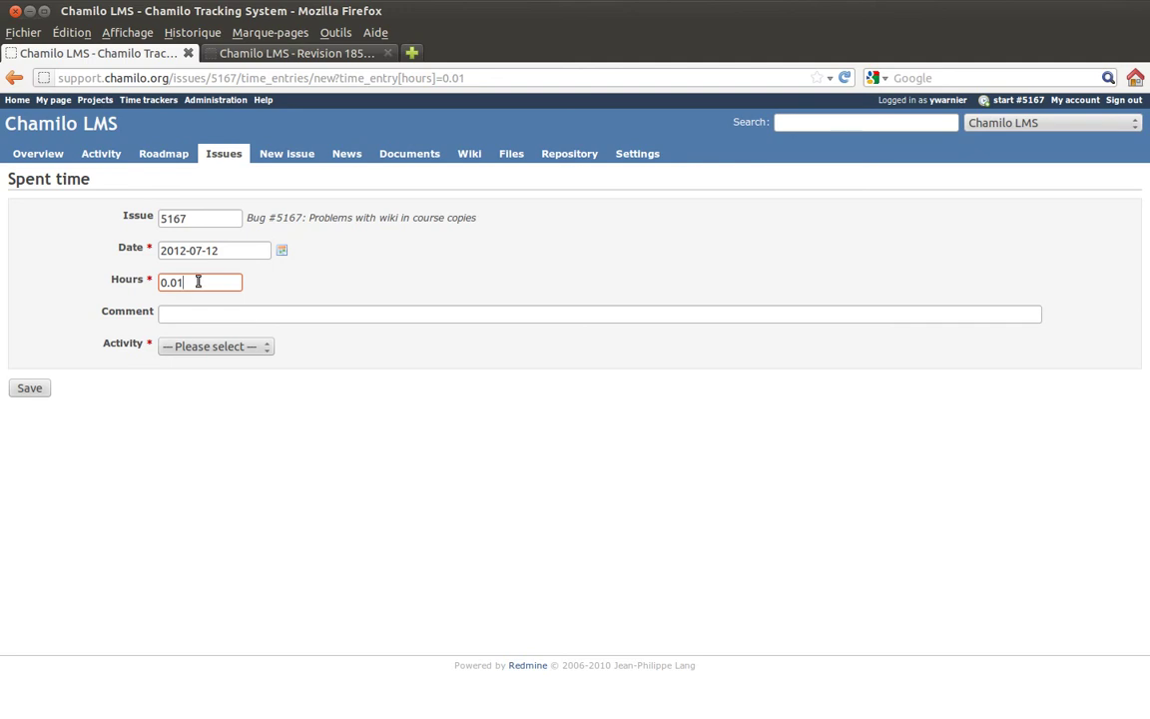
pyautogui.doubleClick(171, 281)
pyautogui.click(215, 283)
pyautogui.press('Left')
pyautogui.press('BackSpace')
pyautogui.write('3')
pyautogui.click(193, 282)
# Enter the comment "Counted time for nothing" and set the hours of the spent time entry to 0.01
pyautogui.click(199, 312)
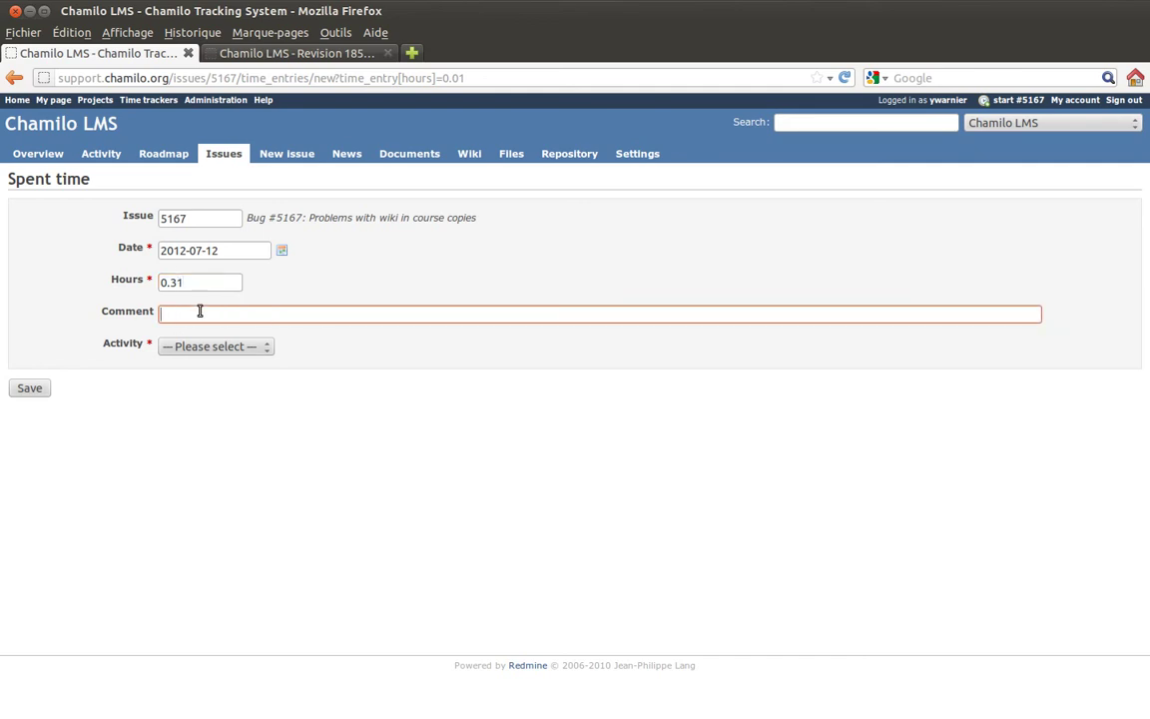
pyautogui.write('Counted time for nothing')
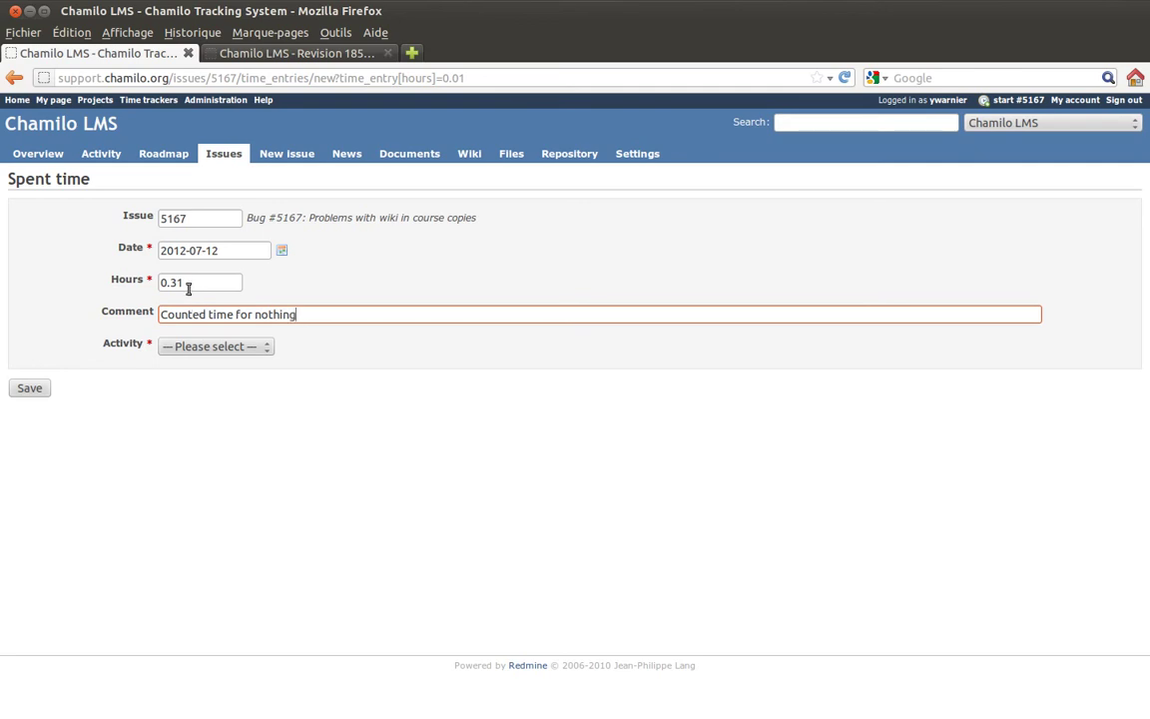
pyautogui.click(206, 279)
pyautogui.write('0')
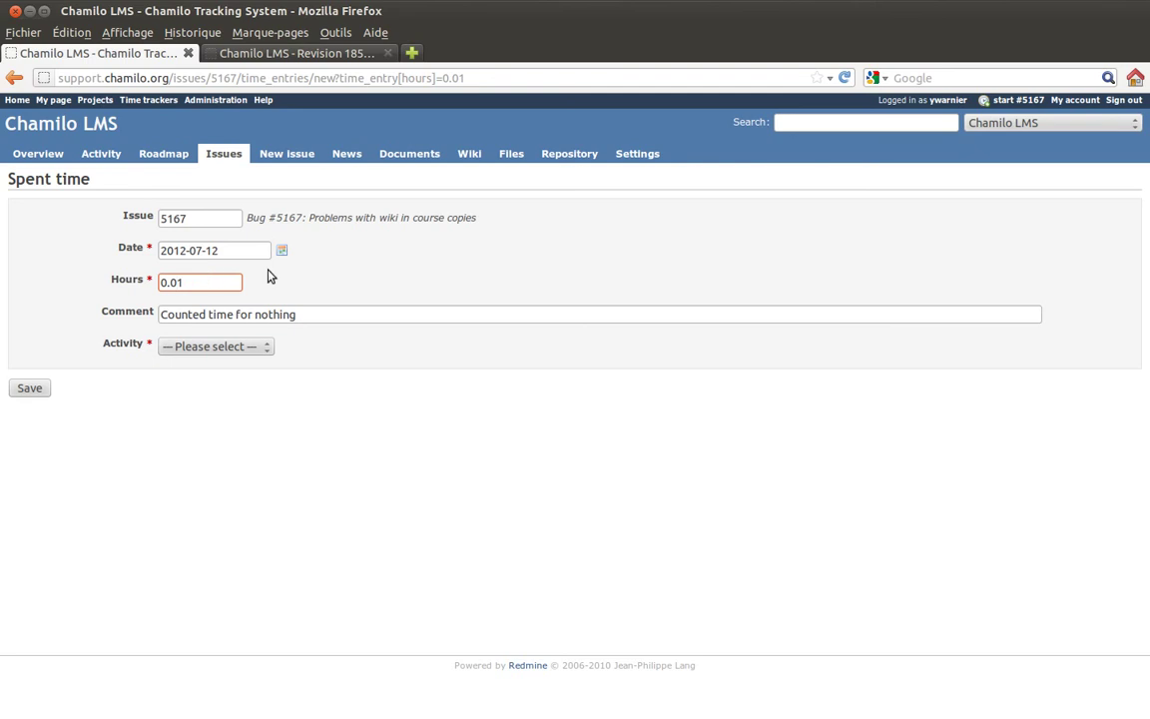
pyautogui.click(297, 290)
# Try the Development activity for the spent time entry and settle on Support
pyautogui.click(259, 349)
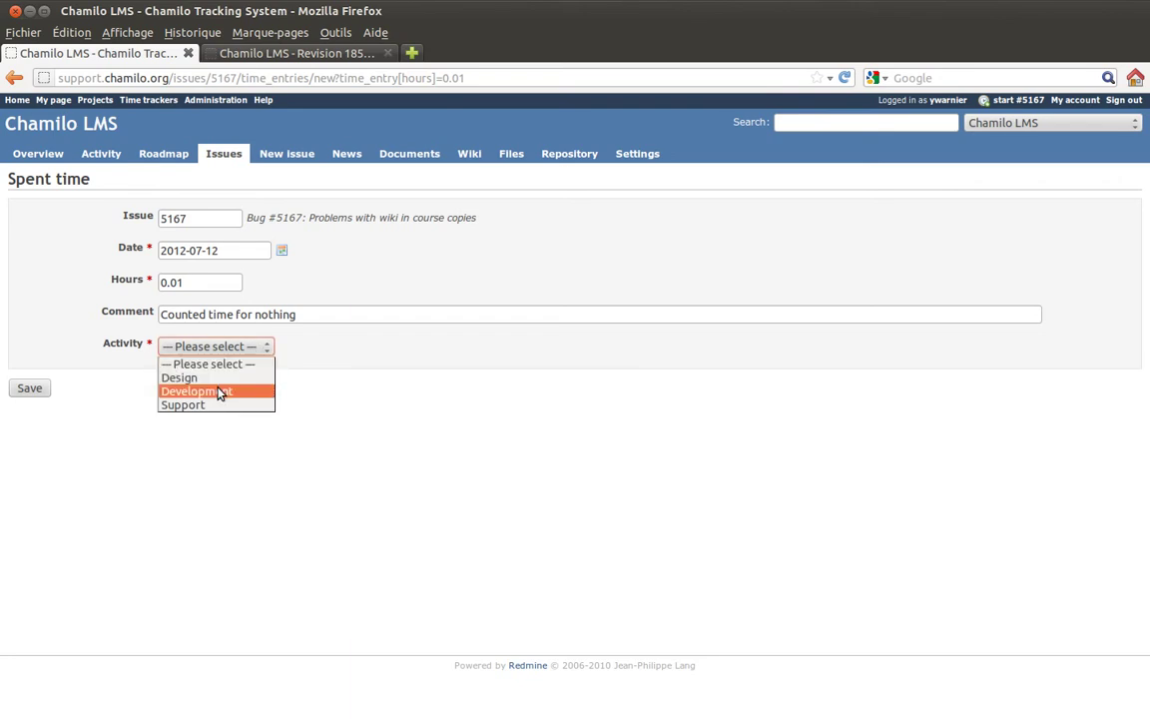
pyautogui.click(220, 391)
pyautogui.click(250, 349)
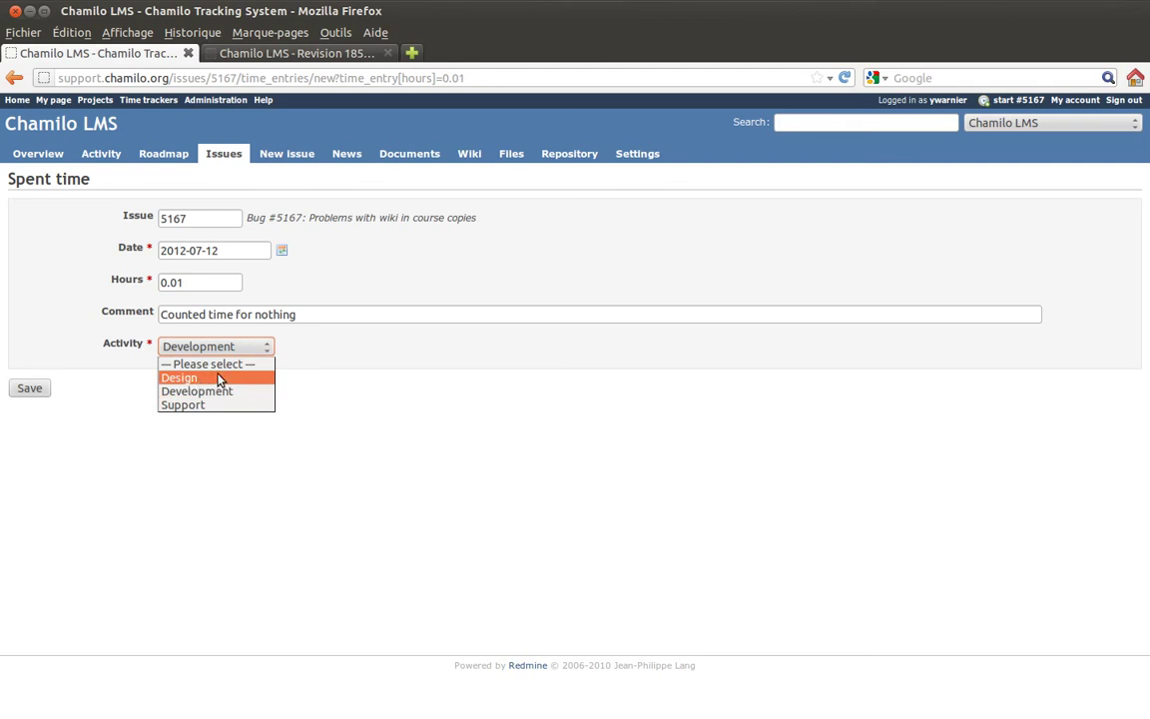
pyautogui.click(128, 372)
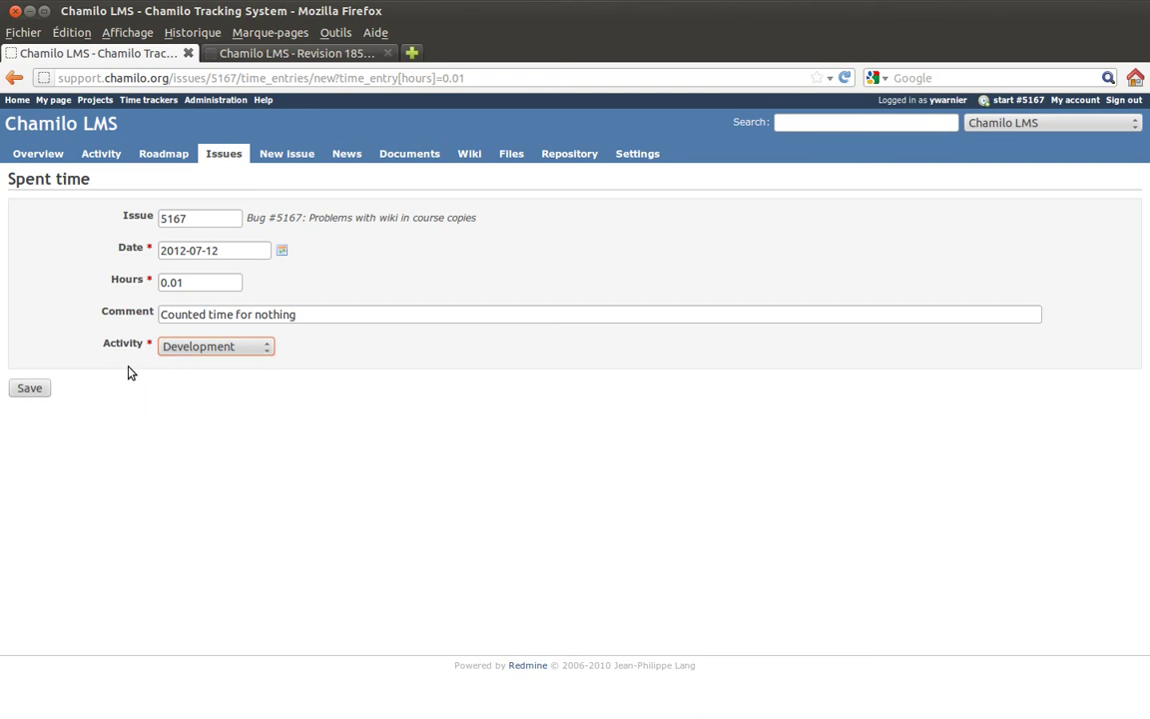
pyautogui.click(258, 345)
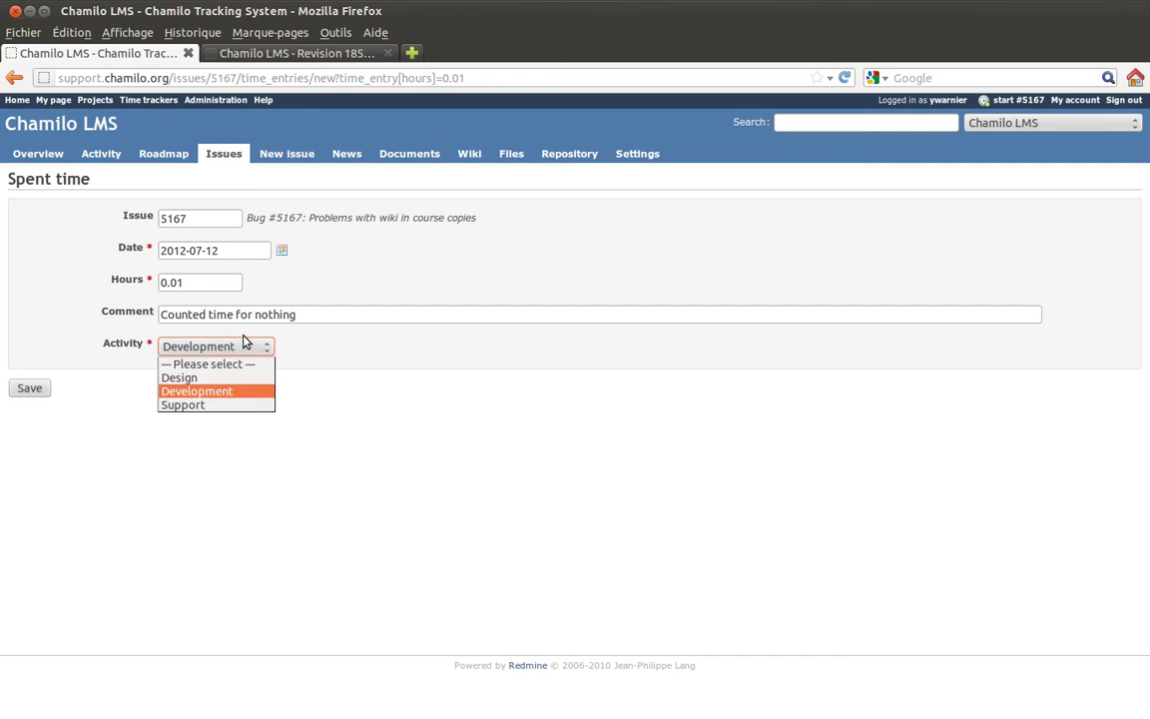
pyautogui.click(208, 405)
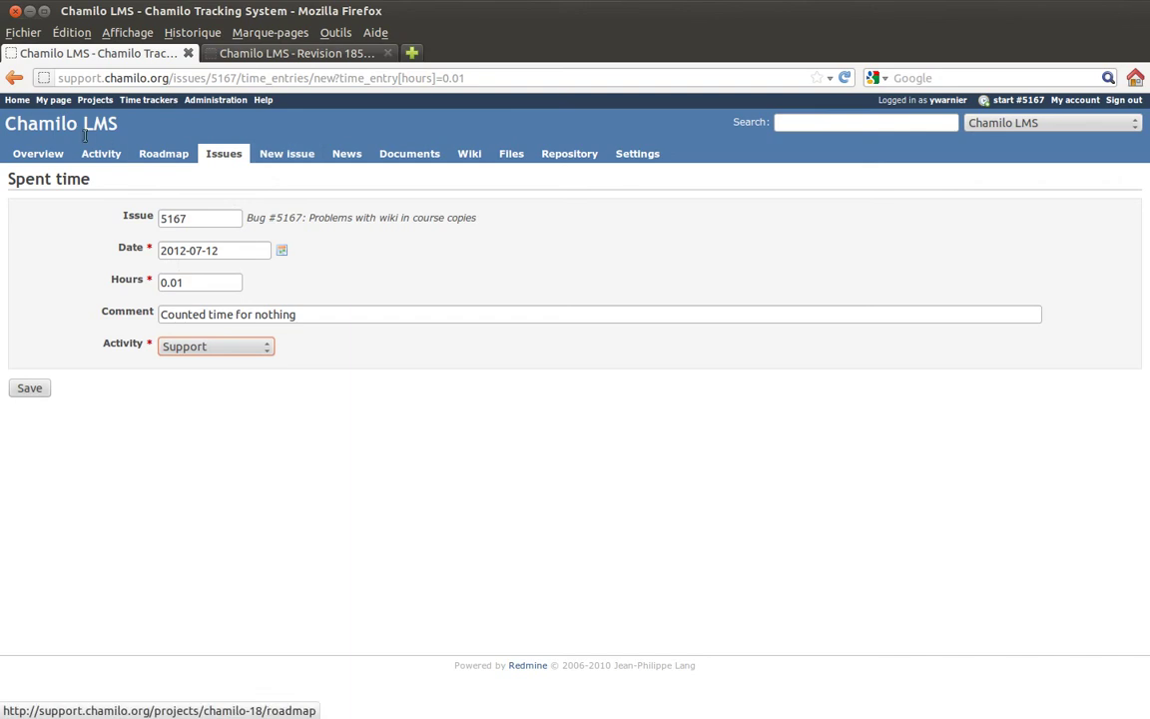
# Open the spent time details of the Chamilo LMS project from its overview and look through the logged entries
pyautogui.click(46, 155)
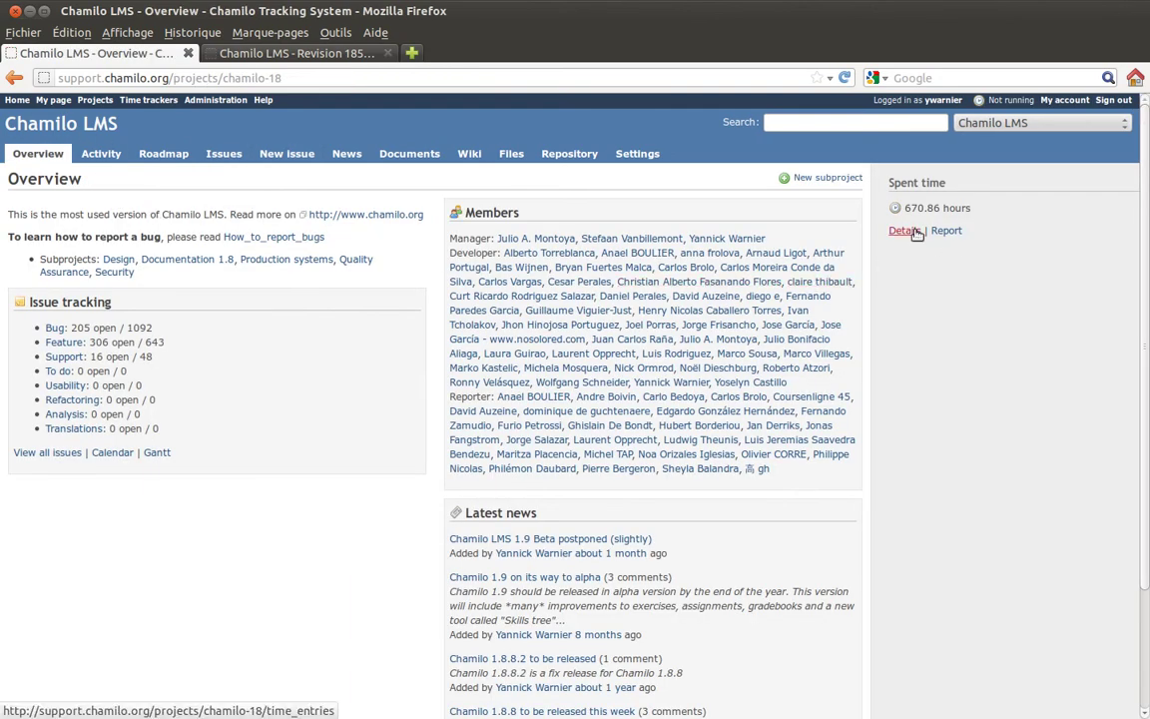
pyautogui.click(905, 233)
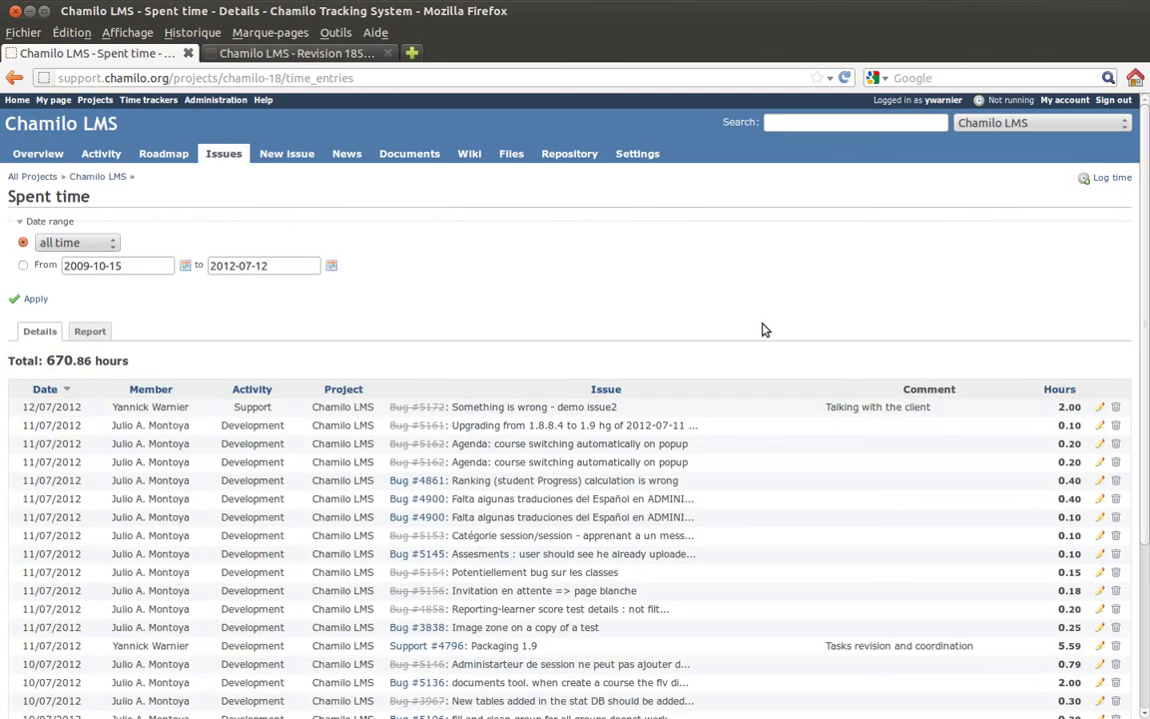
pyautogui.scroll(-2, 698, 316)
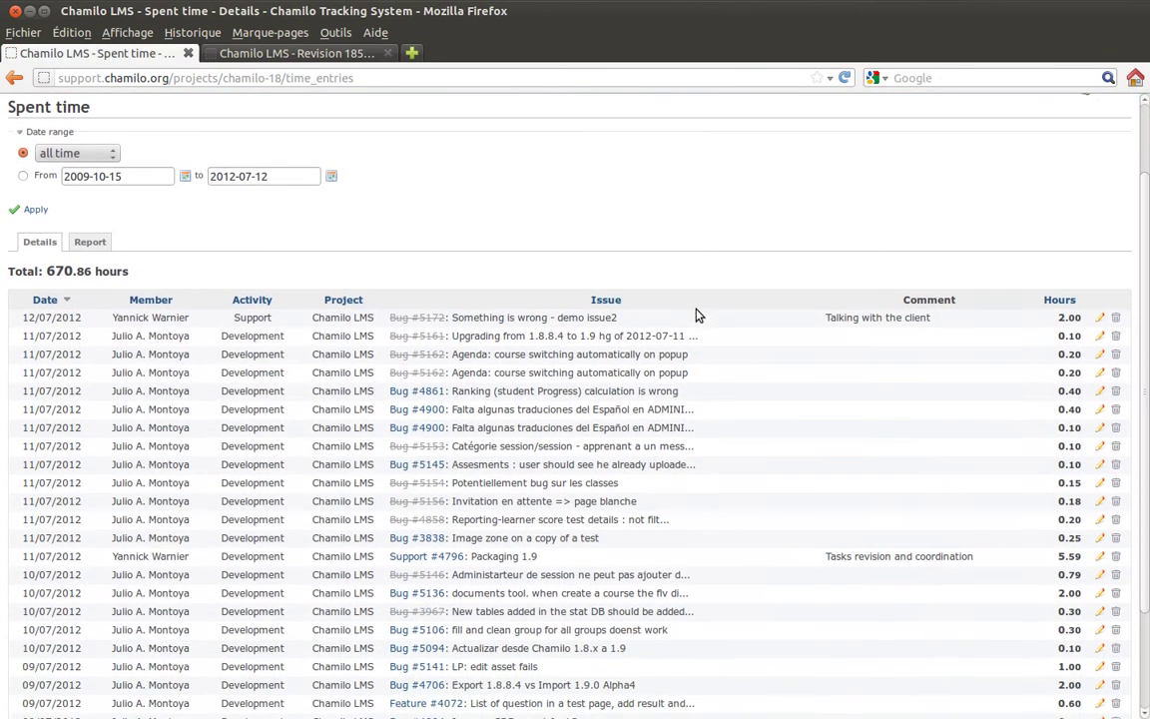
pyautogui.scroll(-1, 697, 316)
pyautogui.scroll(-2, 697, 315)
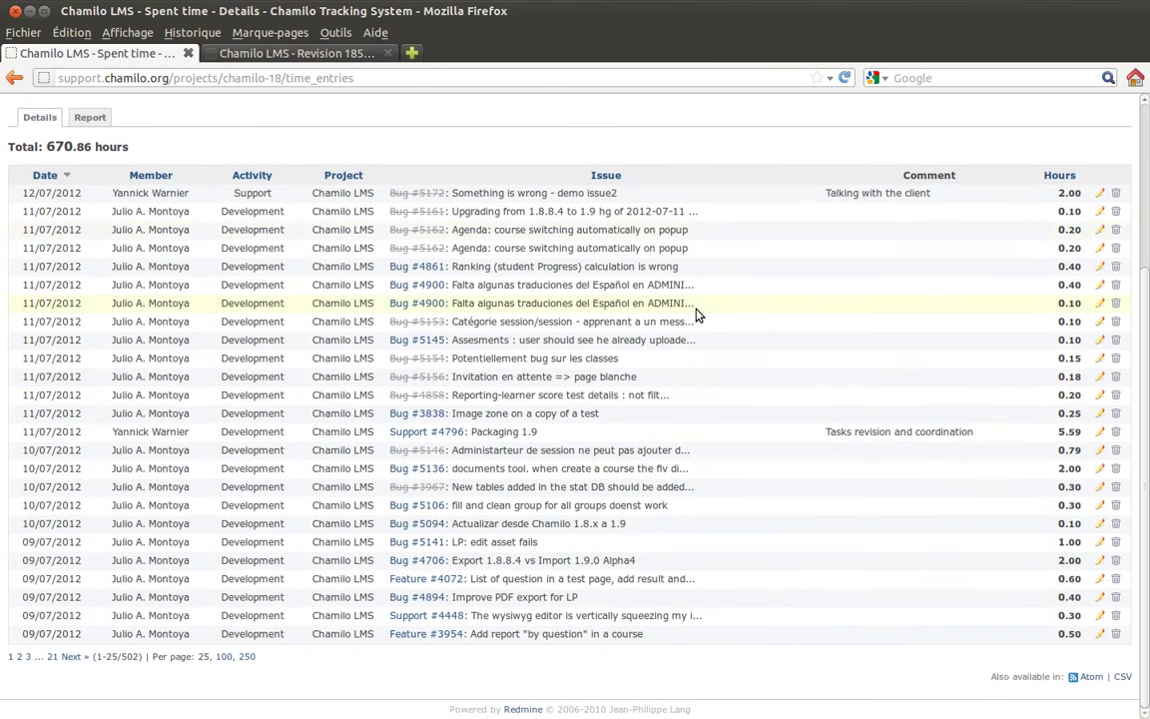
pyautogui.scroll(5, 698, 316)
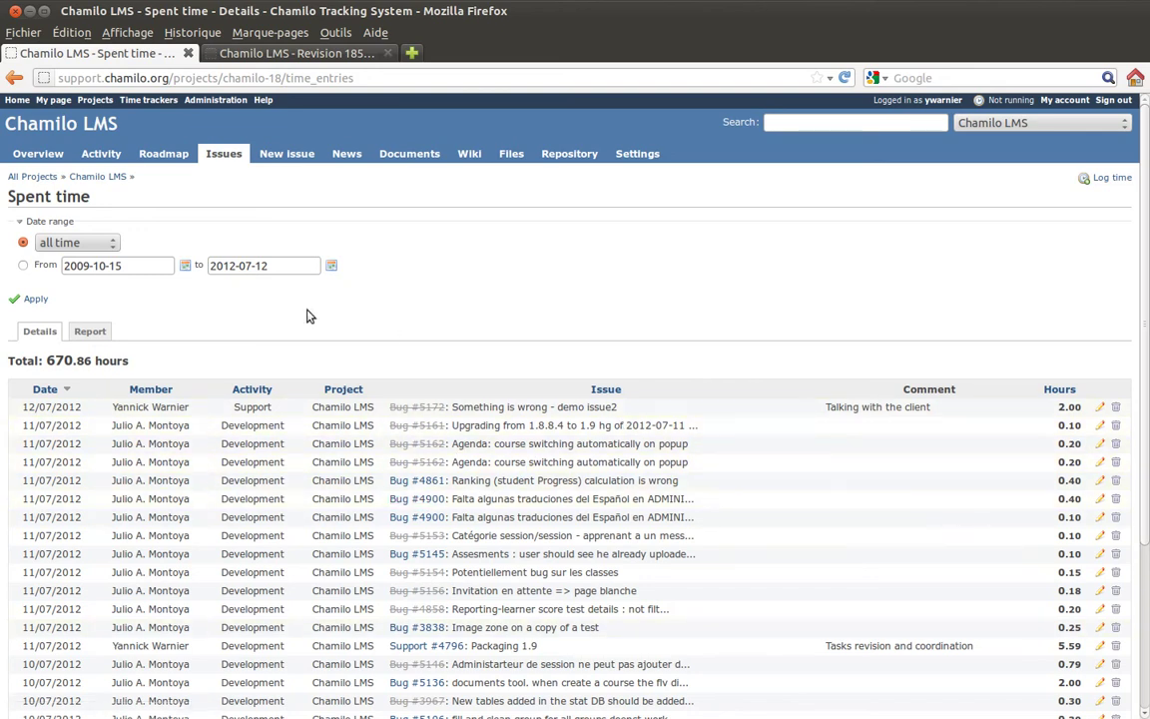
# Build a monthly spent time report for all time, grouped by Member and Tracker
pyautogui.click(90, 330)
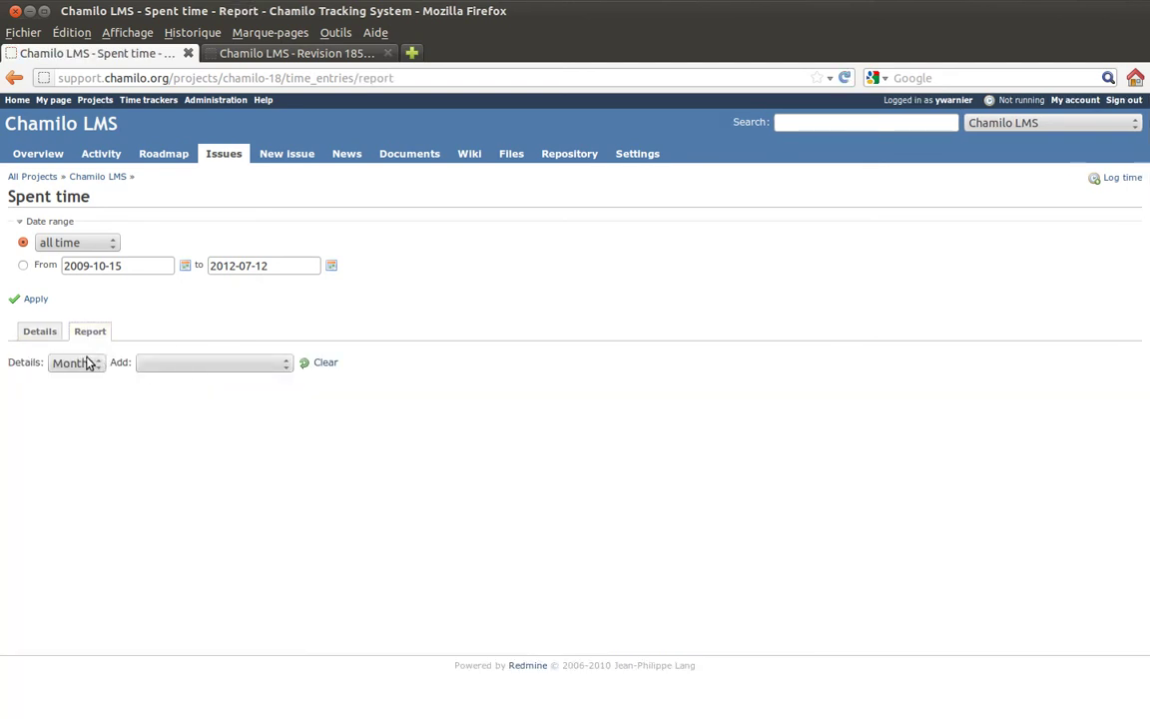
pyautogui.click(166, 363)
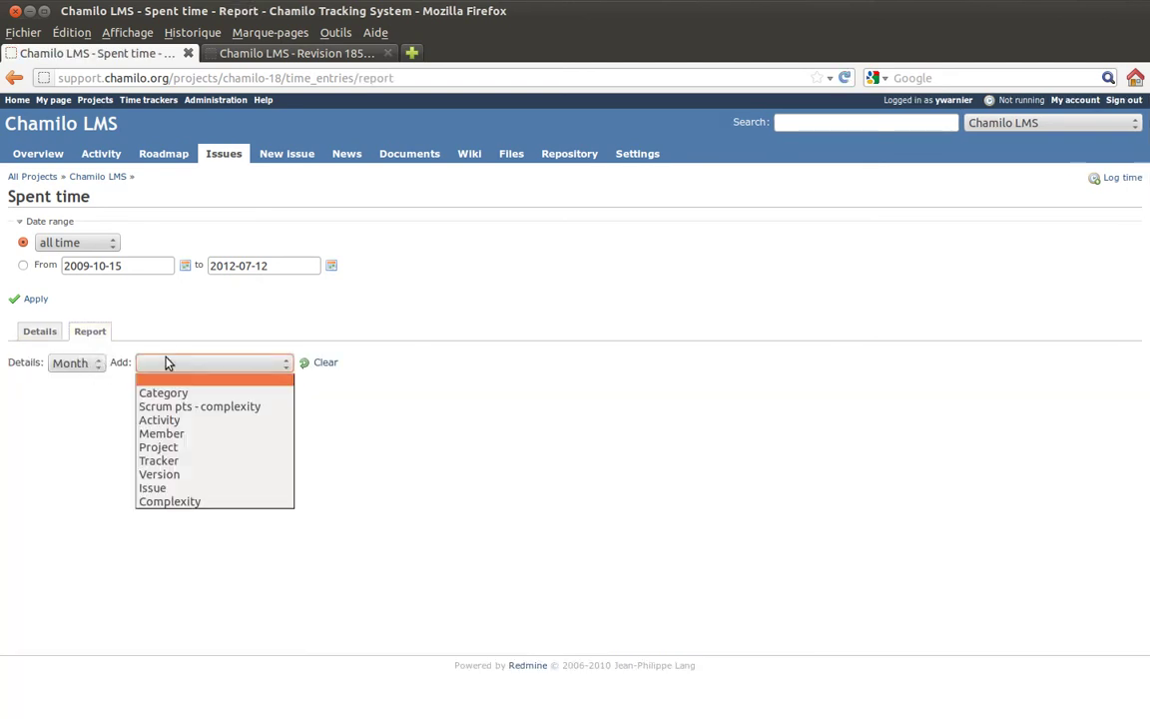
pyautogui.click(181, 434)
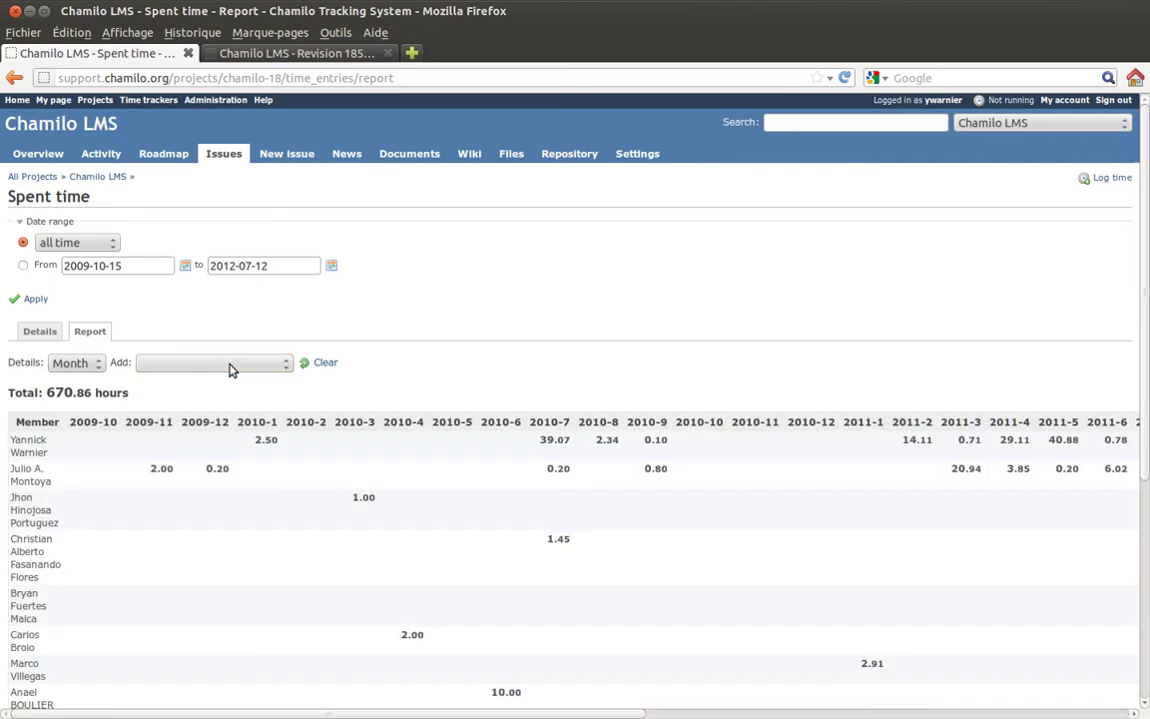
pyautogui.click(249, 368)
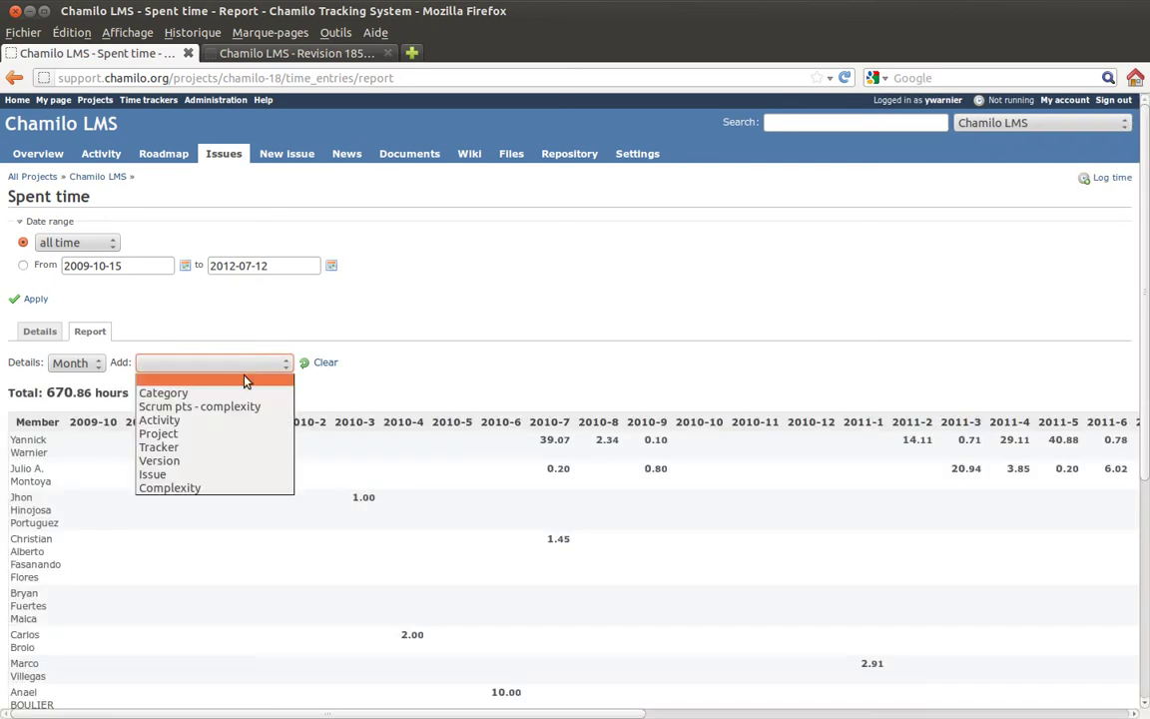
pyautogui.click(212, 449)
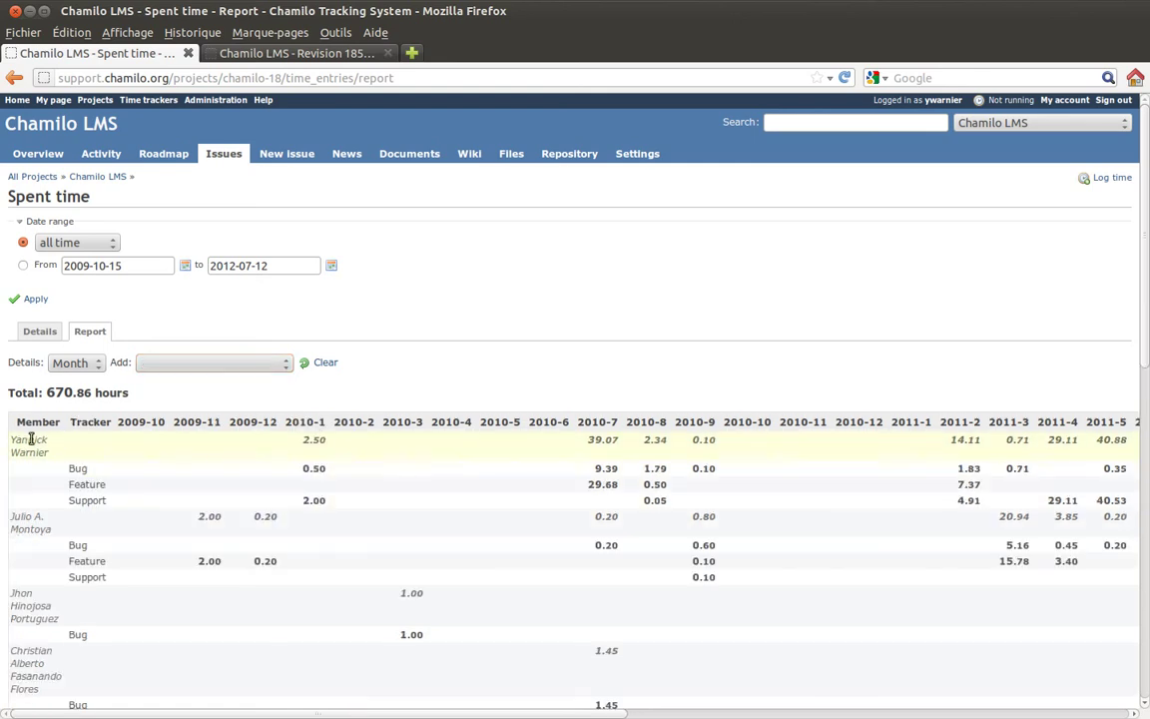
# Examine the first member's Feature and Support hours across the months up to the Total column
pyautogui.doubleClick(88, 484)
pyautogui.doubleClick(100, 500)
pyautogui.moveTo(279, 714); pyautogui.dragTo(779, 715)
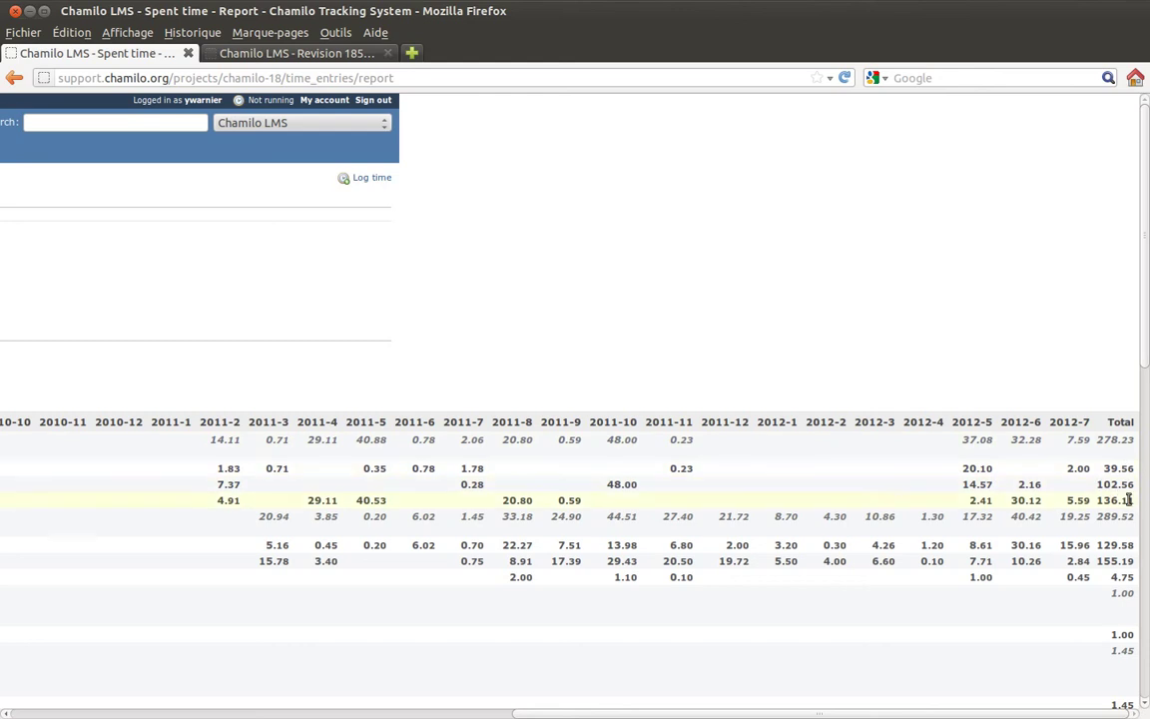
pyautogui.moveTo(588, 713); pyautogui.dragTo(60, 711)
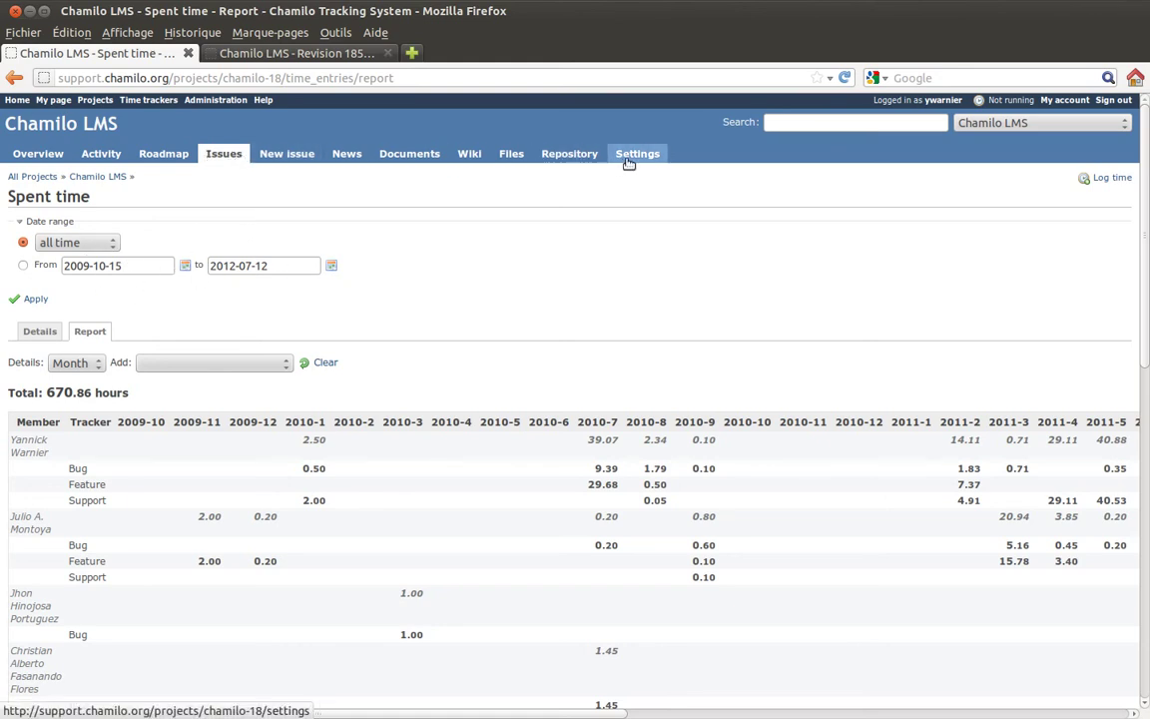
# Check the repository configuration in the Chamilo LMS project settings
pyautogui.click(592, 158)
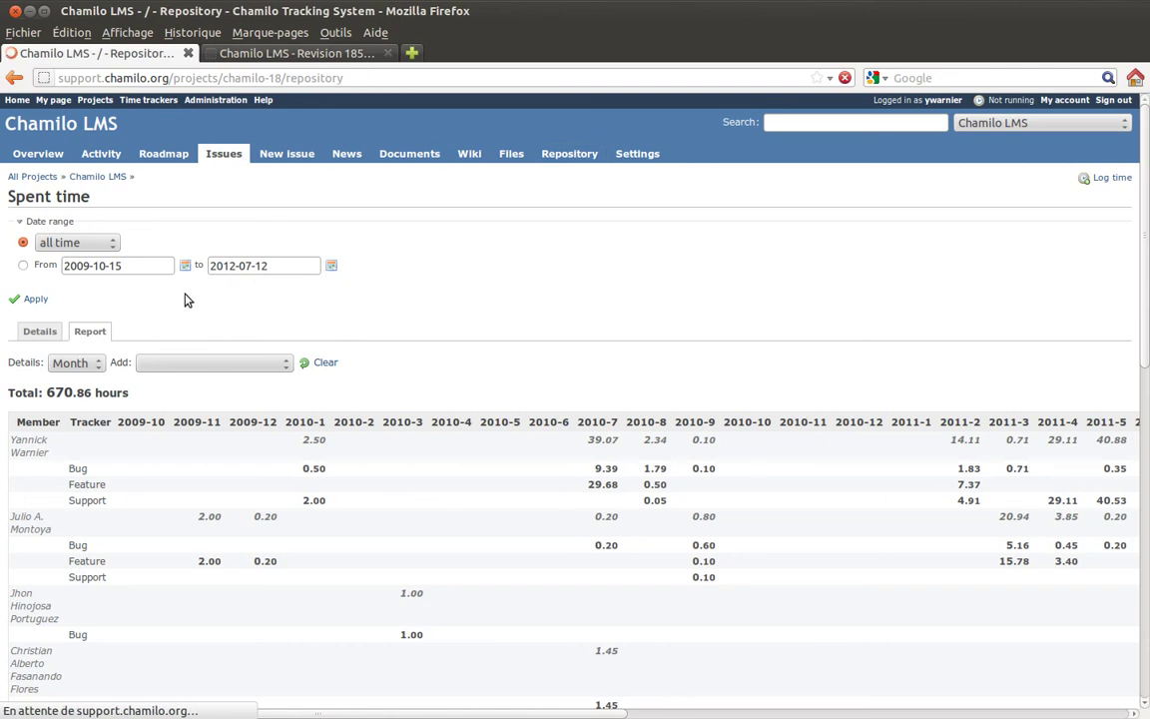
pyautogui.click(631, 154)
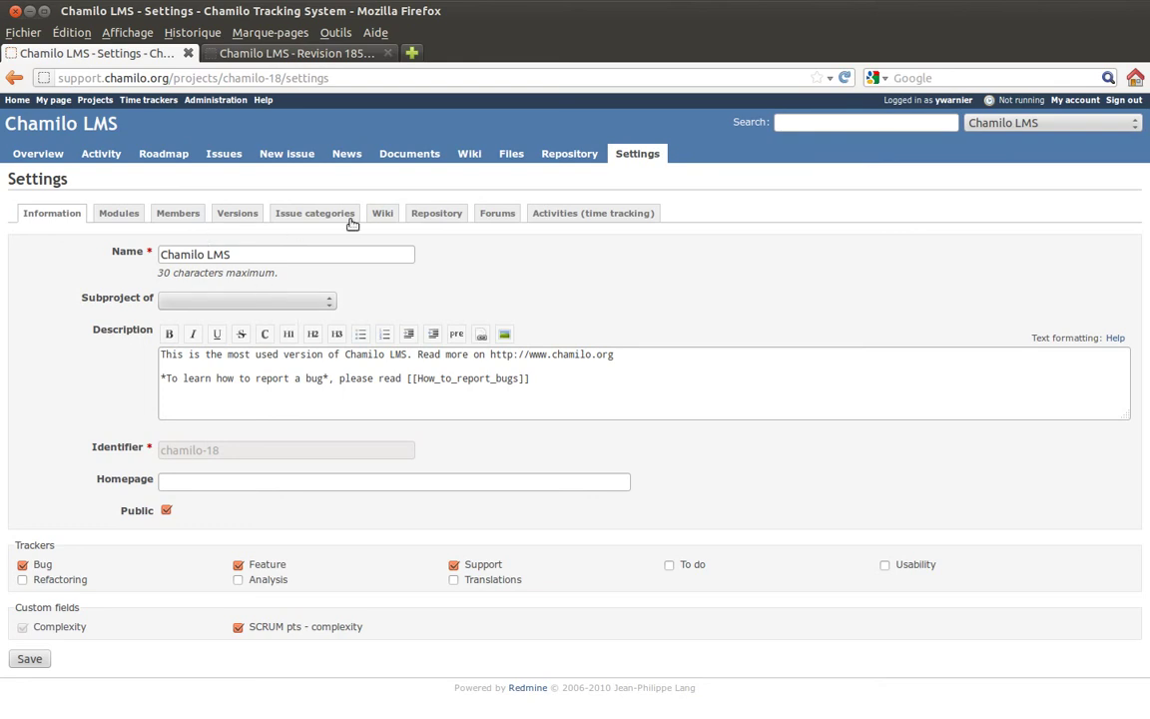
pyautogui.click(415, 217)
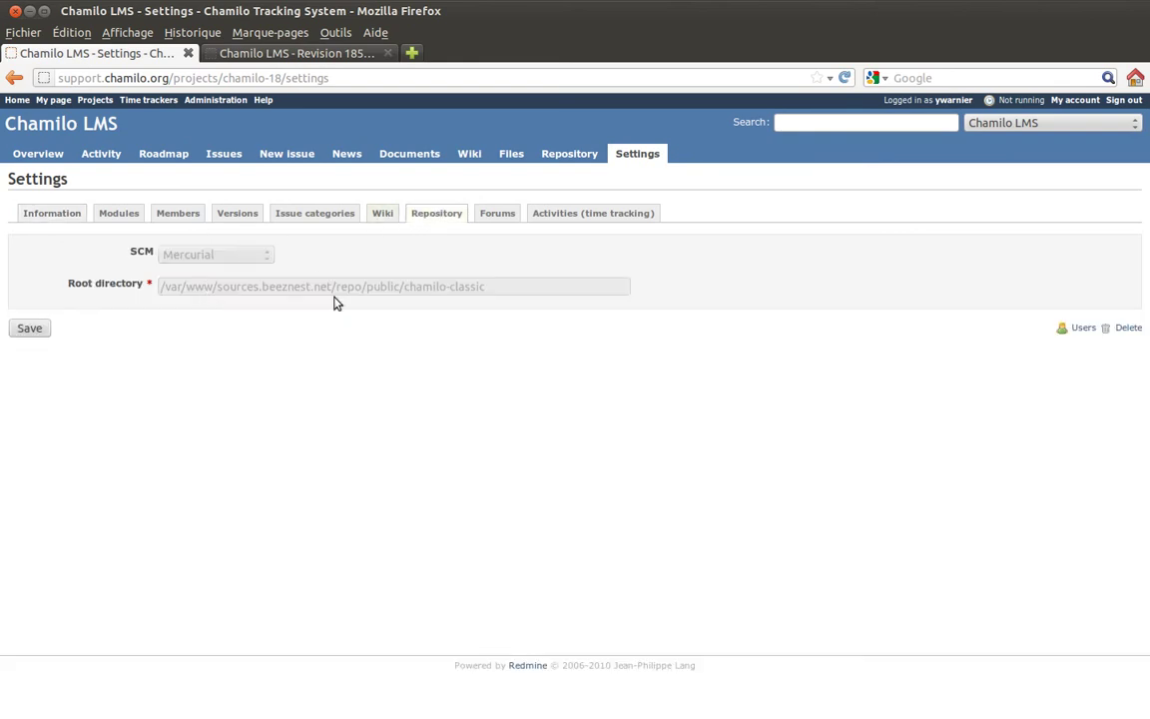
# Open the revision history of index.php in the project repository and examine the latest revision's date and author
pyautogui.click(559, 154)
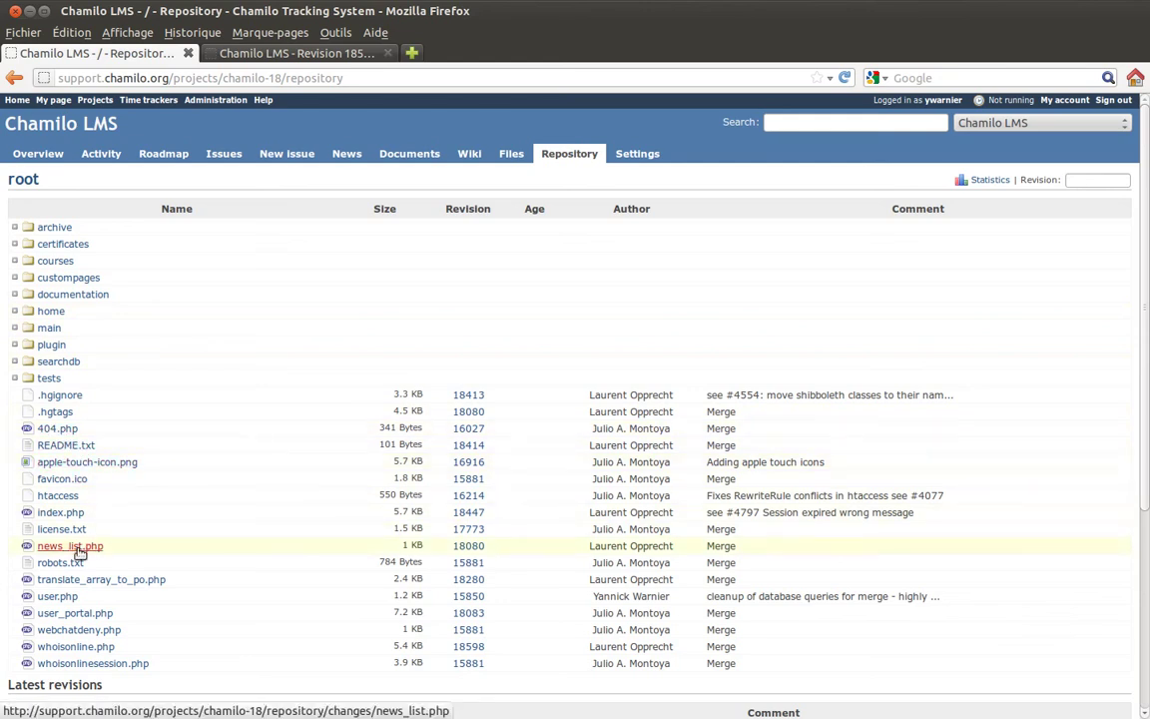
pyautogui.click(50, 512)
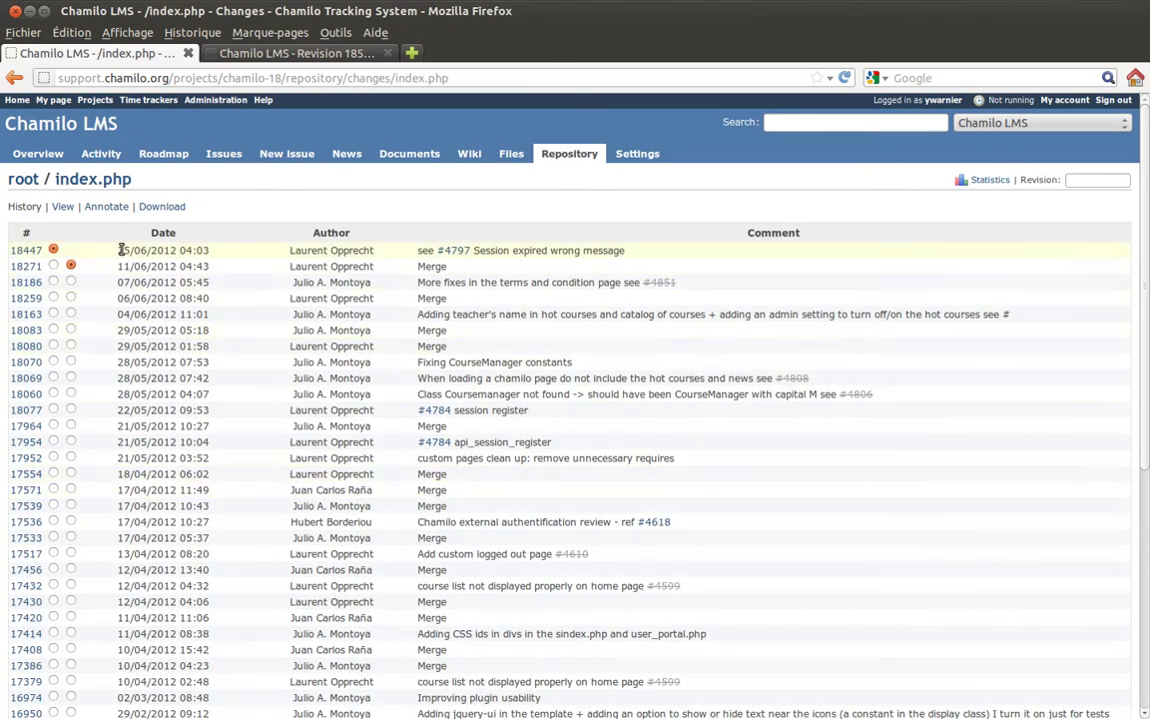
pyautogui.doubleClick(147, 251)
pyautogui.moveTo(288, 256); pyautogui.dragTo(395, 254)
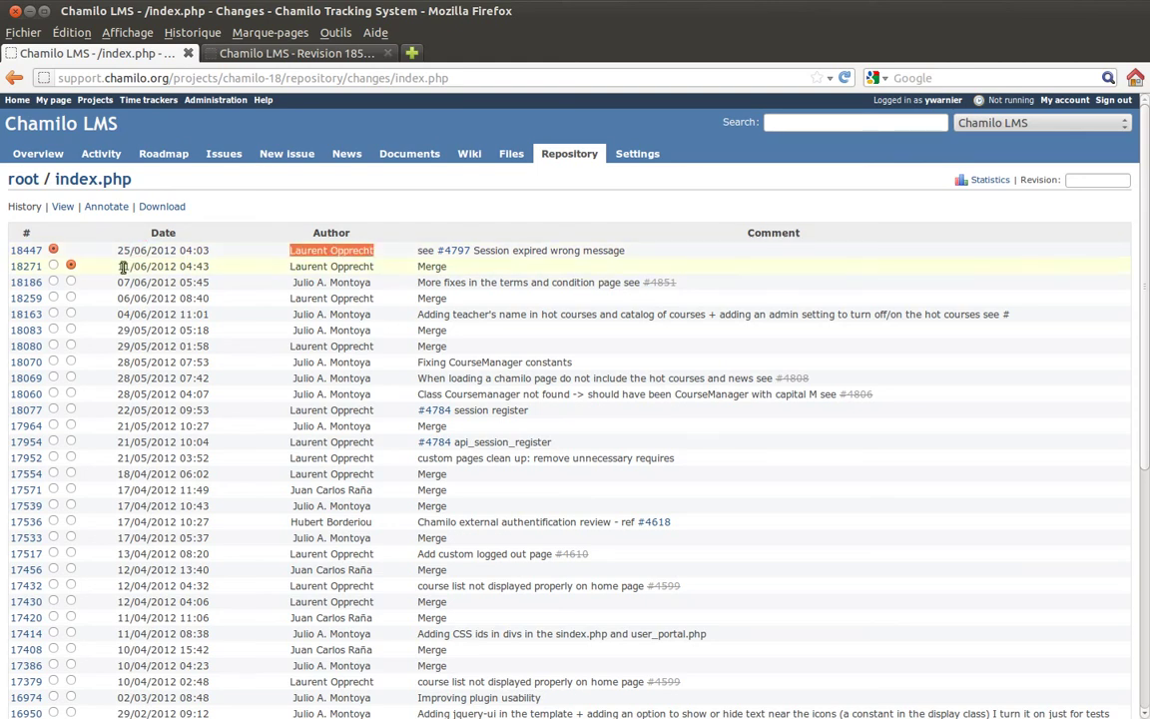
# Compare revision 18447 of index.php with revision 18080 and look through the code differences
pyautogui.click(71, 345)
pyautogui.moveTo(117, 346); pyautogui.dragTo(151, 349)
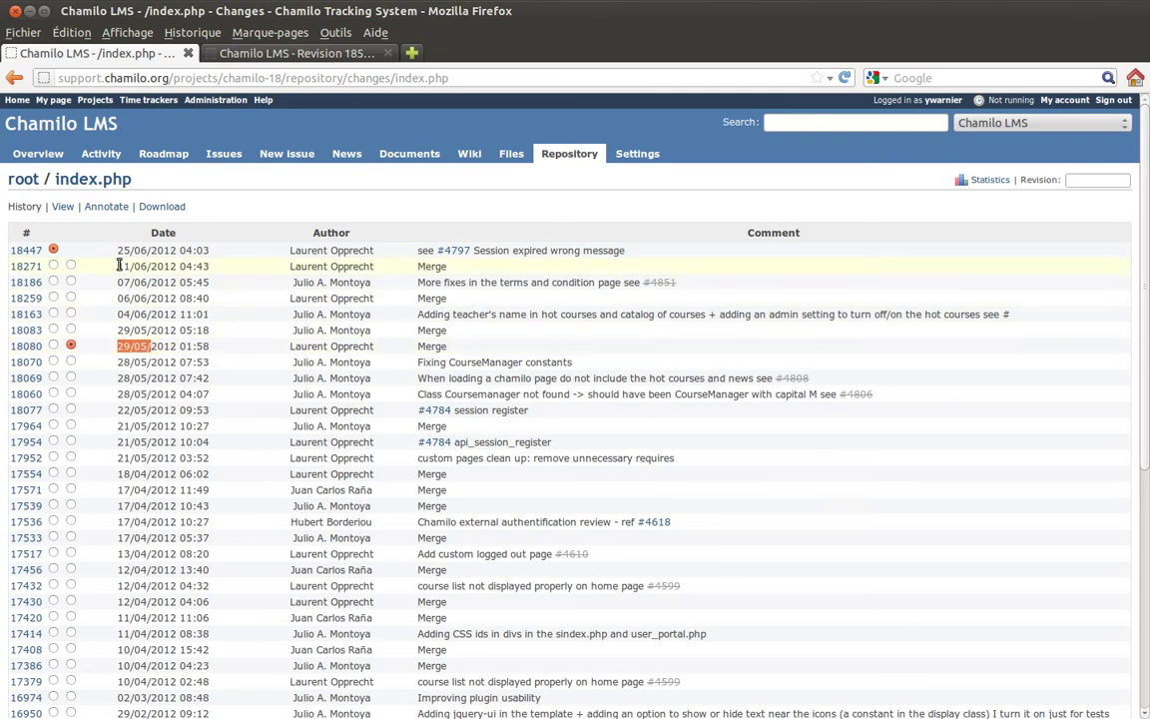
pyautogui.moveTo(117, 252); pyautogui.dragTo(148, 251)
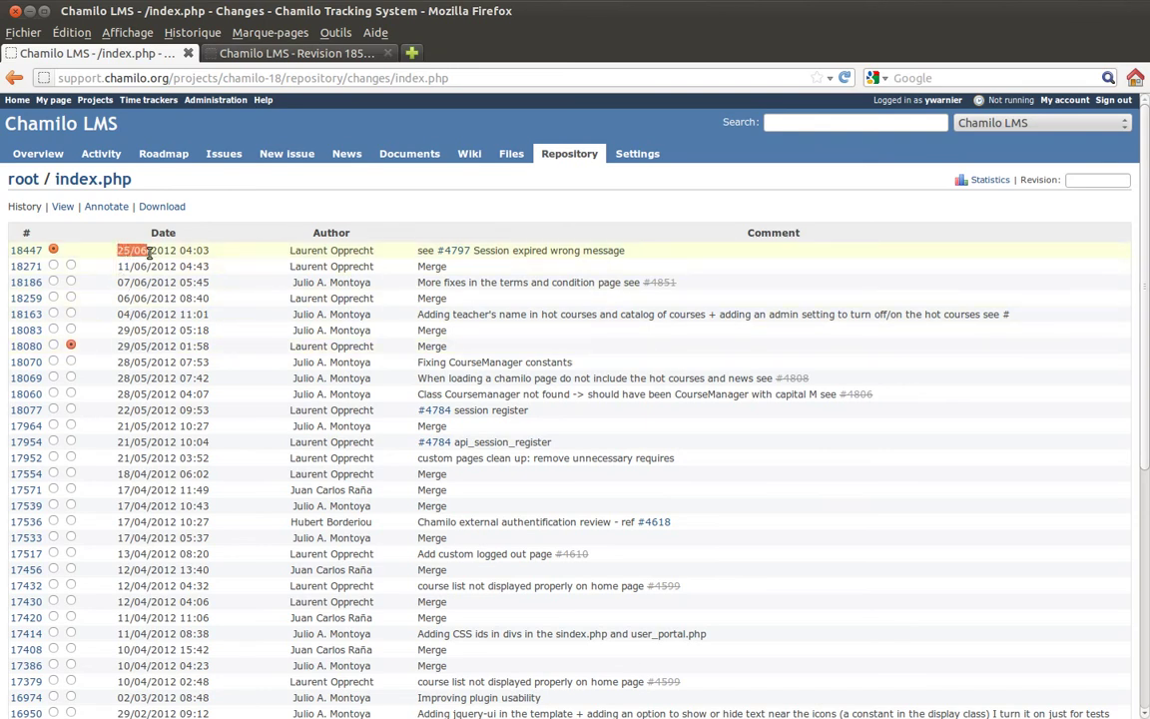
pyautogui.scroll(-5, 210, 379)
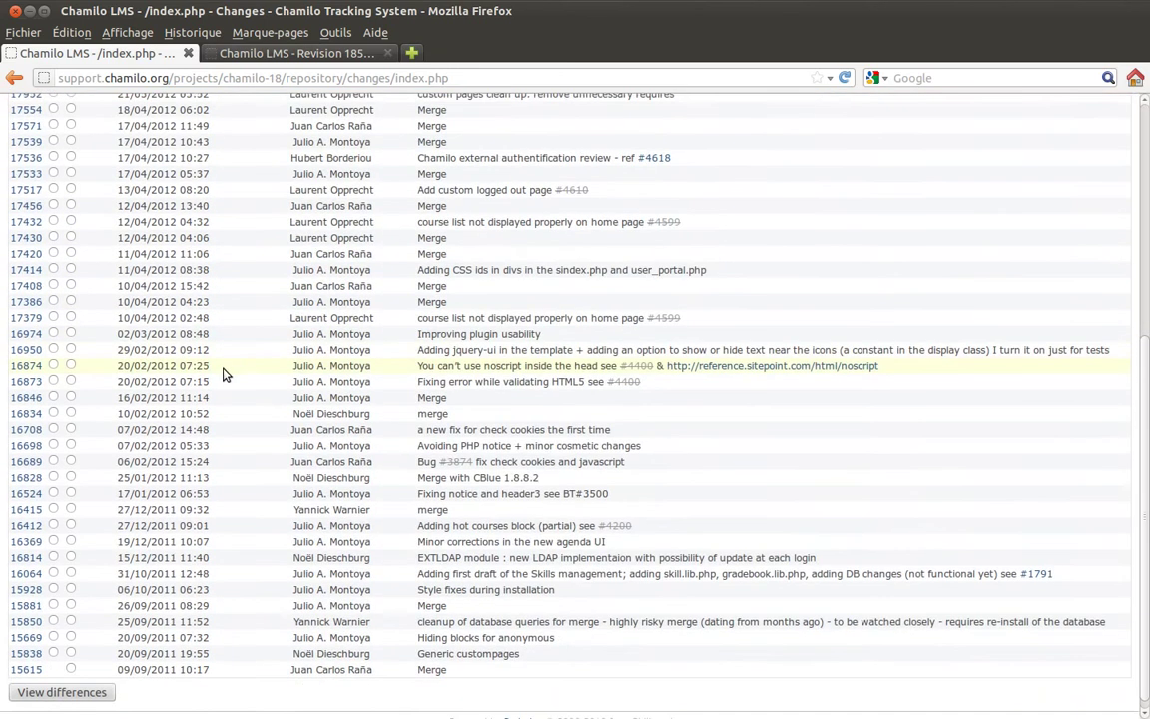
pyautogui.click(69, 681)
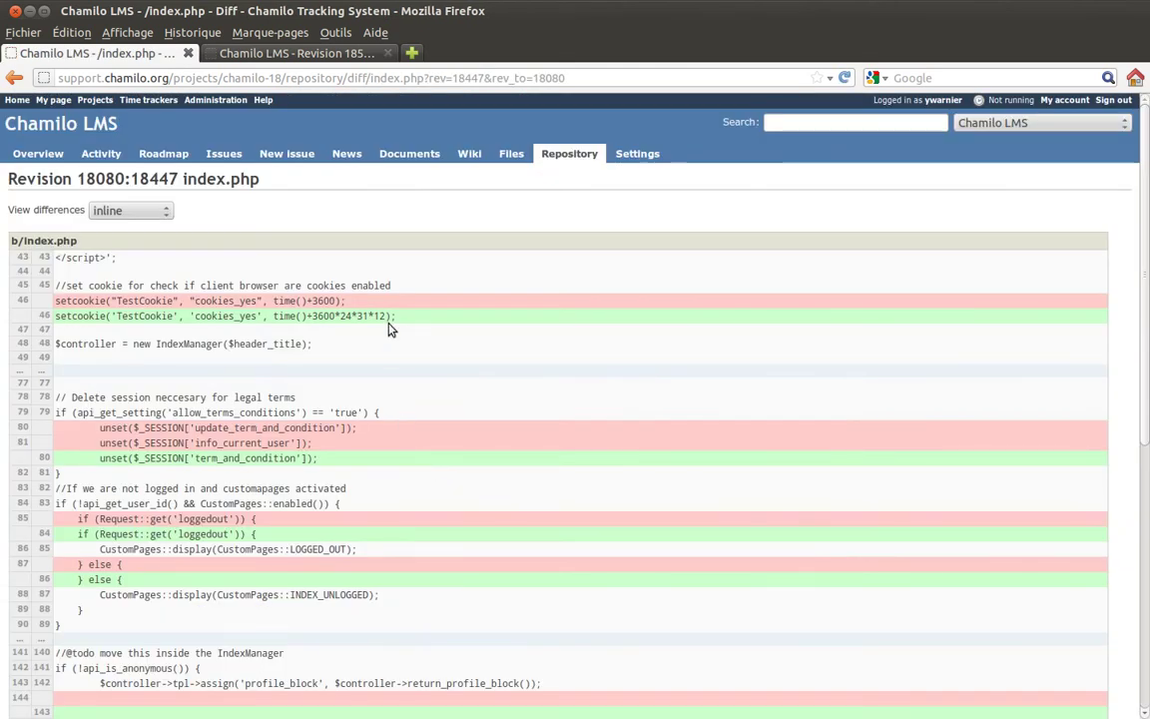
pyautogui.scroll(-3, 424, 295)
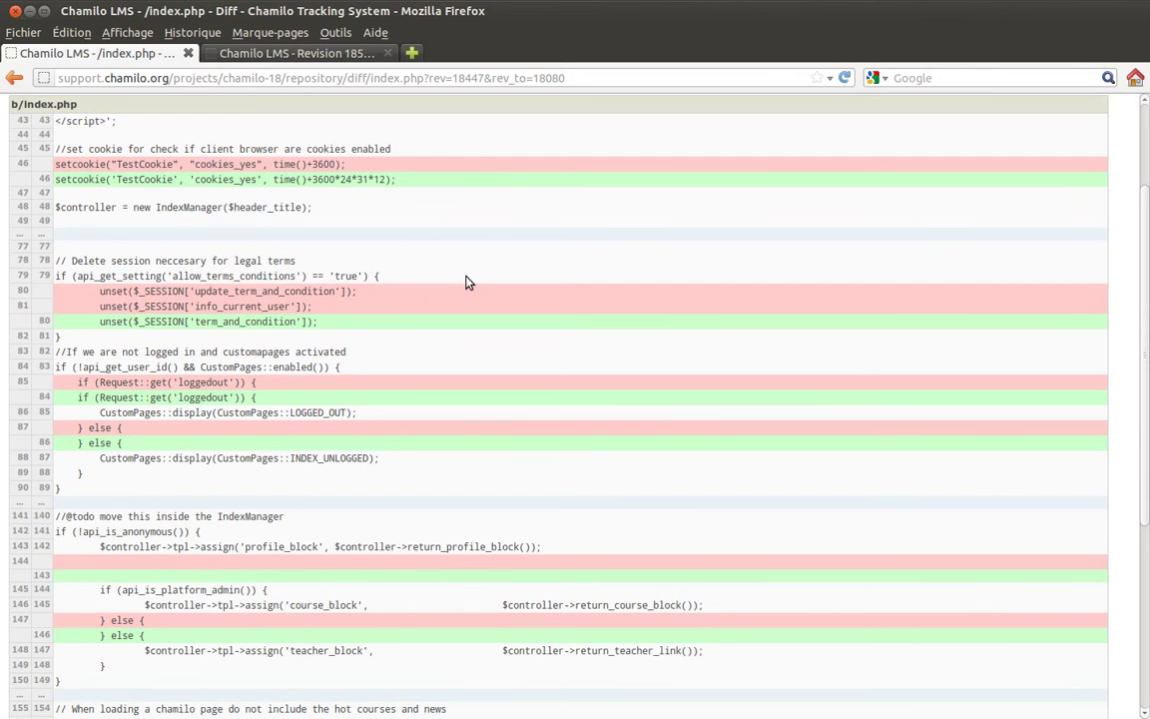
pyautogui.scroll(-7, 465, 282)
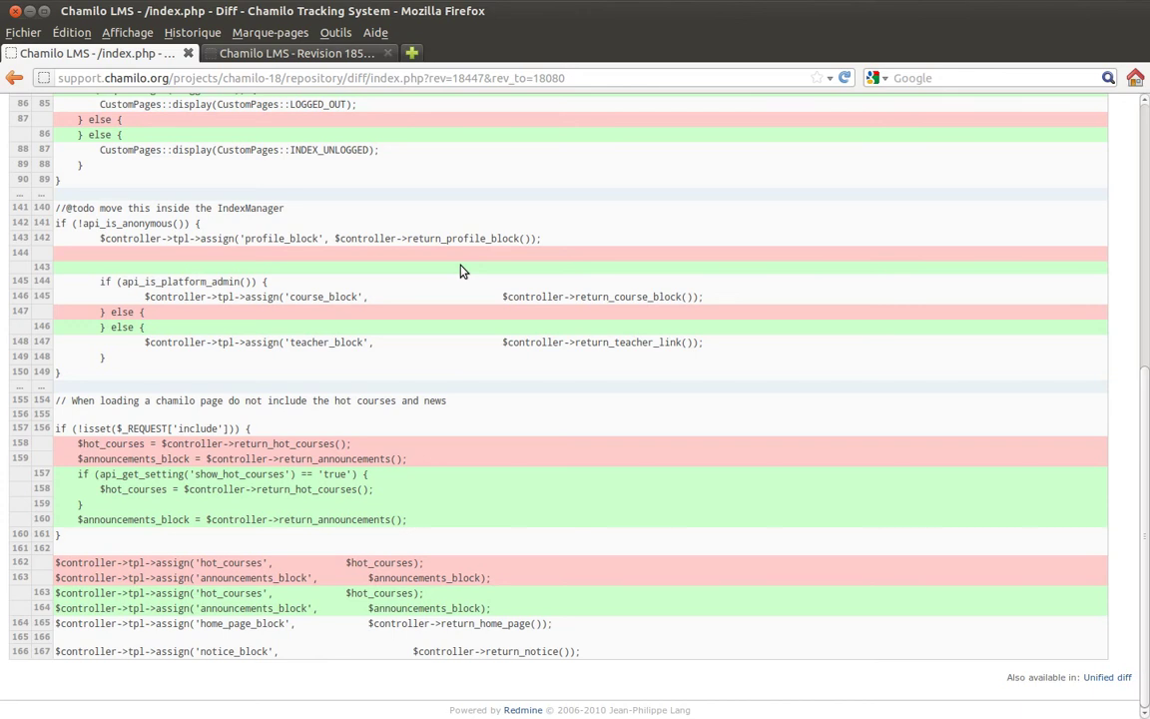
pyautogui.scroll(9, 462, 270)
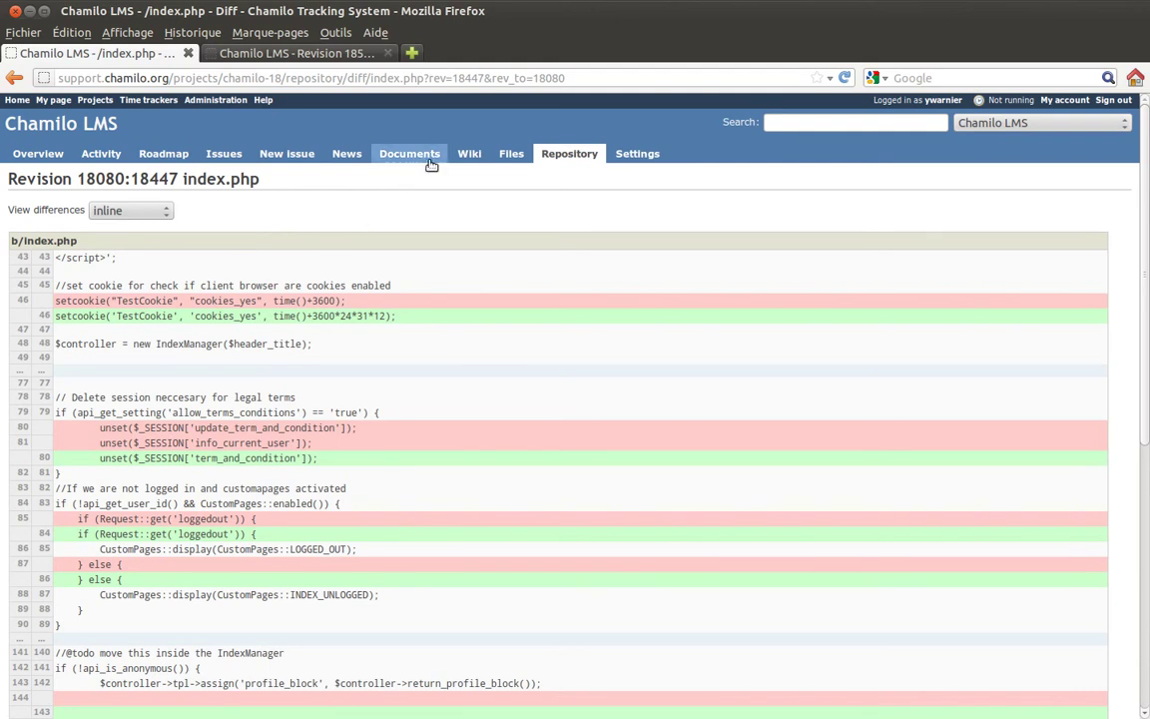
# View the administration area overview, then open the personal page
pyautogui.click(211, 104)
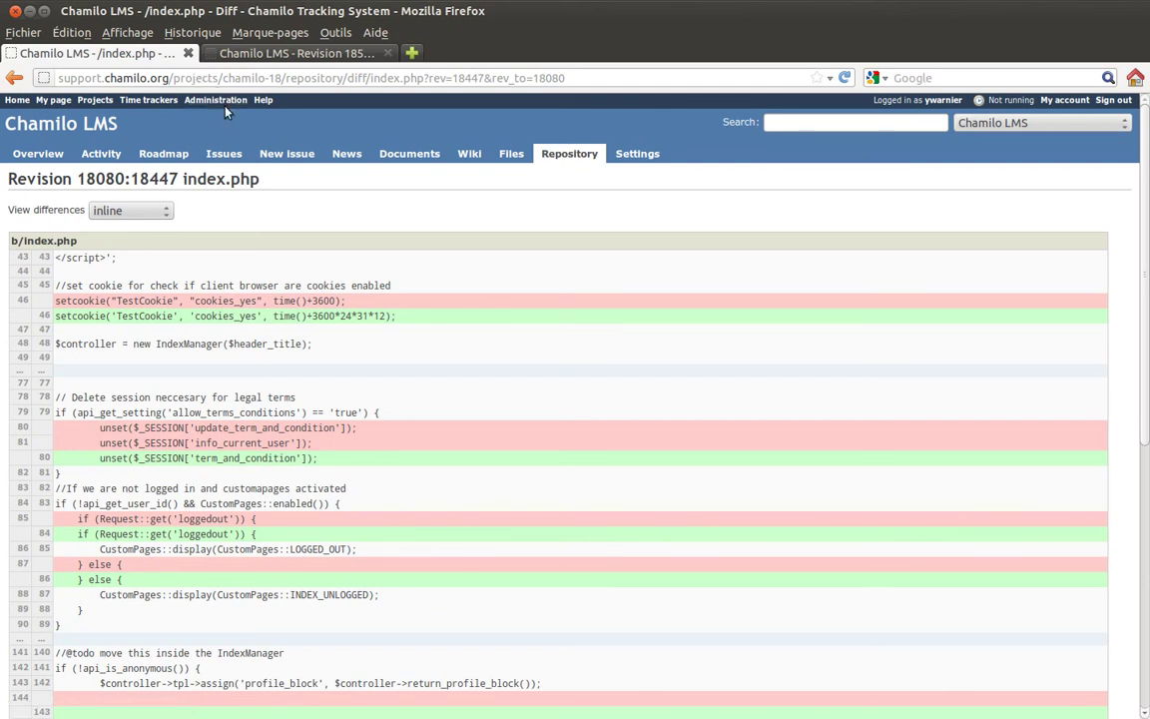
pyautogui.click(222, 102)
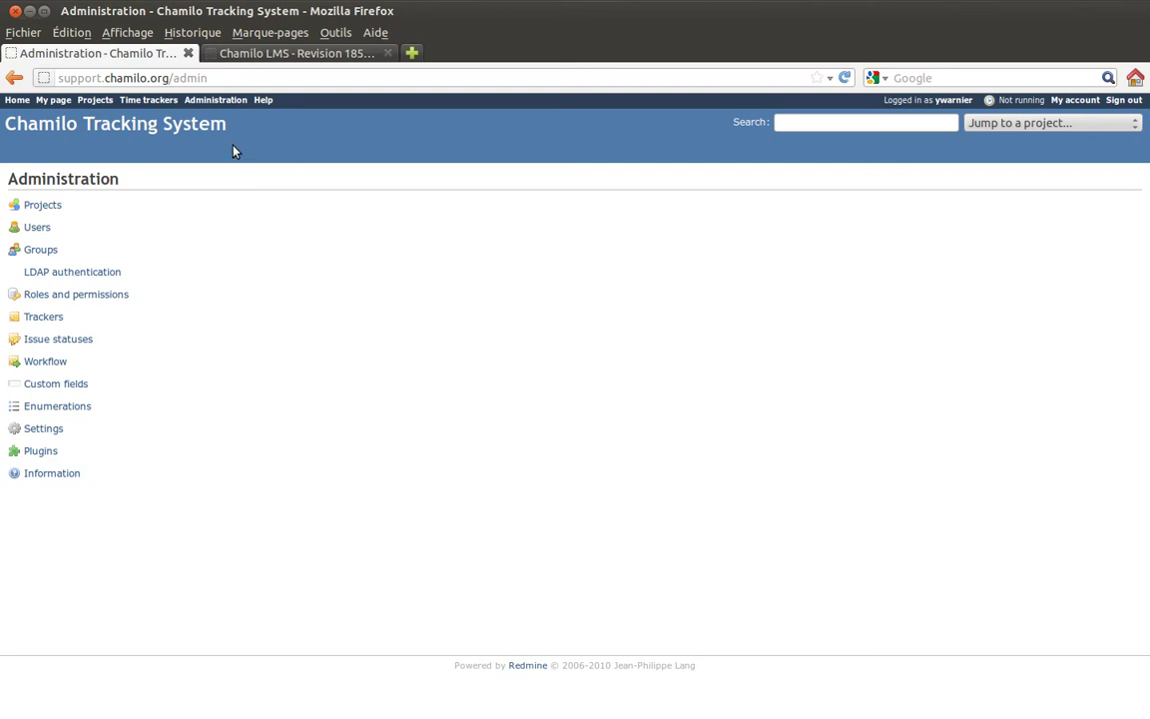
pyautogui.click(53, 100)
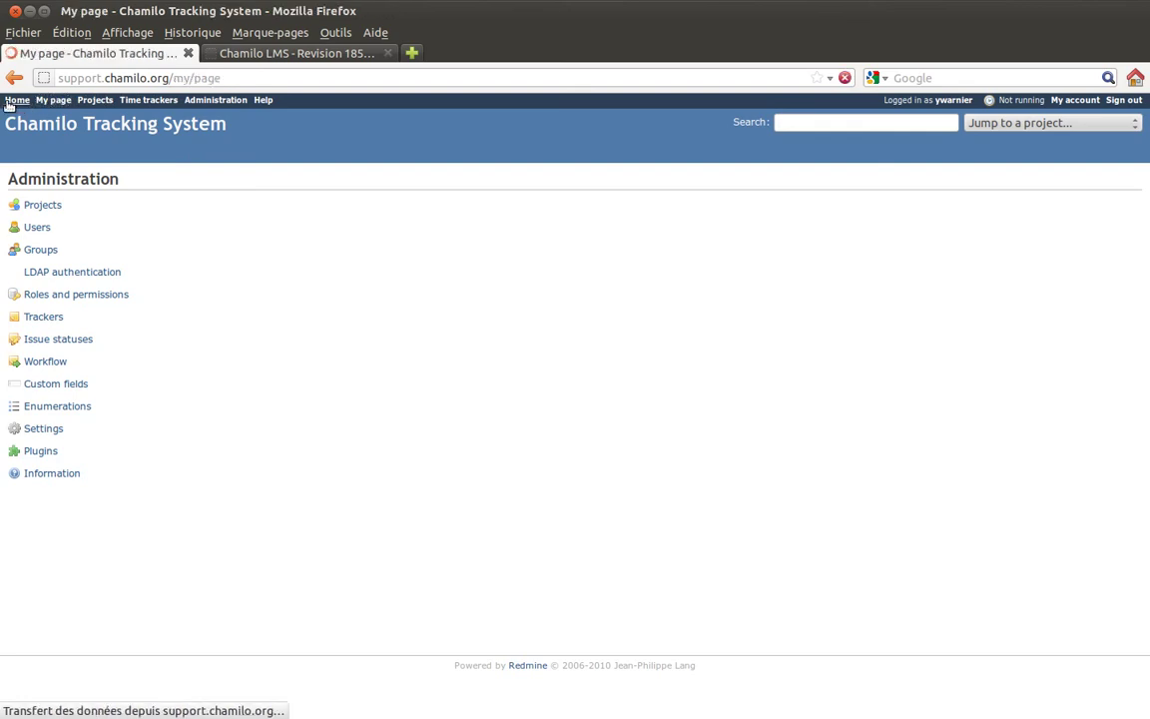